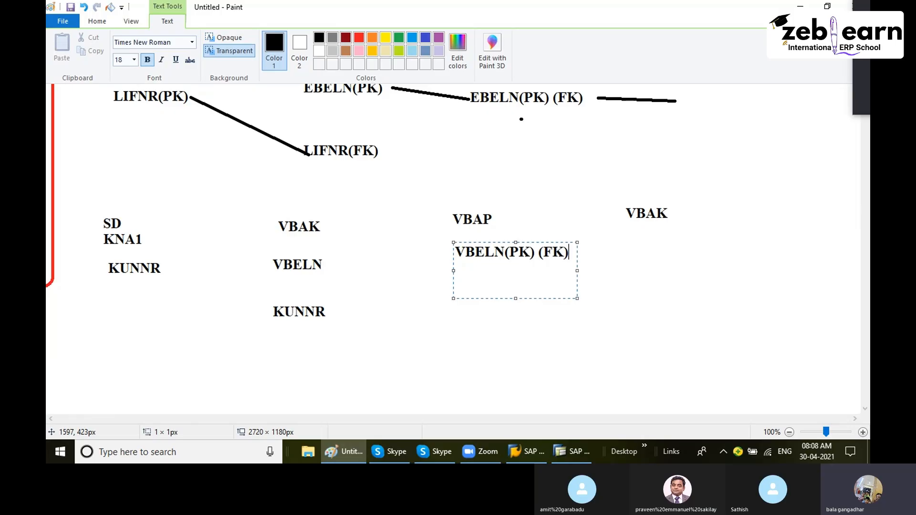
# - Add the label VBELN(PK)(FK) beneath the second VBAK heading in the SD diagram
pyautogui.click(657, 243)
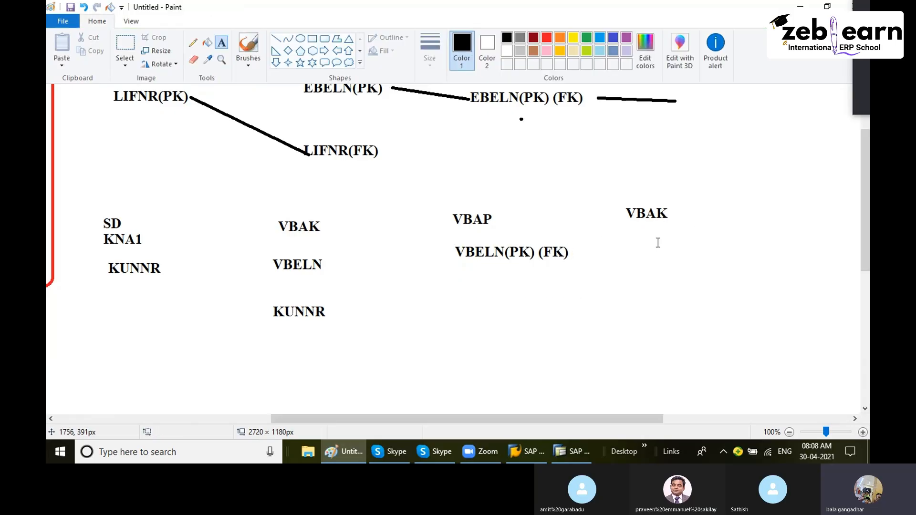
pyautogui.click(636, 238)
pyautogui.write('VBEL')
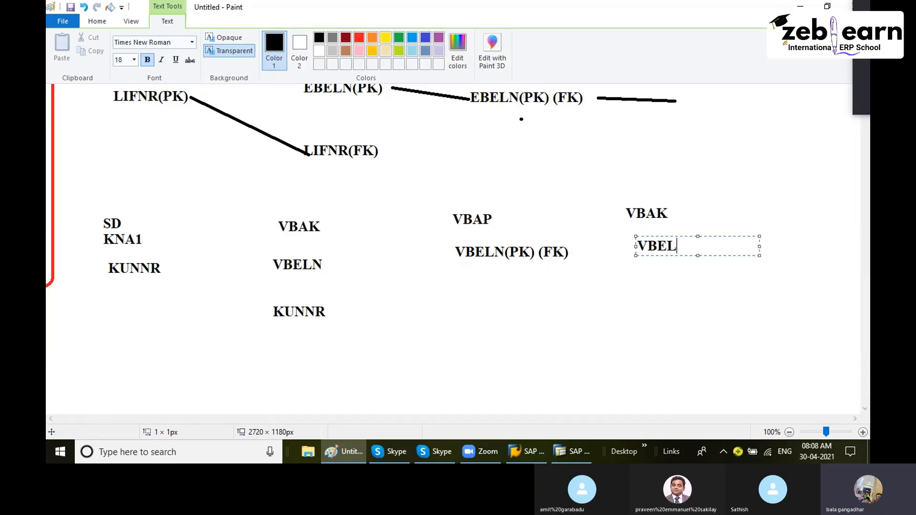
pyautogui.write('N(F')
pyautogui.write('P')
pyautogui.write('K')
pyautogui.write(')(FK)')
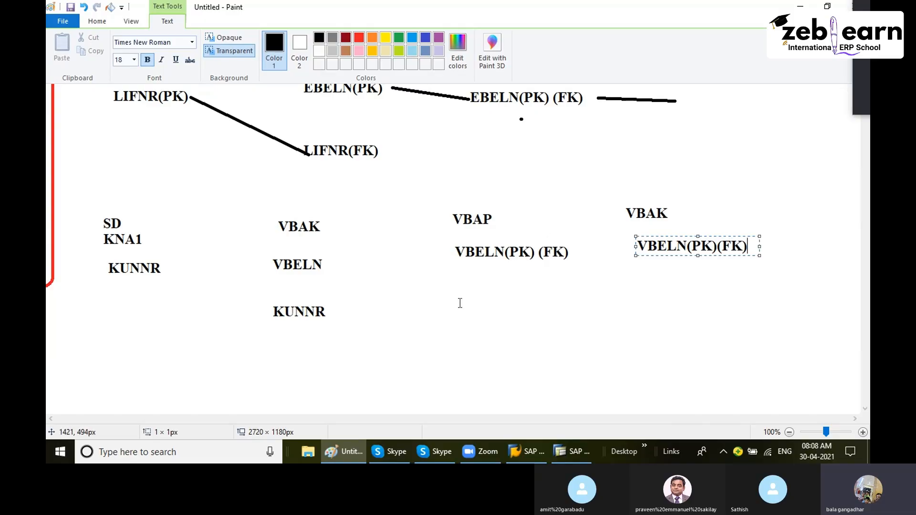
pyautogui.click(312, 172)
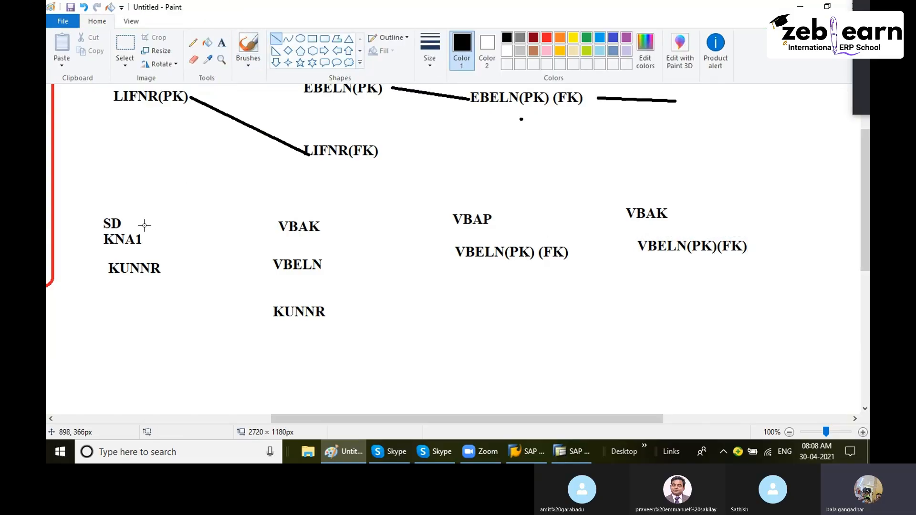
# - Draw connecting lines linking KNA1 to VBAK, VBAK to VBAP, and VBAP to the second VBAK
pyautogui.moveTo(145, 225)
pyautogui.mouseDown()
pyautogui.moveTo(221, 248)
pyautogui.moveTo(277, 225)
pyautogui.moveTo(276, 212)
pyautogui.mouseUp()
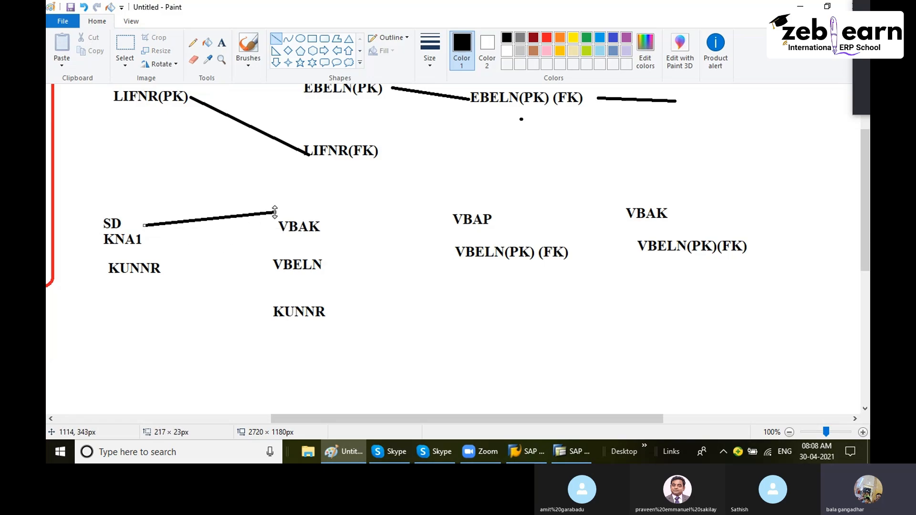
pyautogui.moveTo(143, 223); pyautogui.dragTo(144, 241)
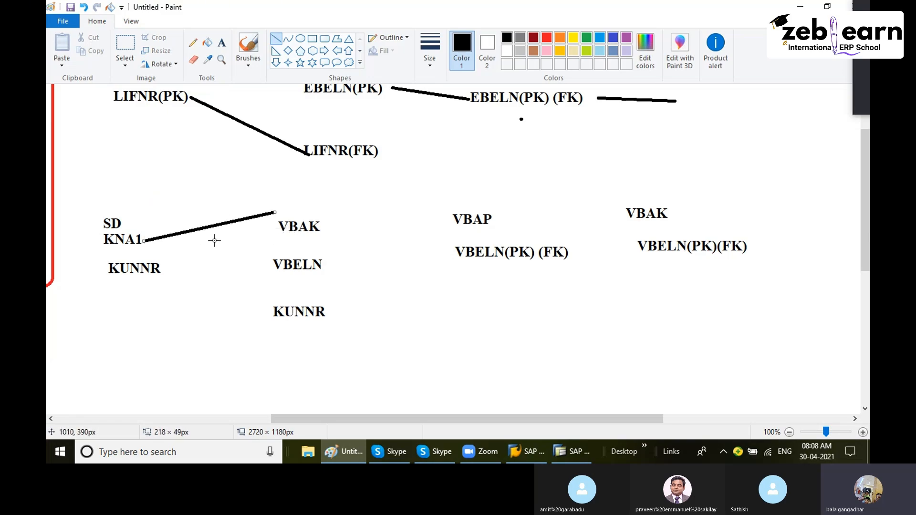
pyautogui.moveTo(272, 212); pyautogui.dragTo(277, 228)
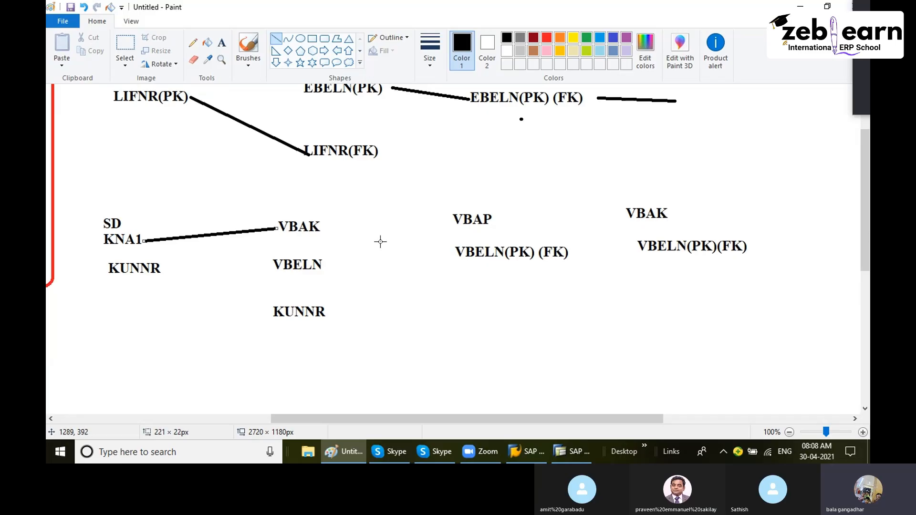
pyautogui.moveTo(370, 236)
pyautogui.mouseDown()
pyautogui.moveTo(331, 229)
pyautogui.moveTo(450, 220)
pyautogui.mouseUp()
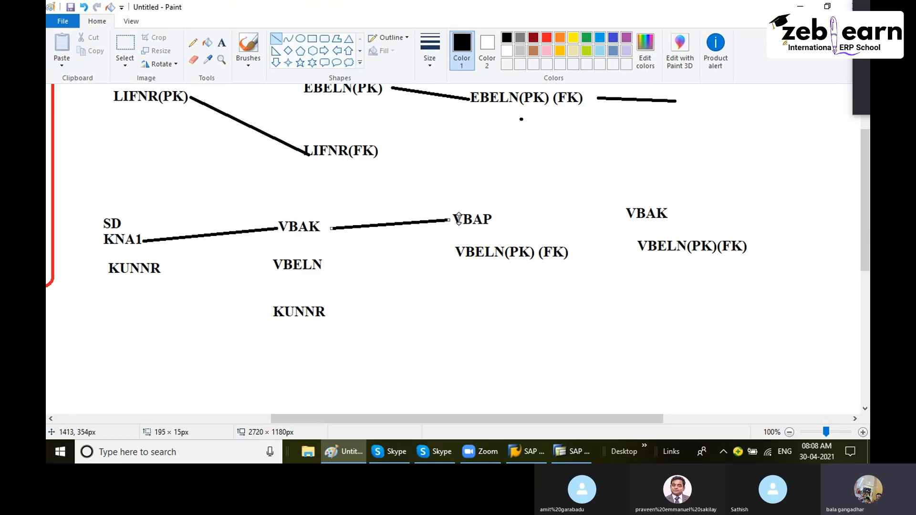
pyautogui.moveTo(519, 219); pyautogui.dragTo(617, 218)
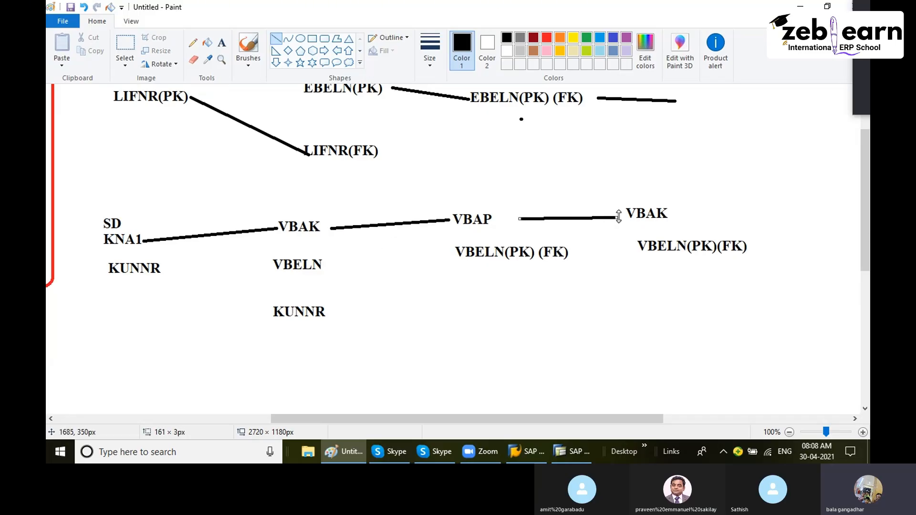
pyautogui.click(222, 41)
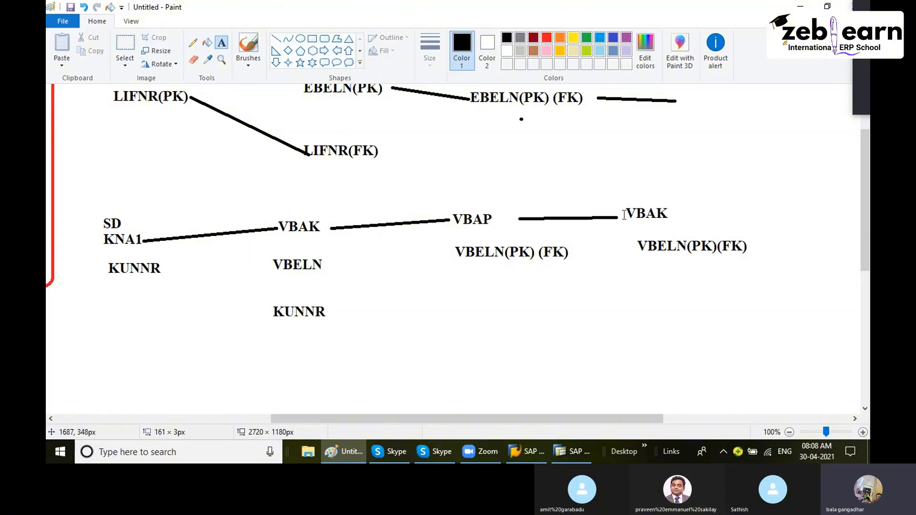
pyautogui.click(644, 213)
pyautogui.click(649, 216)
pyautogui.click(649, 216)
pyautogui.write('V')
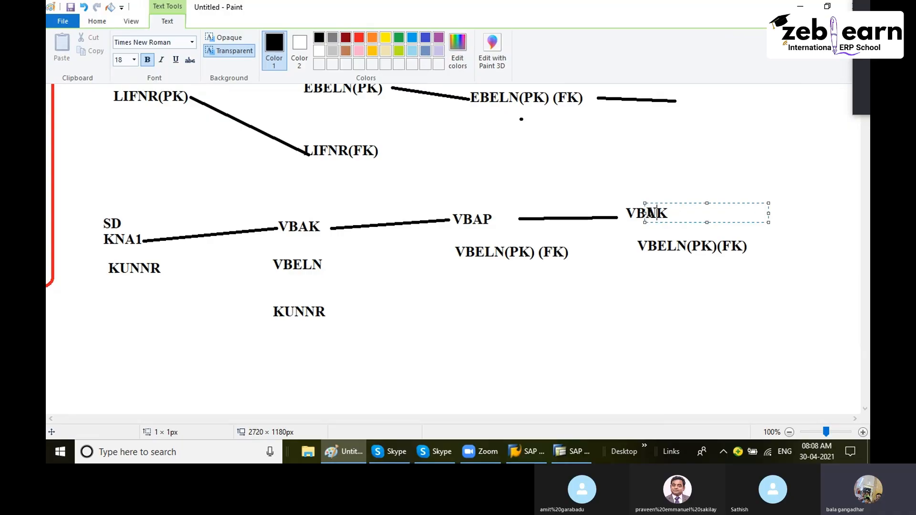
pyautogui.click(687, 234)
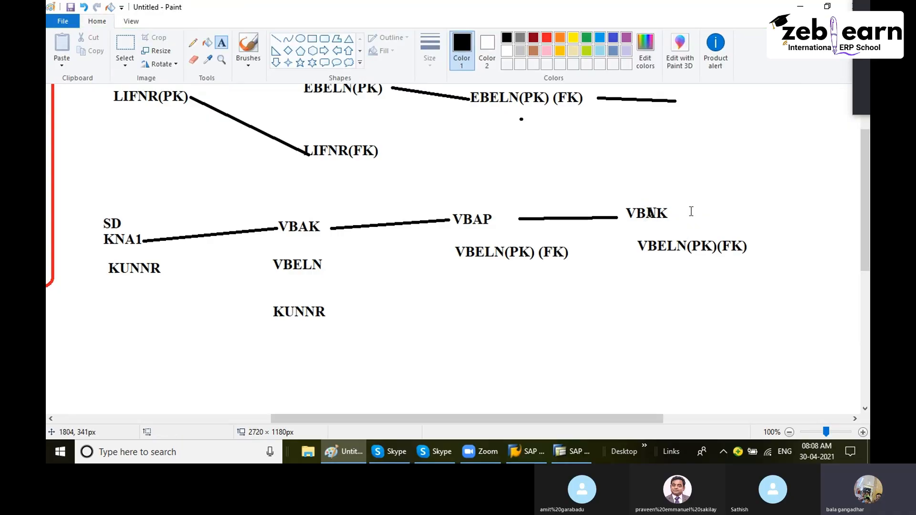
# - Draw a rounded rectangle enclosing the whole SD table diagram
pyautogui.click(324, 39)
pyautogui.moveTo(82, 181)
pyautogui.mouseDown()
pyautogui.moveTo(736, 366)
pyautogui.moveTo(809, 335)
pyautogui.mouseUp()
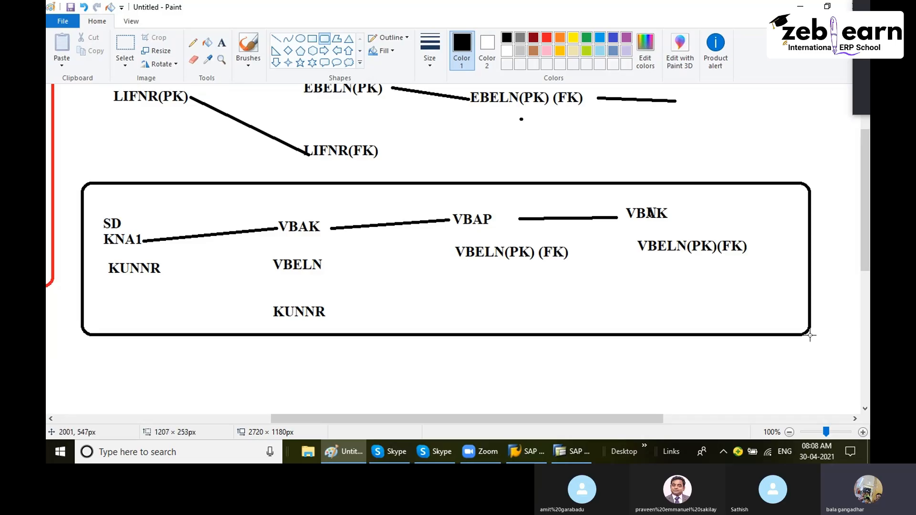
# - Draw a rounded rectangle enclosing the MM table diagram from LFA1 to MARA
pyautogui.scroll(3, 642, 344)
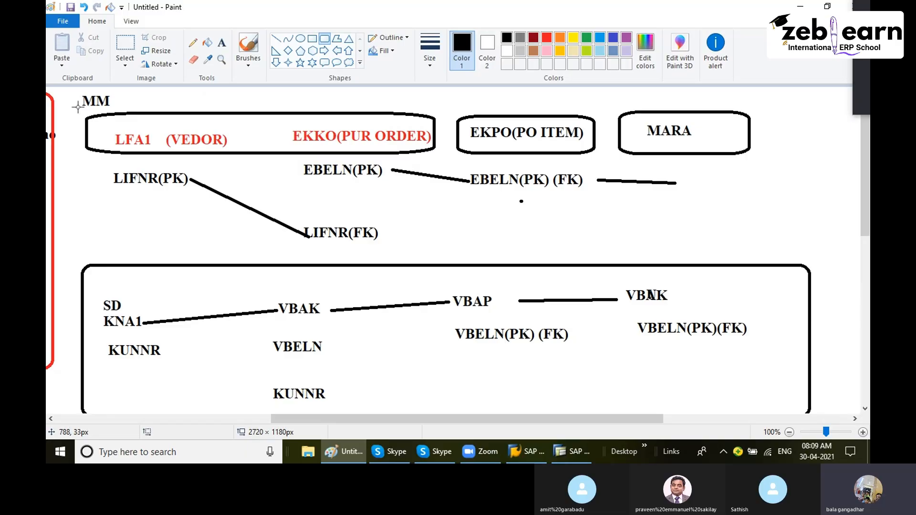
pyautogui.moveTo(78, 107)
pyautogui.mouseDown()
pyautogui.moveTo(532, 259)
pyautogui.moveTo(773, 238)
pyautogui.mouseUp()
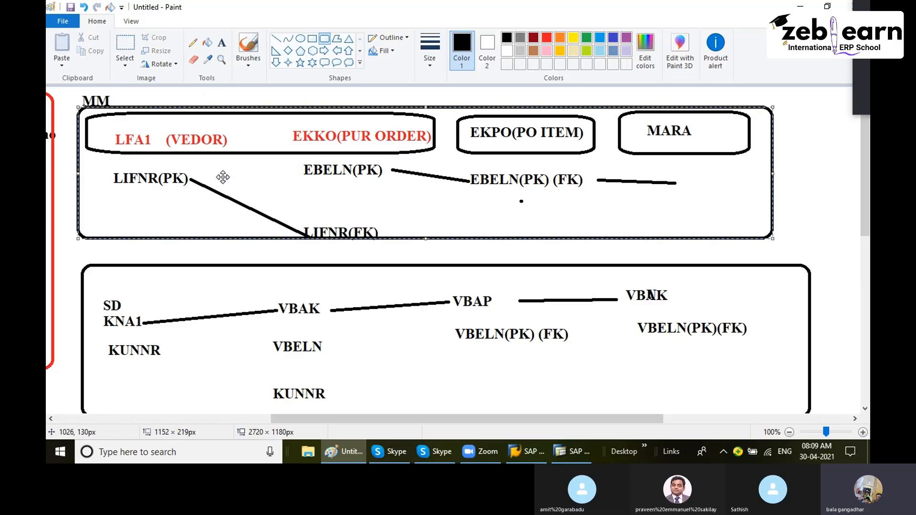
pyautogui.scroll(-3, 242, 253)
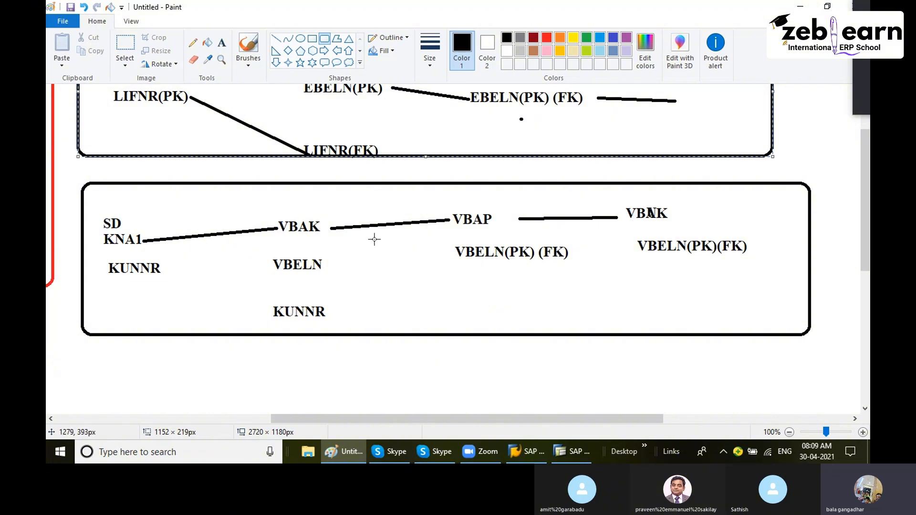
pyautogui.scroll(3, 359, 222)
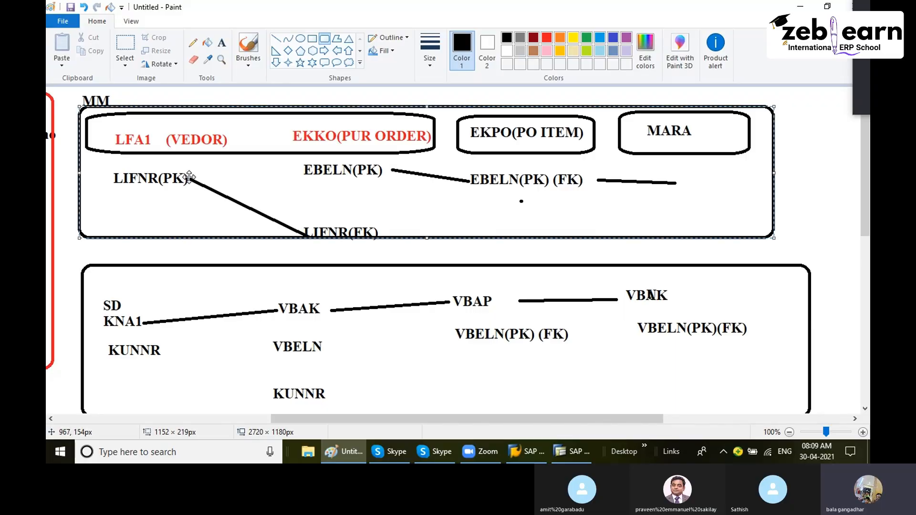
pyautogui.click(263, 266)
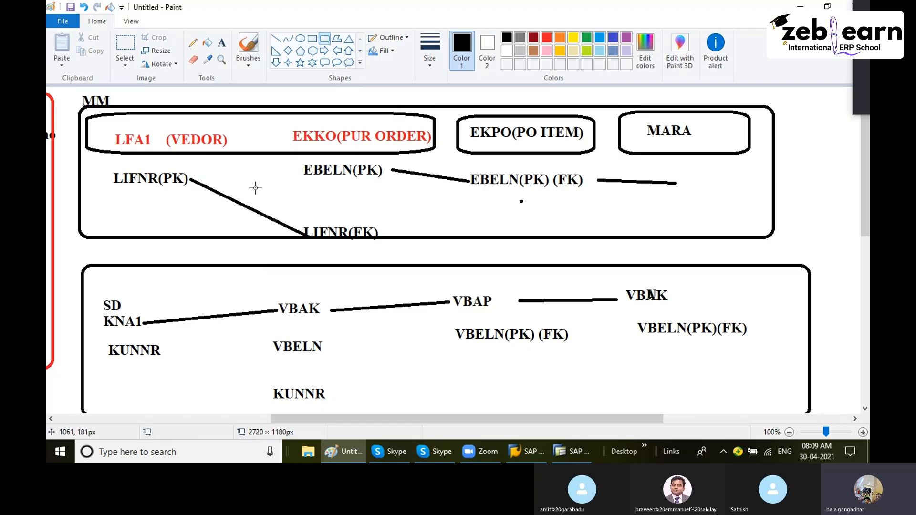
# - Add the label CUSTOMER above SD and KNA1 inside the SD box
pyautogui.click(222, 43)
pyautogui.click(129, 287)
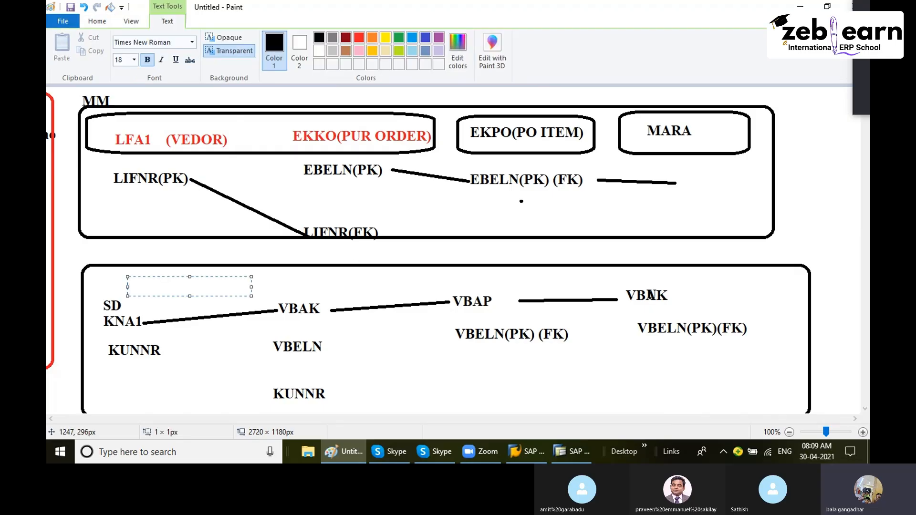
pyautogui.write('CUSTOMER')
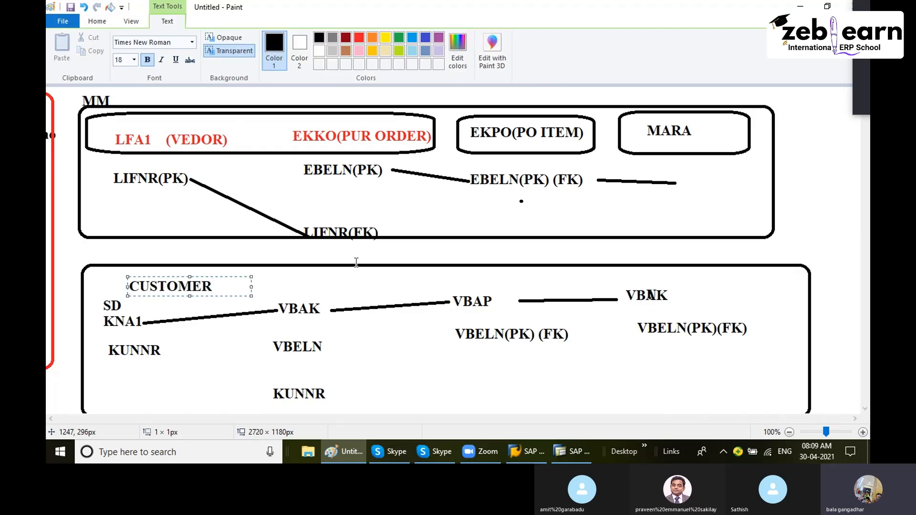
pyautogui.click(430, 281)
# - Dismiss the SAP connection error and reopen the SAP connection from SAP Logon
pyautogui.click(585, 454)
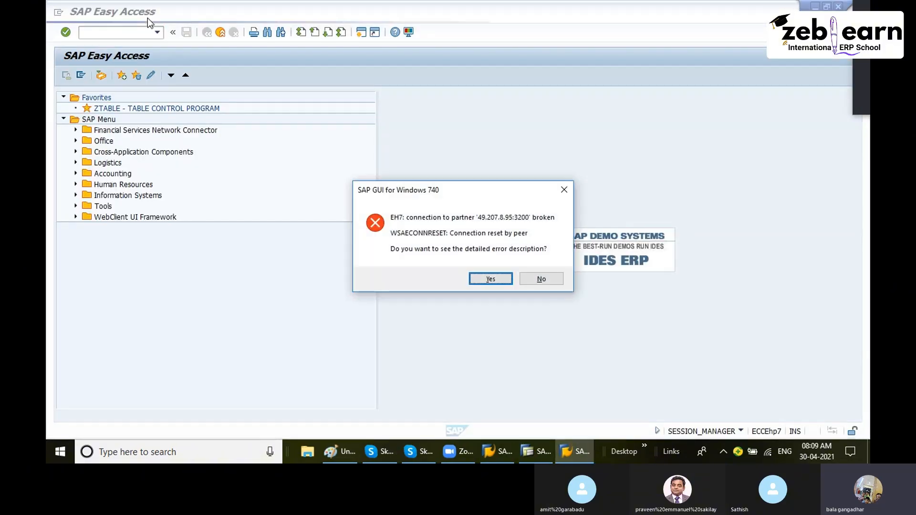
pyautogui.click(540, 278)
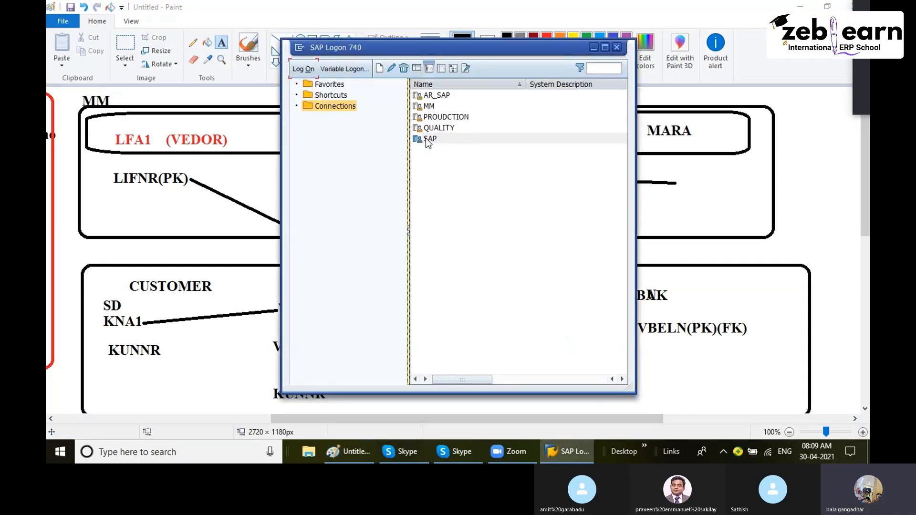
pyautogui.click(426, 138)
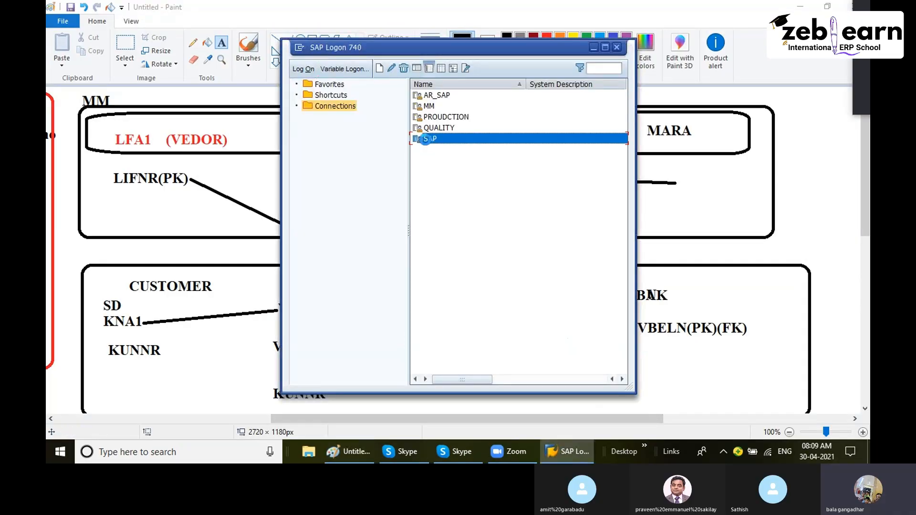
pyautogui.doubleClick(426, 139)
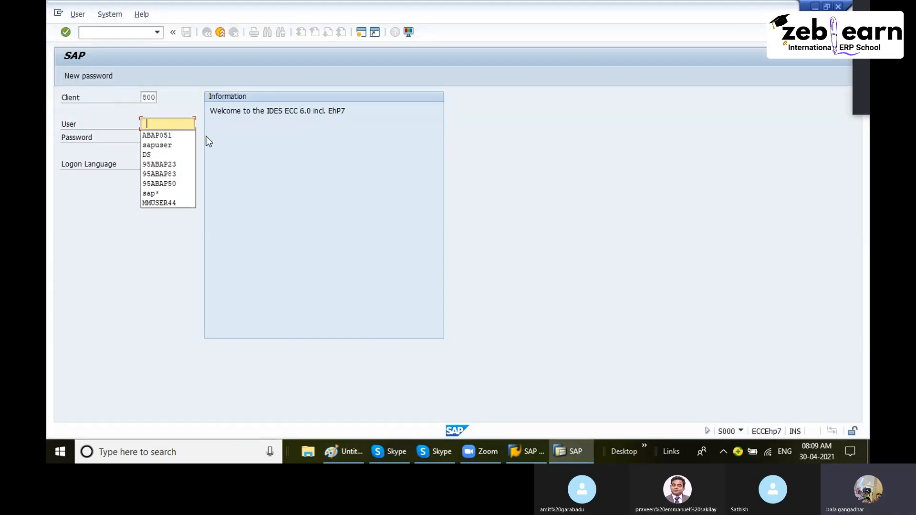
# - Log on with the saved user ID and pasted password, continuing this logon and ending other sessions
pyautogui.click(175, 135)
pyautogui.click(177, 137)
pyautogui.hotkey('ctrl', 'v')
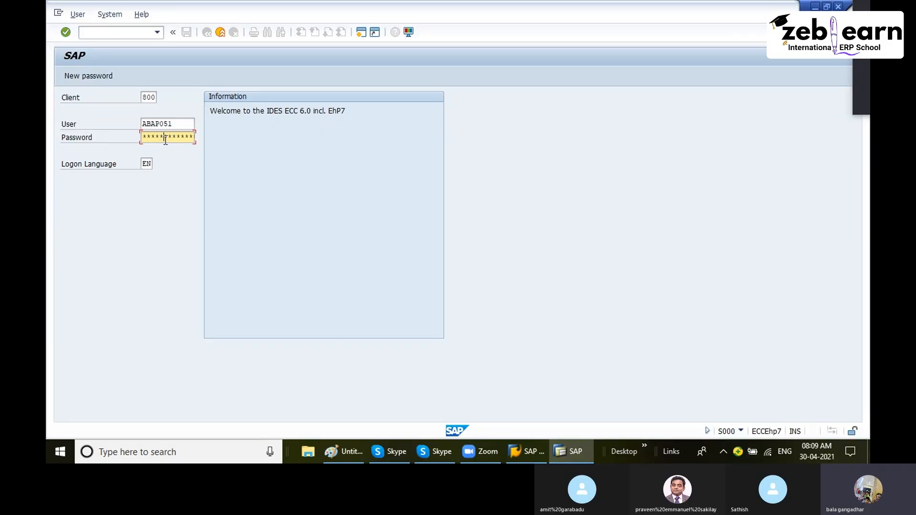
pyautogui.press('Return')
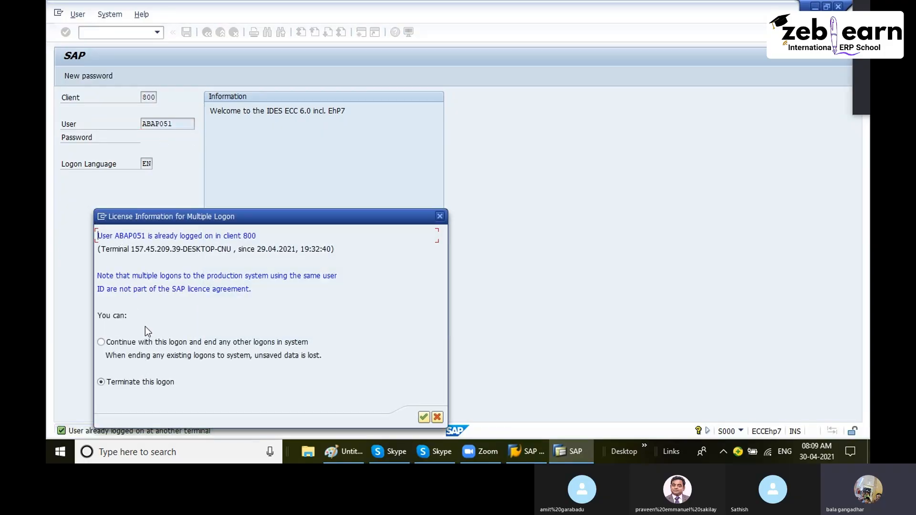
pyautogui.click(128, 343)
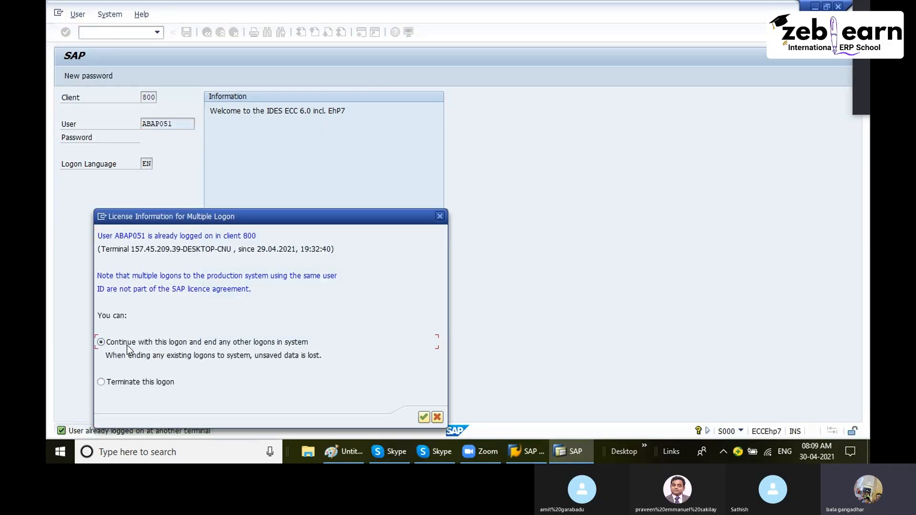
pyautogui.click(425, 418)
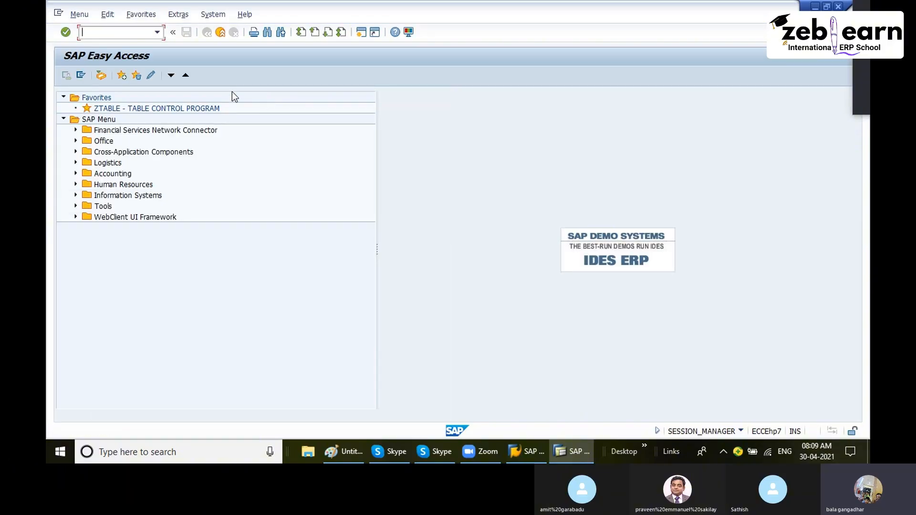
# - Open transaction SE11 and display the database table LFA1
pyautogui.write('se11')
pyautogui.press('Return')
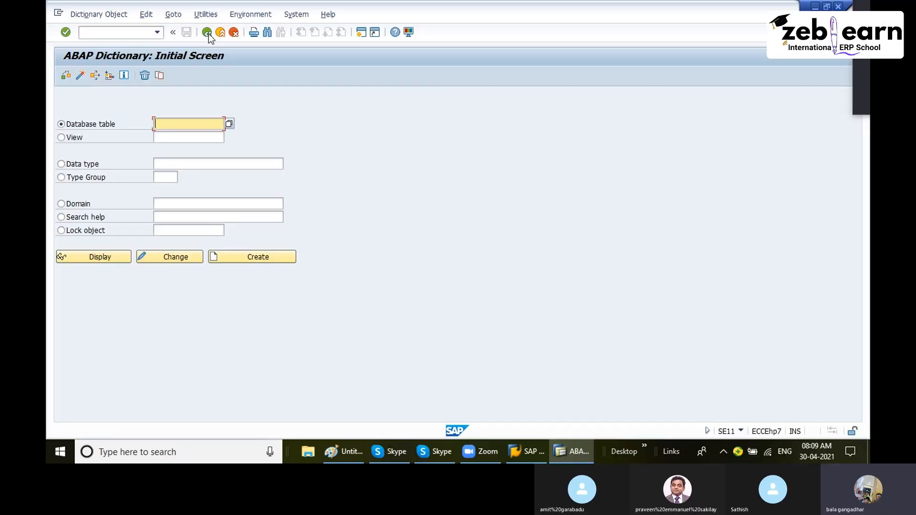
pyautogui.click(164, 124)
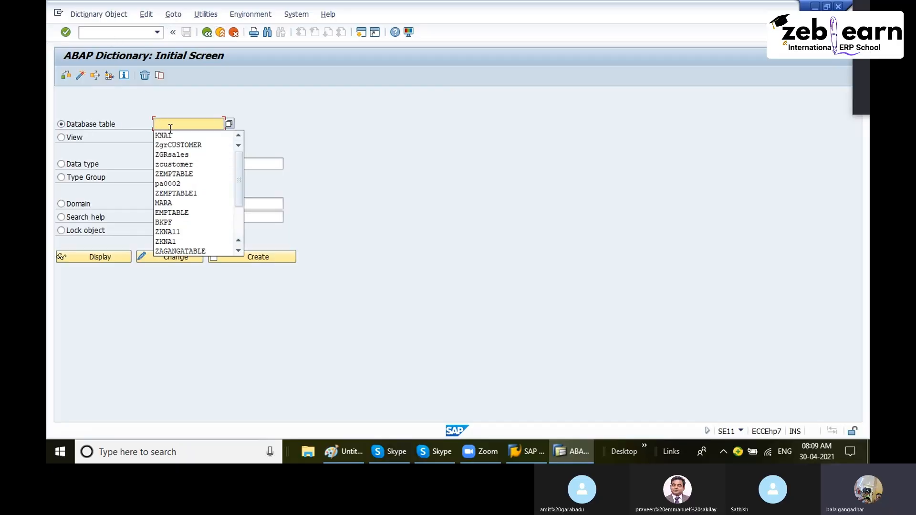
pyautogui.click(171, 125)
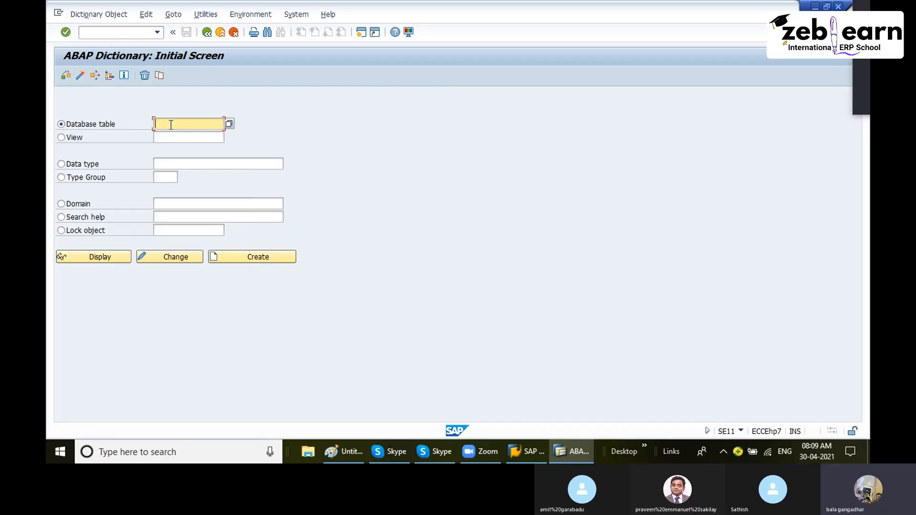
pyautogui.write('LFA1')
pyautogui.doubleClick(171, 125)
pyautogui.click(104, 256)
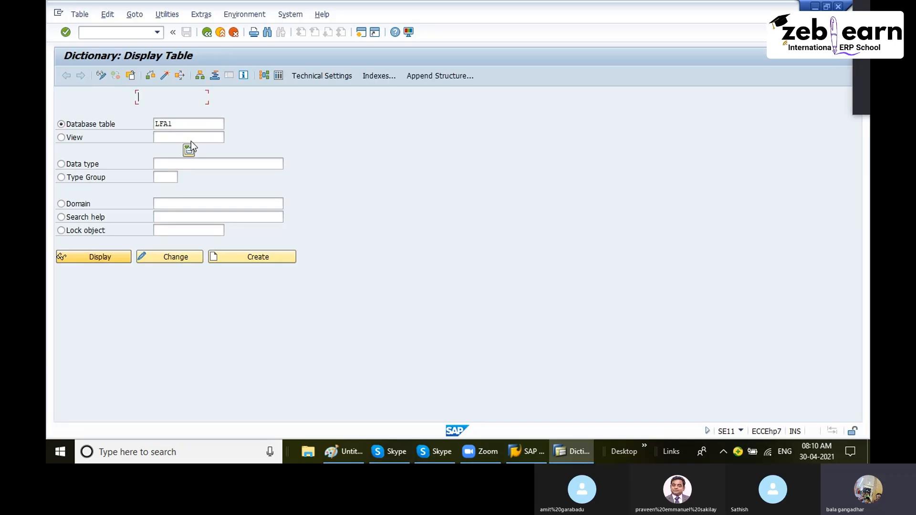
# - Examine the key fields MANDT and LIFNR in LFA1's field list
pyautogui.moveTo(566, 149); pyautogui.dragTo(515, 152)
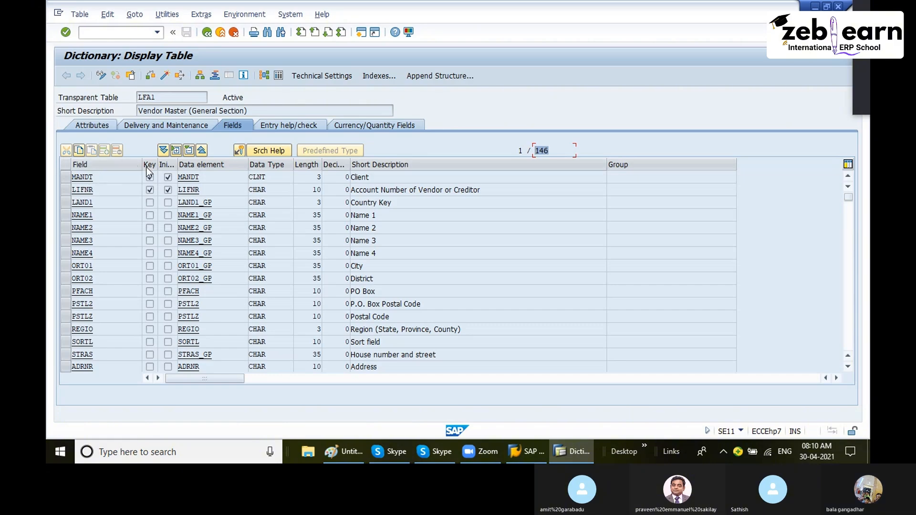
pyautogui.moveTo(156, 164); pyautogui.dragTo(191, 166)
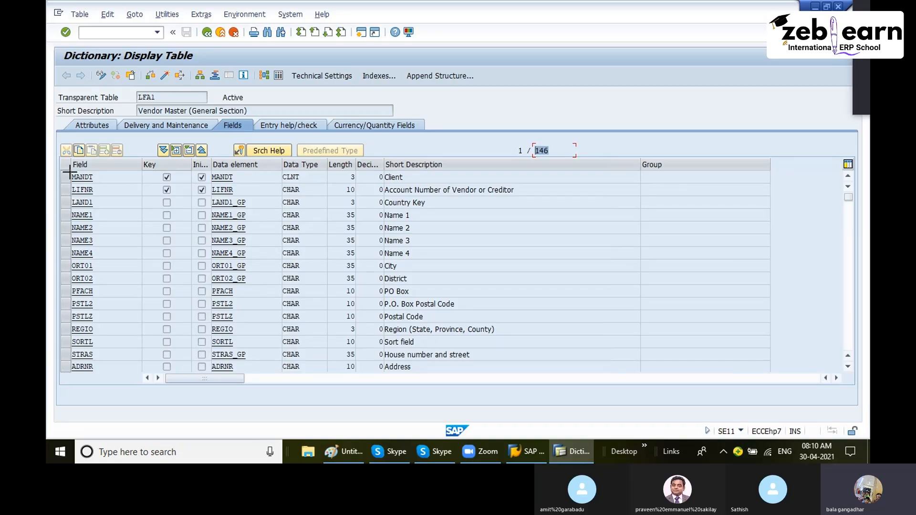
pyautogui.hotkey('ctrl', 'y')
pyautogui.moveTo(67, 172); pyautogui.dragTo(249, 194)
pyautogui.hotkey('ctrl', 'c')
# - Paste the key fields MANDT MANDT / LIFNR LIFNR in red below LIFNR(PK) in the MM diagram
pyautogui.click(353, 453)
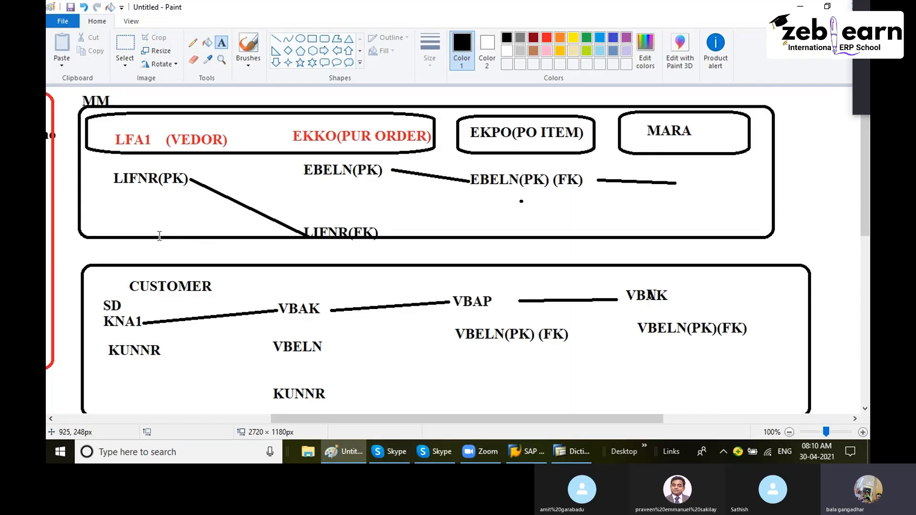
pyautogui.click(549, 39)
pyautogui.click(96, 190)
pyautogui.hotkey('ctrl', 'v')
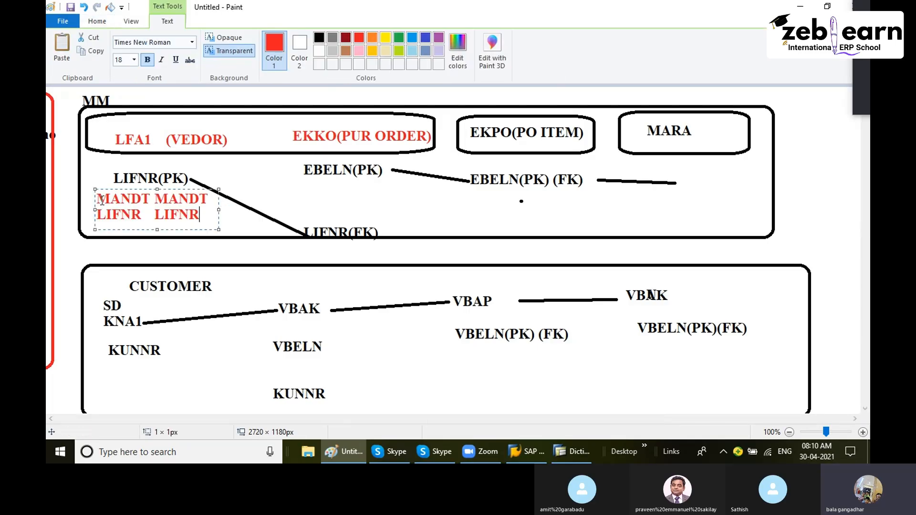
pyautogui.moveTo(218, 210); pyautogui.dragTo(271, 210)
pyautogui.click(306, 209)
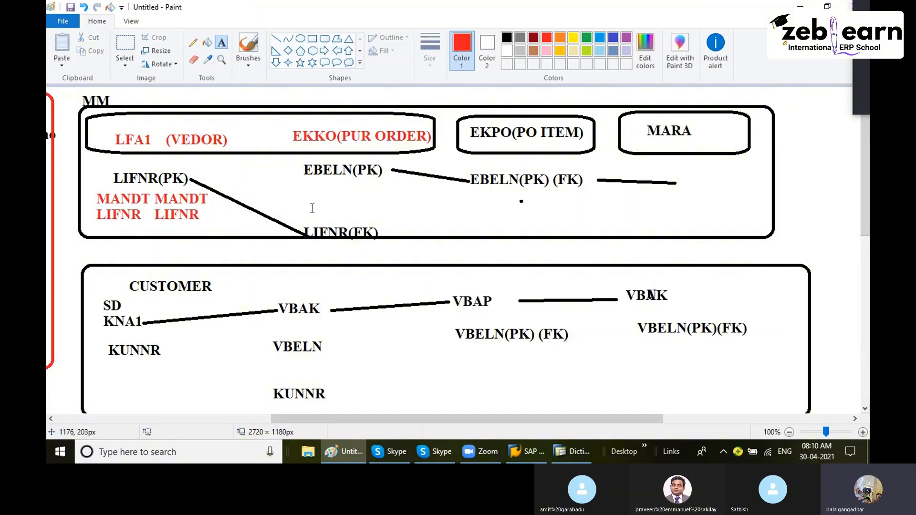
# - Open a new SAP session with SE11 and display the database table EKKO
pyautogui.click(342, 450)
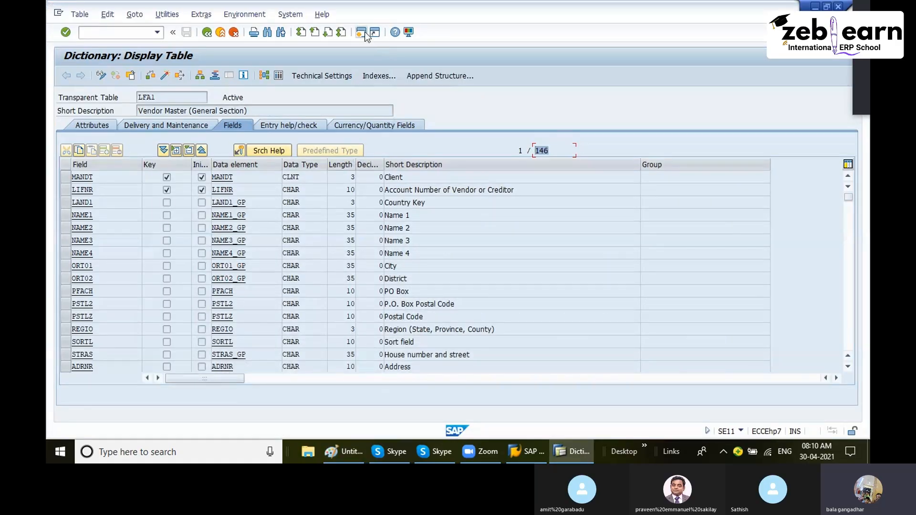
pyautogui.hotkey('ctrl', 'n')
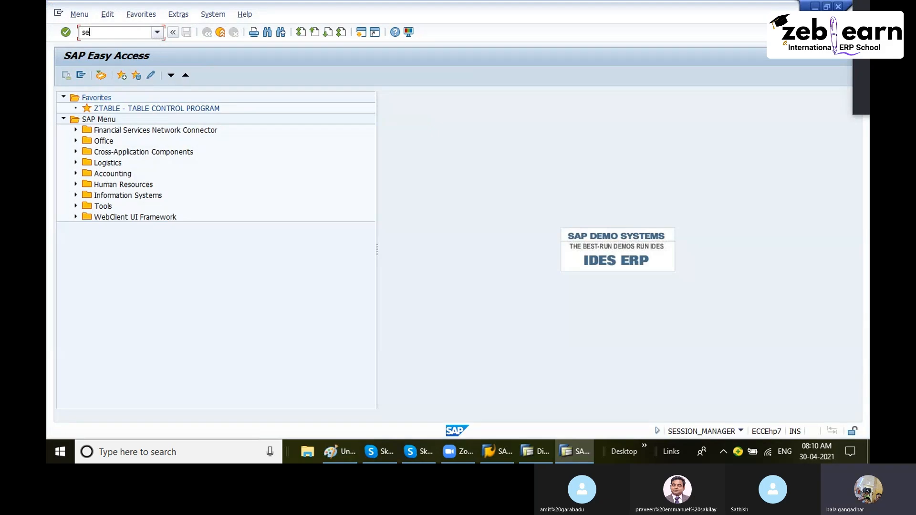
pyautogui.press('Return')
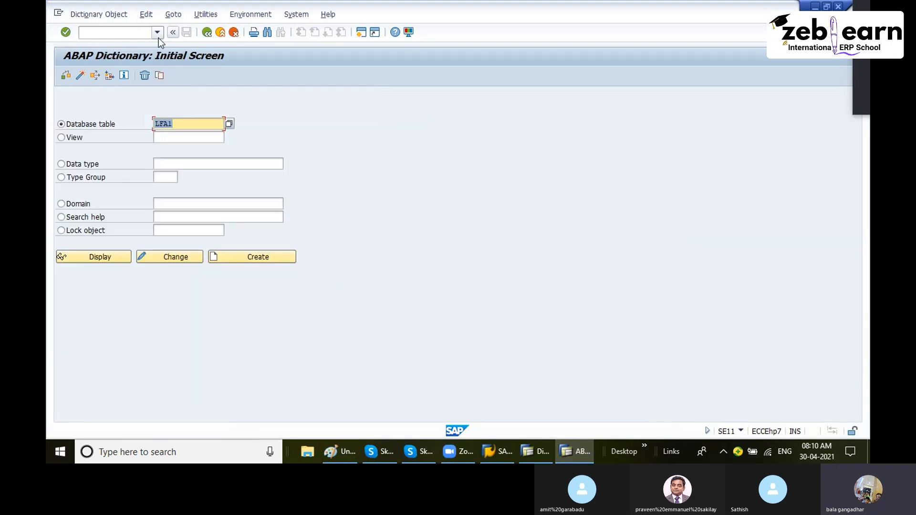
pyautogui.write('ekko')
pyautogui.press('Return')
pyautogui.press('F6')
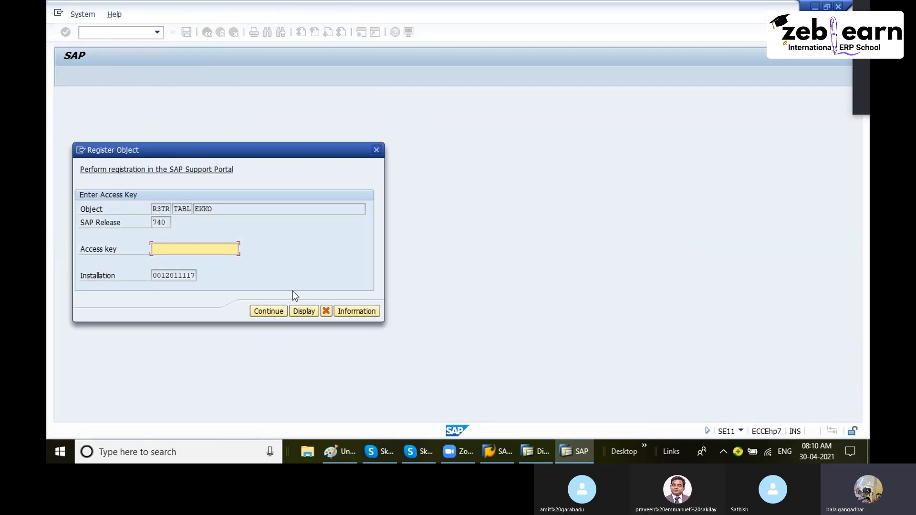
pyautogui.click(305, 312)
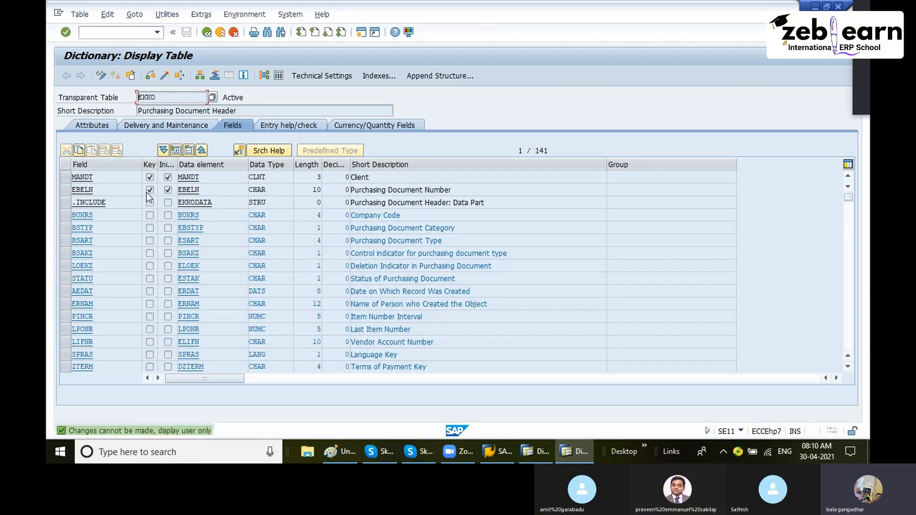
# - Examine EKKO's key fields MANDT and EBELN and compare them with the EBELN(PK) label in the diagram
pyautogui.moveTo(139, 190); pyautogui.dragTo(61, 187)
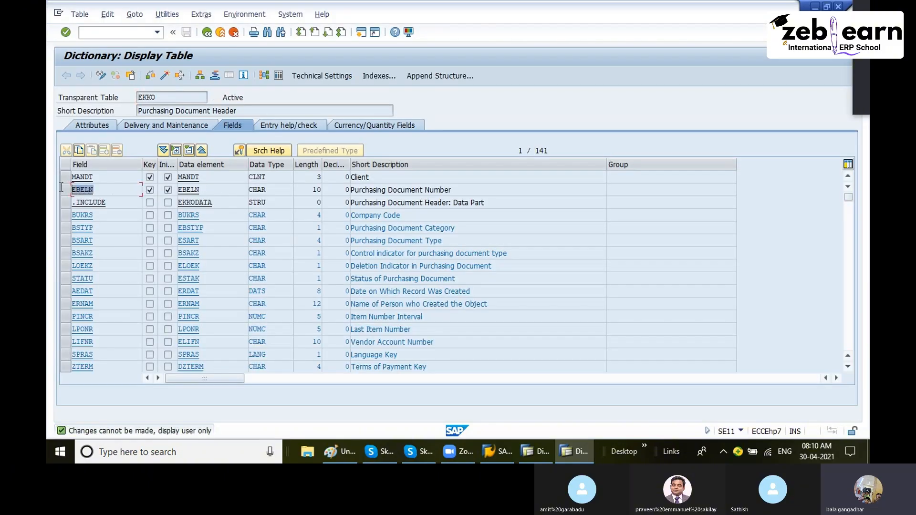
pyautogui.click(115, 201)
pyautogui.moveTo(160, 97); pyautogui.dragTo(121, 106)
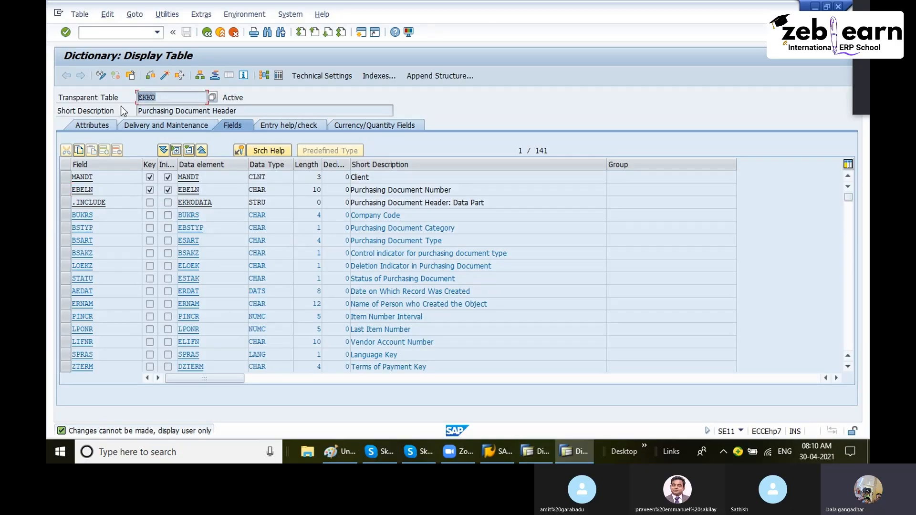
pyautogui.moveTo(205, 191); pyautogui.dragTo(171, 191)
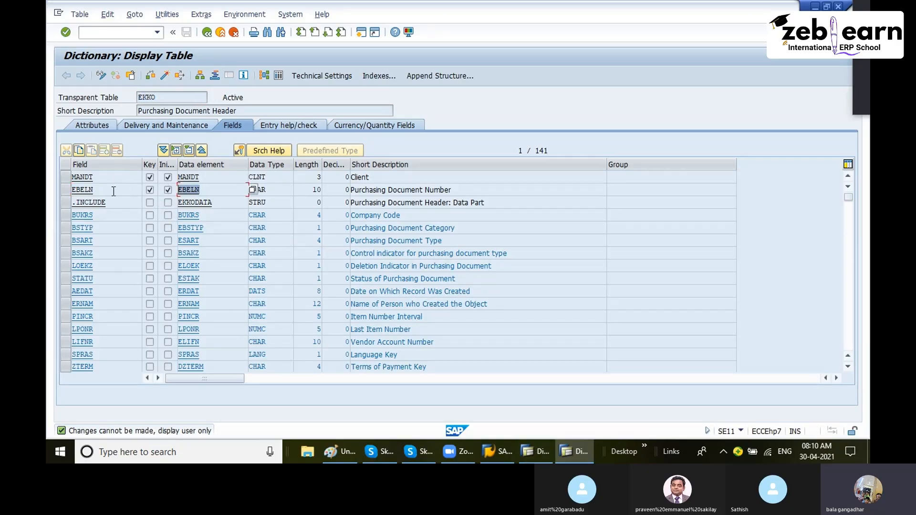
pyautogui.moveTo(112, 191); pyautogui.dragTo(68, 190)
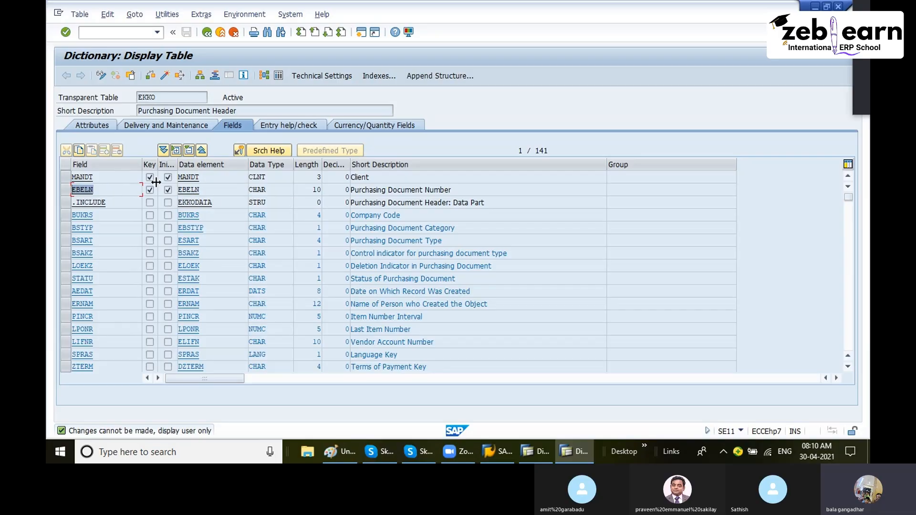
pyautogui.click(340, 449)
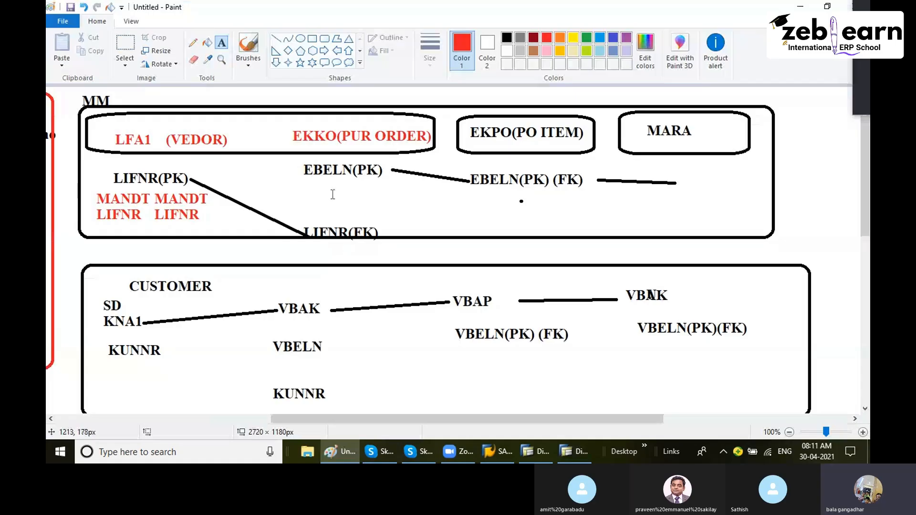
pyautogui.click(308, 173)
pyautogui.click(293, 191)
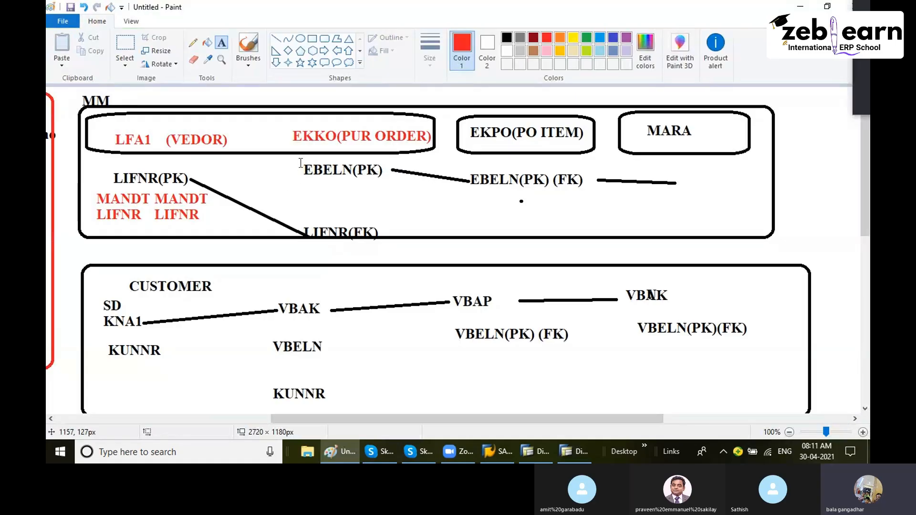
pyautogui.moveTo(299, 162); pyautogui.dragTo(385, 187)
pyautogui.click(391, 192)
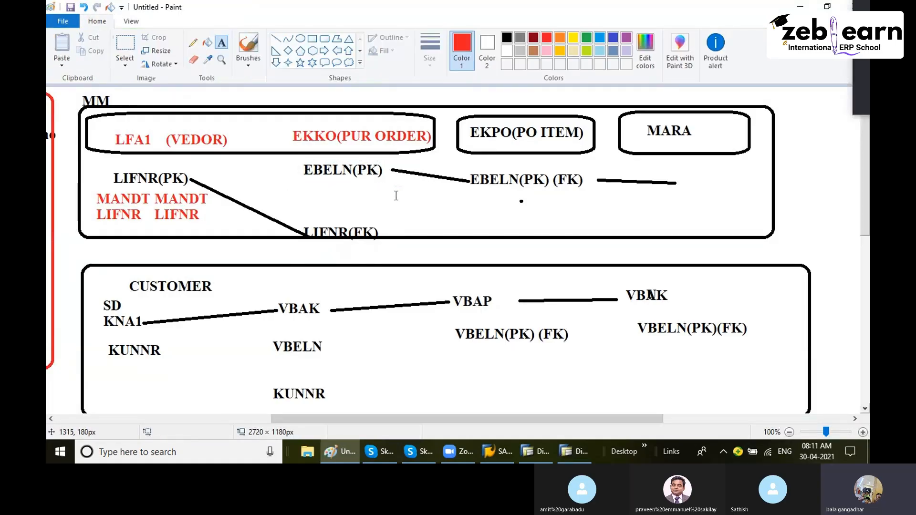
pyautogui.click(347, 452)
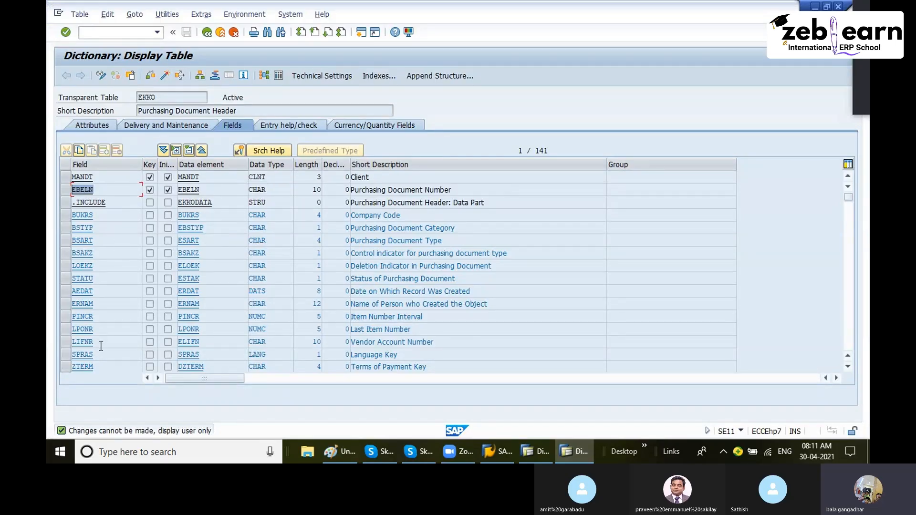
# - Open the foreign key definition of EKKO's LIFNR field and examine its check table LFA1
pyautogui.moveTo(101, 346); pyautogui.dragTo(70, 351)
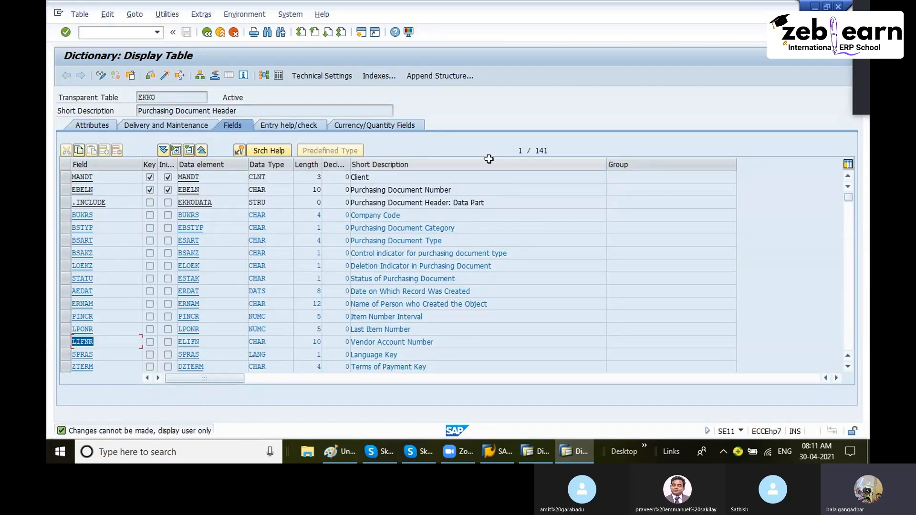
pyautogui.doubleClick(152, 97)
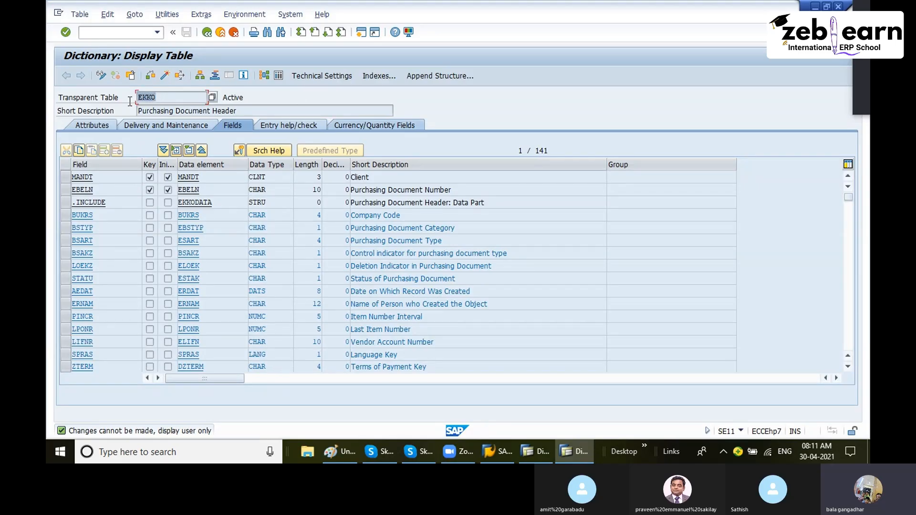
pyautogui.doubleClick(543, 150)
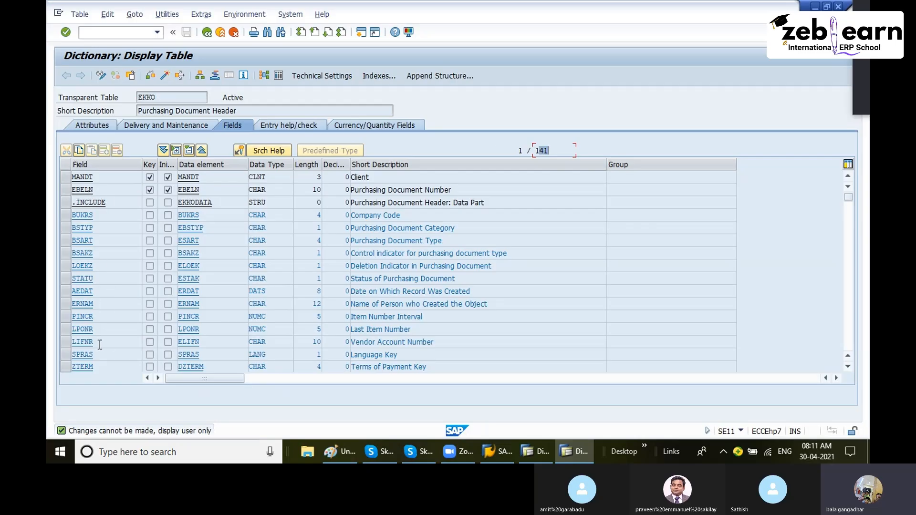
pyautogui.moveTo(100, 344); pyautogui.dragTo(57, 350)
pyautogui.moveTo(444, 348); pyautogui.dragTo(323, 345)
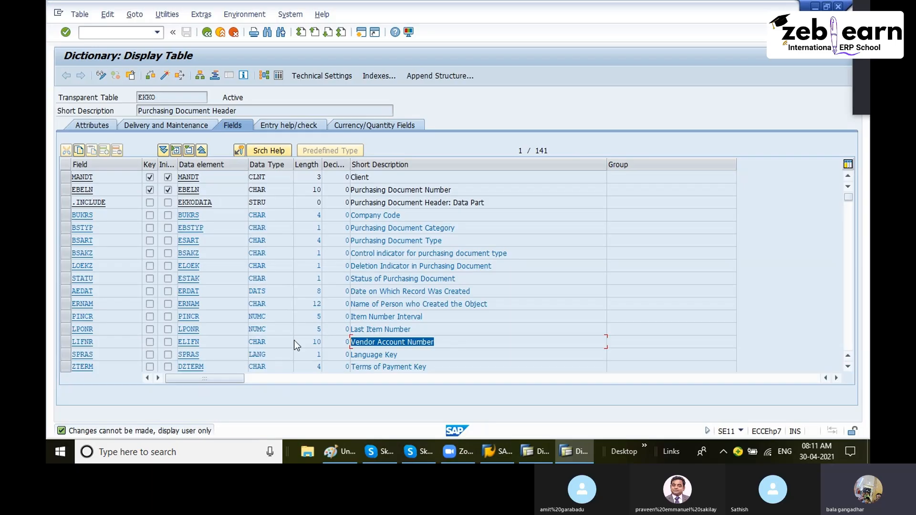
pyautogui.moveTo(94, 341); pyautogui.dragTo(81, 342)
pyautogui.click(99, 343)
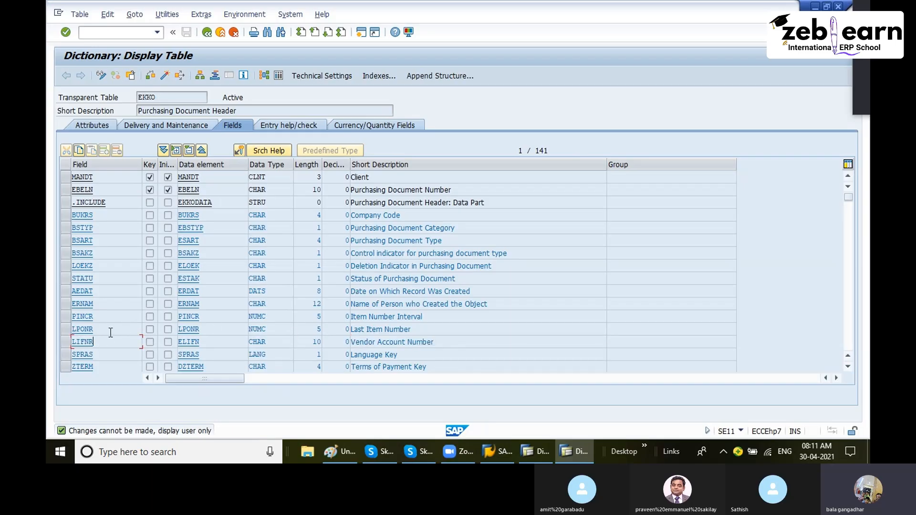
pyautogui.click(240, 152)
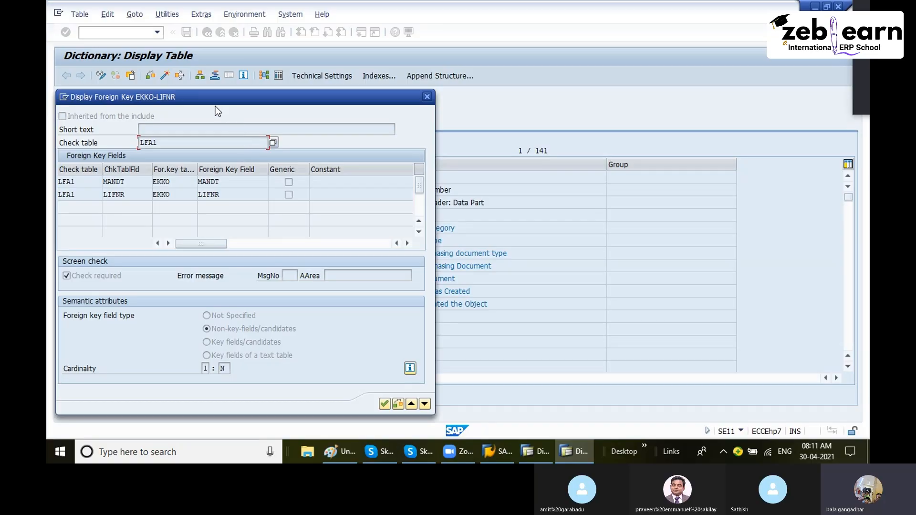
pyautogui.moveTo(214, 101); pyautogui.dragTo(310, 84)
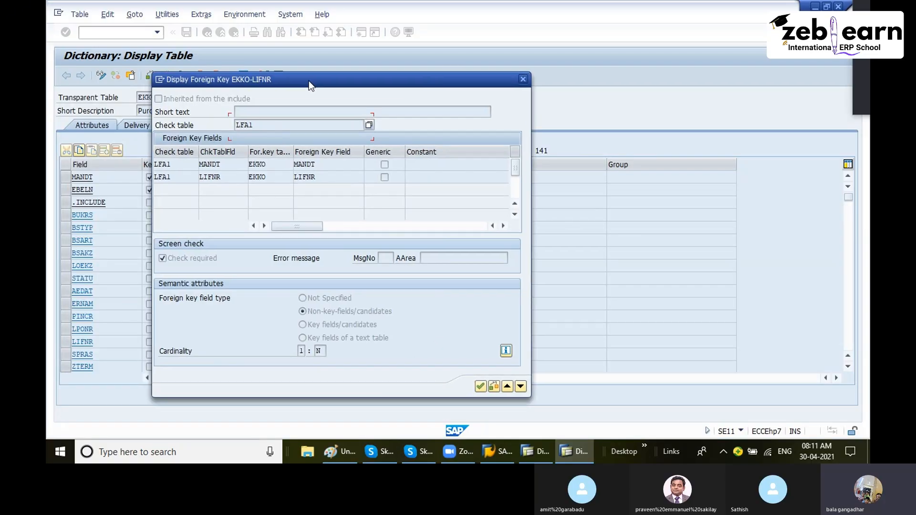
pyautogui.click(180, 178)
# - Arrange the Paint diagram window beside the foreign key dialog near the LIFNR(FK) label
pyautogui.click(348, 453)
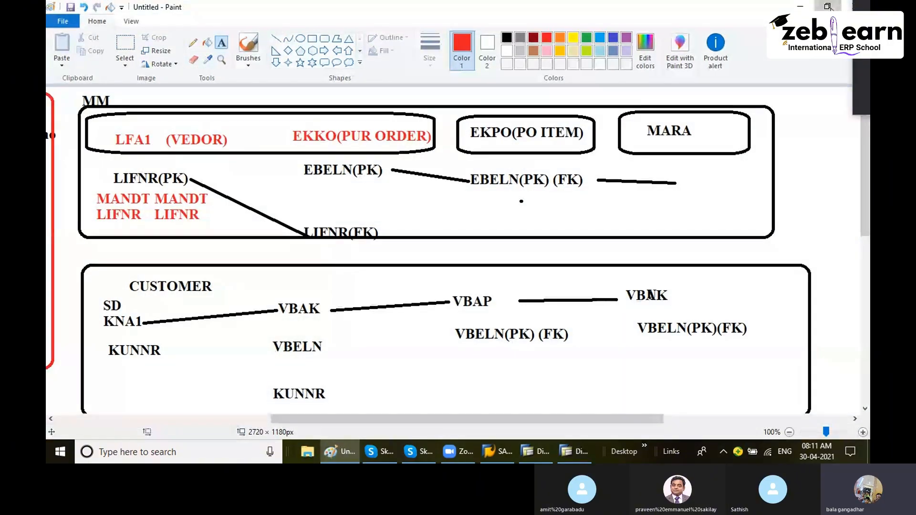
pyautogui.doubleClick(553, 9)
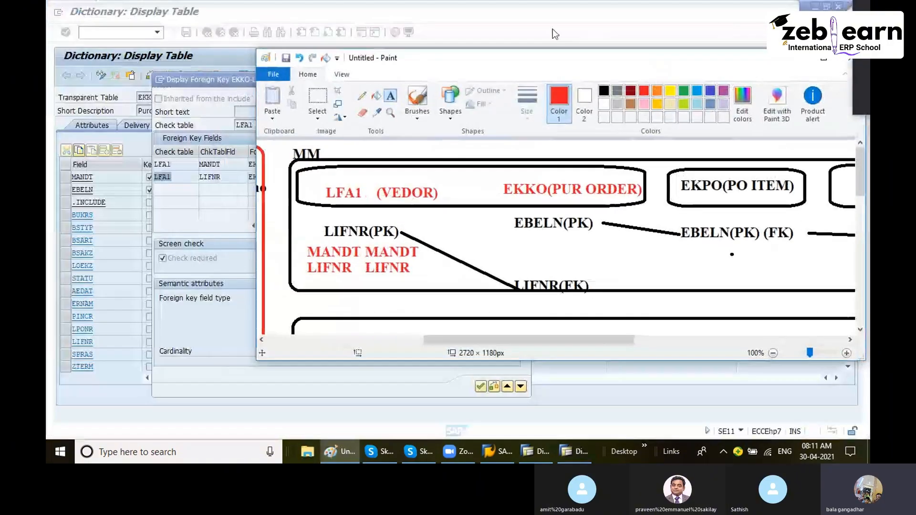
pyautogui.moveTo(496, 61); pyautogui.dragTo(561, 13)
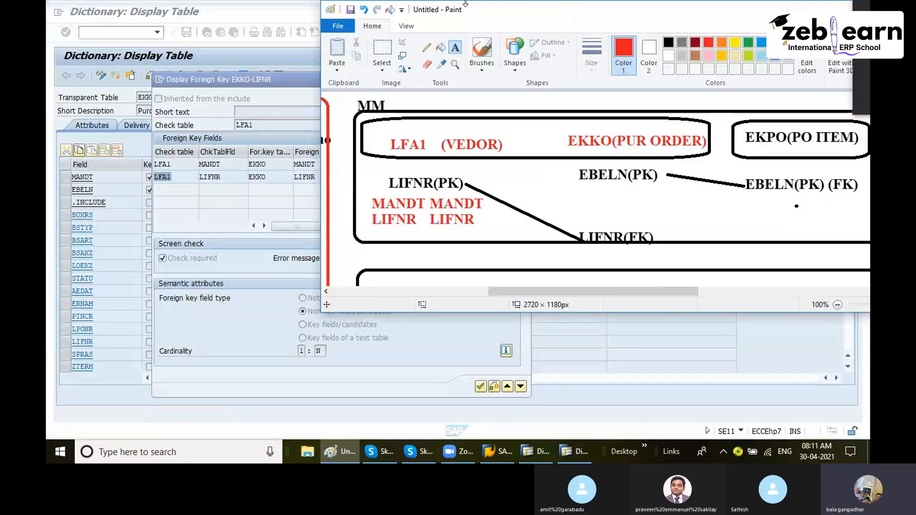
pyautogui.moveTo(486, 14); pyautogui.dragTo(576, 1)
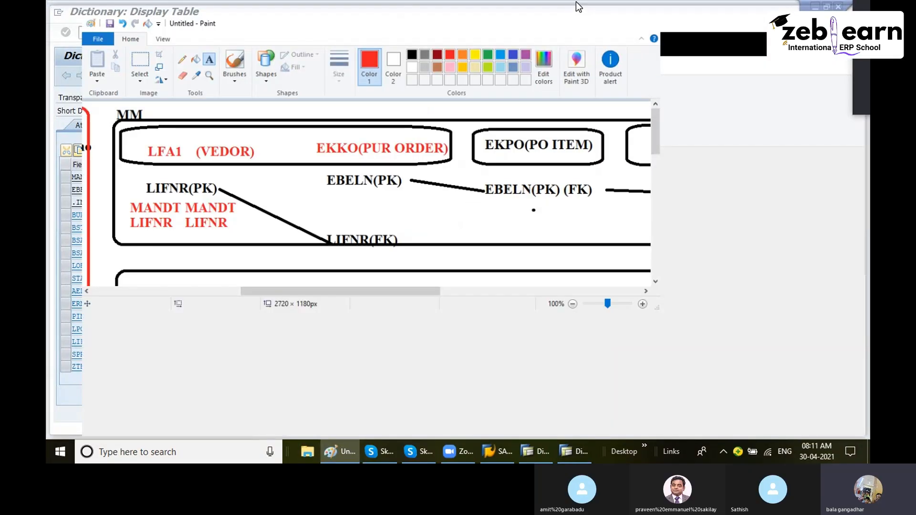
pyautogui.doubleClick(576, 1)
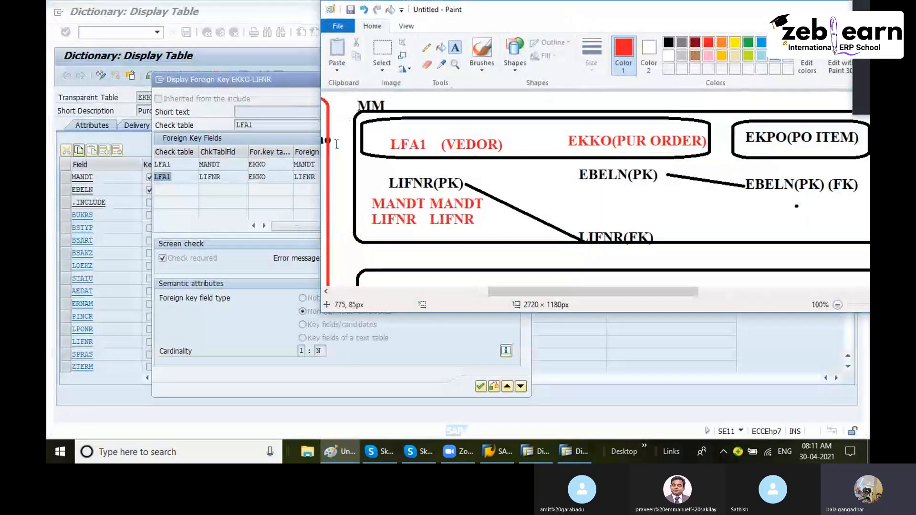
pyautogui.moveTo(559, 130); pyautogui.dragTo(683, 150)
pyautogui.moveTo(573, 221); pyautogui.dragTo(655, 245)
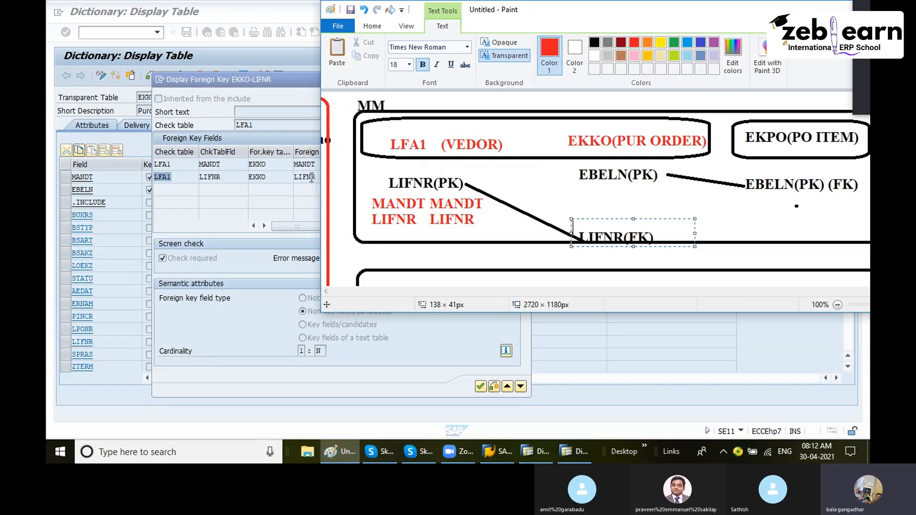
# - Examine the foreign key field mapping between LFA1 and EKKO for MANDT and LIFNR, then close the dialog
pyautogui.moveTo(314, 177); pyautogui.dragTo(272, 179)
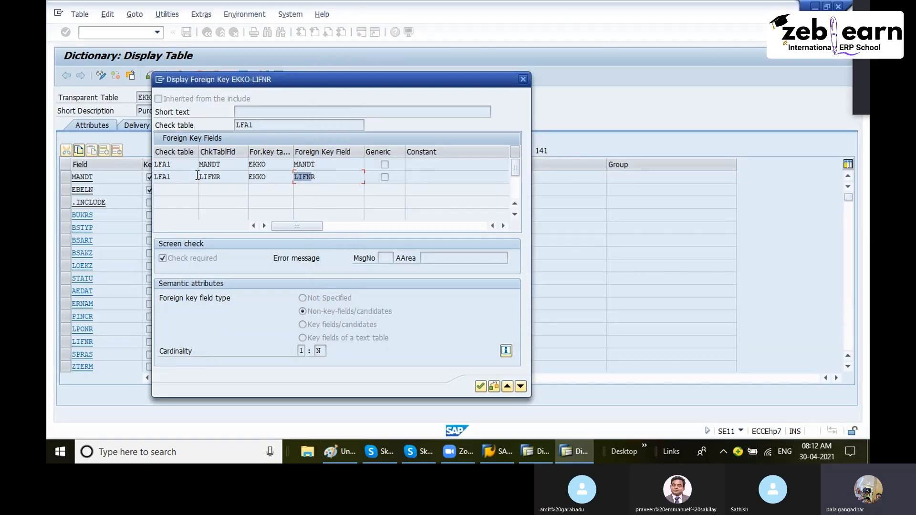
pyautogui.moveTo(180, 177); pyautogui.dragTo(153, 177)
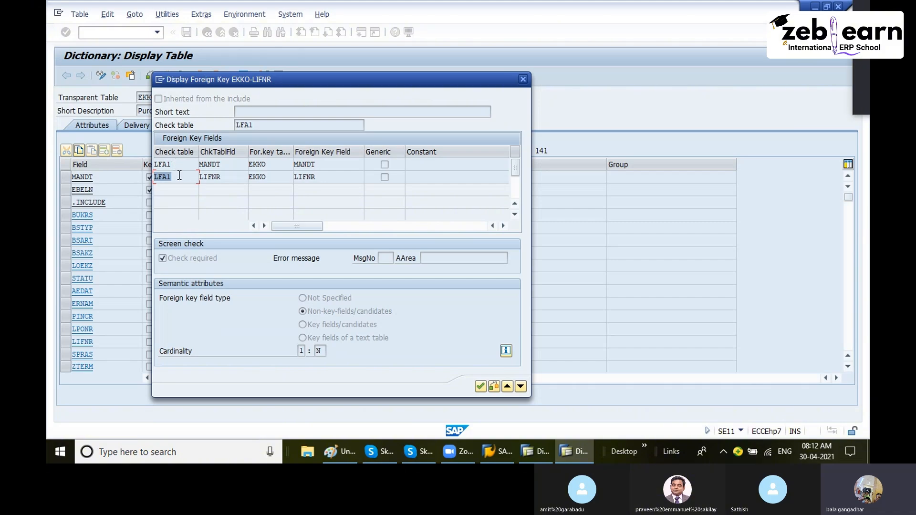
pyautogui.moveTo(228, 178); pyautogui.dragTo(184, 180)
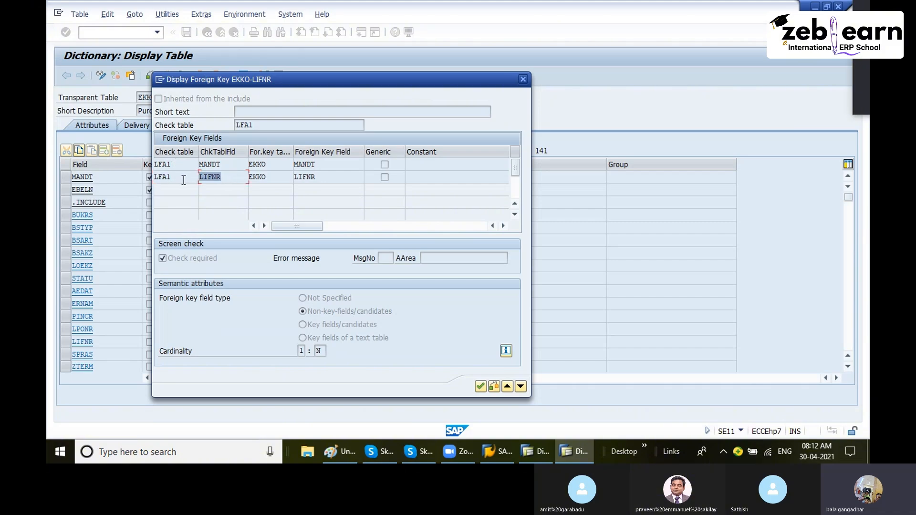
pyautogui.moveTo(277, 178); pyautogui.dragTo(220, 171)
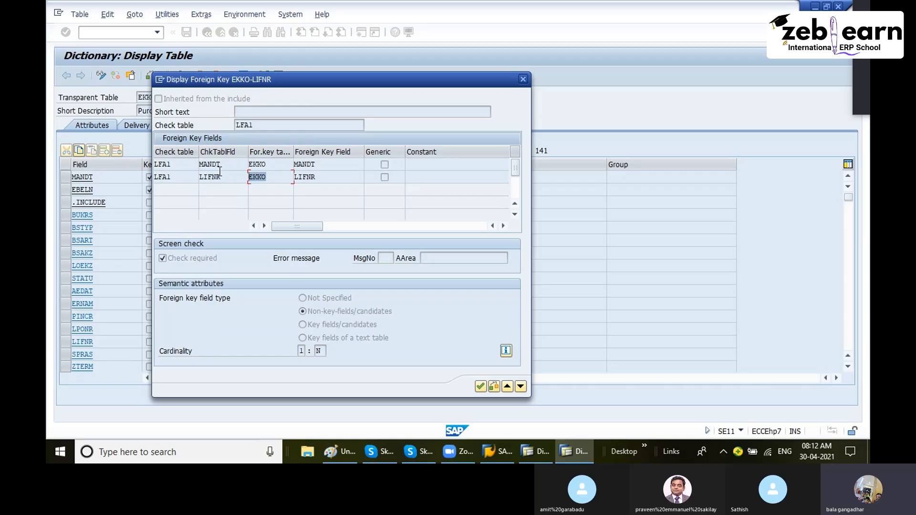
pyautogui.moveTo(325, 176); pyautogui.dragTo(262, 173)
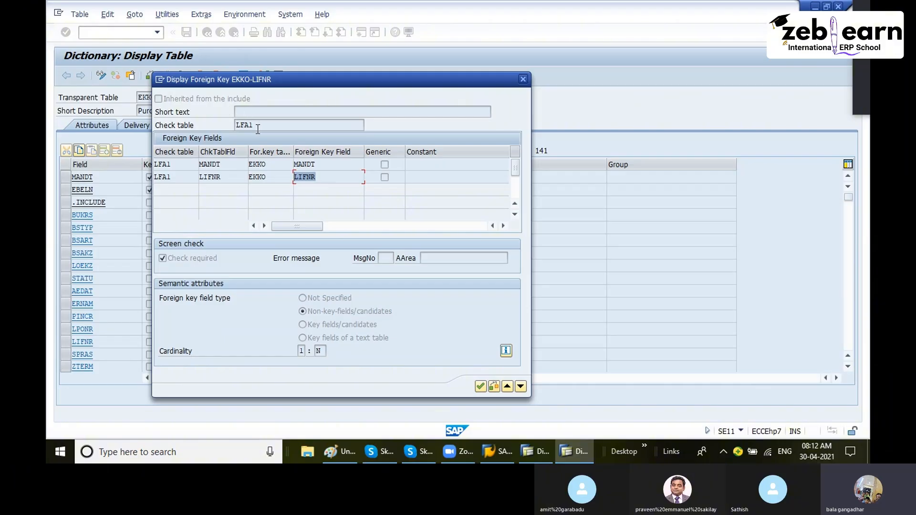
pyautogui.click(523, 79)
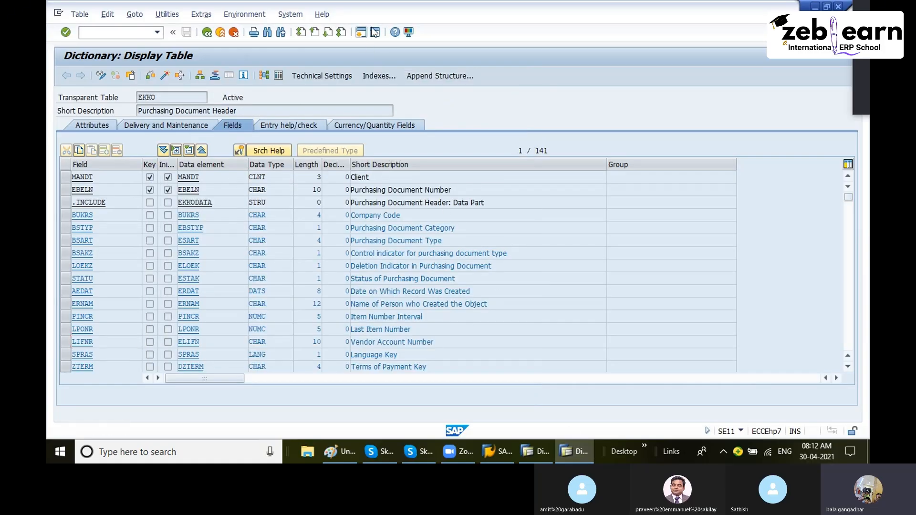
# - Return to the ABAP Dictionary initial screen with EKKO entered as the database table
pyautogui.click(222, 32)
pyautogui.click(157, 32)
pyautogui.click(99, 45)
pyautogui.press('Return')
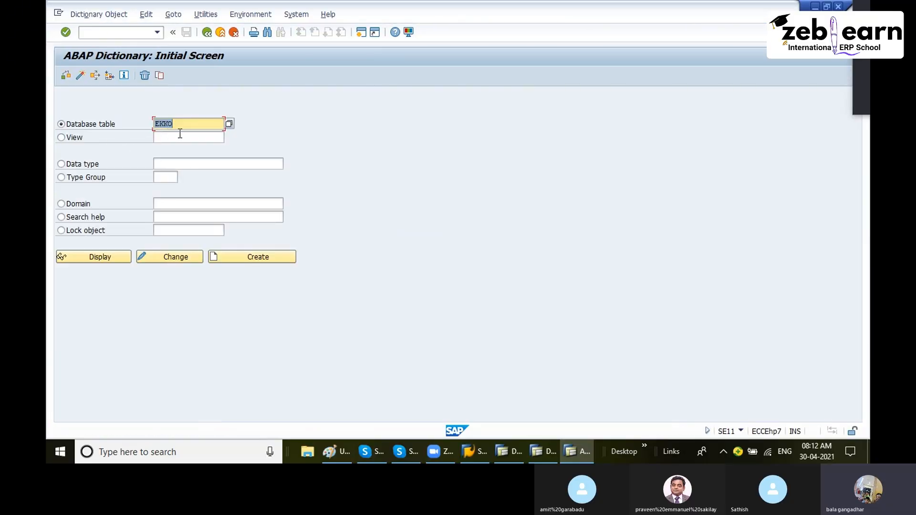
# - Display the EKPO table in the ABAP Dictionary and scroll through its fields
pyautogui.write('ekpo')
pyautogui.press('Return')
pyautogui.click(100, 258)
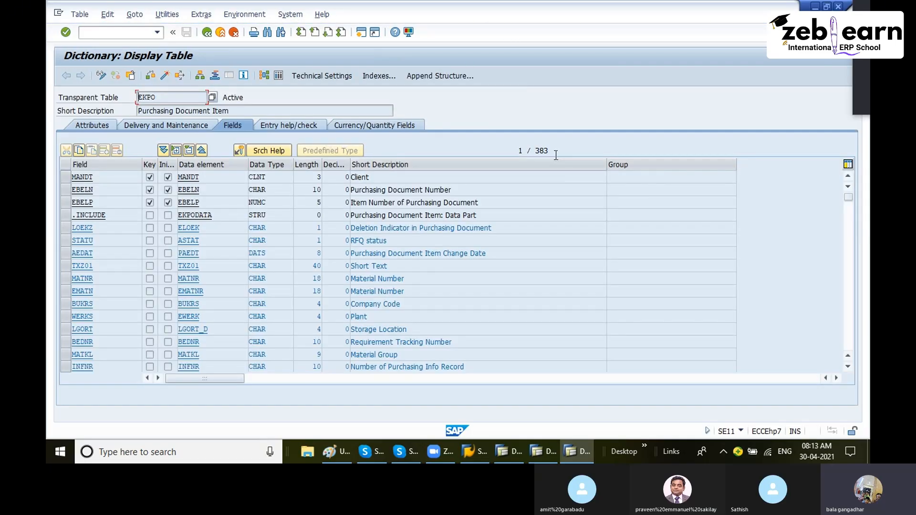
pyautogui.moveTo(555, 151); pyautogui.dragTo(536, 152)
pyautogui.scroll(-2, 441, 212)
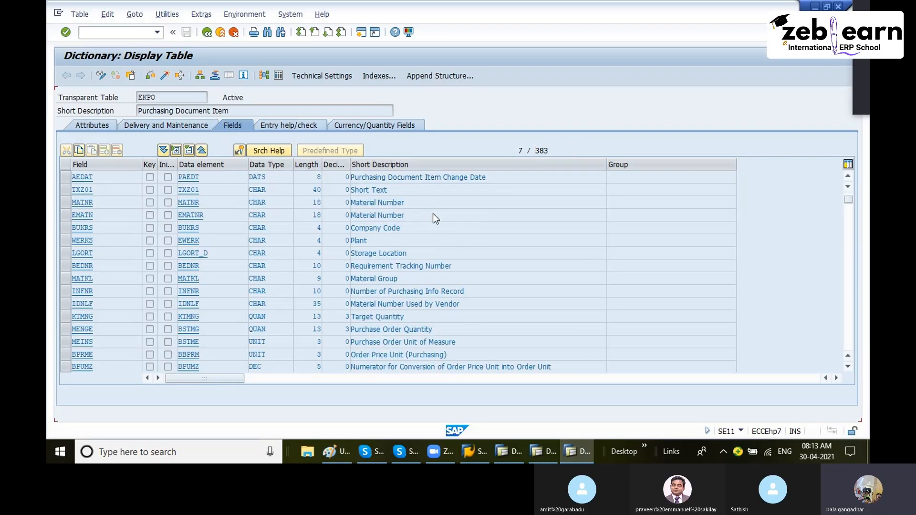
pyautogui.scroll(2, 435, 218)
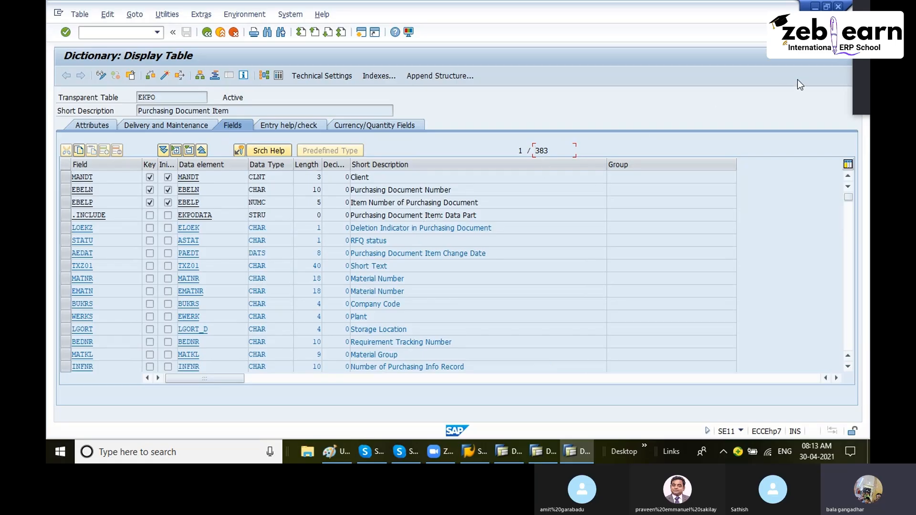
# - Restore the EKPO window beside the Paint diagram and select the EBELN(PK) and EBELN(PK) (FK) labels
pyautogui.click(827, 6)
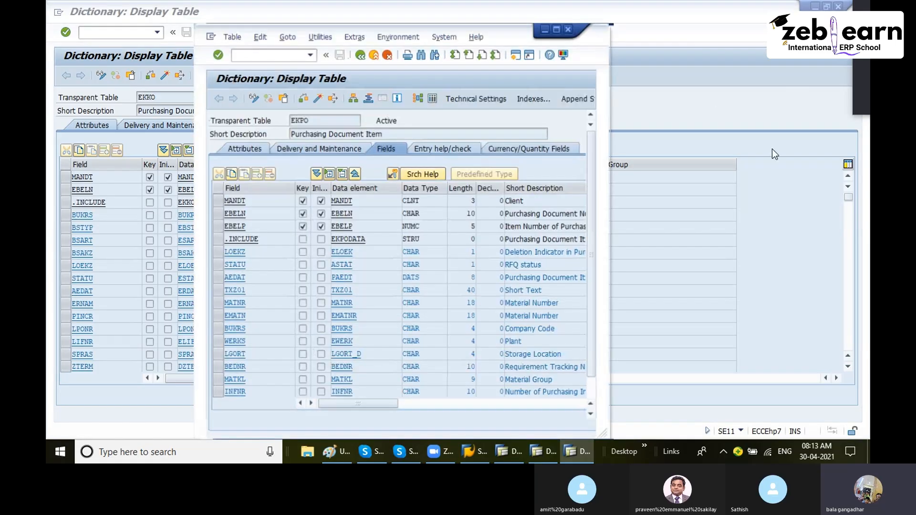
pyautogui.click(339, 454)
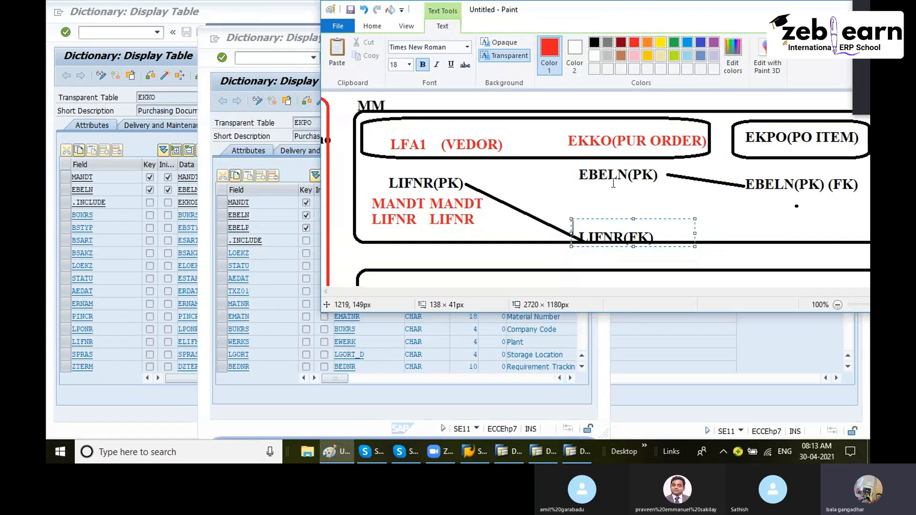
pyautogui.moveTo(576, 168); pyautogui.dragTo(660, 186)
pyautogui.click(804, 206)
pyautogui.moveTo(746, 175)
pyautogui.mouseDown()
pyautogui.moveTo(805, 194)
pyautogui.moveTo(859, 192)
pyautogui.mouseUp()
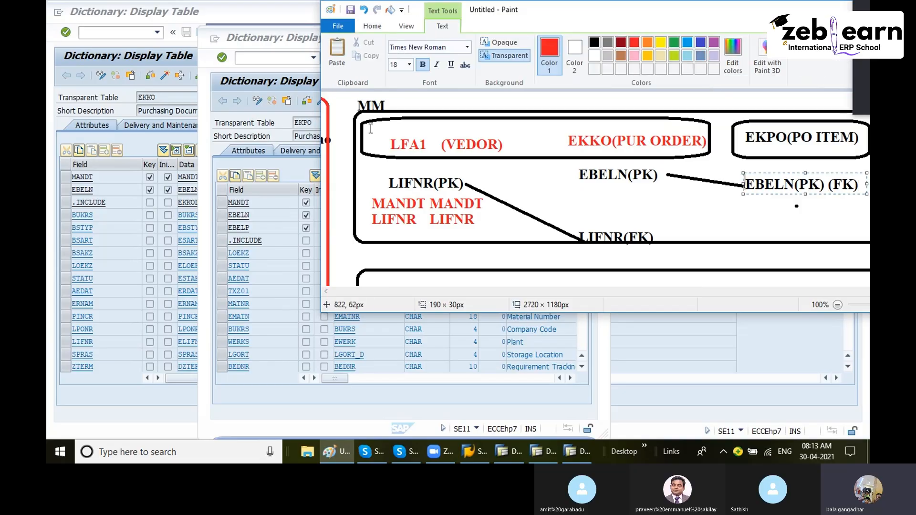
# - Open the foreign key of EKPO's EBELN field, examine its EKKO check table mapping, and close the dialog
pyautogui.click(273, 118)
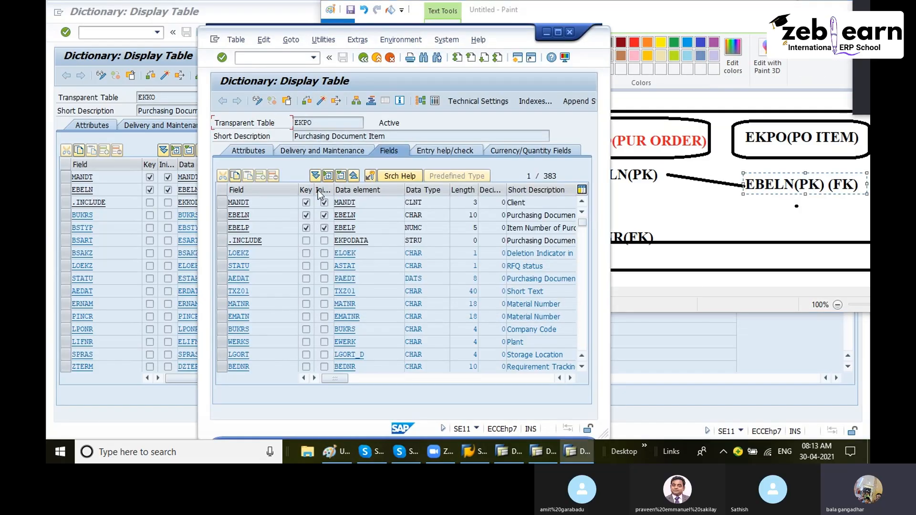
pyautogui.doubleClick(266, 216)
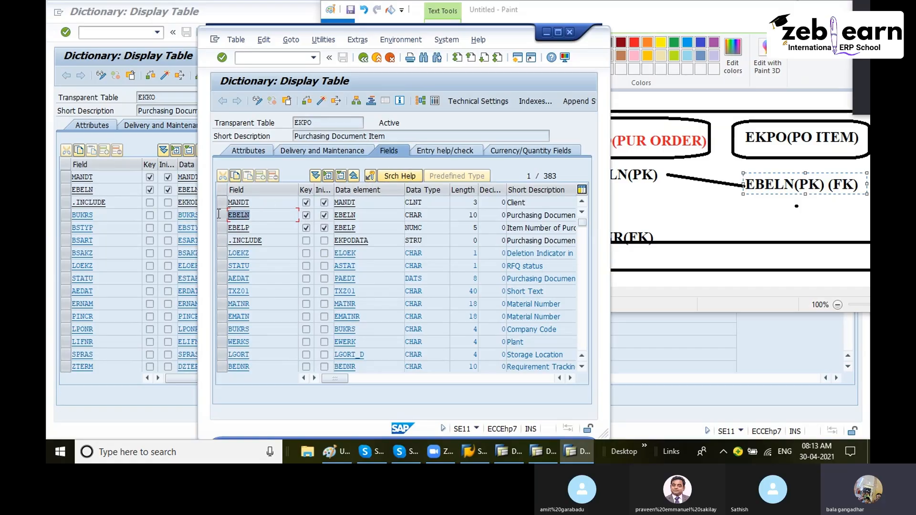
pyautogui.click(370, 176)
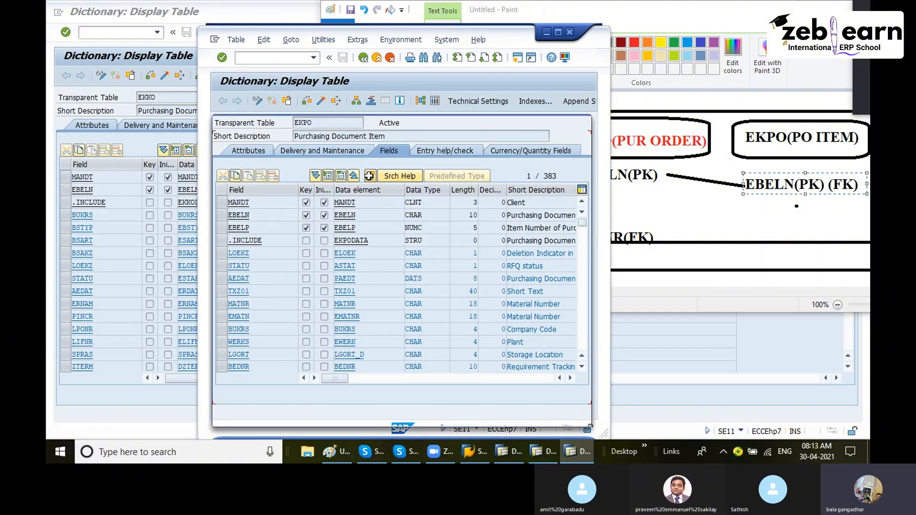
pyautogui.click(241, 206)
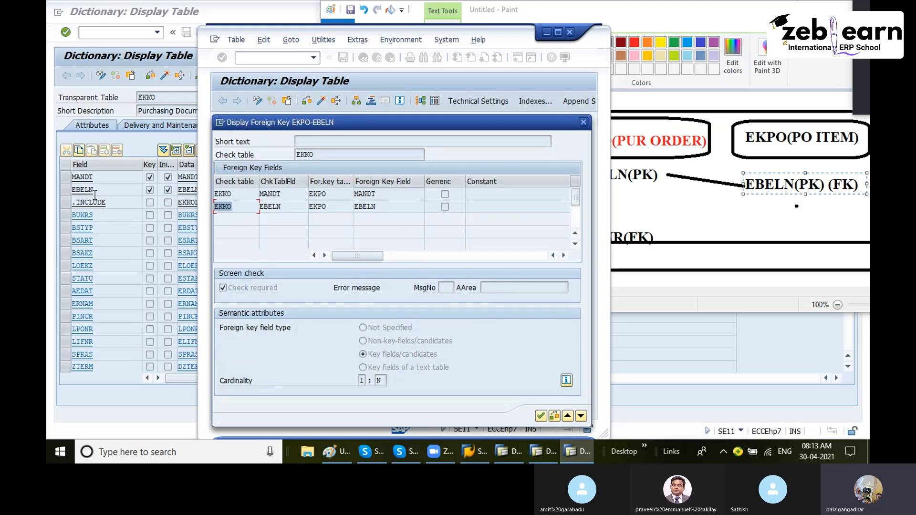
pyautogui.doubleClick(385, 208)
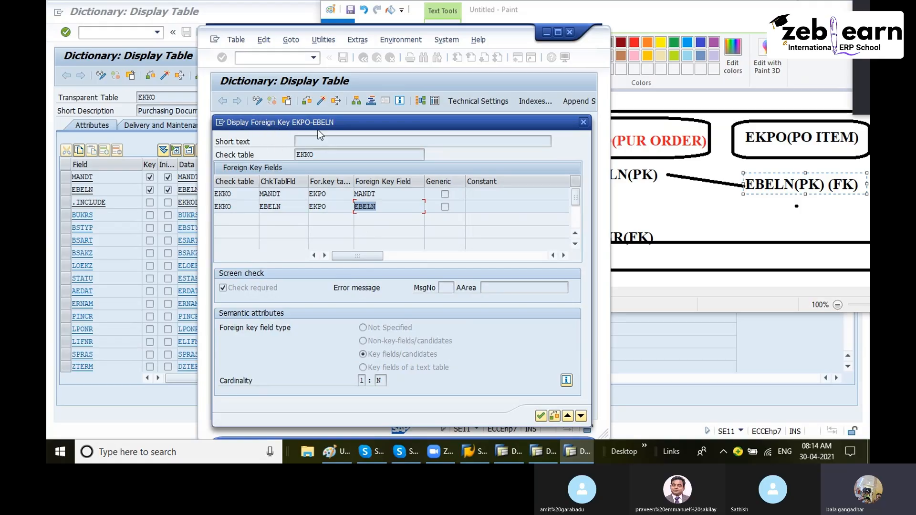
pyautogui.click(582, 122)
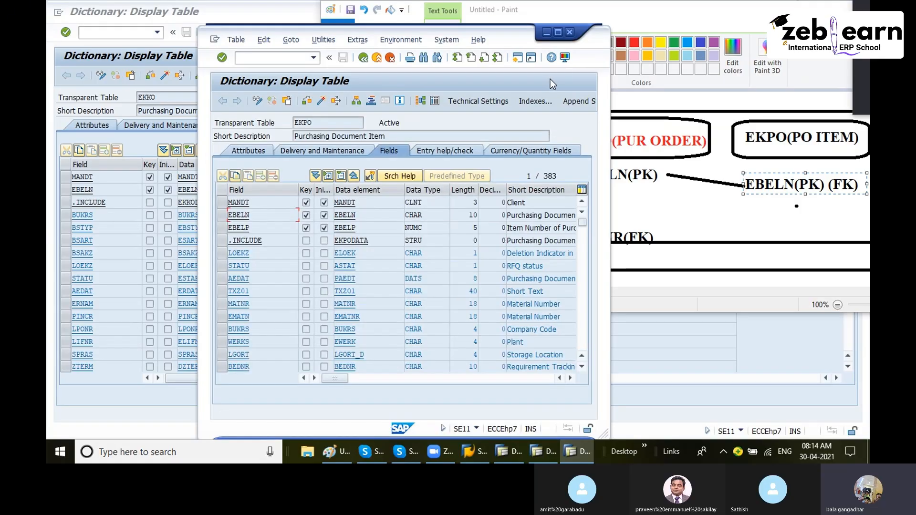
# - Open a new SAP session and start transaction SE11
pyautogui.click(570, 34)
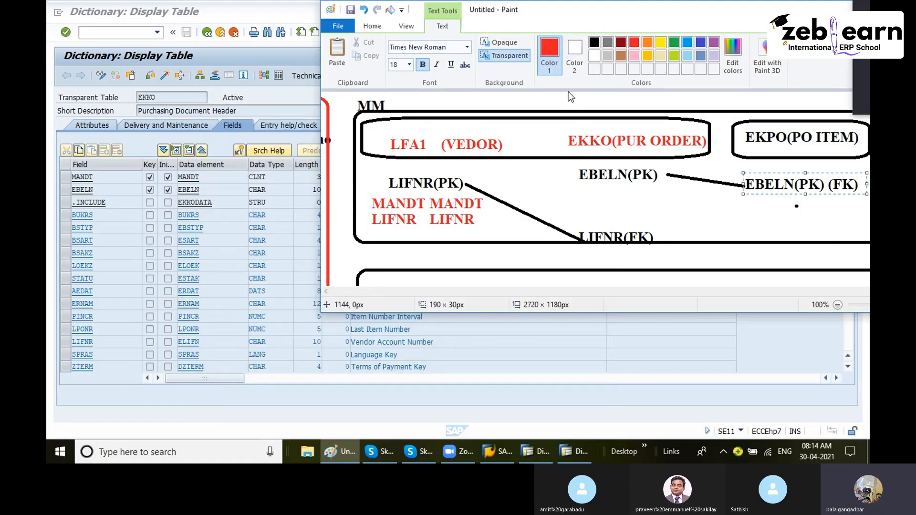
pyautogui.click(263, 219)
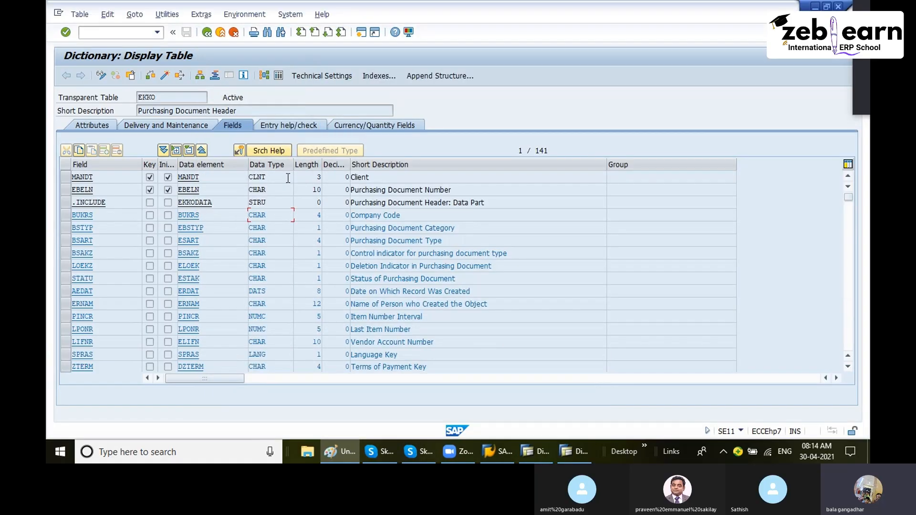
pyautogui.click(360, 36)
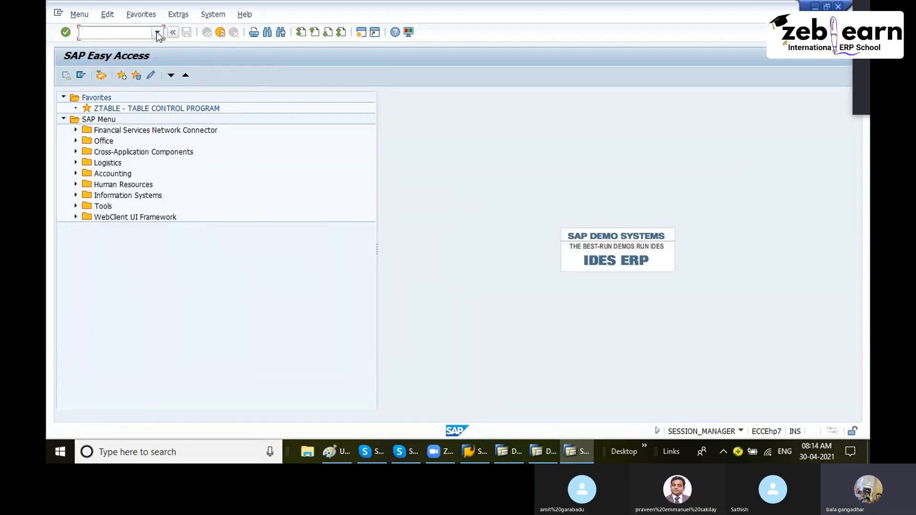
pyautogui.click(157, 33)
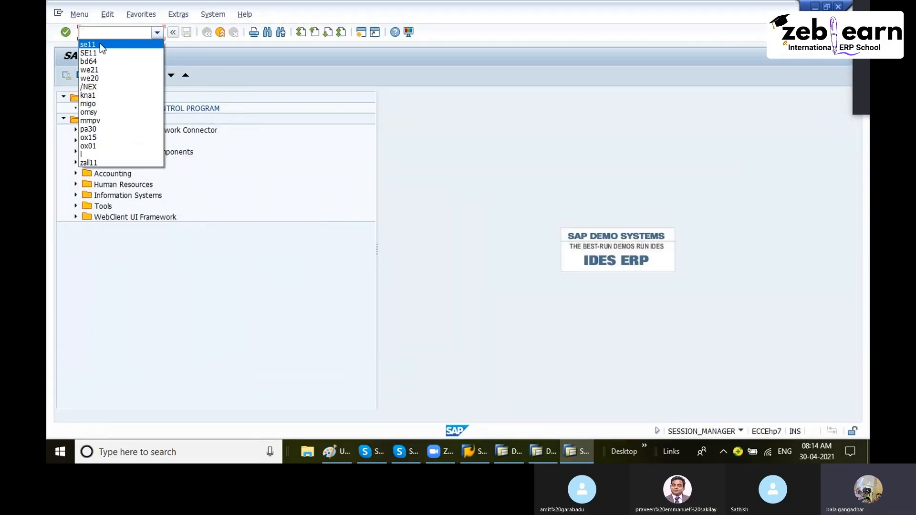
pyautogui.click(99, 42)
pyautogui.press('Return')
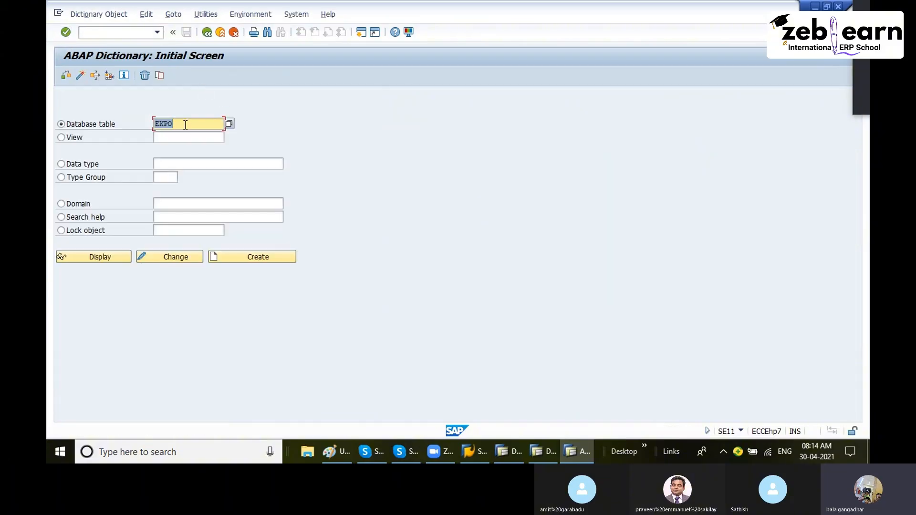
# - Display table MARA and select its MATNR key field
pyautogui.write('m')
pyautogui.click(177, 136)
pyautogui.click(106, 256)
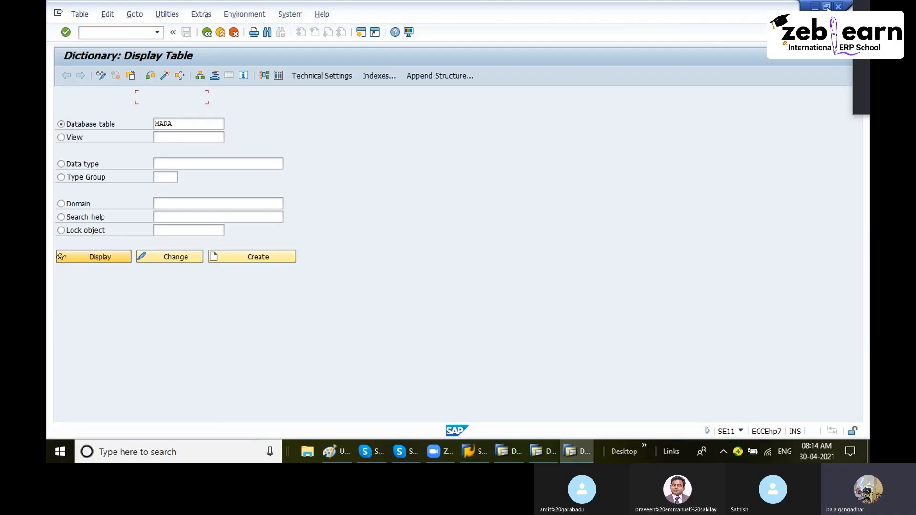
pyautogui.doubleClick(101, 192)
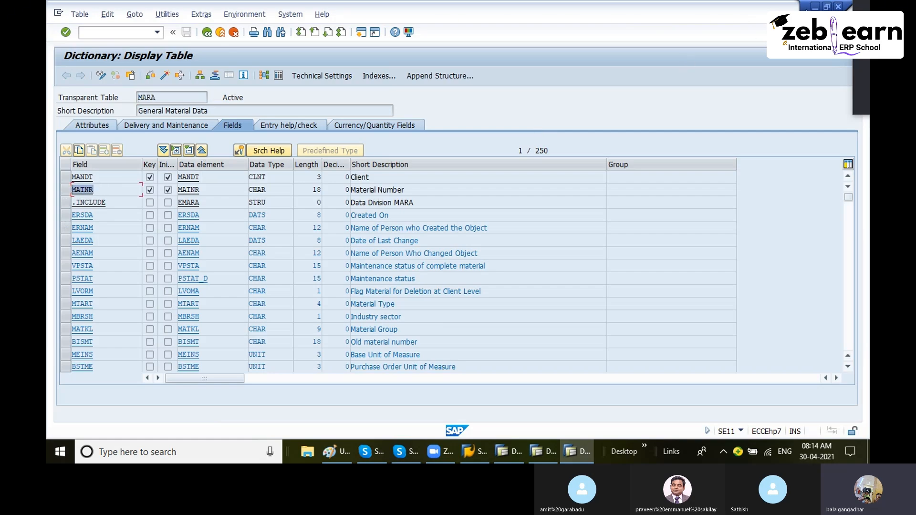
# - Reposition the EKKO window and try to view foreign keys for MARA's MATNR field
pyautogui.hotkey('alt', 'Tab')
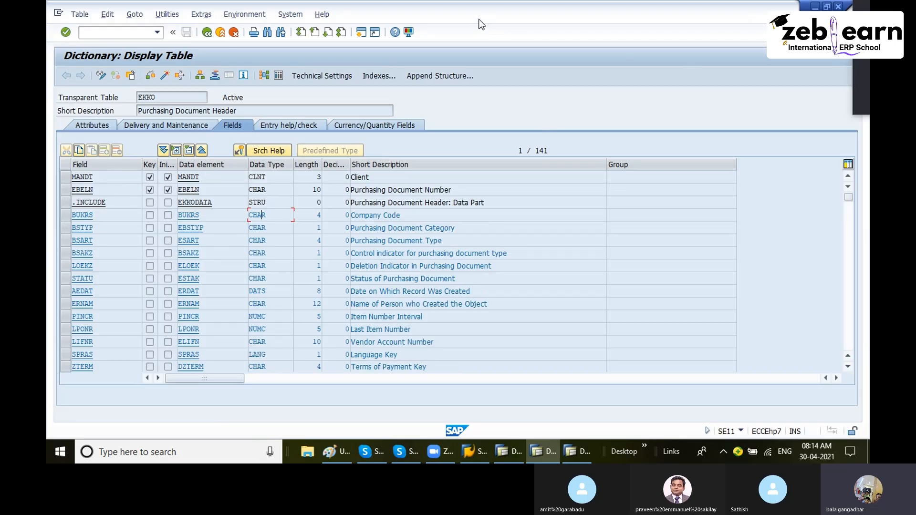
pyautogui.moveTo(481, 24); pyautogui.dragTo(649, 36)
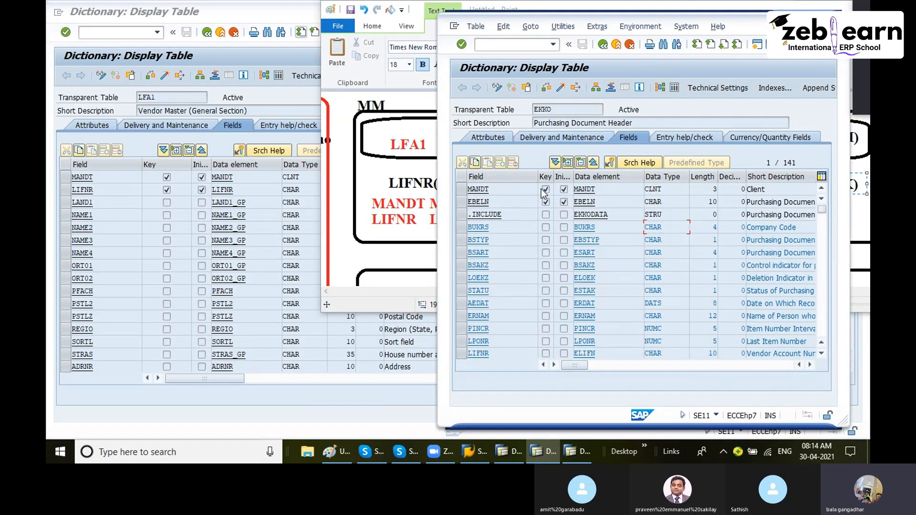
pyautogui.click(590, 458)
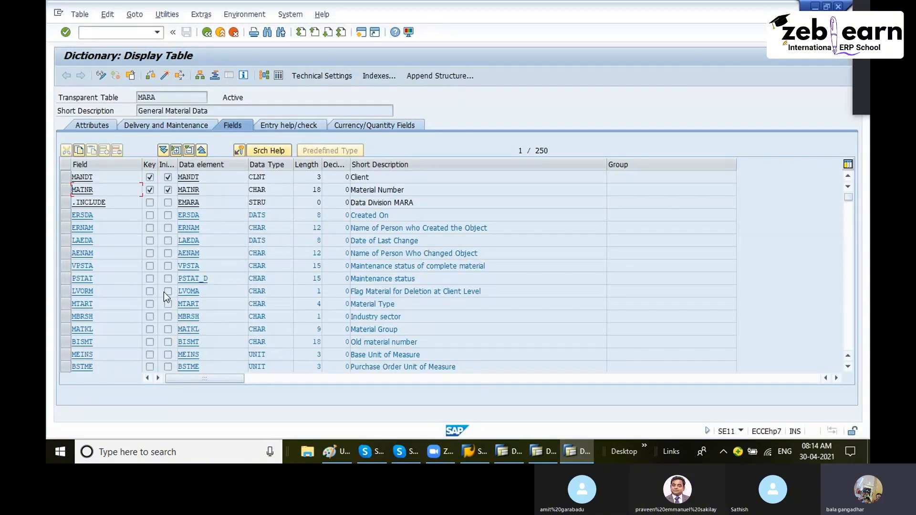
pyautogui.click(241, 152)
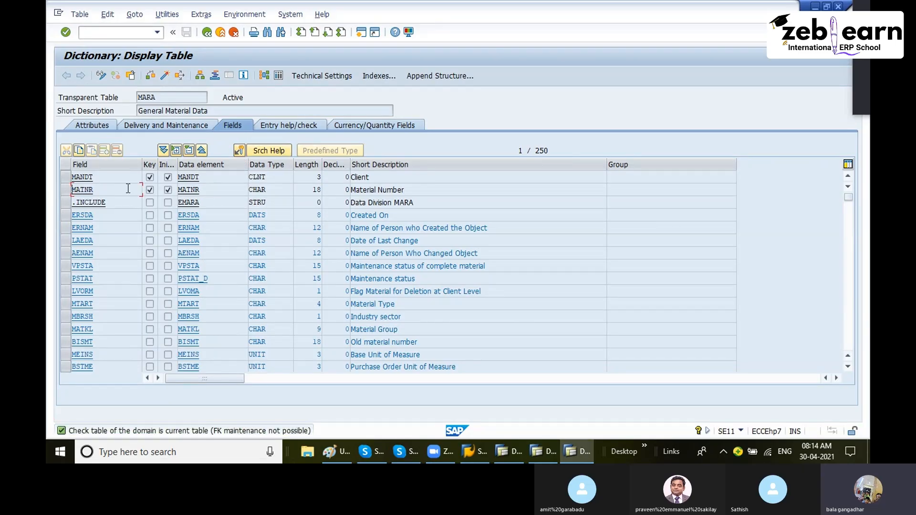
pyautogui.click(239, 152)
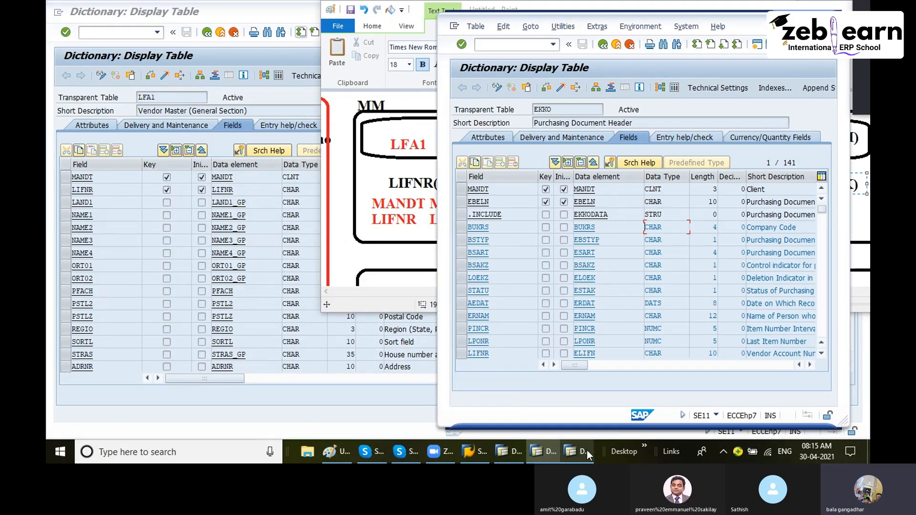
# - Switch to the other SAP session, return to the Dictionary initial screen and display table EKPO
pyautogui.moveTo(582, 454)
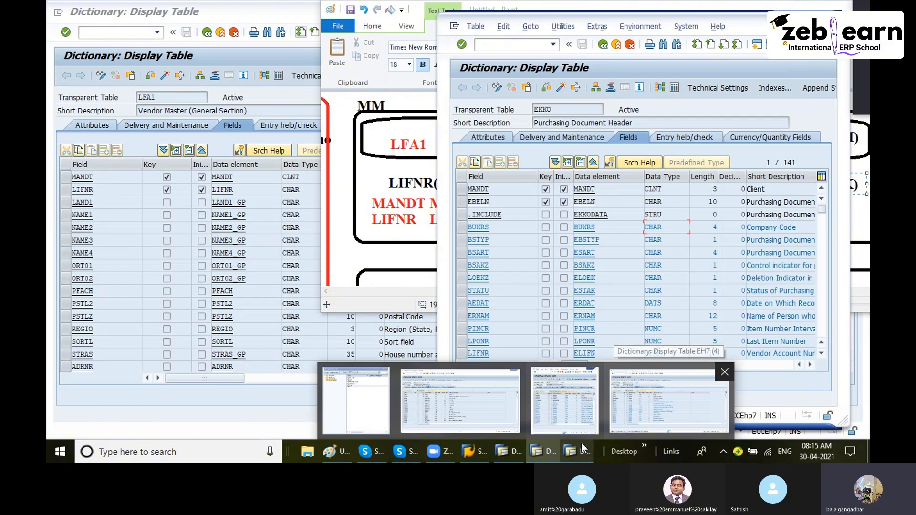
pyautogui.moveTo(572, 412)
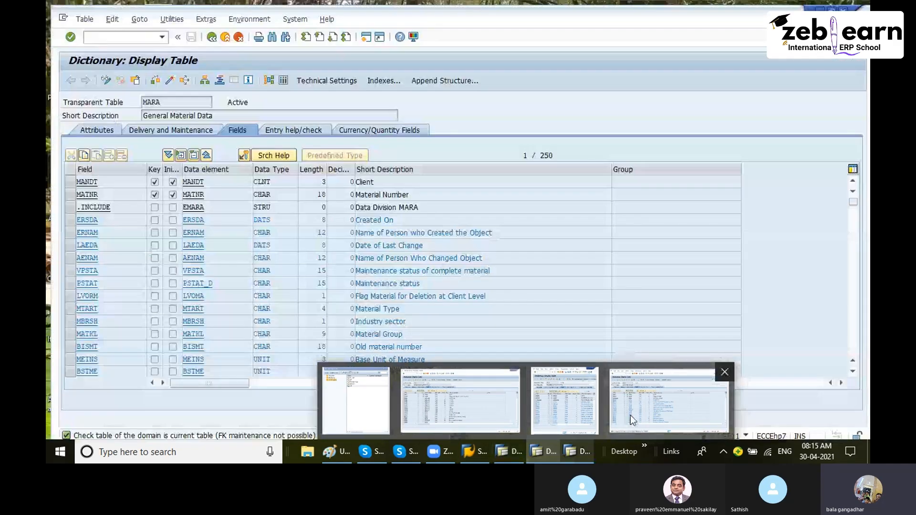
pyautogui.click(629, 414)
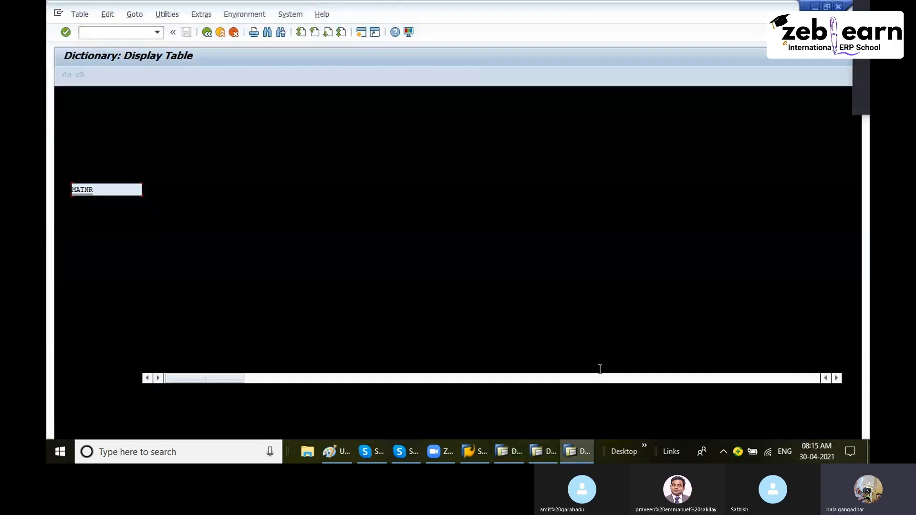
pyautogui.click(537, 455)
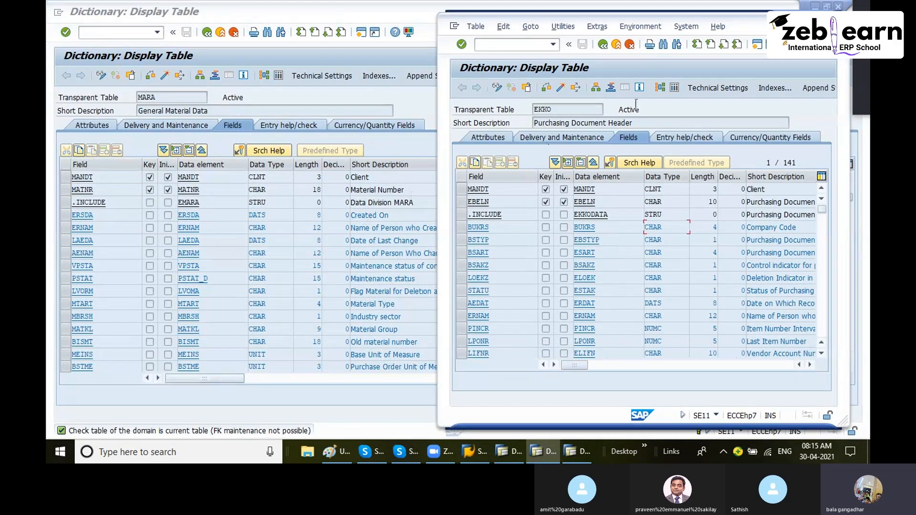
pyautogui.click(604, 45)
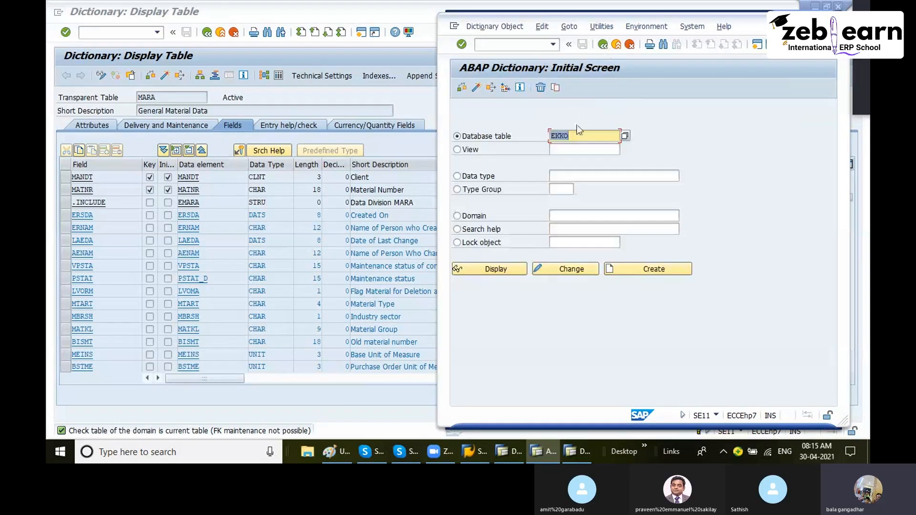
pyautogui.write('e')
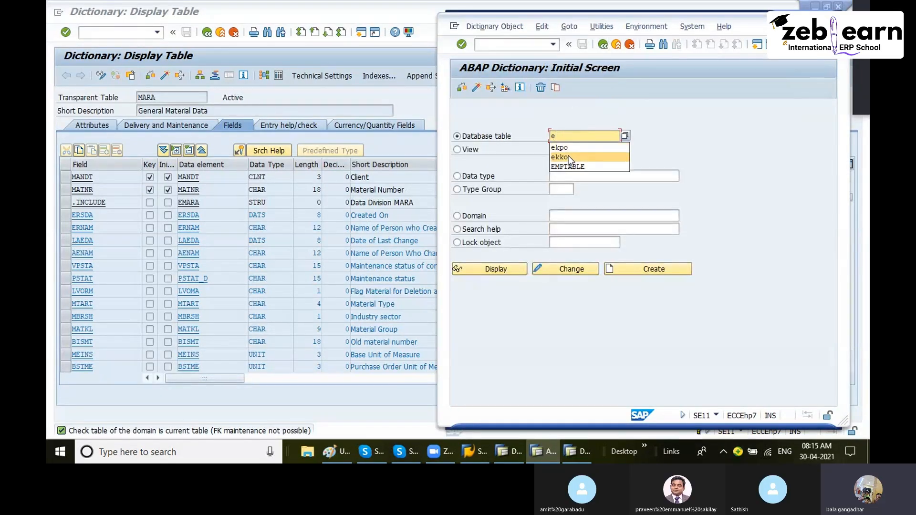
pyautogui.click(559, 147)
pyautogui.click(494, 269)
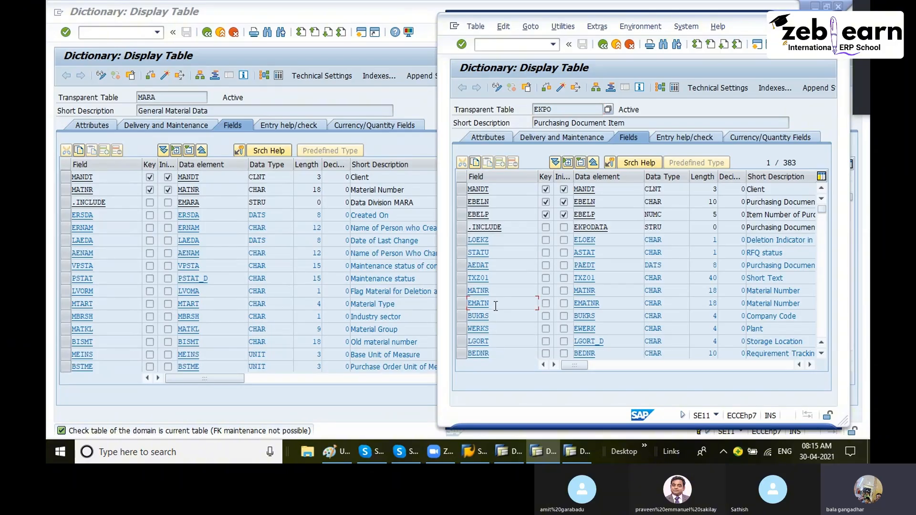
# - Open the foreign key of EKPO's MATNR field and examine its MARA check table field mapping
pyautogui.moveTo(496, 290); pyautogui.dragTo(440, 300)
pyautogui.click(611, 162)
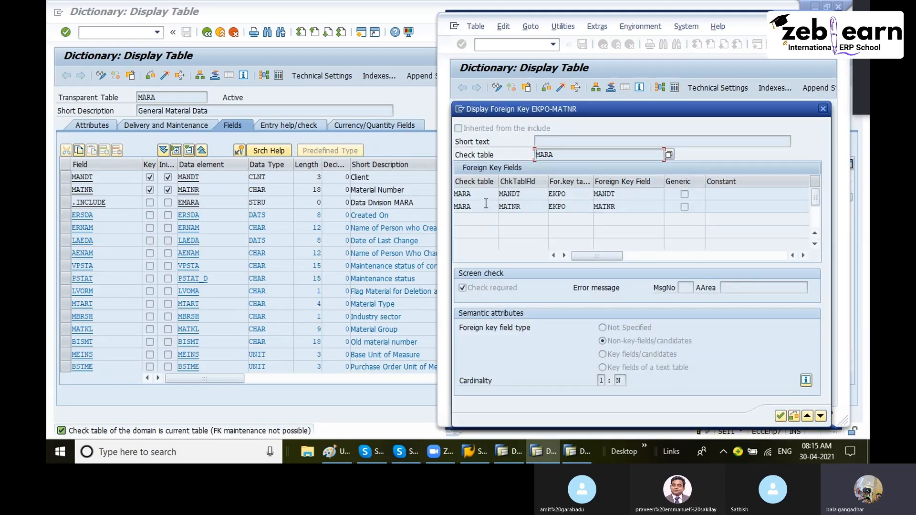
pyautogui.moveTo(471, 206); pyautogui.dragTo(457, 209)
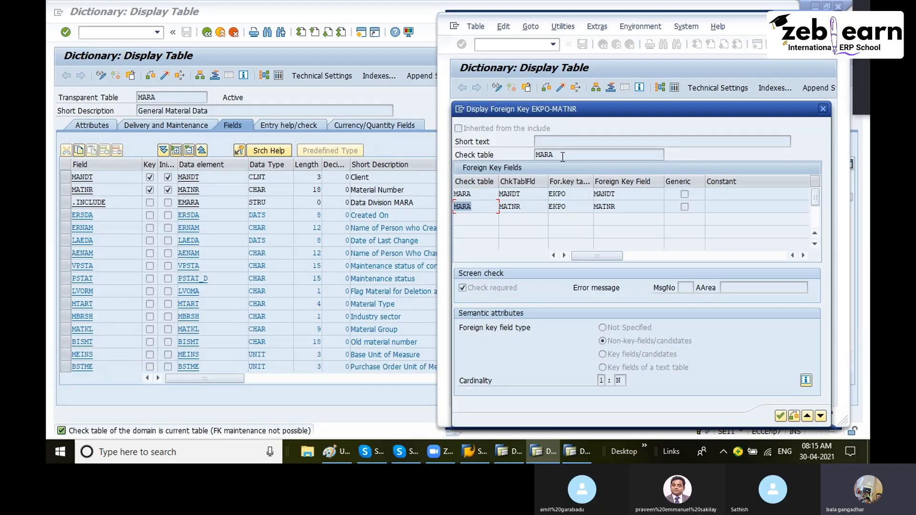
pyautogui.moveTo(576, 206); pyautogui.dragTo(550, 207)
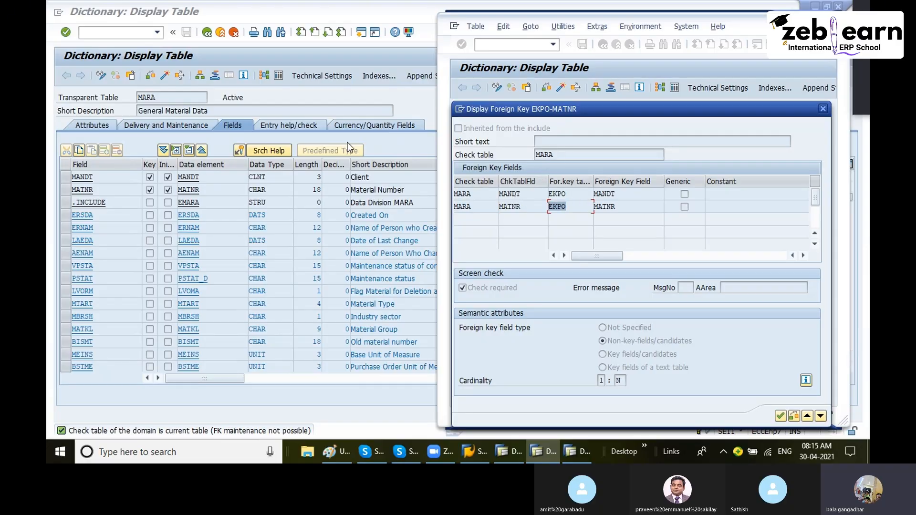
pyautogui.moveTo(624, 205); pyautogui.dragTo(594, 207)
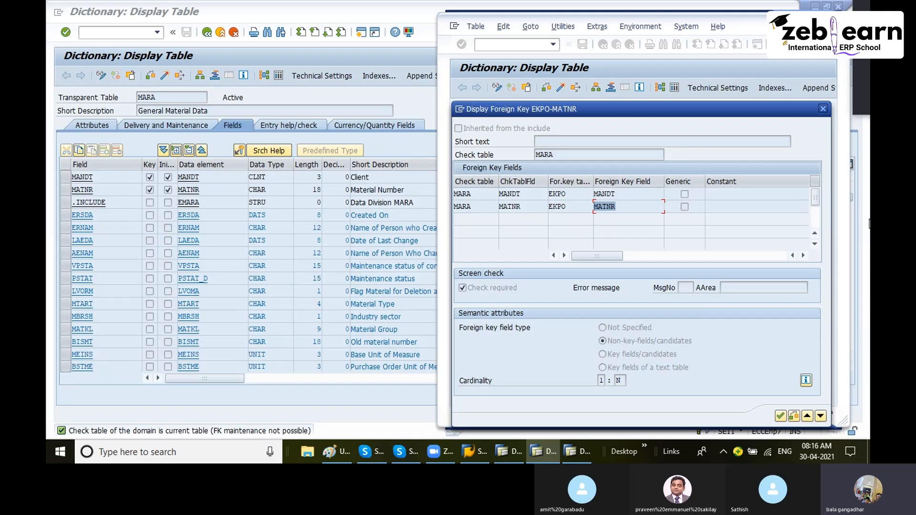
# - Close the foreign key dialog and review the MM and SD table relationship diagram in Paint
pyautogui.click(827, 110)
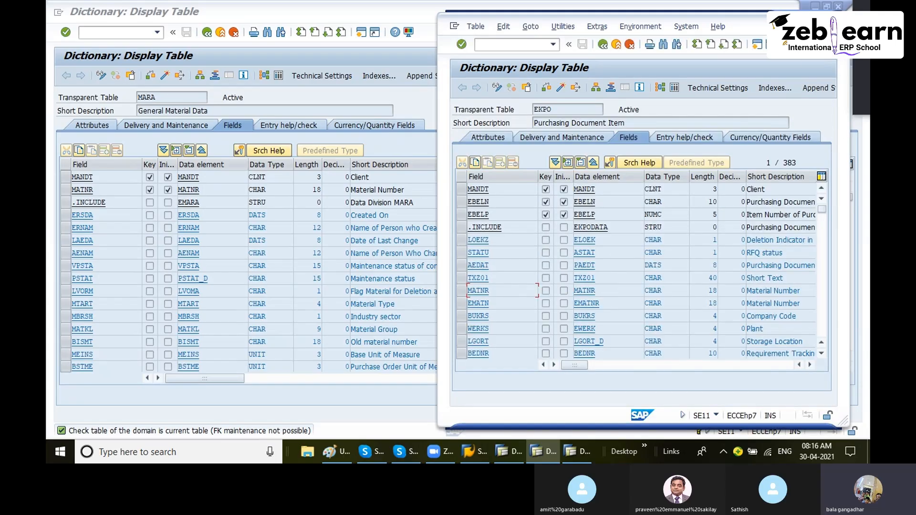
pyautogui.hotkey('alt', 'Tab')
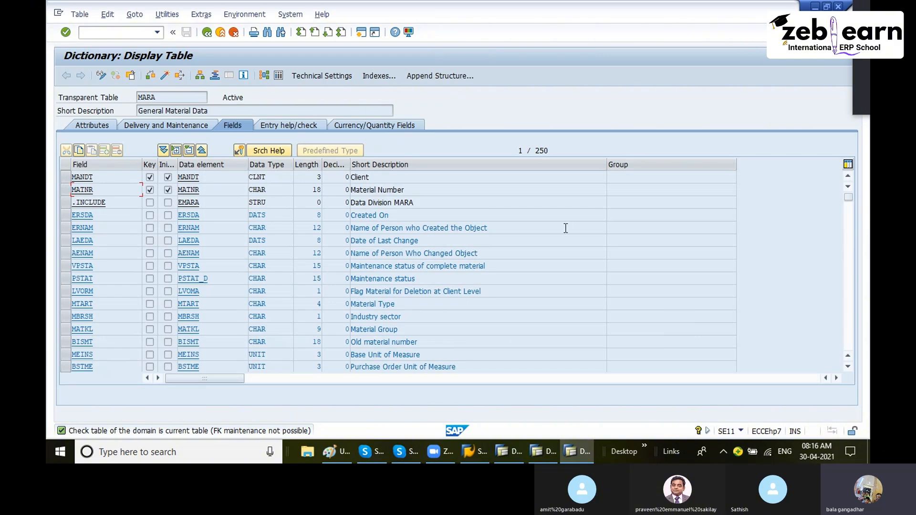
pyautogui.click(341, 451)
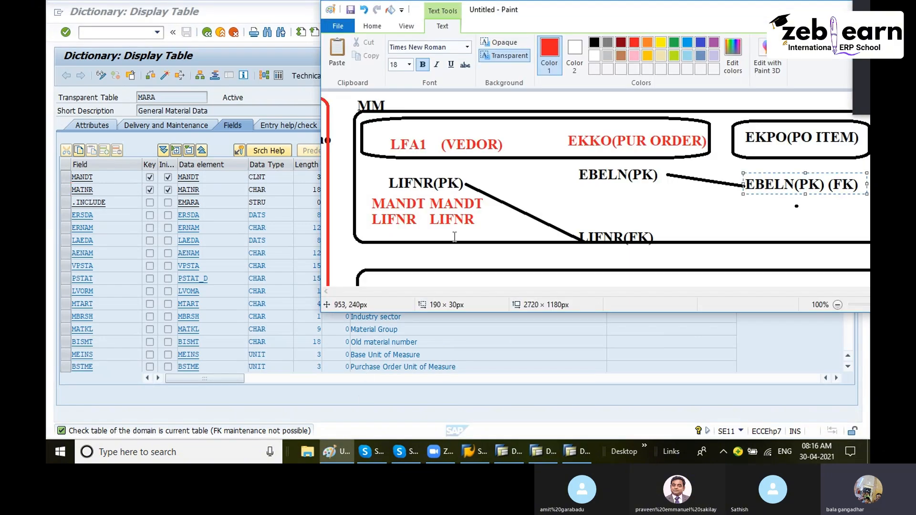
pyautogui.scroll(-1, 468, 217)
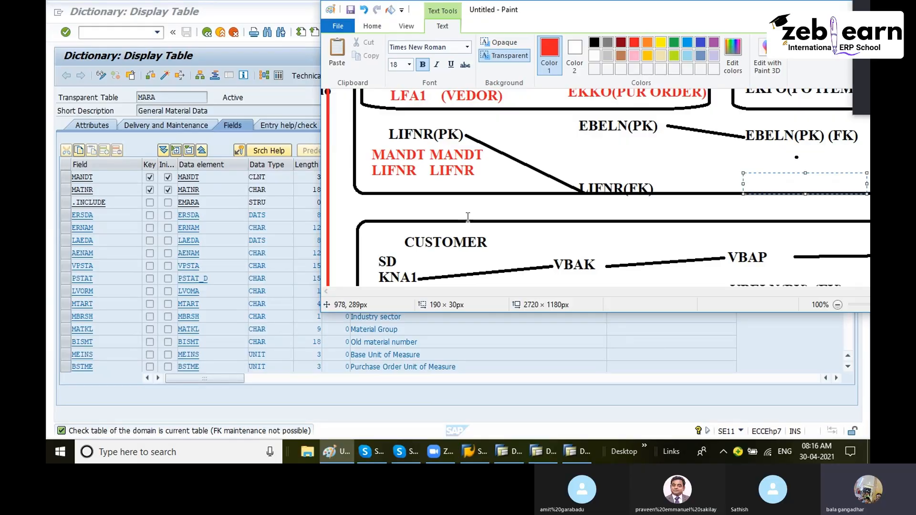
pyautogui.scroll(-1, 469, 217)
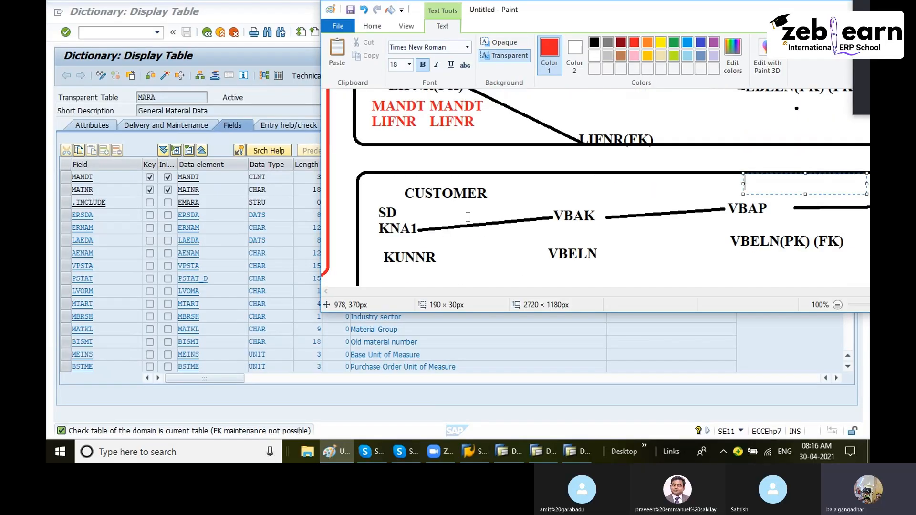
pyautogui.scroll(2, 468, 217)
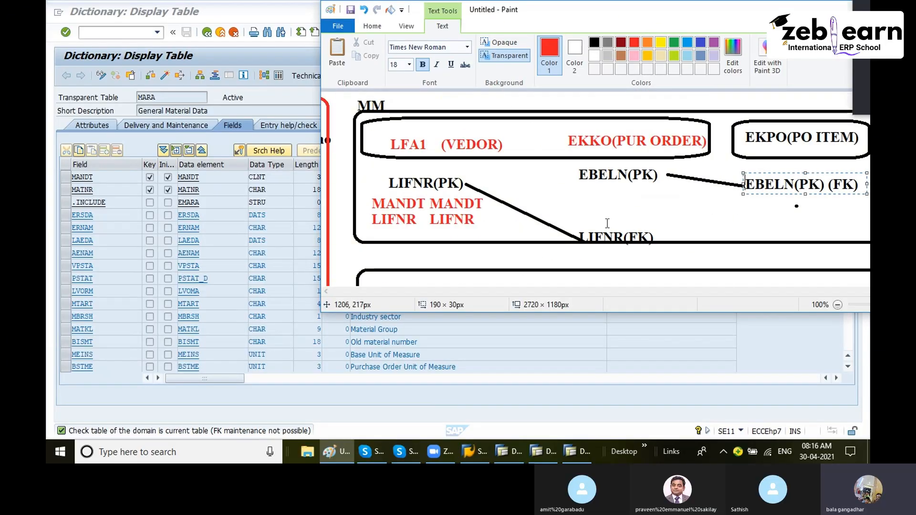
pyautogui.scroll(-2, 535, 236)
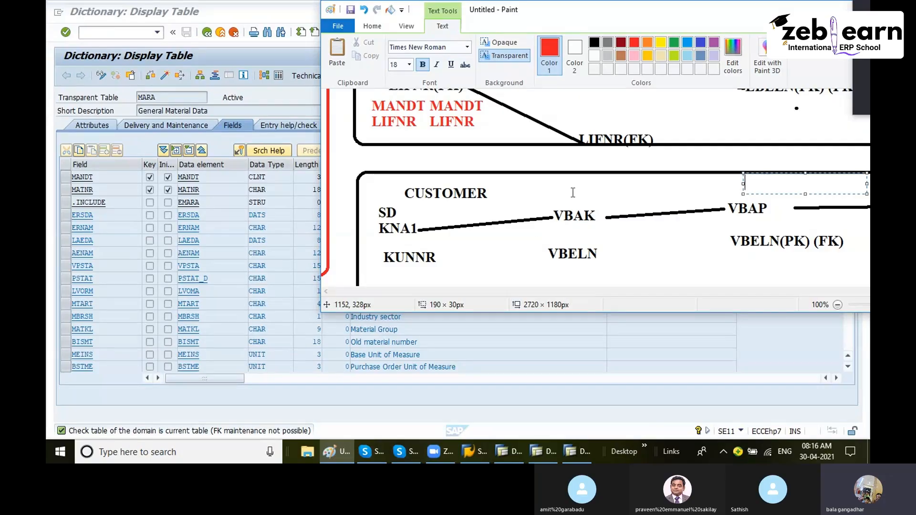
pyautogui.scroll(2, 577, 200)
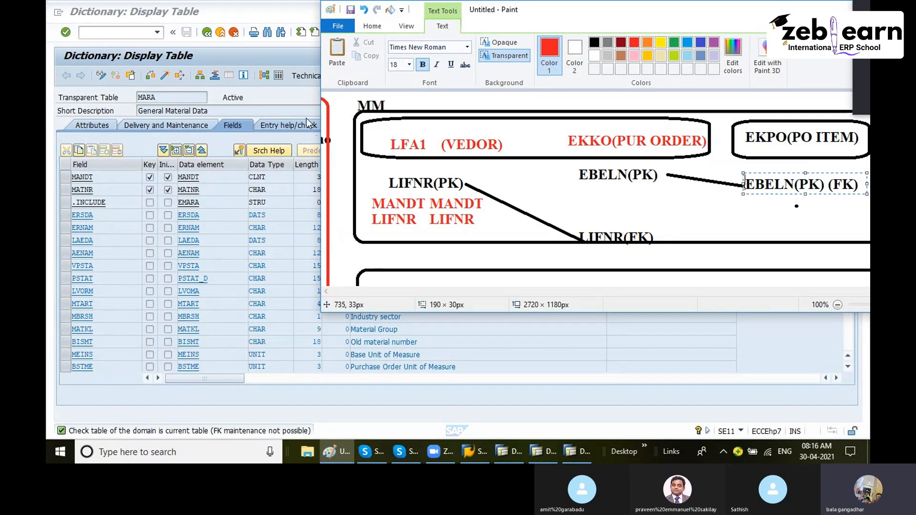
# - Return the MARA session to the ABAP Dictionary initial screen
pyautogui.click(257, 104)
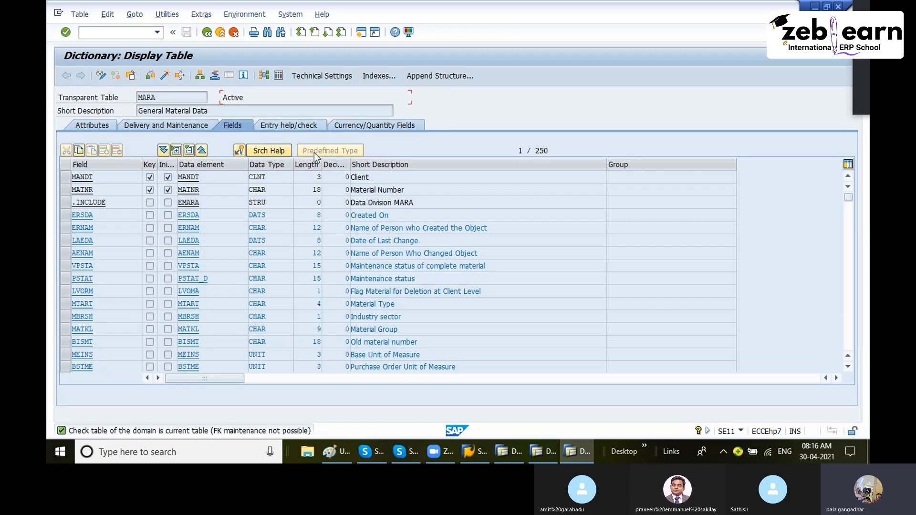
pyautogui.click(208, 34)
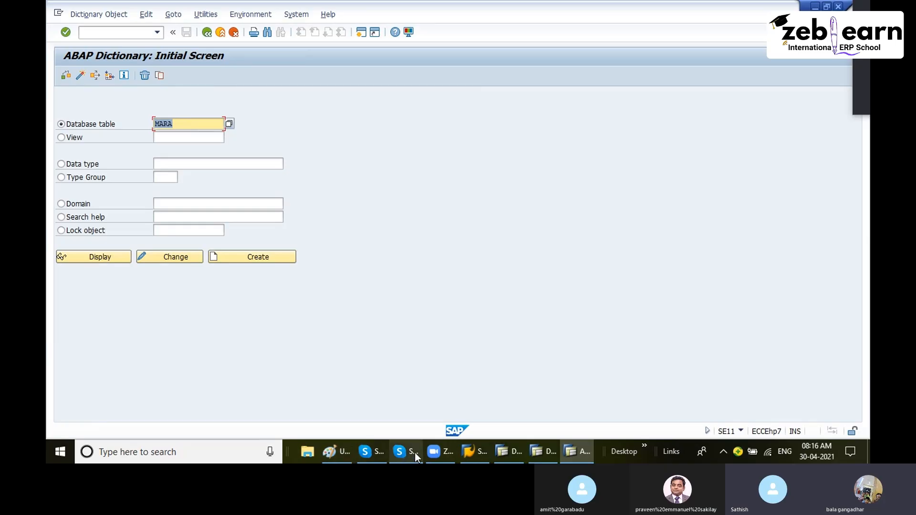
pyautogui.rightClick(434, 452)
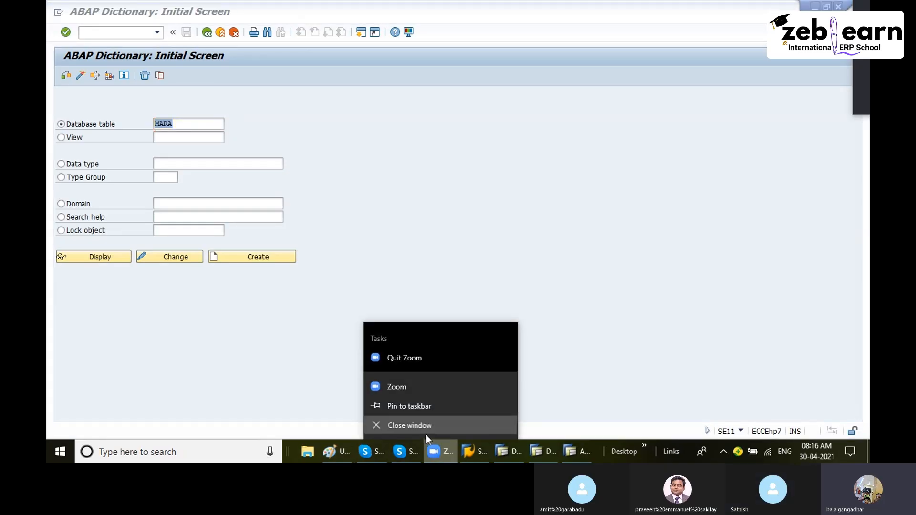
pyautogui.click(426, 433)
# - Bring Paint to full screen and add a red 'package' text label in empty canvas space right of the diagram
pyautogui.click(347, 453)
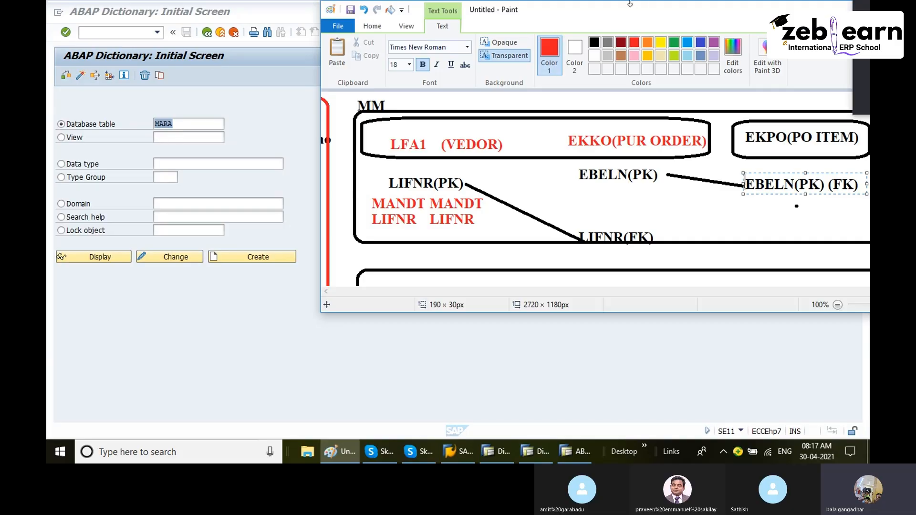
pyautogui.doubleClick(605, 9)
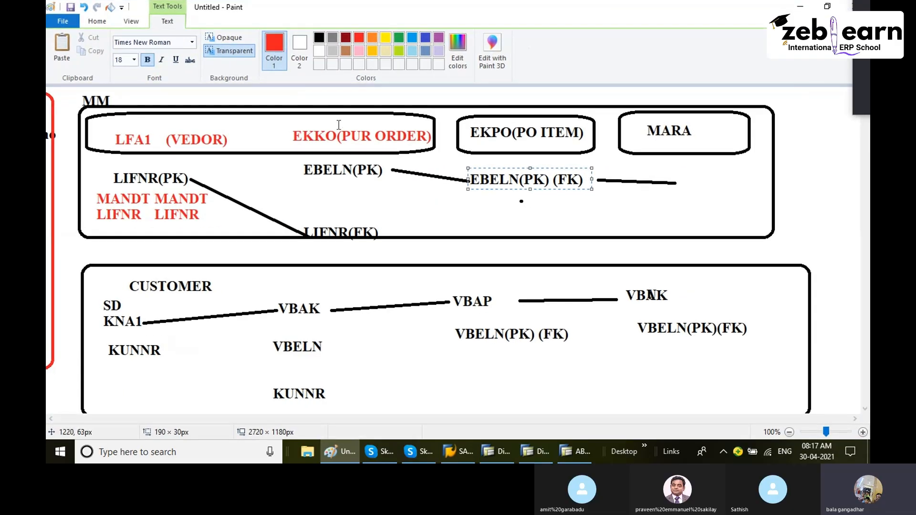
pyautogui.click(386, 375)
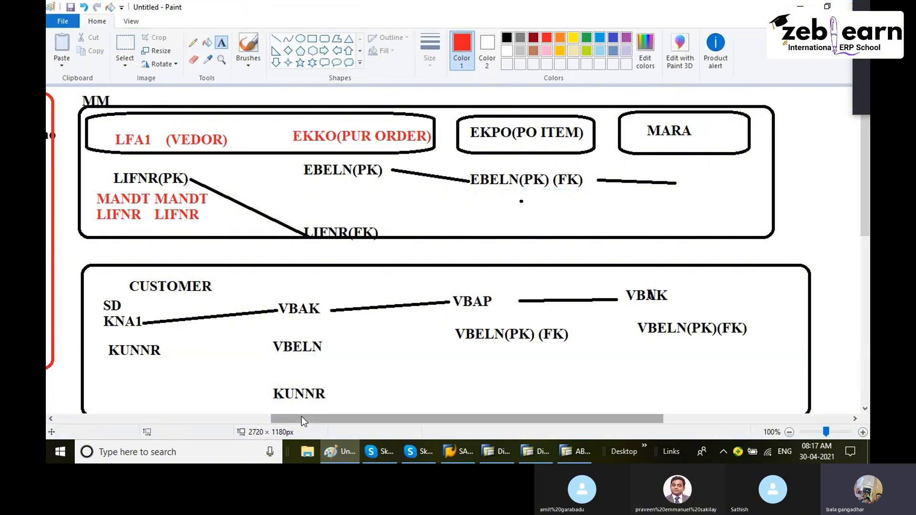
pyautogui.moveTo(302, 416); pyautogui.dragTo(704, 417)
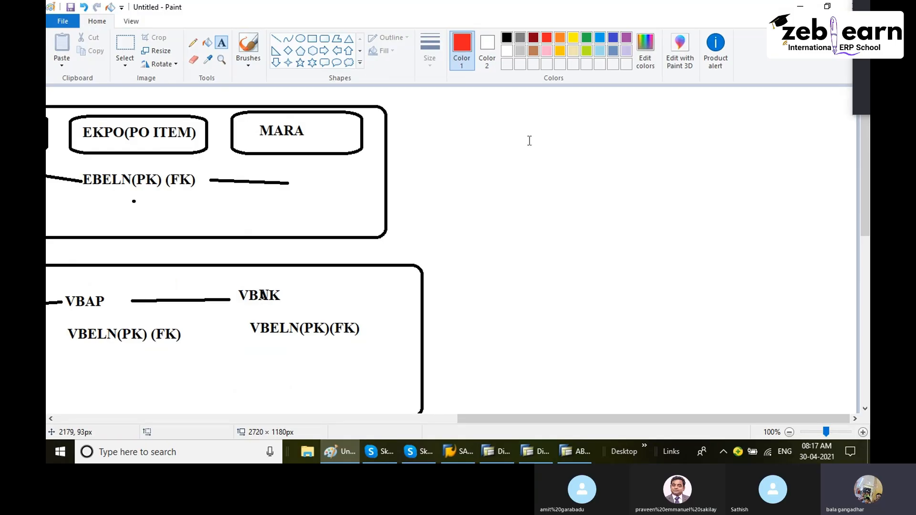
pyautogui.click(518, 114)
pyautogui.write('pac')
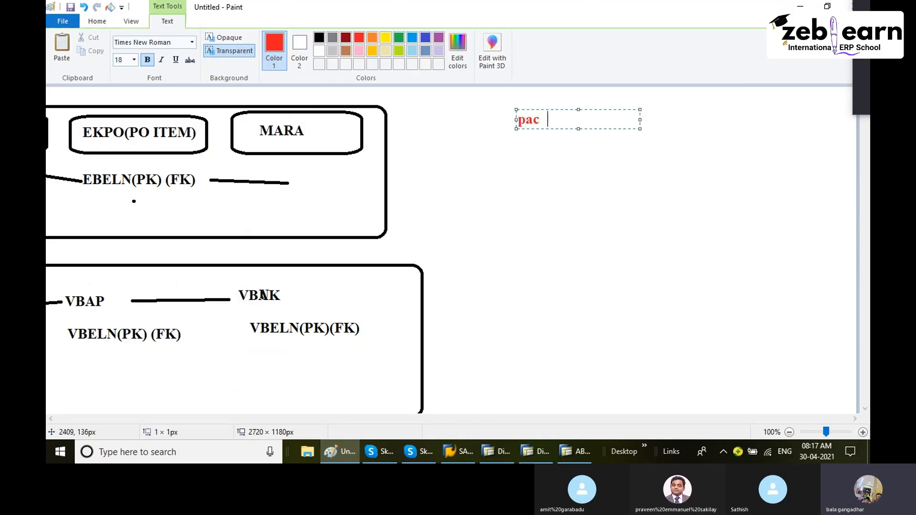
pyautogui.press('BackSpace')
pyautogui.write('kage')
pyautogui.press('Return')
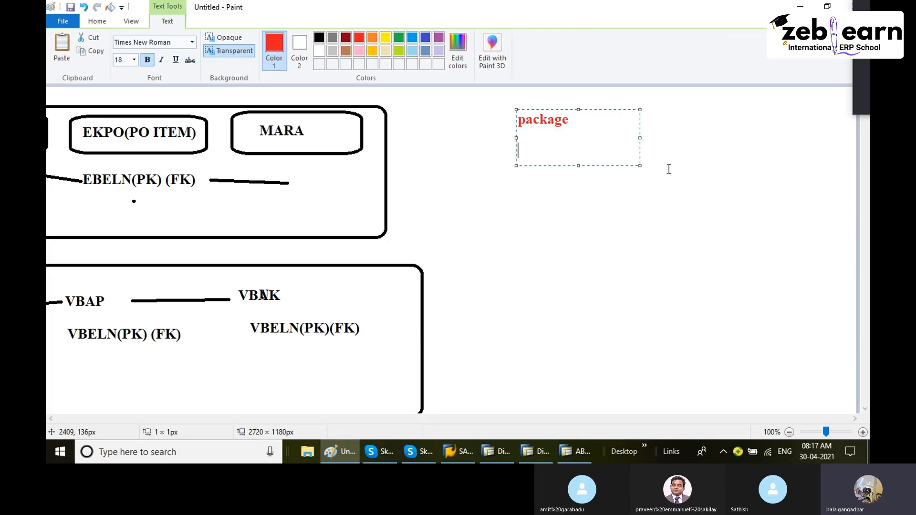
# - Recolor the 'package' label green
pyautogui.moveTo(594, 127); pyautogui.dragTo(505, 114)
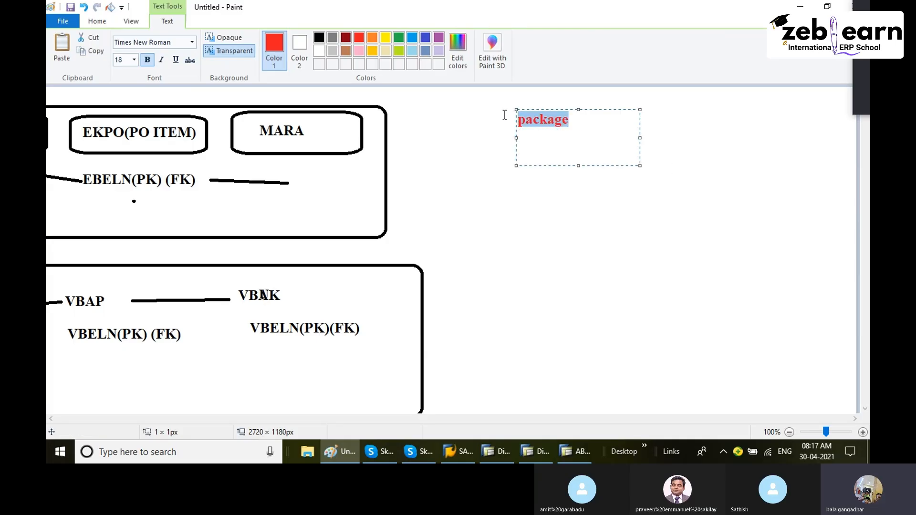
pyautogui.click(399, 38)
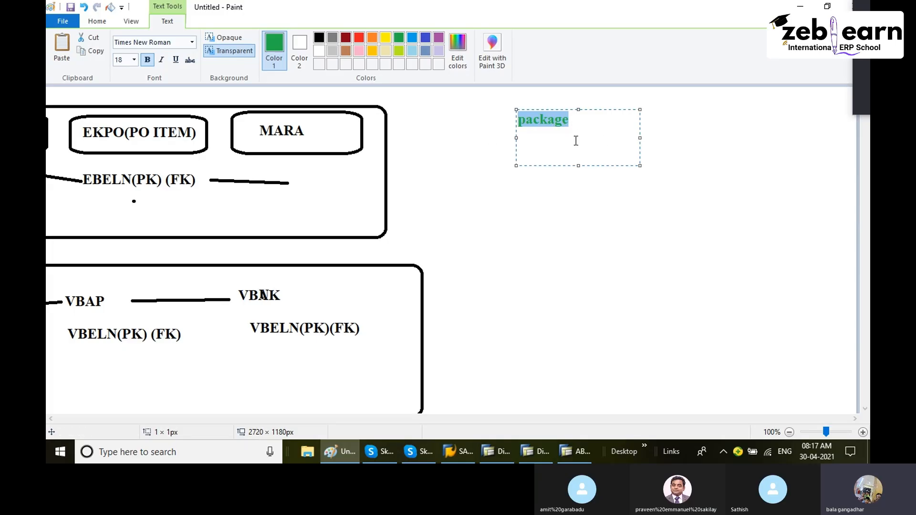
pyautogui.click(567, 191)
# - Draw a green rounded rectangle about 214 × 65 px around the 'package' label
pyautogui.click(325, 39)
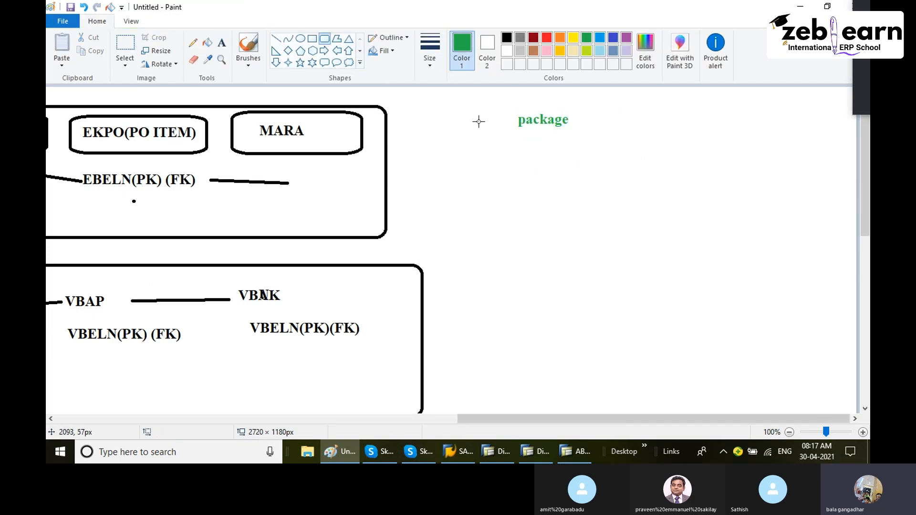
pyautogui.moveTo(482, 105); pyautogui.dragTo(612, 143)
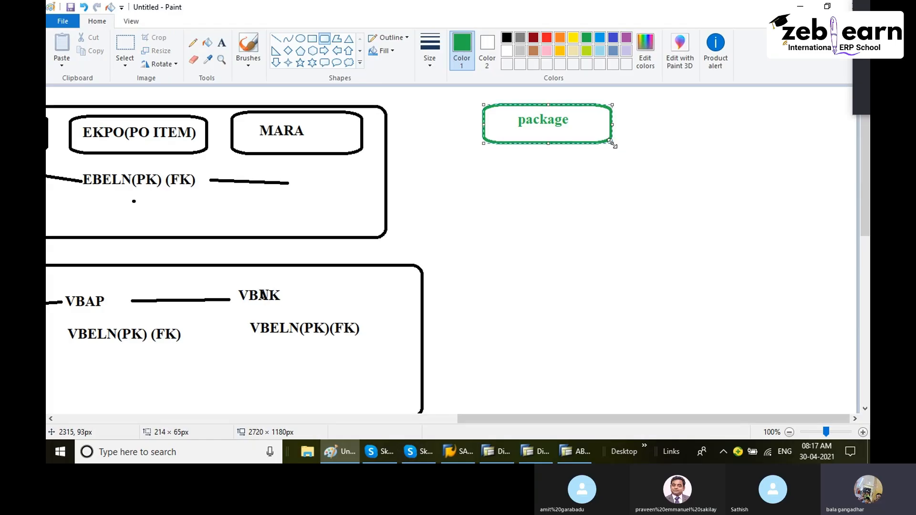
pyautogui.click(651, 153)
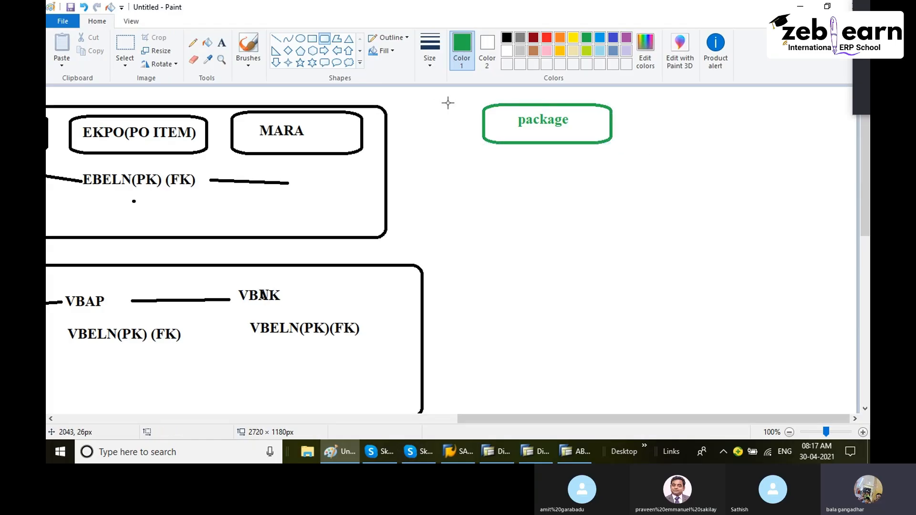
# - Add the green text 'basis' beside the package box
pyautogui.click(222, 43)
pyautogui.click(646, 113)
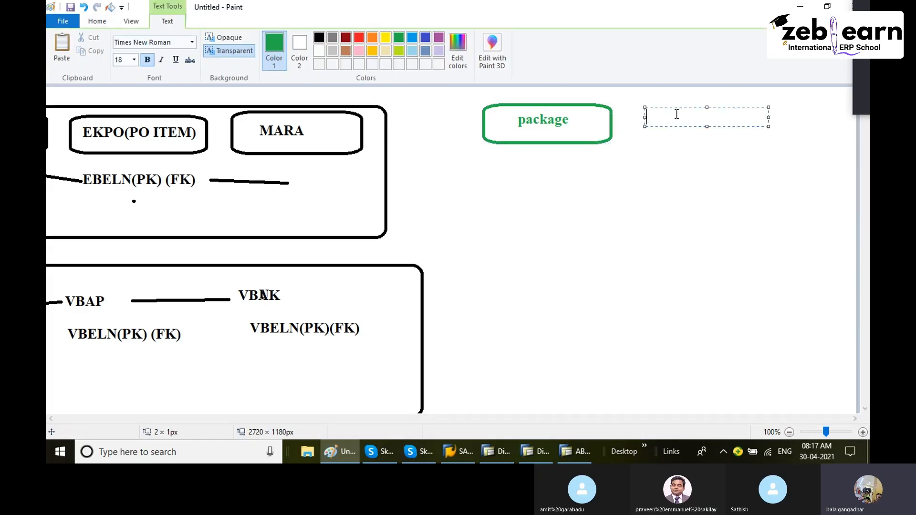
pyautogui.write('basis')
pyautogui.press('Return')
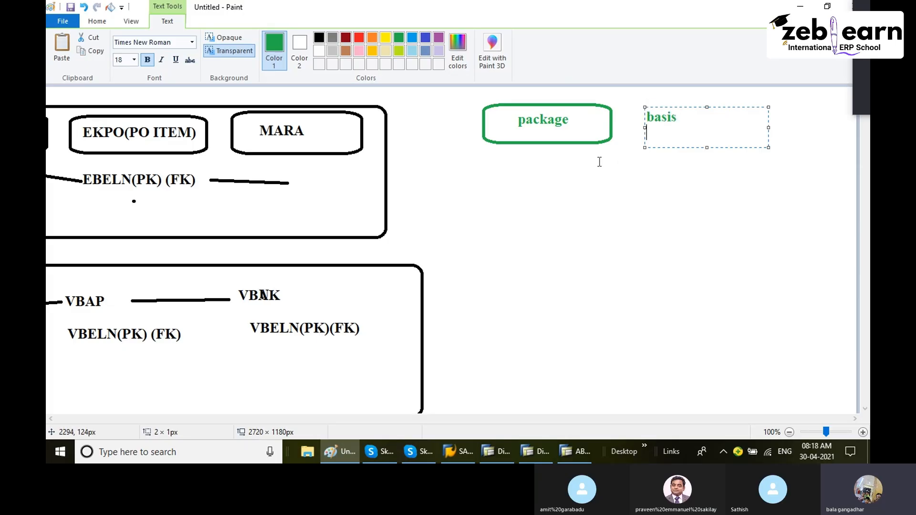
# - Add the text 'development object(tables,reporting in this folder)' below the package box on one line
pyautogui.click(579, 160)
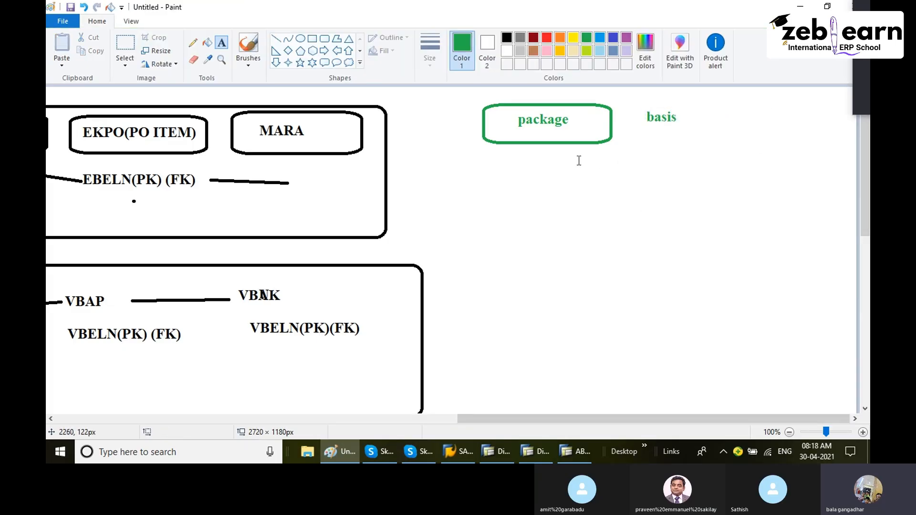
pyautogui.click(511, 167)
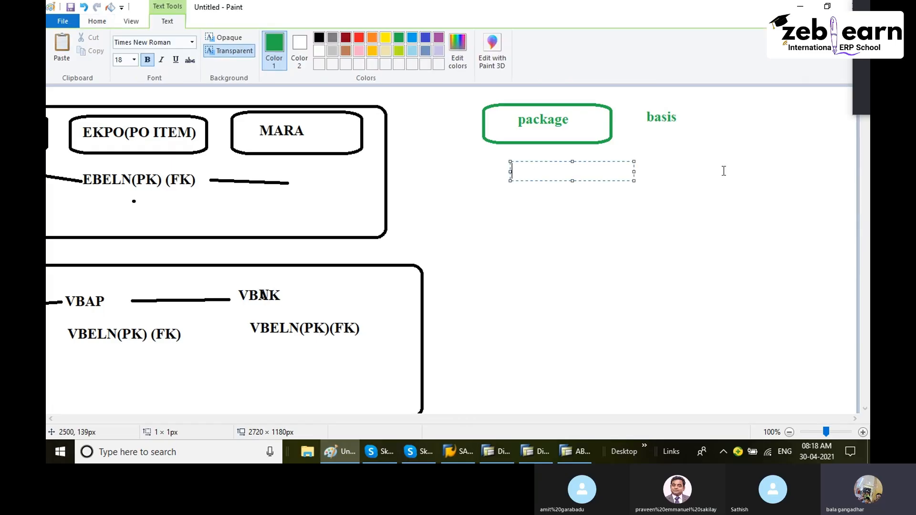
pyautogui.write('developme')
pyautogui.write('nt obje')
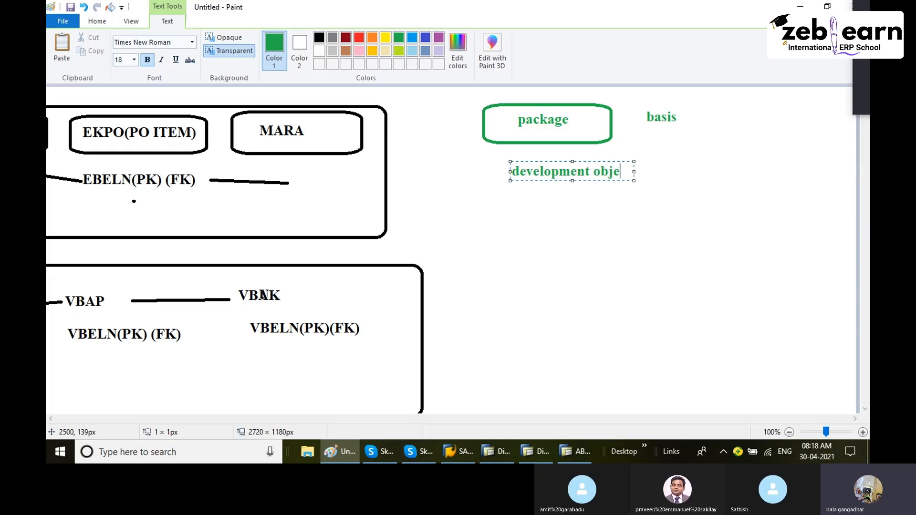
pyautogui.write('ct(ta')
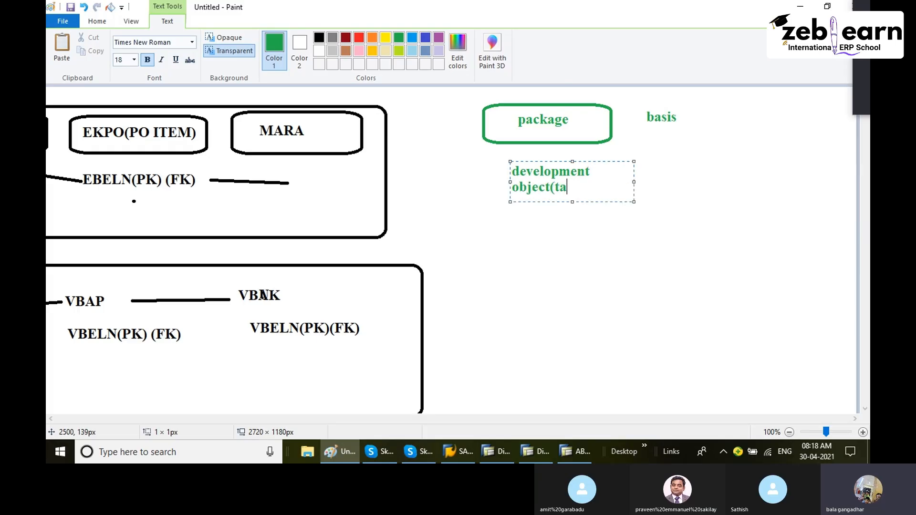
pyautogui.write('bles,reporting')
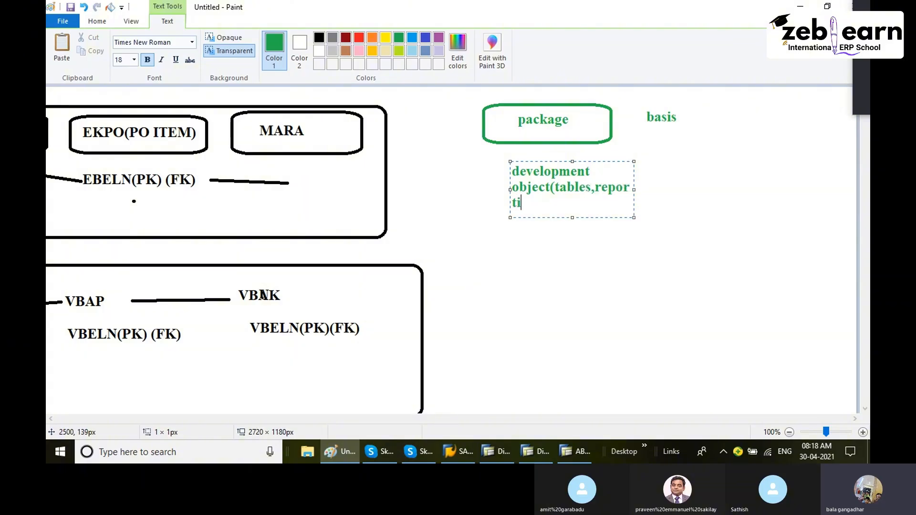
pyautogui.write(' in this f')
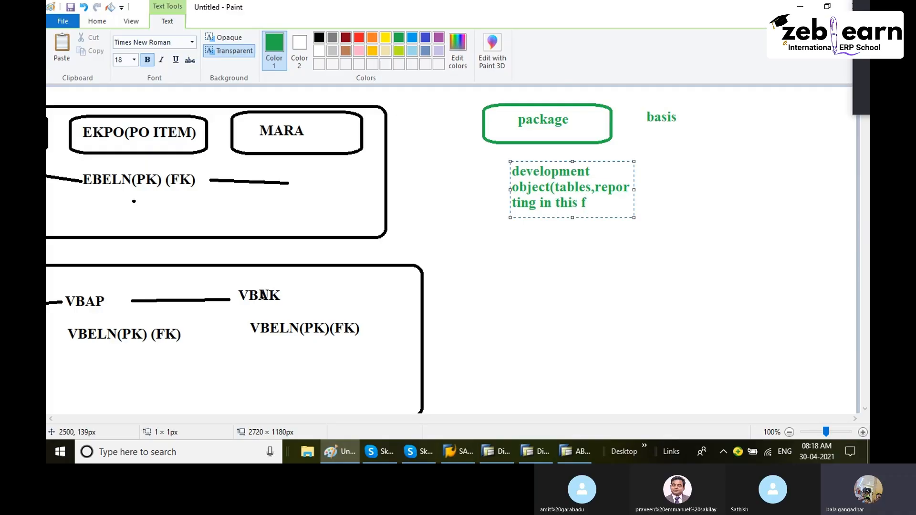
pyautogui.write('older')
pyautogui.moveTo(636, 190); pyautogui.dragTo(857, 217)
pyautogui.click(726, 253)
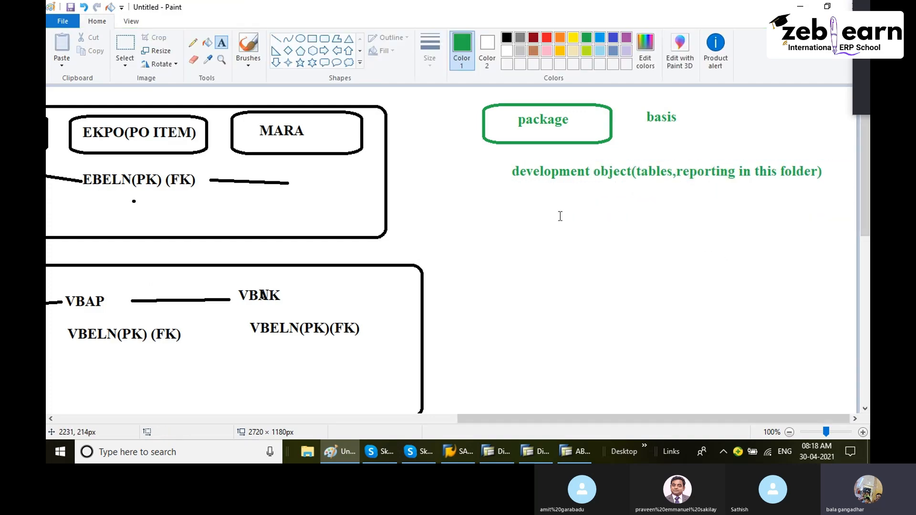
# - Add the note 'when ever save into package,system will generate request number' below it
pyautogui.click(497, 203)
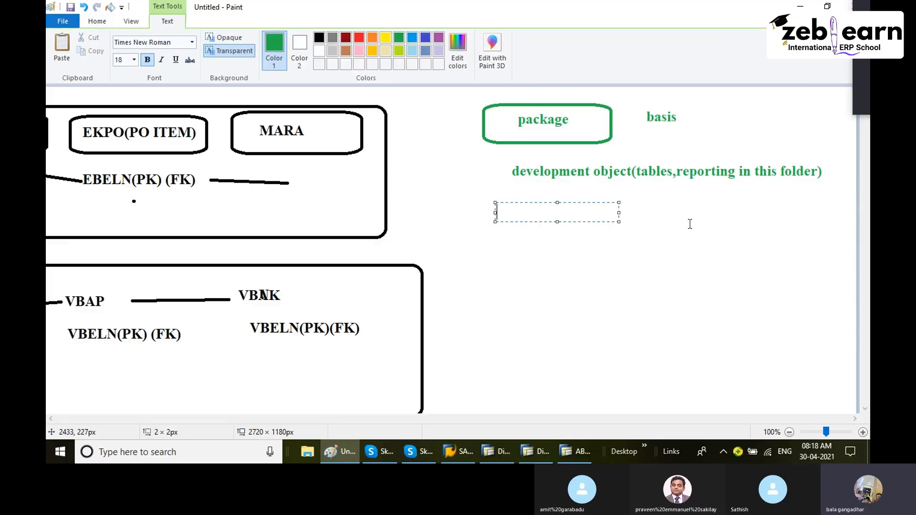
pyautogui.write('when e')
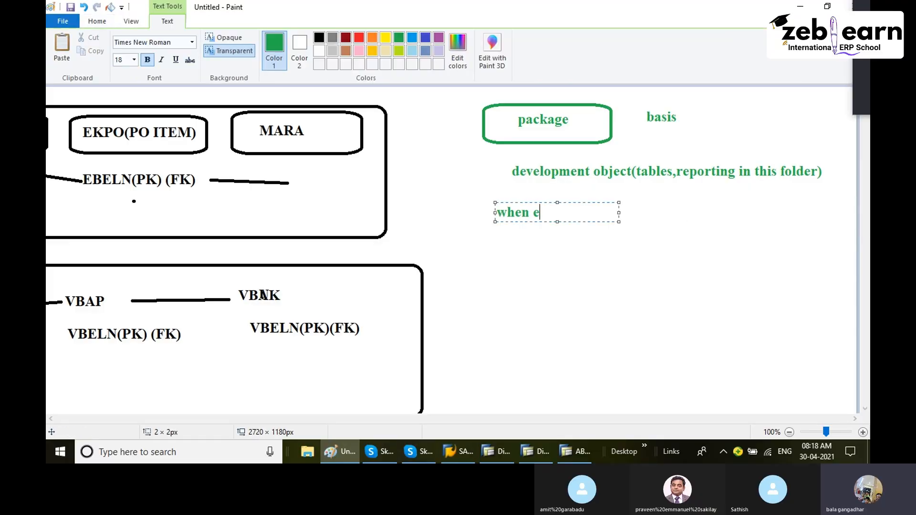
pyautogui.write('ver save into p')
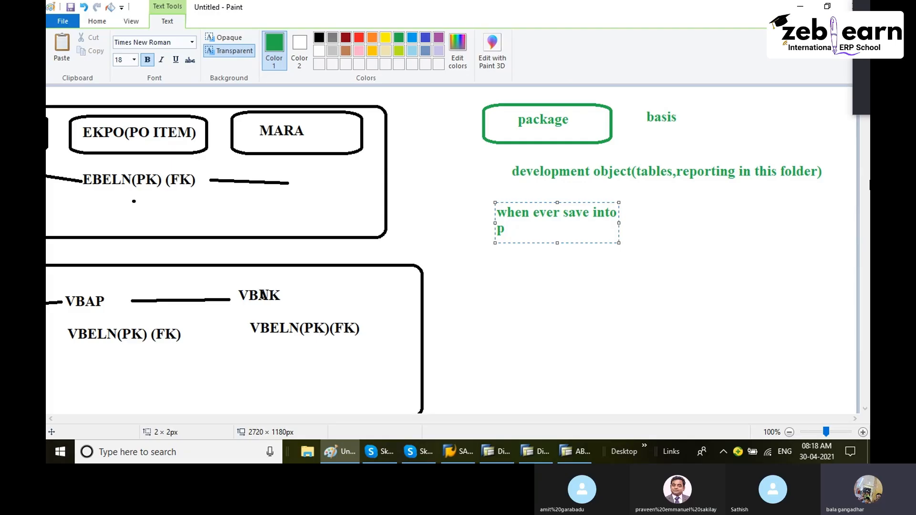
pyautogui.write('ackage,sste')
pyautogui.press('BackSpace')
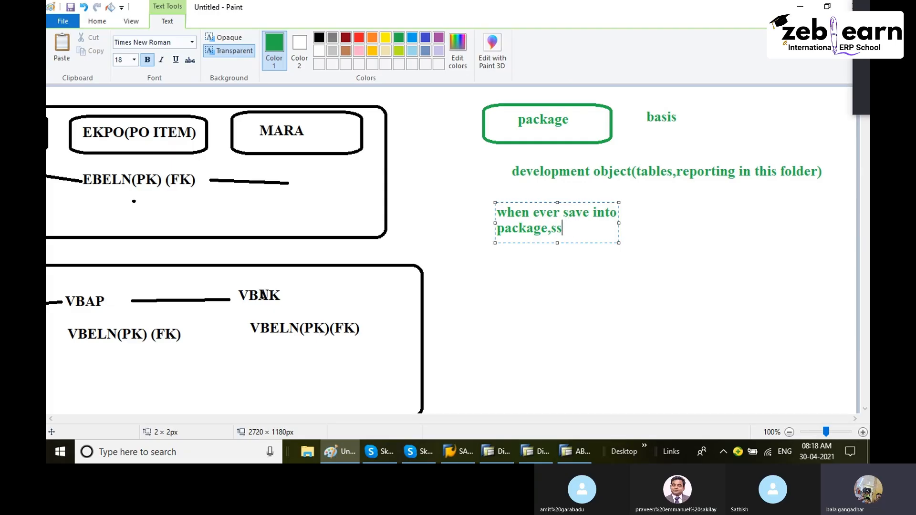
pyautogui.press('BackSpace')
pyautogui.write('ystem wil')
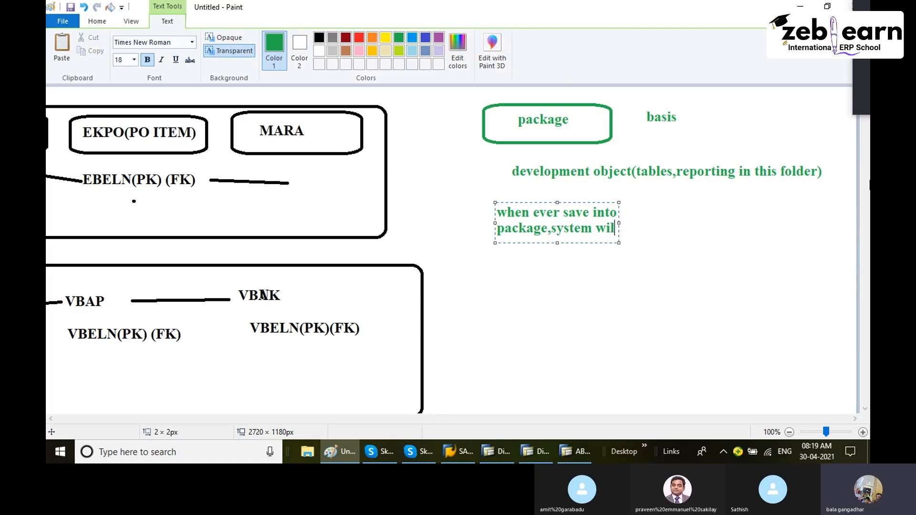
pyautogui.write('l generat')
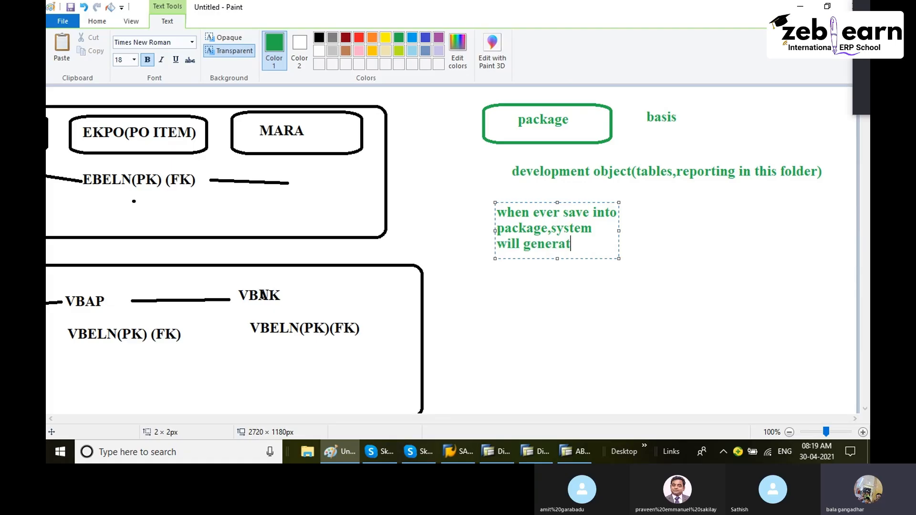
pyautogui.write('e requese')
pyautogui.press('BackSpace')
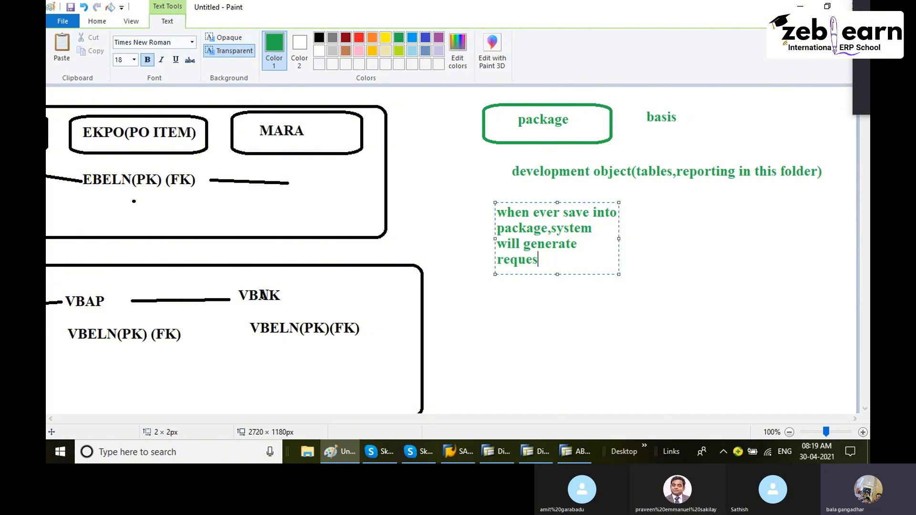
pyautogui.write('t number')
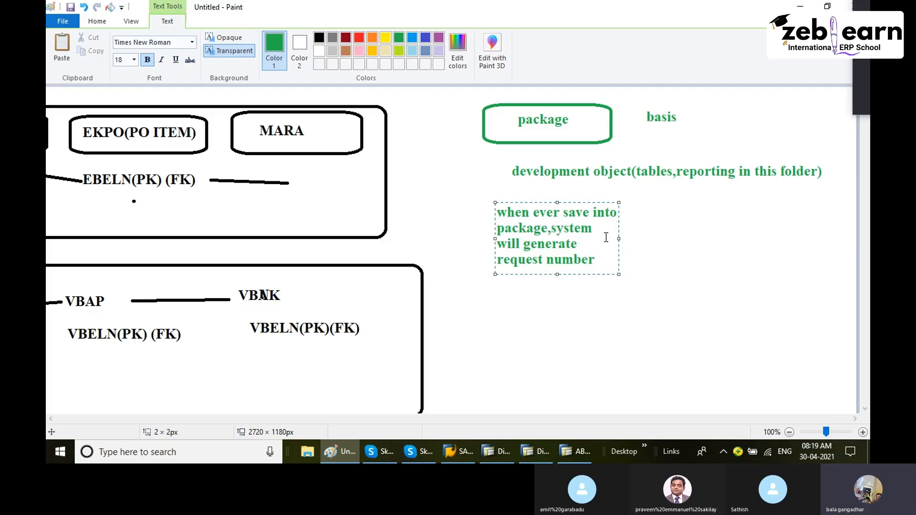
# - Widen the note's text box and append '(transport request' to it
pyautogui.moveTo(619, 238); pyautogui.dragTo(857, 306)
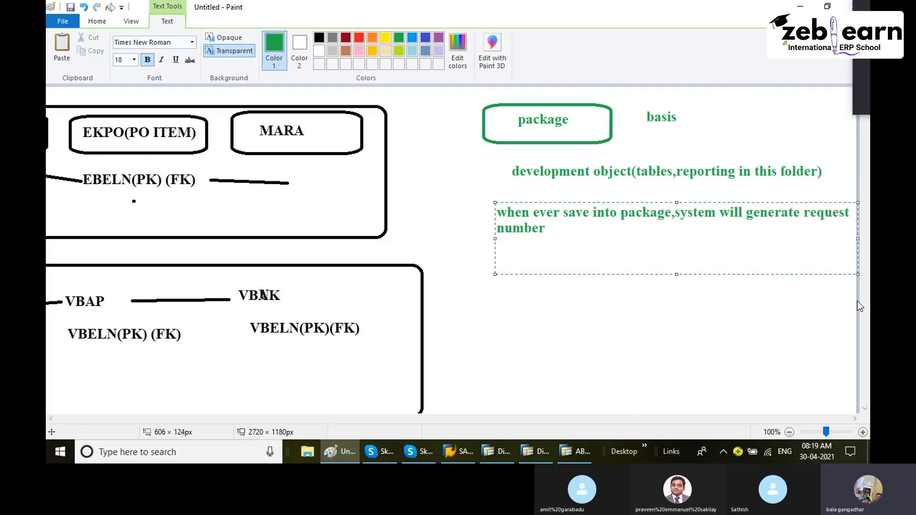
pyautogui.write('(transport request')
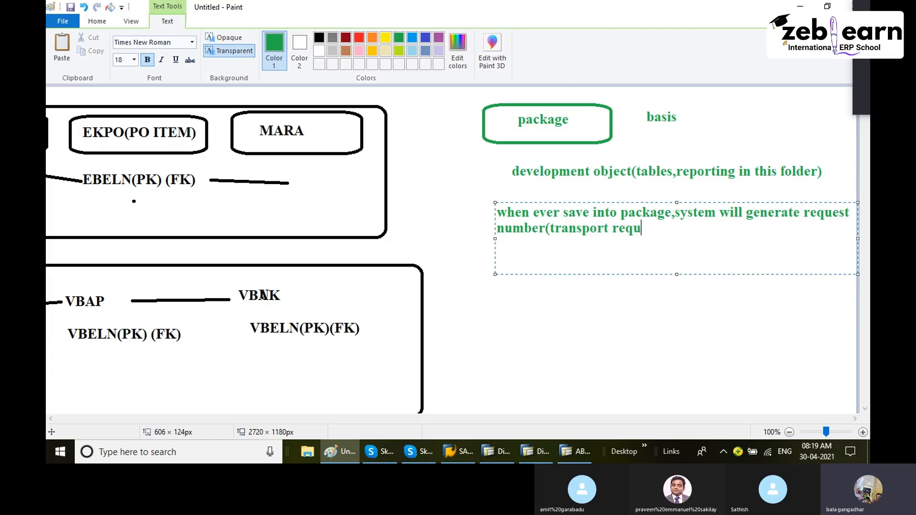
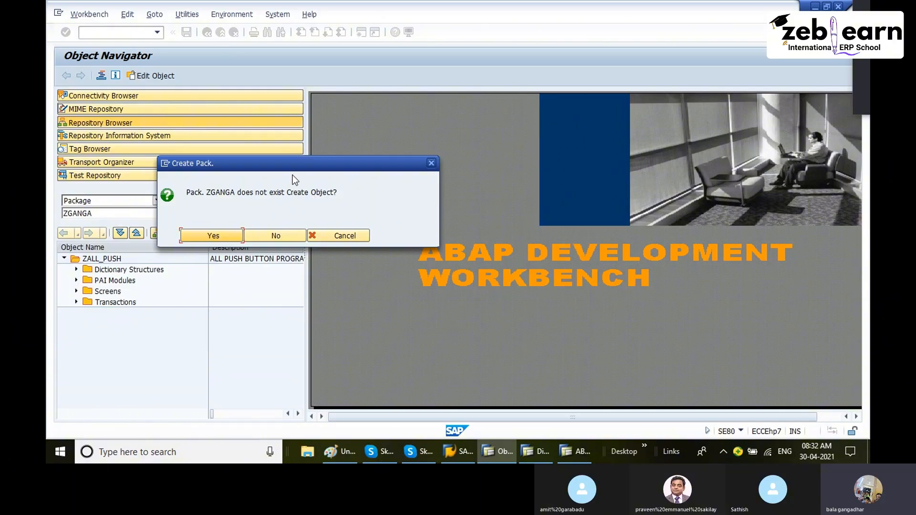
# - Confirm creating package ZGANGA and enter a short description of the developer's name followed by PROJECT
pyautogui.click(227, 235)
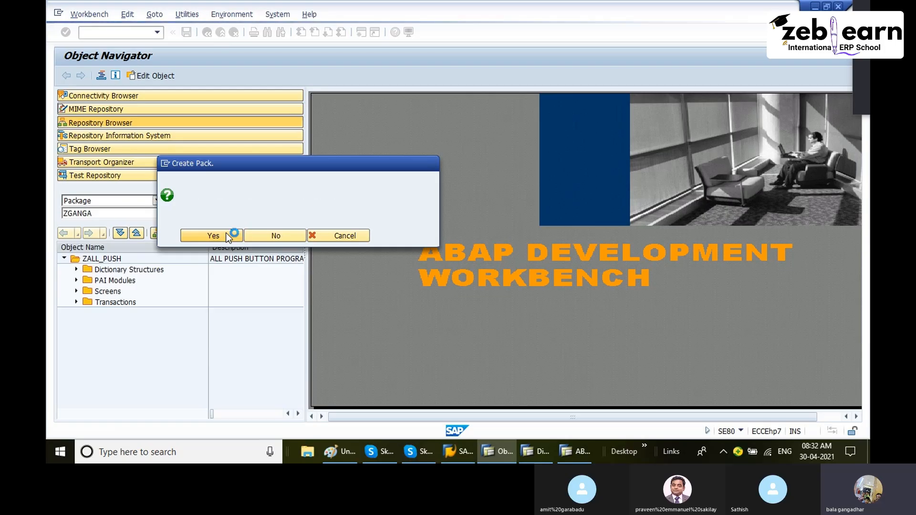
pyautogui.moveTo(233, 221); pyautogui.dragTo(358, 132)
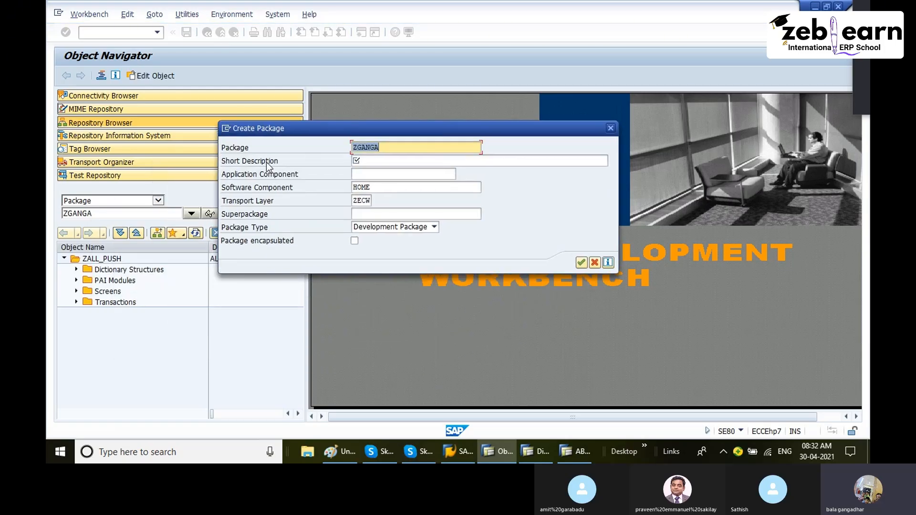
pyautogui.click(374, 160)
pyautogui.write('GANG')
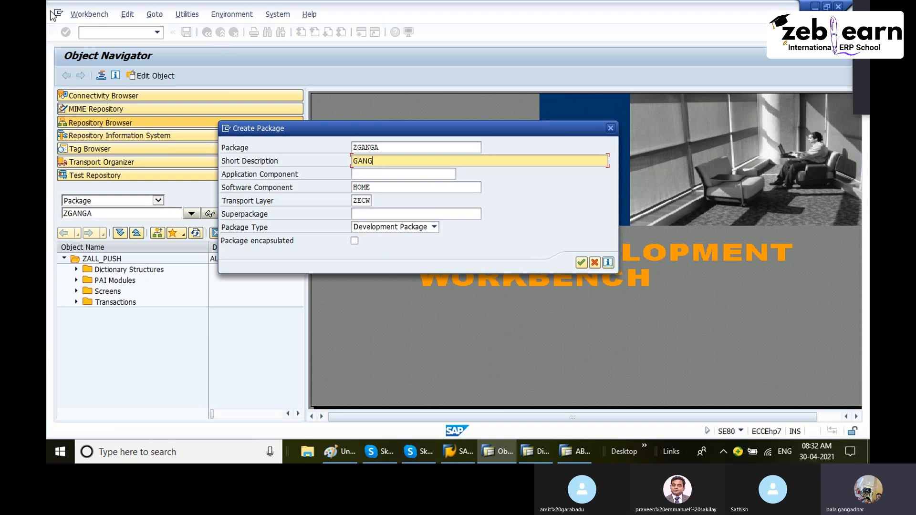
pyautogui.write('ADHAR PROJECT')
pyautogui.click(357, 174)
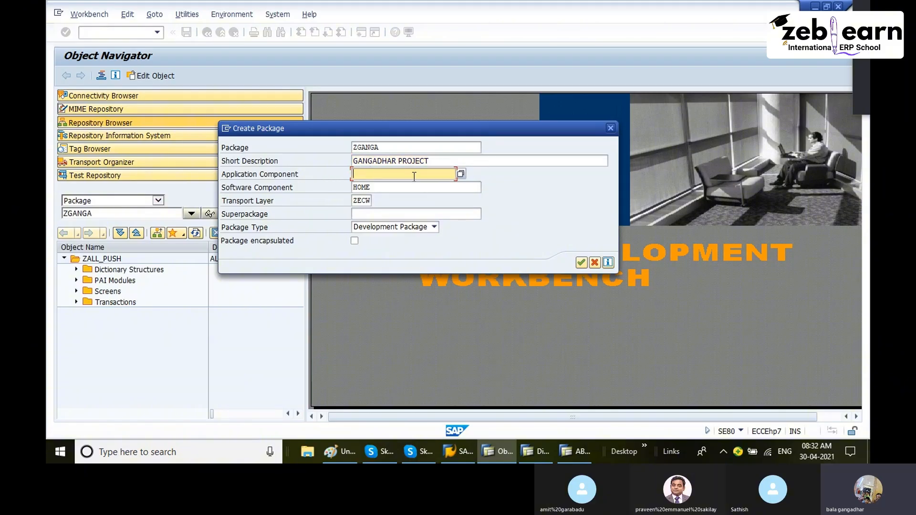
# - Switch to the Paint diagram to review the package and transport request notes, and return to SAP
pyautogui.click(339, 449)
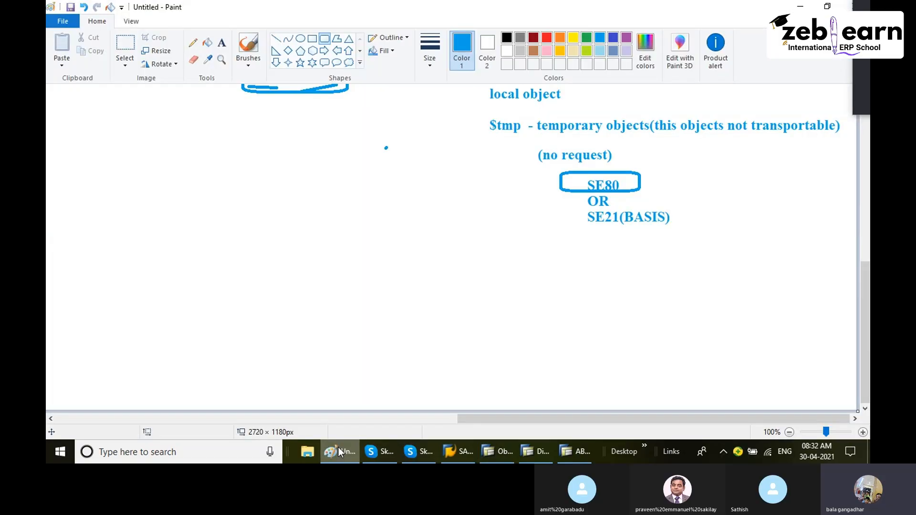
pyautogui.scroll(6, 390, 213)
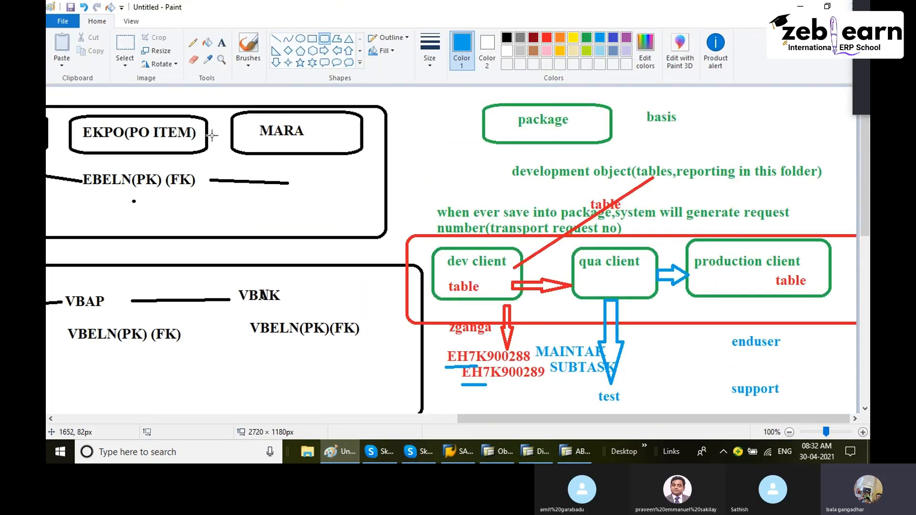
pyautogui.click(344, 452)
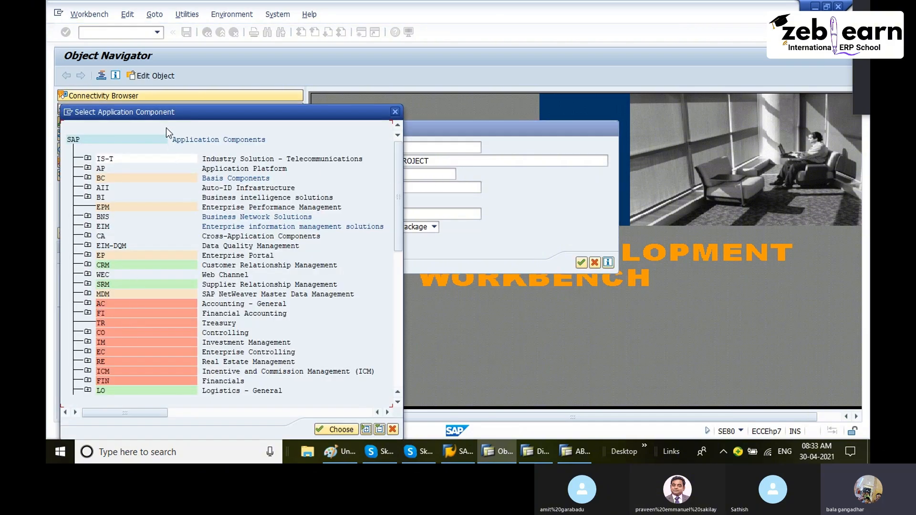
# - Browse the application component list and set the package's application component to MM (Materials Management)
pyautogui.moveTo(161, 112); pyautogui.dragTo(264, 78)
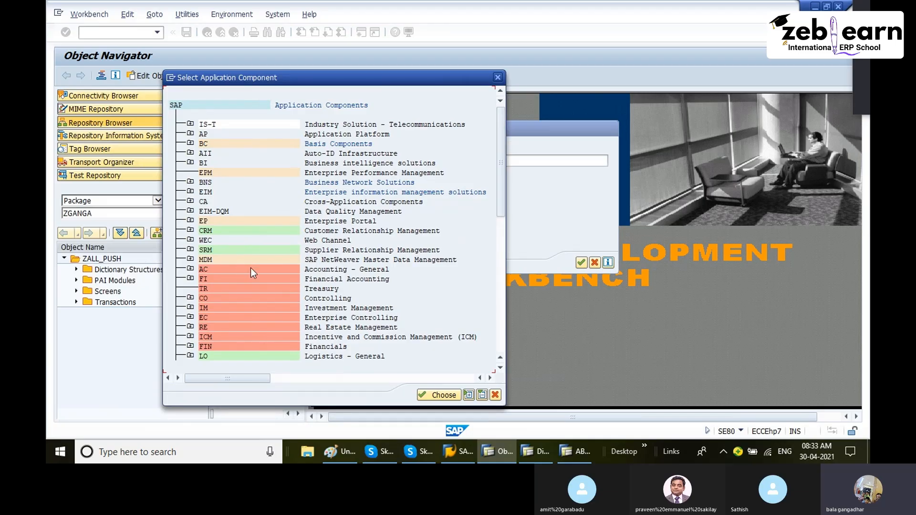
pyautogui.scroll(-1, 344, 285)
pyautogui.click(332, 279)
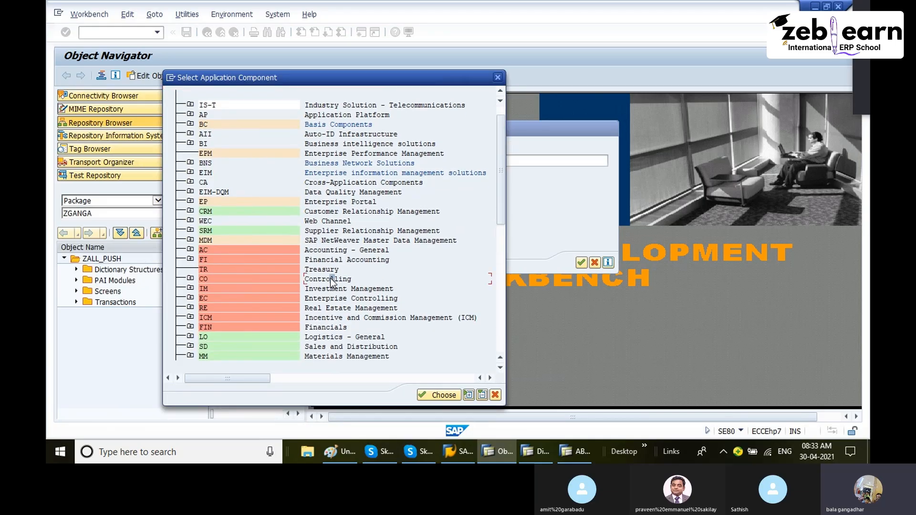
pyautogui.scroll(-2, 310, 324)
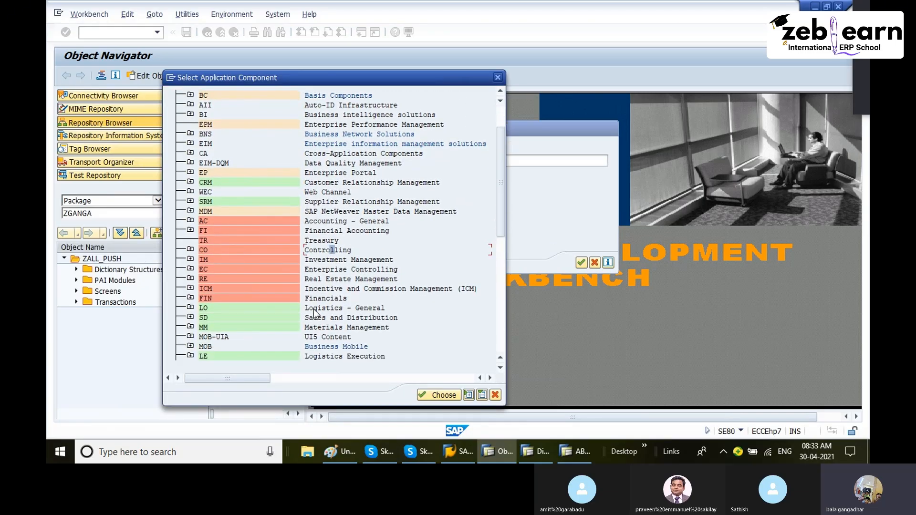
pyautogui.click(317, 299)
pyautogui.scroll(-1, 329, 325)
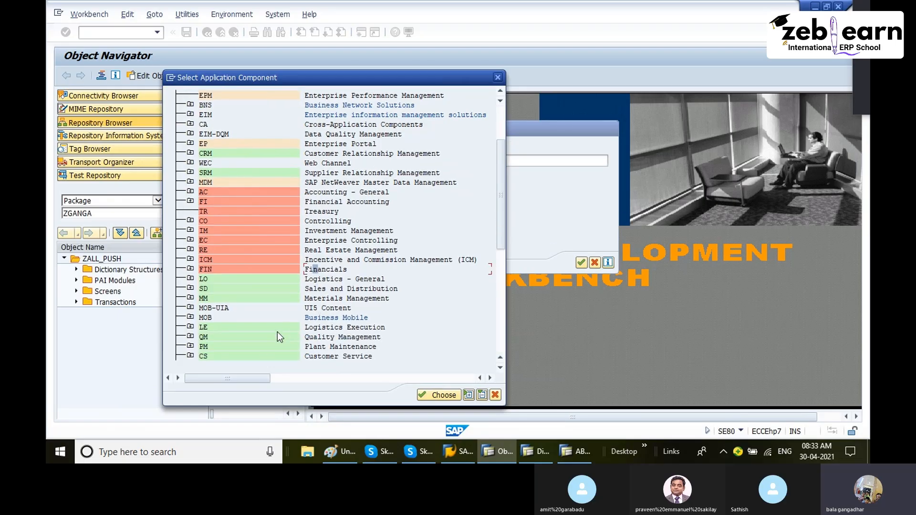
pyautogui.click(335, 329)
pyautogui.scroll(-3, 336, 331)
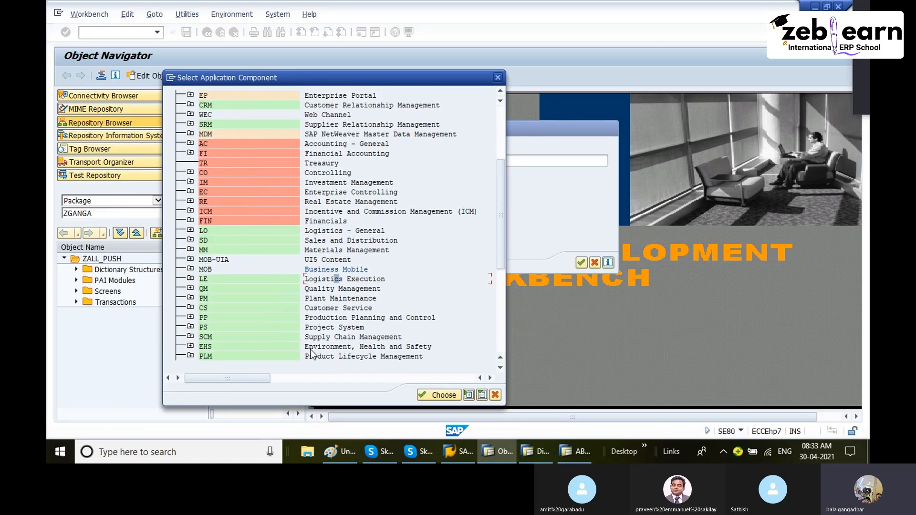
pyautogui.scroll(-2, 284, 350)
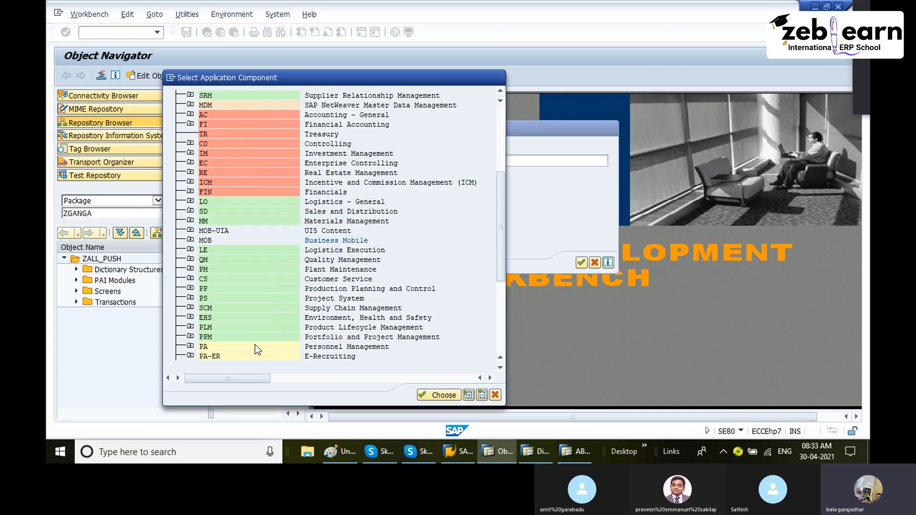
pyautogui.scroll(-2, 255, 344)
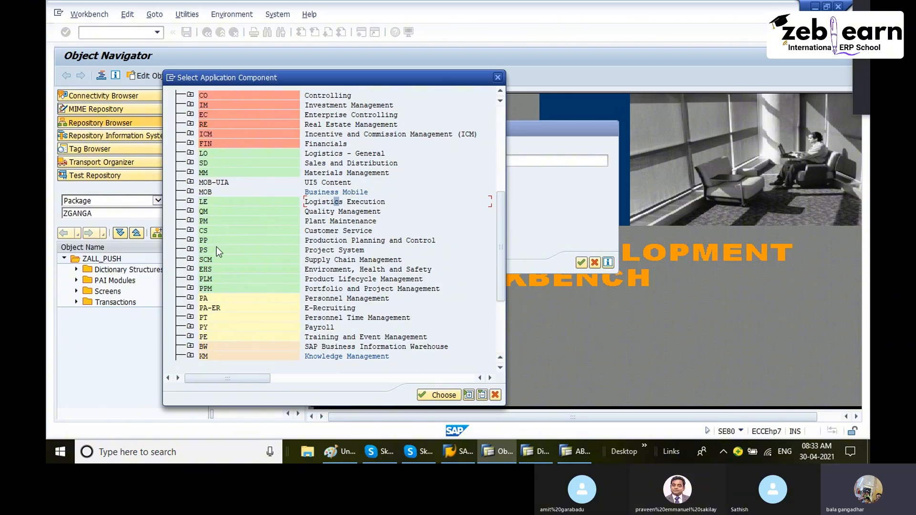
pyautogui.scroll(-3, 217, 346)
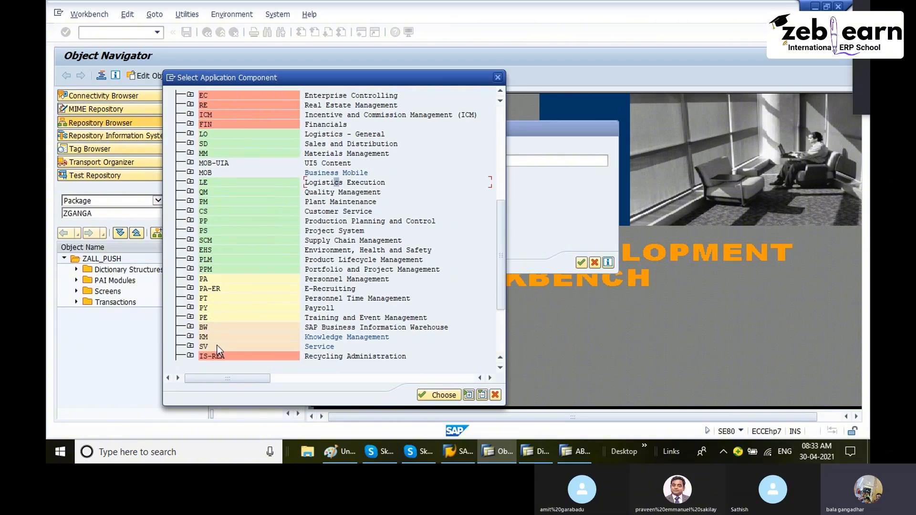
pyautogui.scroll(-3, 227, 344)
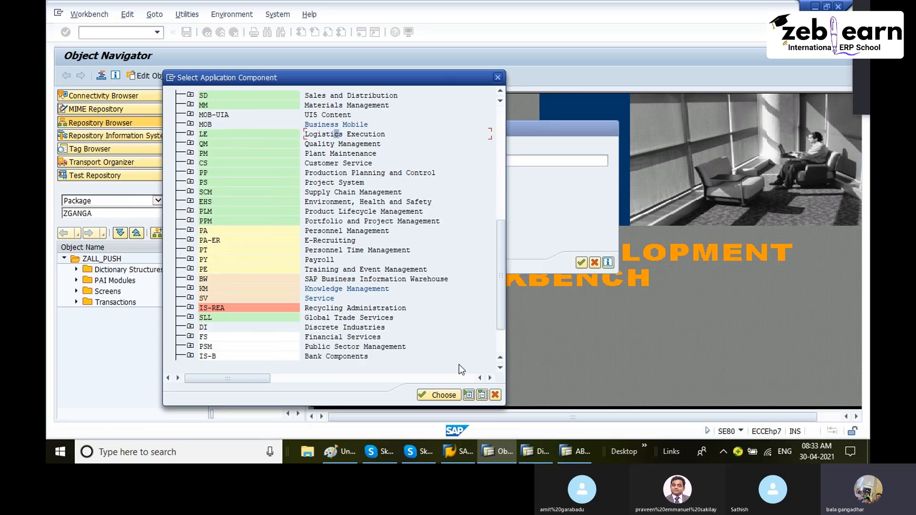
pyautogui.click(501, 345)
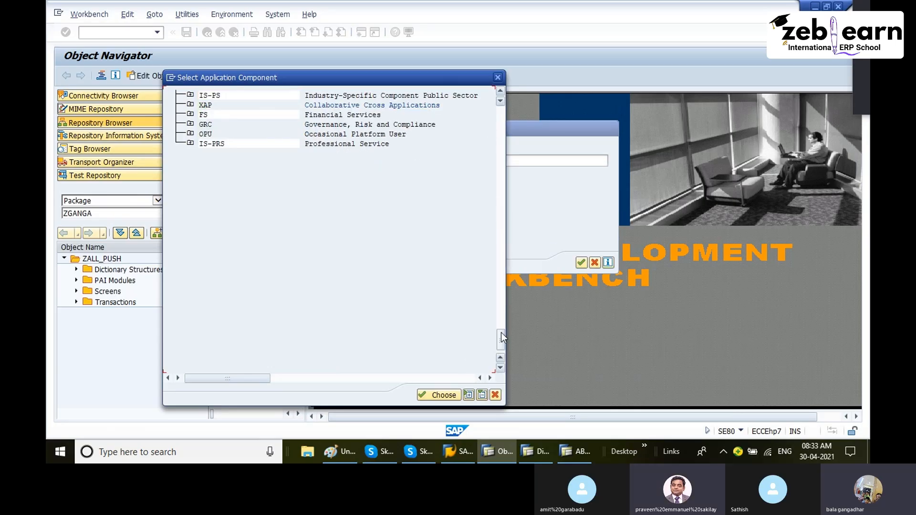
pyautogui.click(501, 319)
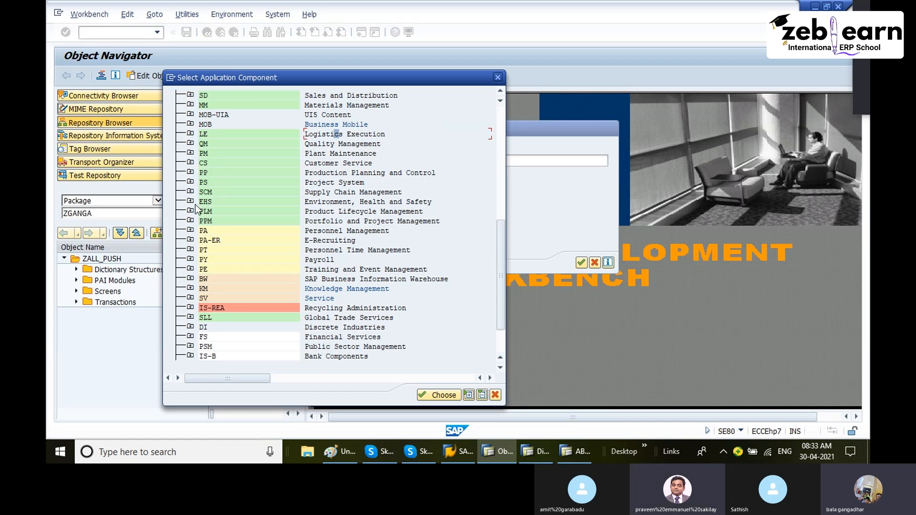
pyautogui.click(205, 104)
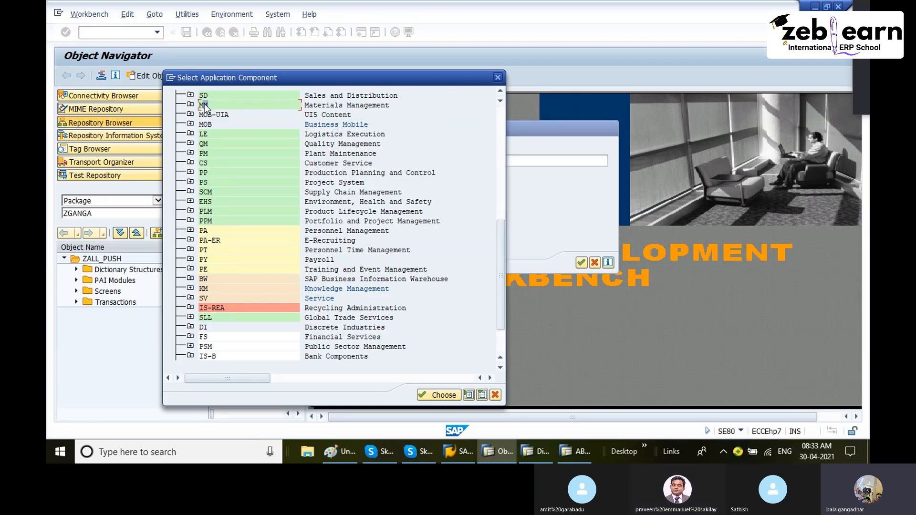
pyautogui.doubleClick(204, 105)
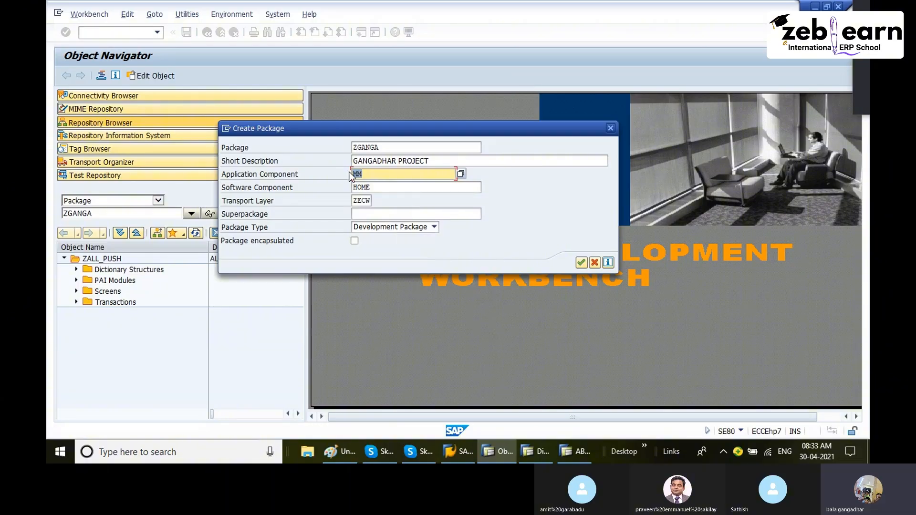
pyautogui.press('Delete')
pyautogui.moveTo(343, 130); pyautogui.dragTo(431, 101)
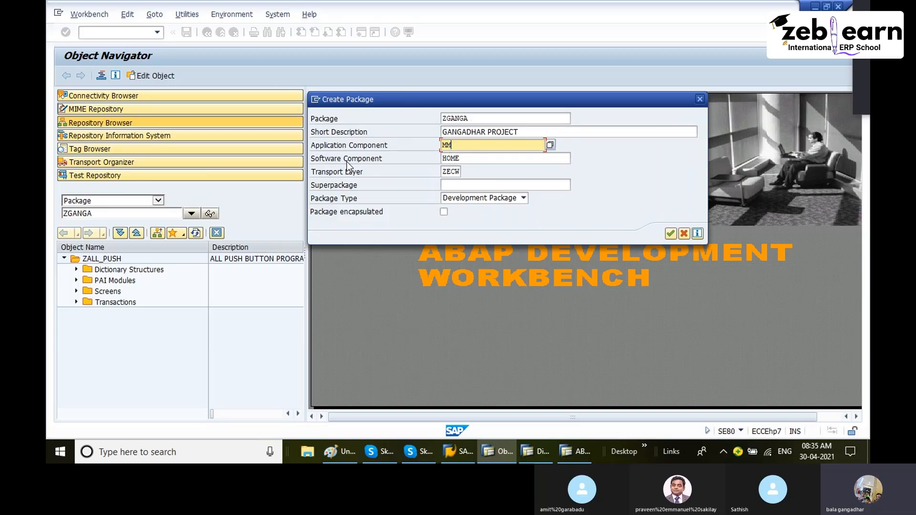
pyautogui.press('Tab')
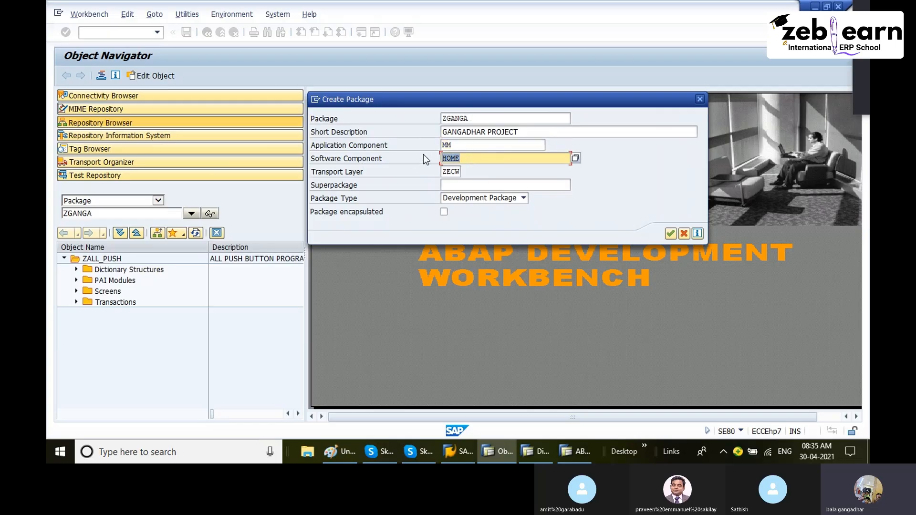
# - Open the software component value list and choose HOME (Customer Developments)
pyautogui.click(576, 158)
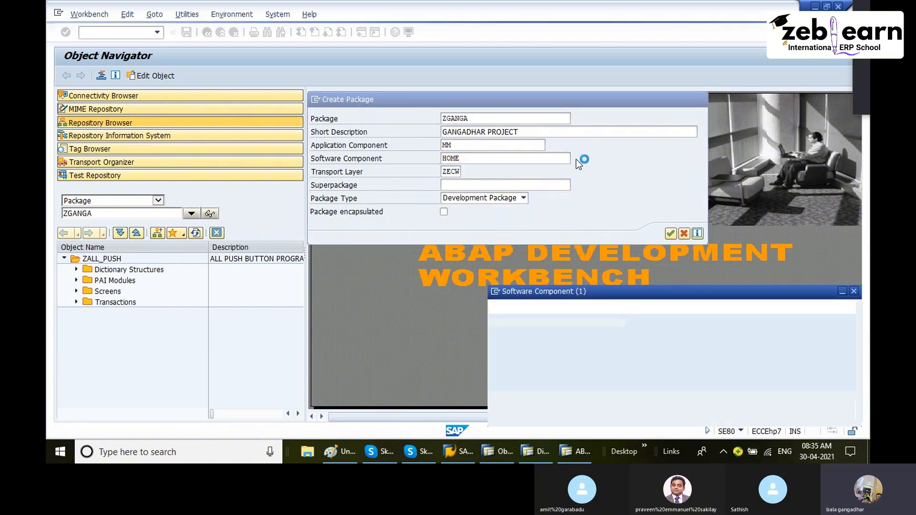
pyautogui.moveTo(567, 128); pyautogui.dragTo(507, 12)
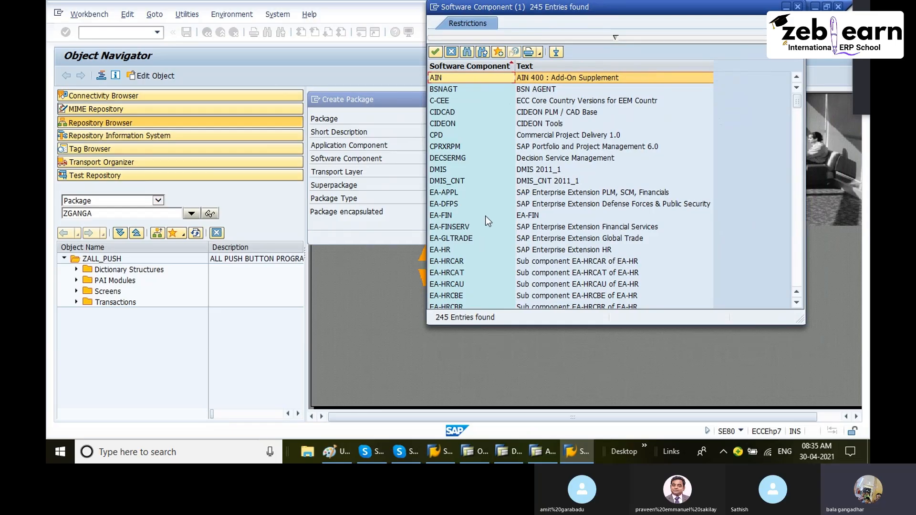
pyautogui.scroll(-13, 486, 216)
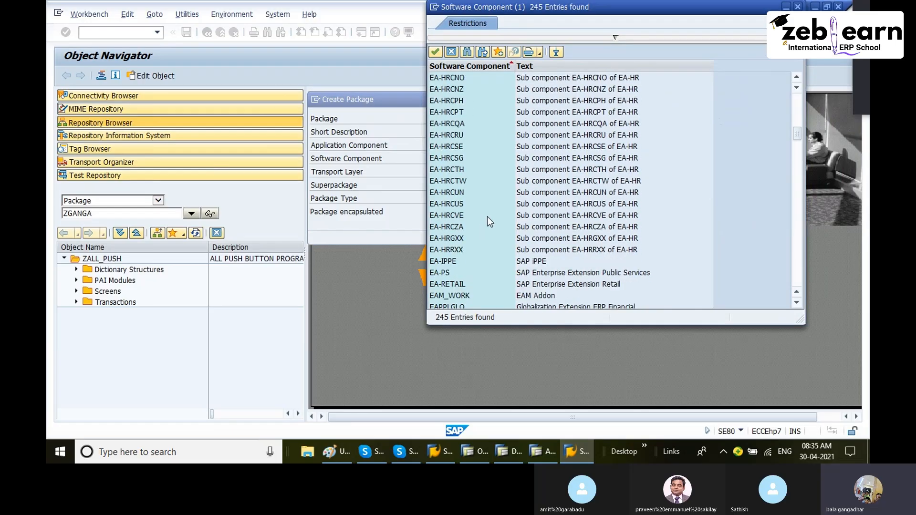
pyautogui.scroll(-4, 515, 193)
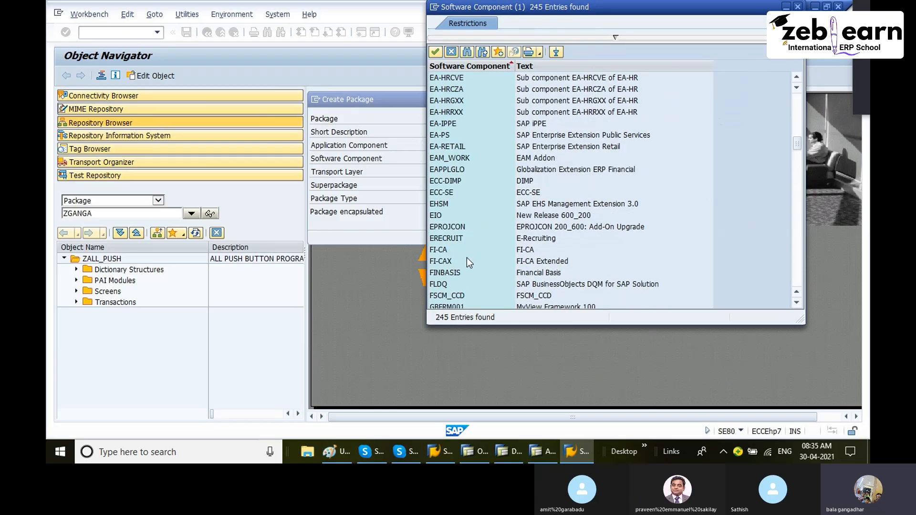
pyautogui.scroll(-2, 468, 259)
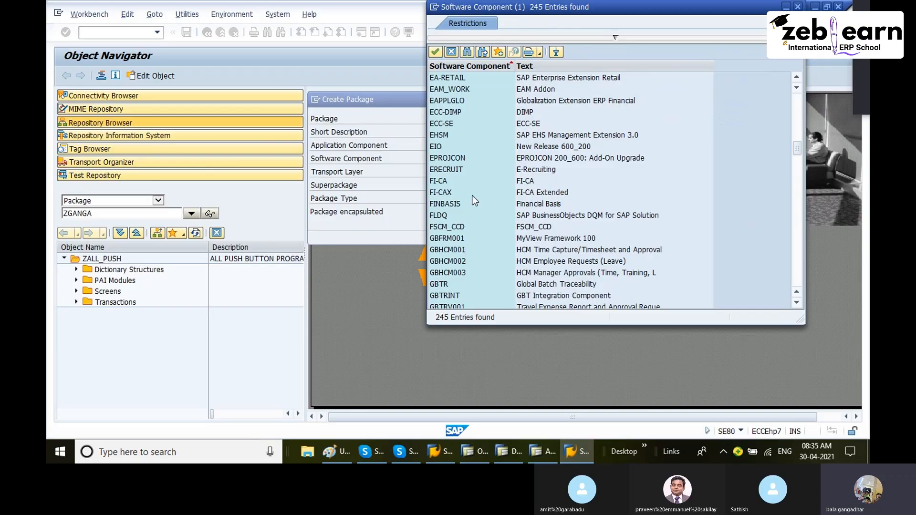
pyautogui.scroll(-5, 465, 251)
pyautogui.click(537, 194)
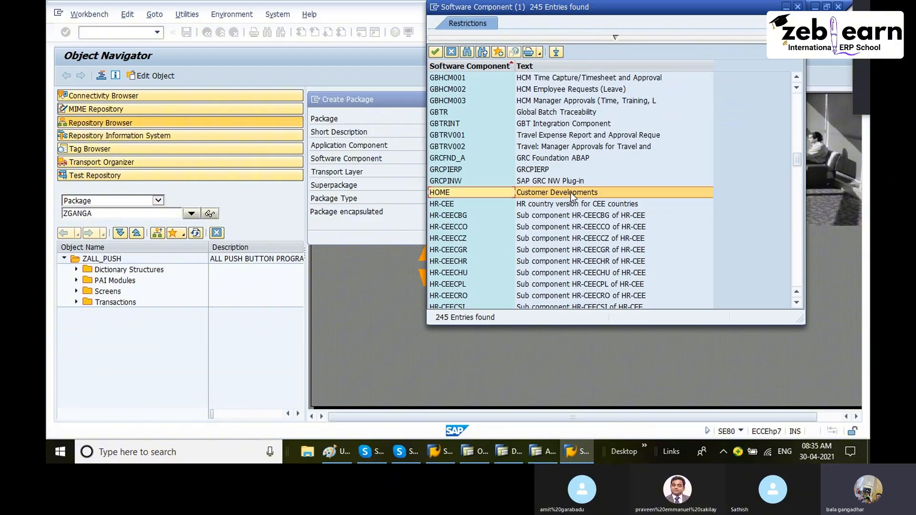
pyautogui.doubleClick(482, 193)
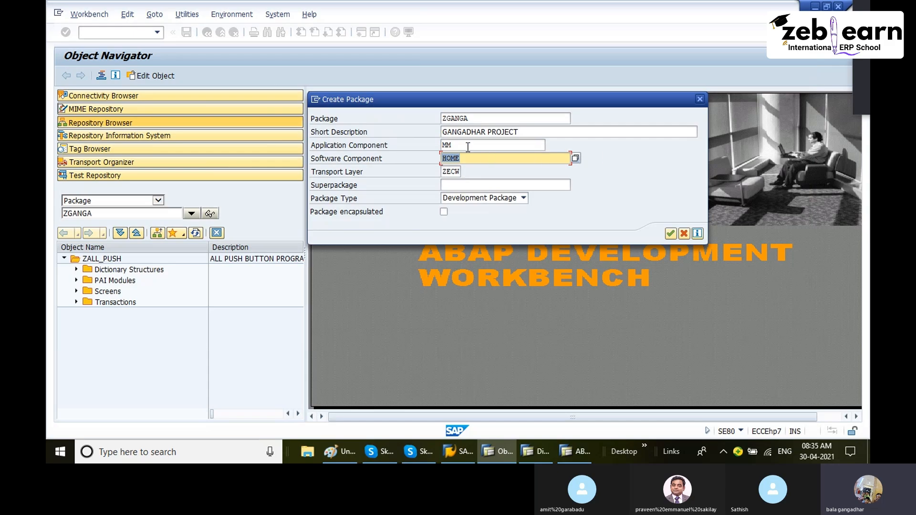
# - Choose transport layer ZECW (Transport to Production) from its value list and switch back to Paint
pyautogui.click(450, 172)
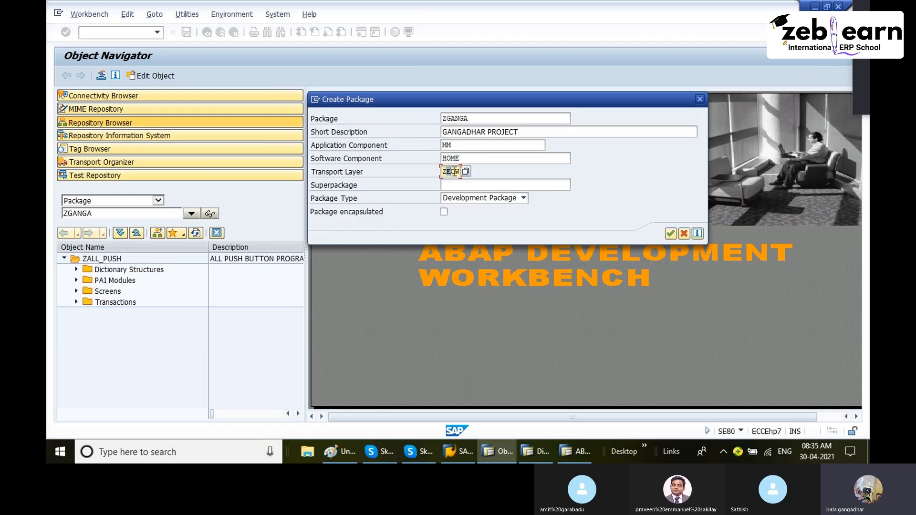
pyautogui.click(466, 172)
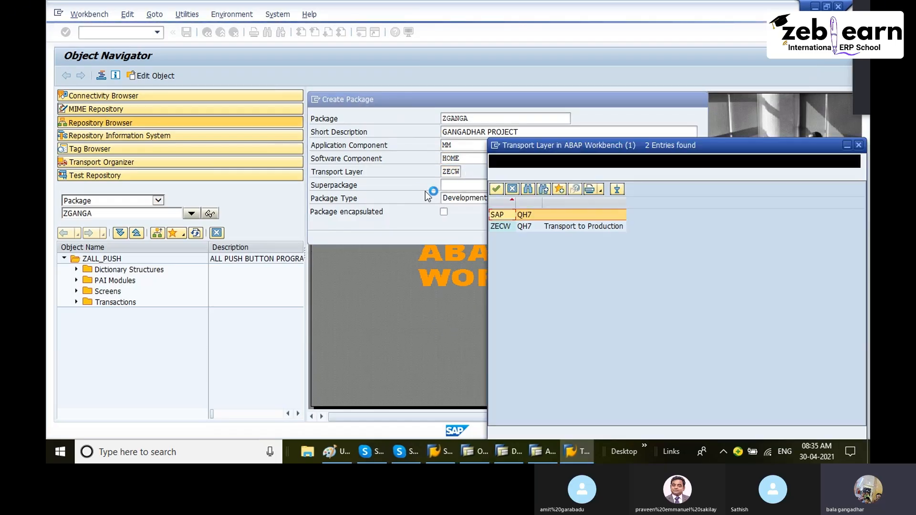
pyautogui.click(557, 231)
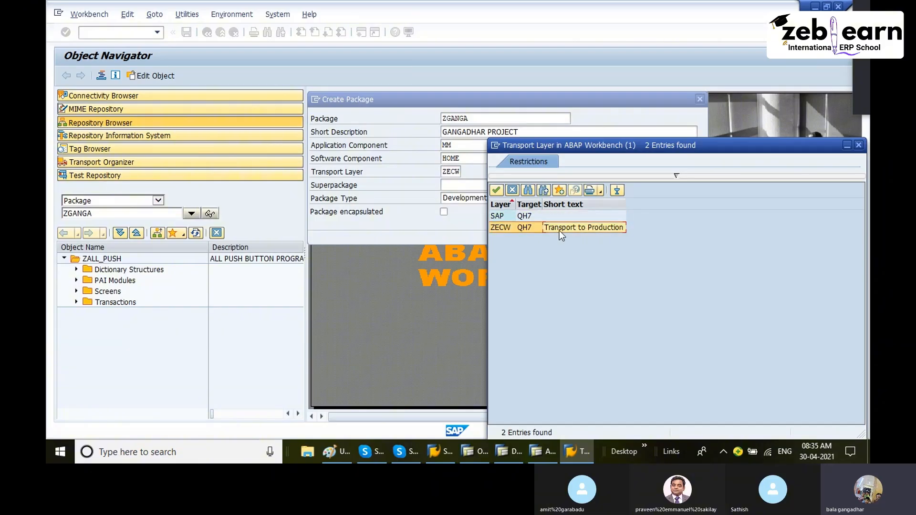
pyautogui.moveTo(725, 151); pyautogui.dragTo(616, 96)
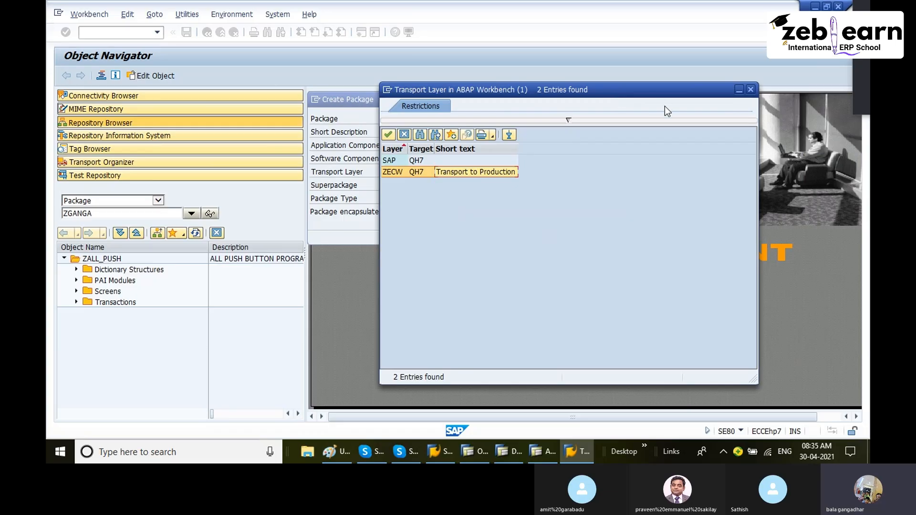
pyautogui.press('Return')
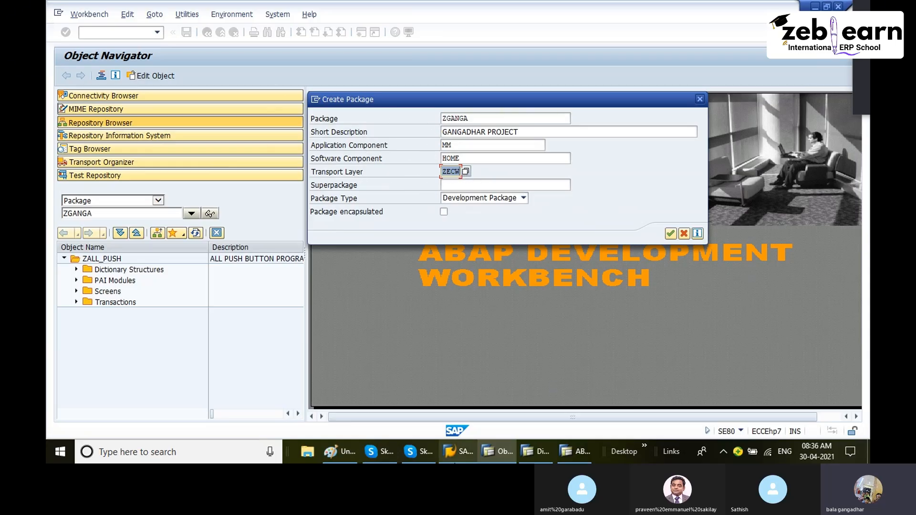
pyautogui.click(355, 450)
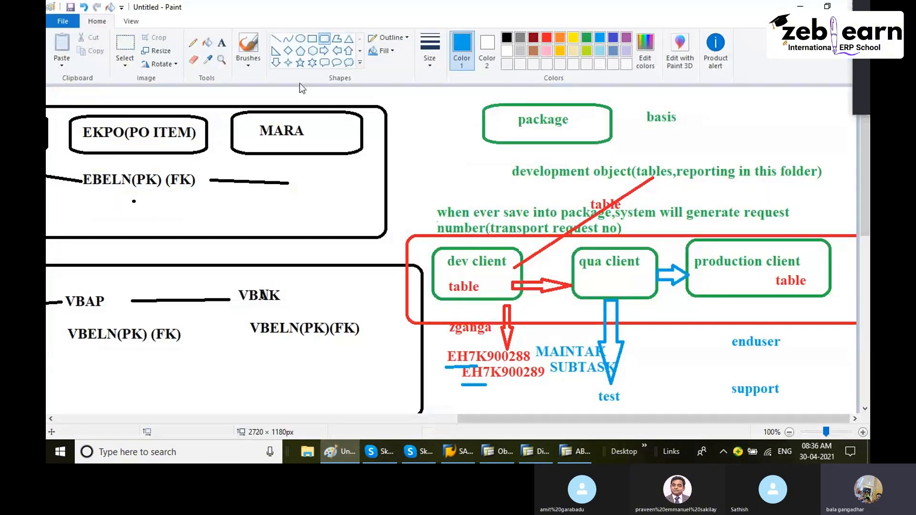
# - Draw blue connector lines from the dev client box across to the production client on the Paint diagram, then return to SAP
pyautogui.moveTo(510, 267); pyautogui.dragTo(575, 266)
pyautogui.moveTo(512, 253); pyautogui.dragTo(727, 252)
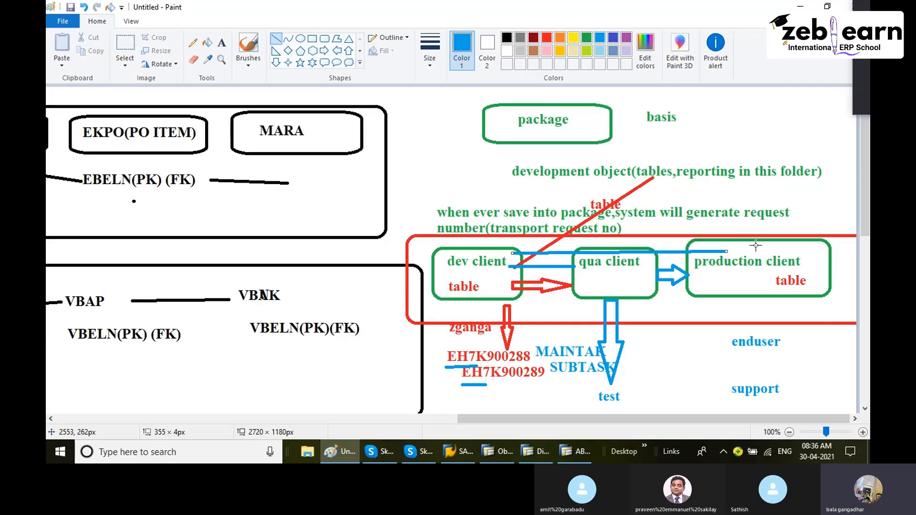
pyautogui.click(339, 452)
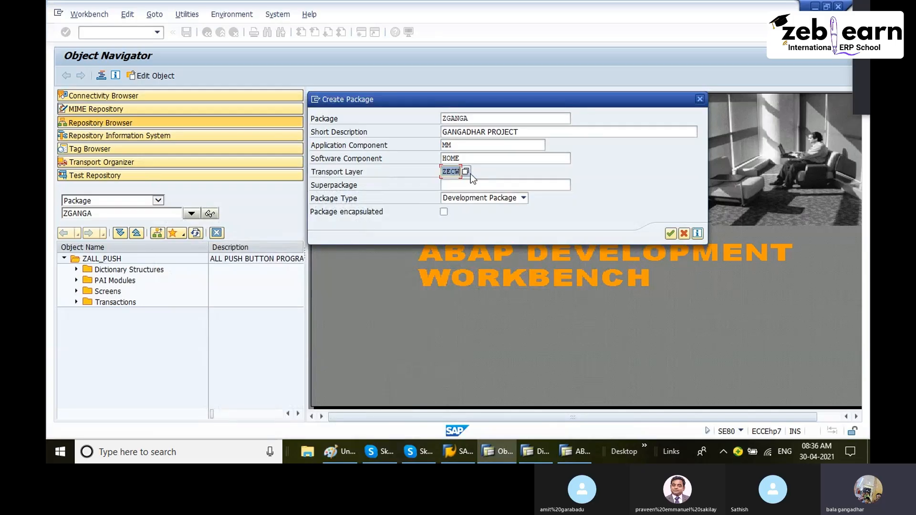
# - Keep the package type as Development Package and confirm creation of package ZGANGA
pyautogui.click(449, 185)
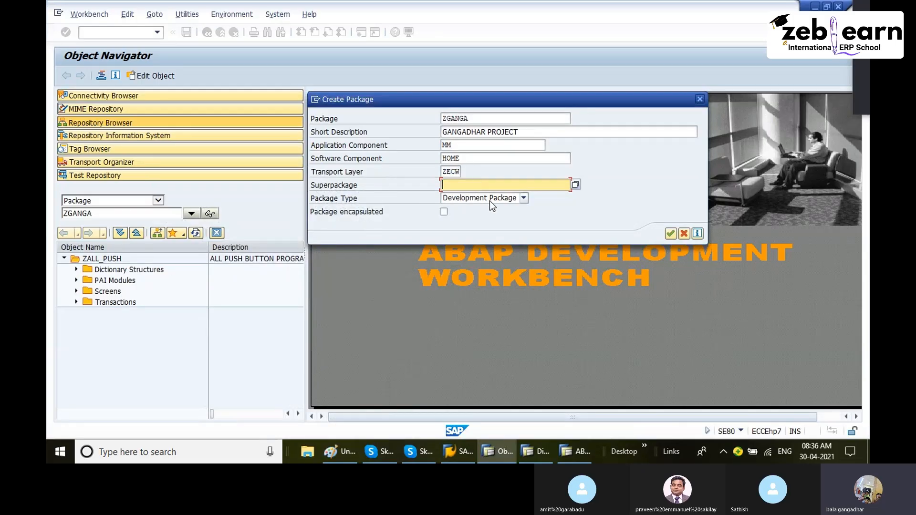
pyautogui.click(490, 201)
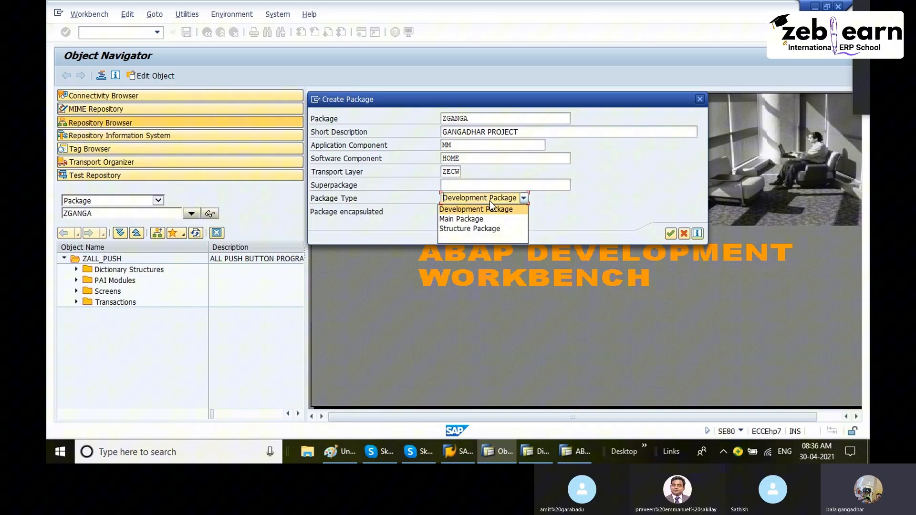
pyautogui.click(545, 208)
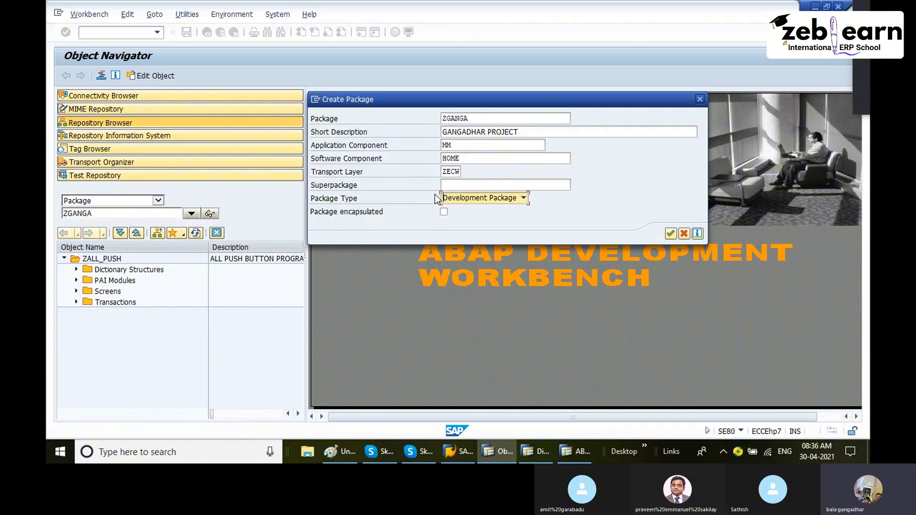
pyautogui.click(669, 234)
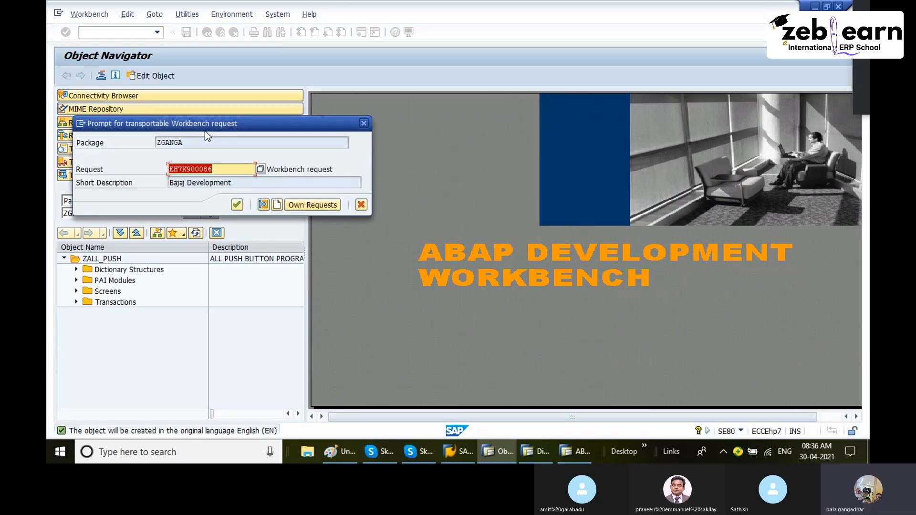
# - Create a new workbench request with short description GANGADHAR PACKAGE FOR ABAP and save it
pyautogui.moveTo(205, 131); pyautogui.dragTo(451, 129)
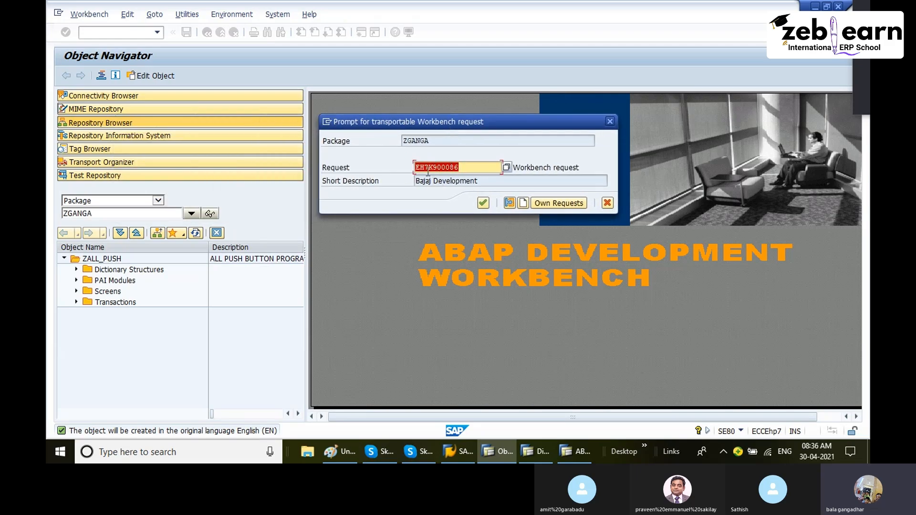
pyautogui.moveTo(479, 183); pyautogui.dragTo(390, 186)
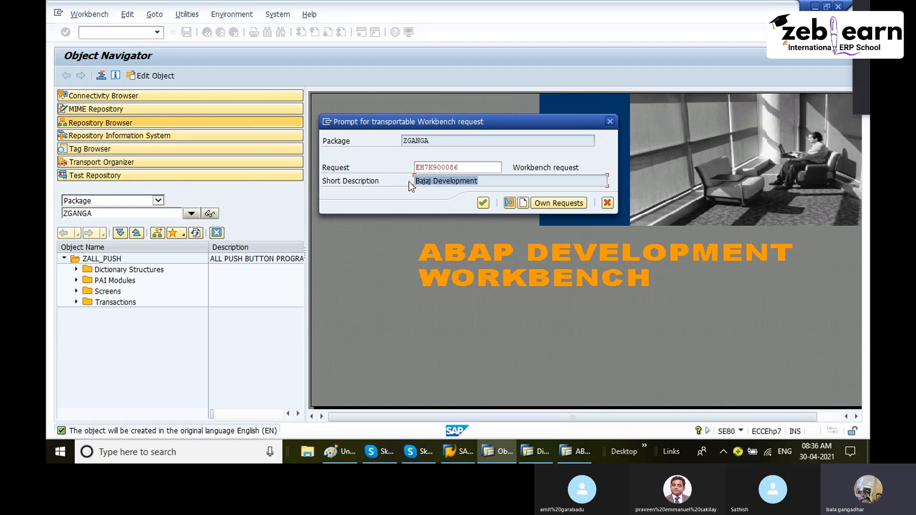
pyautogui.moveTo(459, 167); pyautogui.dragTo(398, 167)
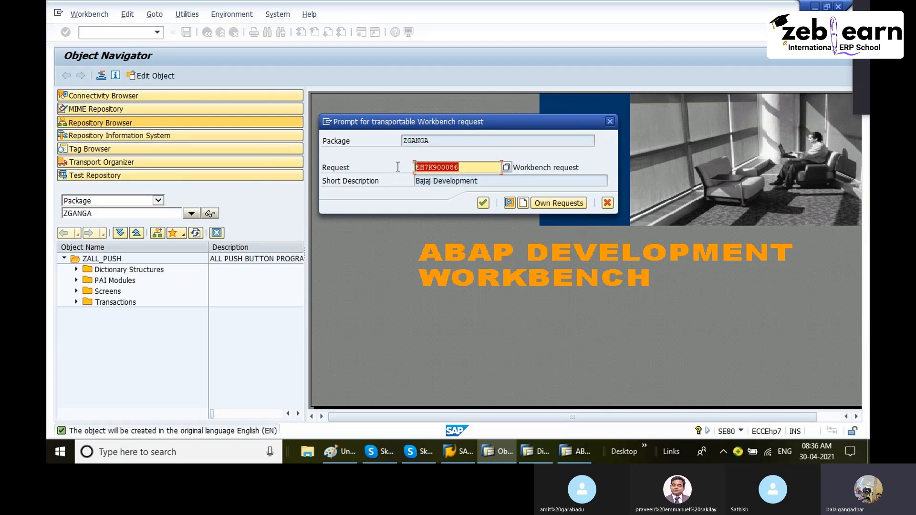
pyautogui.click(524, 203)
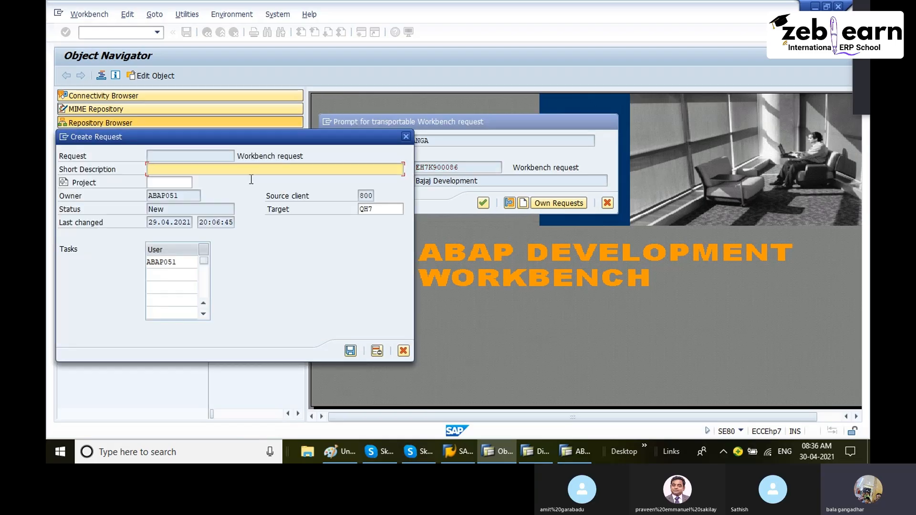
pyautogui.write('GANGADHAR PACKAGE F')
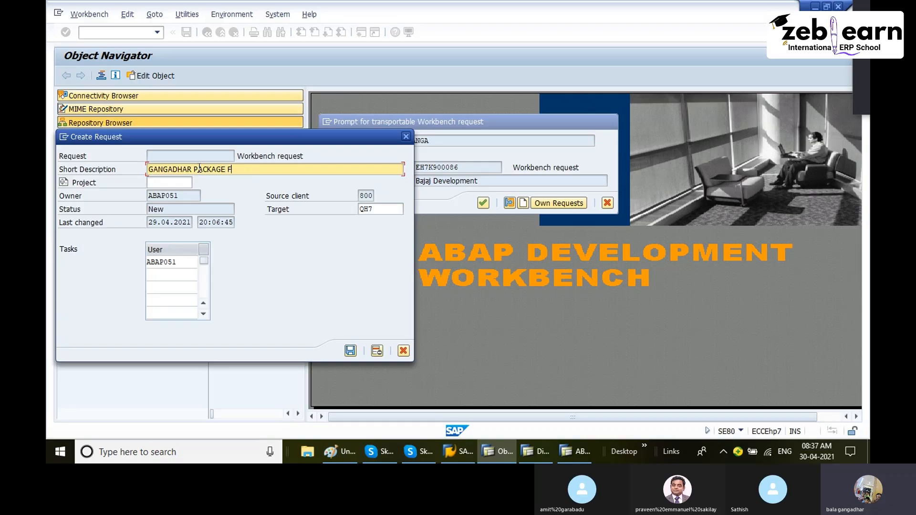
pyautogui.write('OR ABAP')
pyautogui.moveTo(244, 144); pyautogui.dragTo(426, 121)
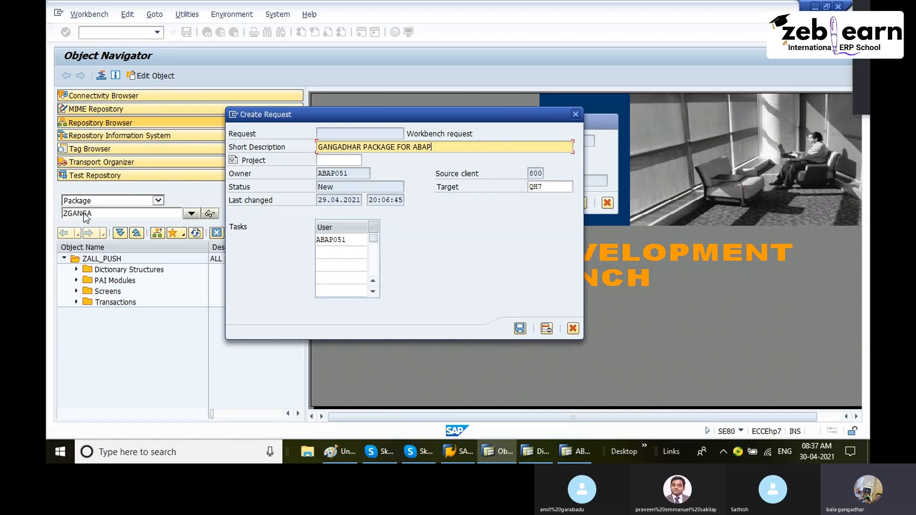
pyautogui.click(520, 329)
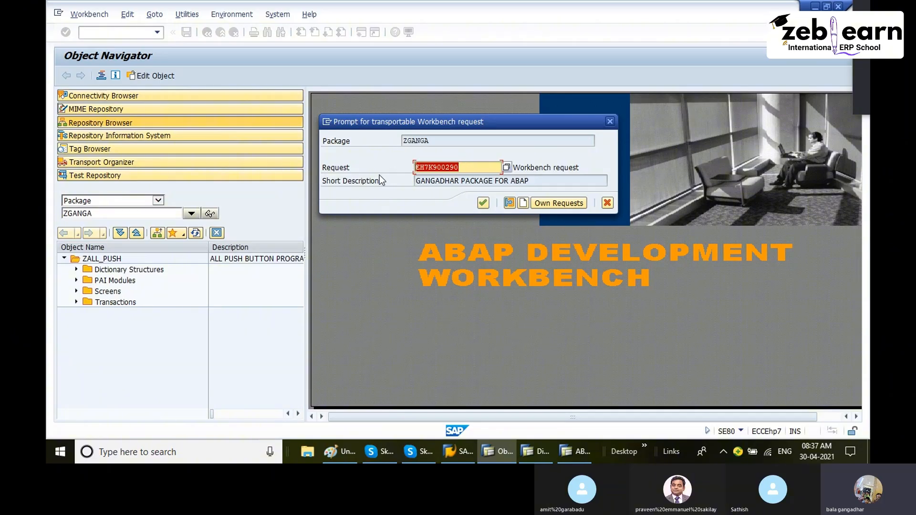
# - Switch to Paint and write the transport request number EH7K900290 on the diagram below the local object notes
pyautogui.click(340, 450)
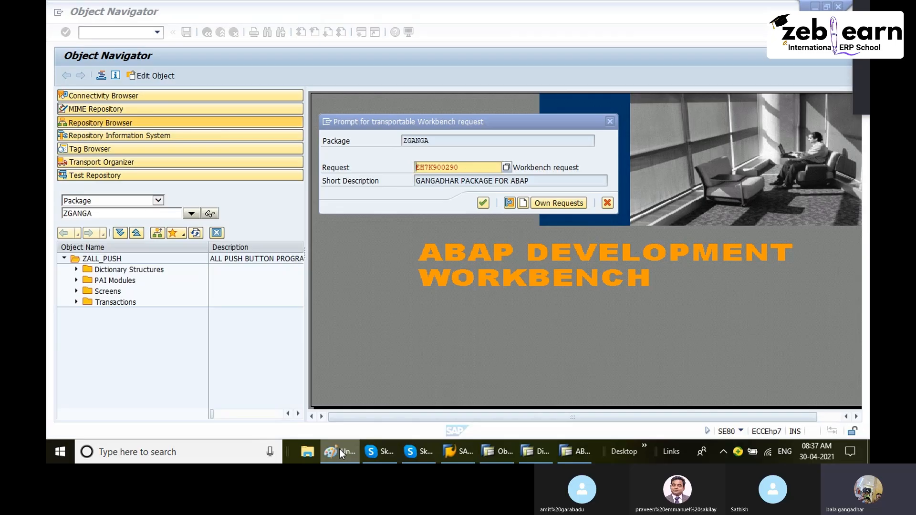
pyautogui.scroll(-3, 442, 268)
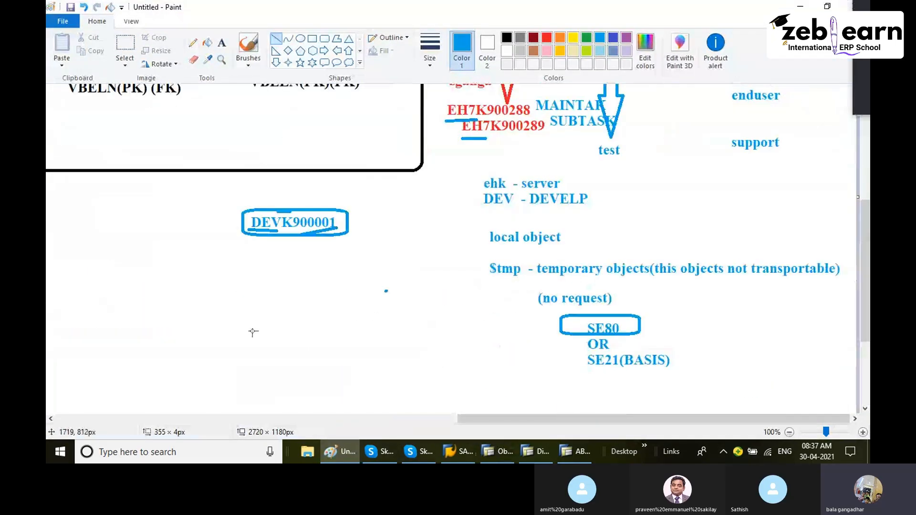
pyautogui.click(221, 43)
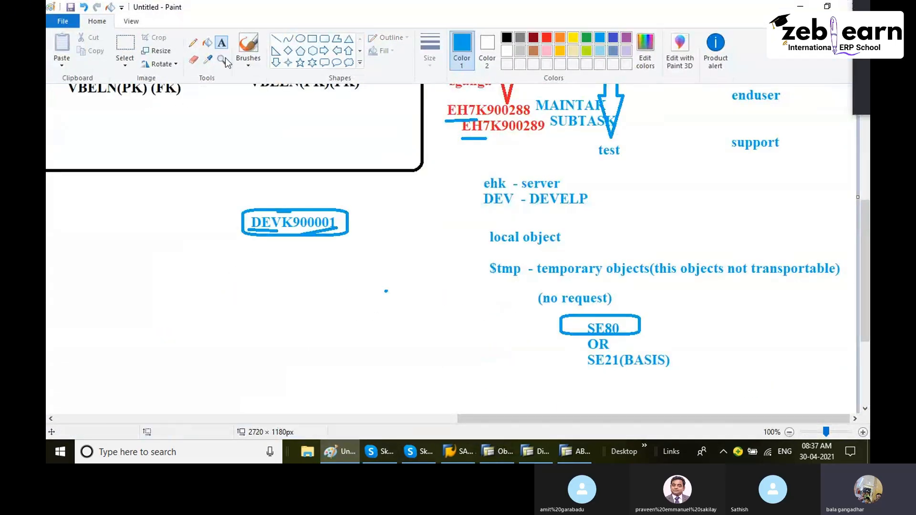
pyautogui.click(233, 340)
pyautogui.write('EH7K900290')
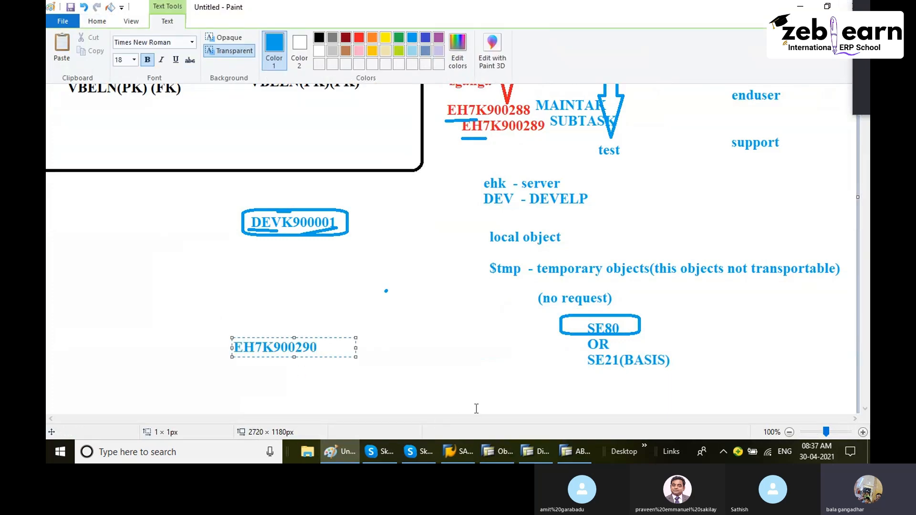
pyautogui.click(420, 389)
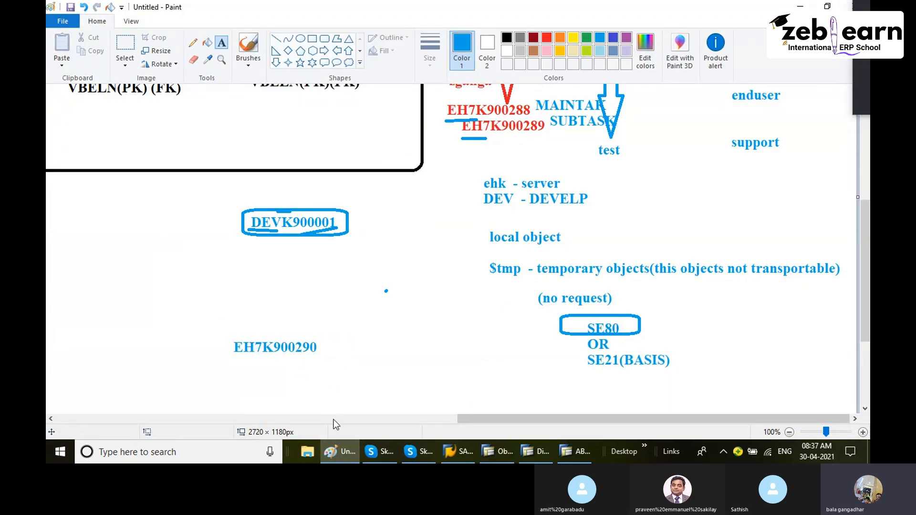
# - Add a second label EH7K900291 just beneath the first request number on the Paint diagram
pyautogui.click(343, 454)
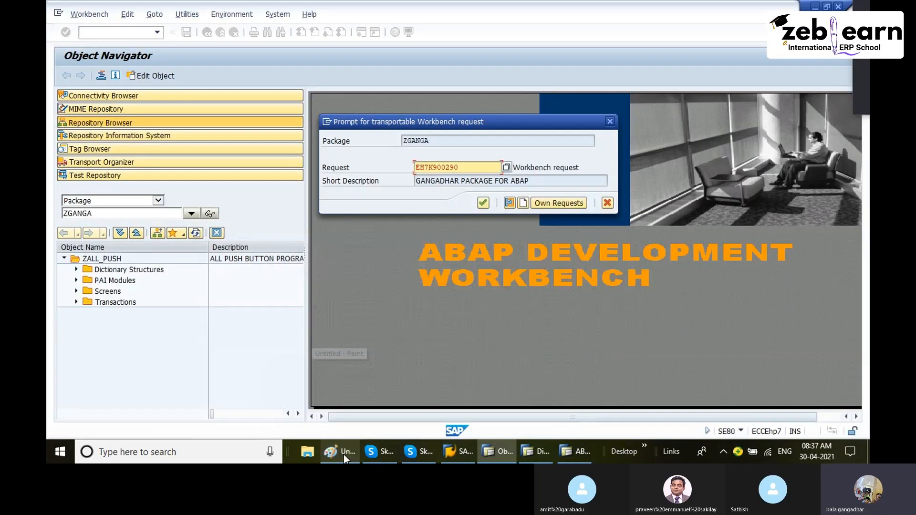
pyautogui.click(343, 455)
pyautogui.click(264, 363)
pyautogui.write('EH7K900290')
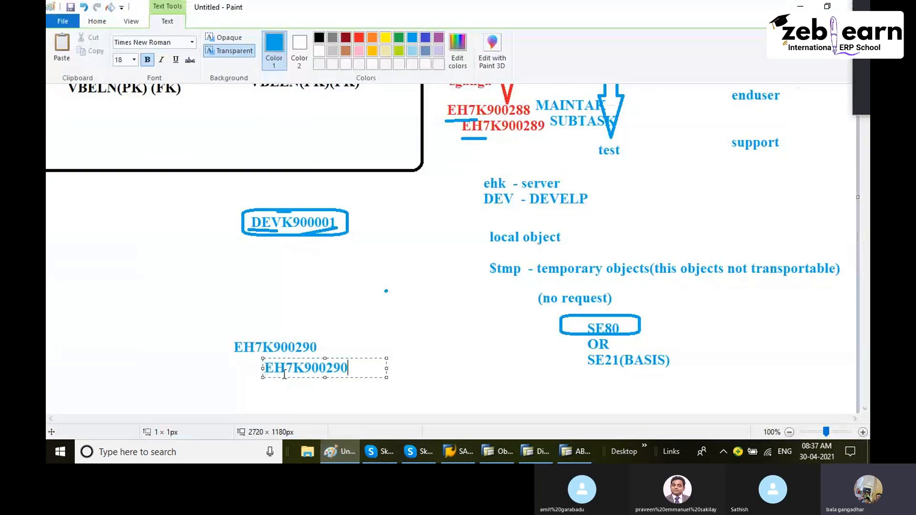
pyautogui.press('BackSpace')
pyautogui.write('1')
pyautogui.click(377, 350)
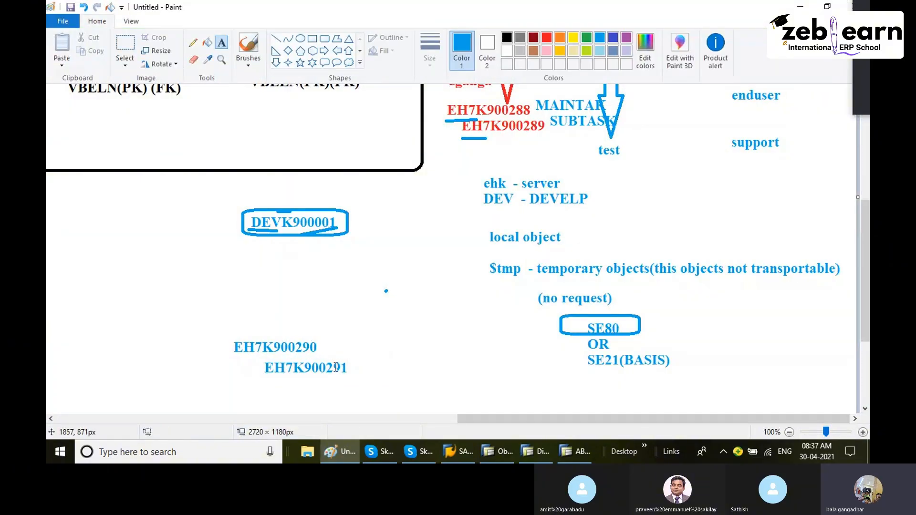
# - Return to SAP, confirm the transport request prompt, and select the new ZGANGA package in the object list
pyautogui.click(339, 454)
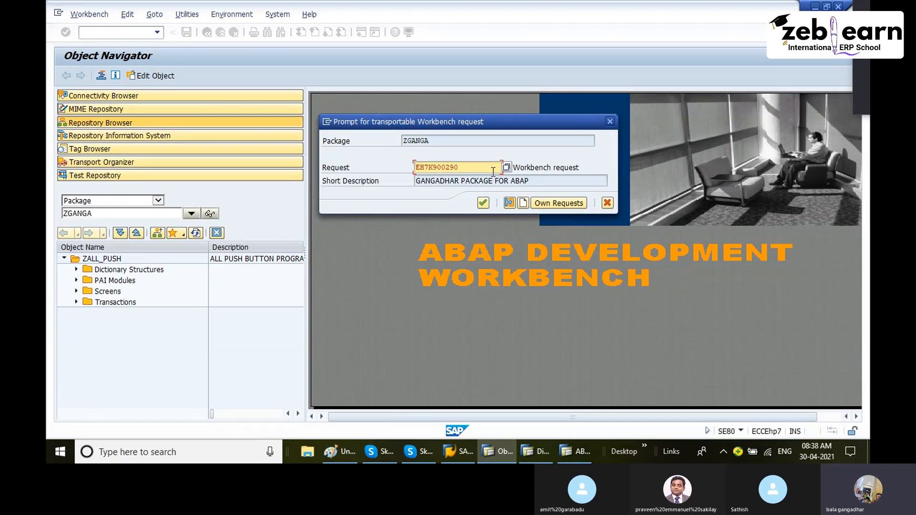
pyautogui.click(482, 204)
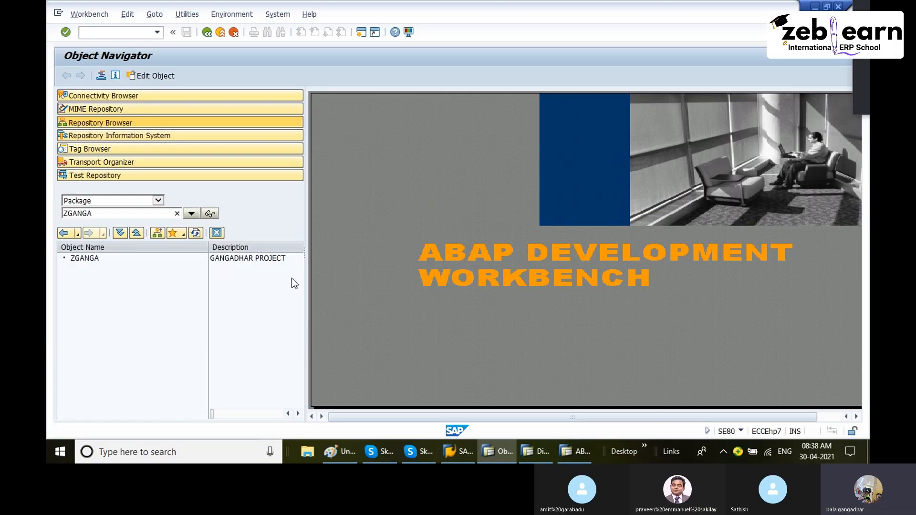
pyautogui.click(90, 259)
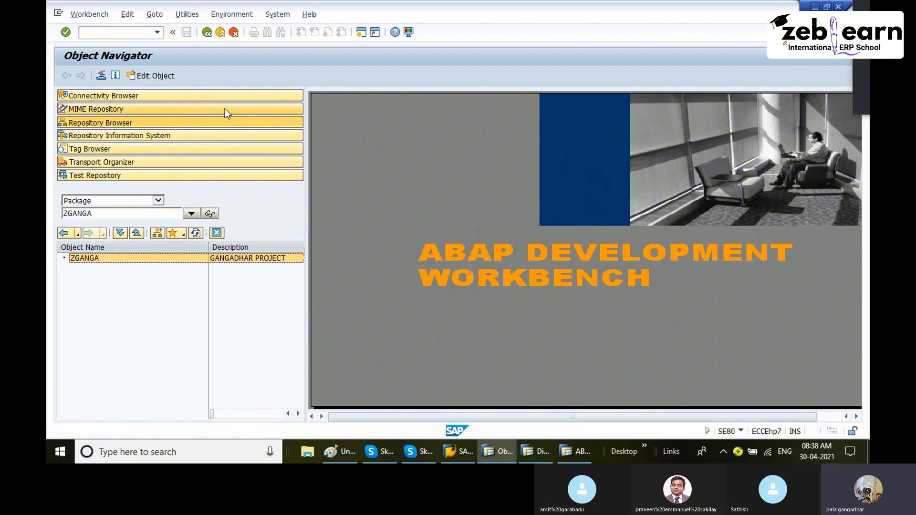
# - Exit the Object Navigator and switch to the Paint diagram to review the client and transport notes, then return to SAP
pyautogui.click(207, 32)
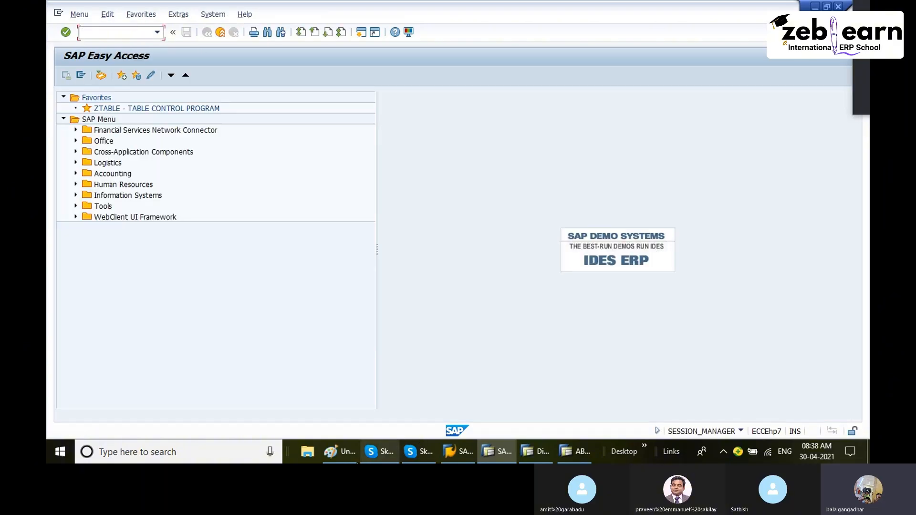
pyautogui.click(340, 451)
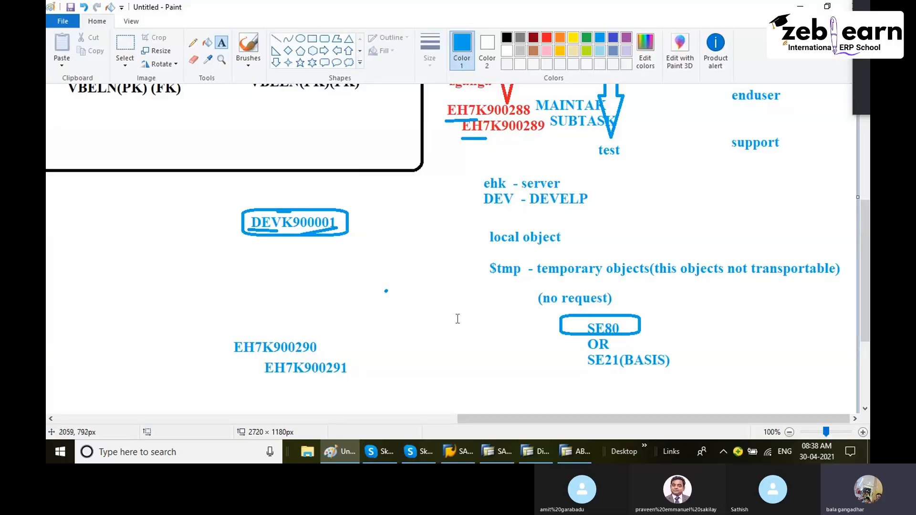
pyautogui.scroll(5, 500, 271)
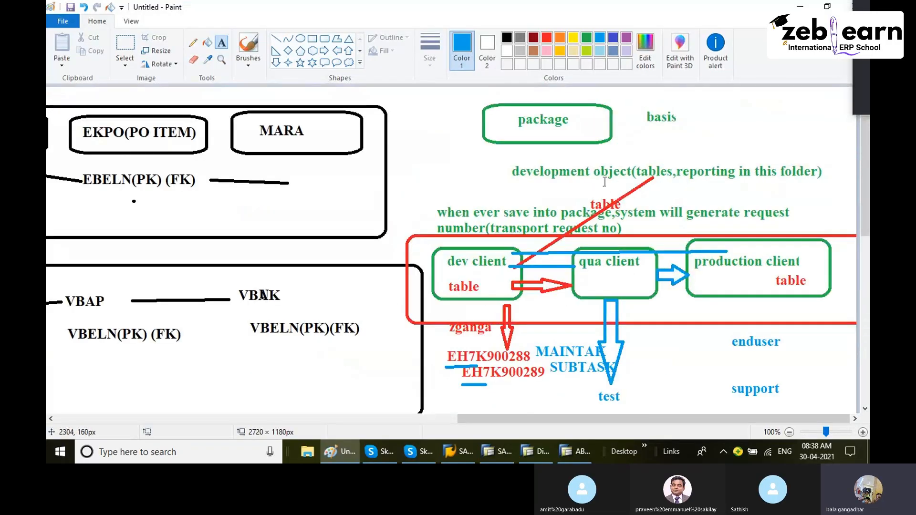
pyautogui.click(345, 451)
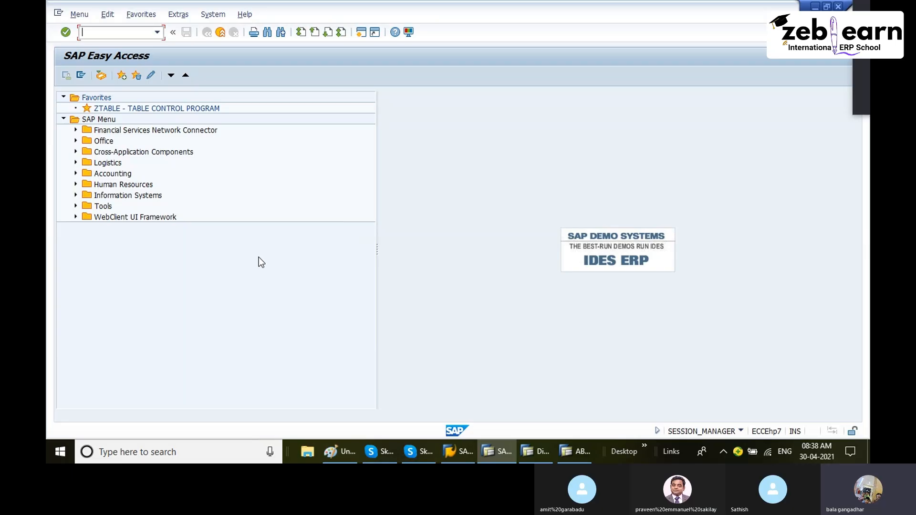
# - Open the ABAP Dictionary (SE11) and display database table ZGRCUSTOMER
pyautogui.write('SE11')
pyautogui.press('Return')
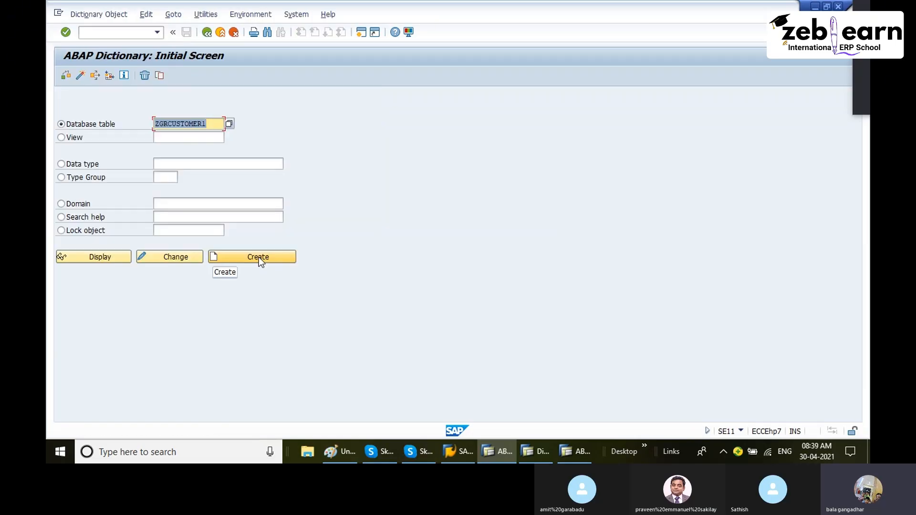
pyautogui.click(218, 128)
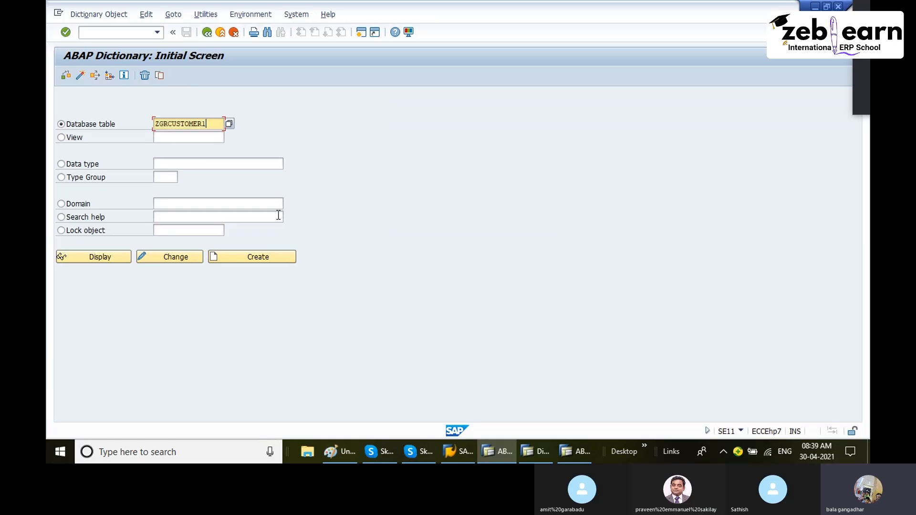
pyautogui.press('BackSpace')
pyautogui.press('Escape')
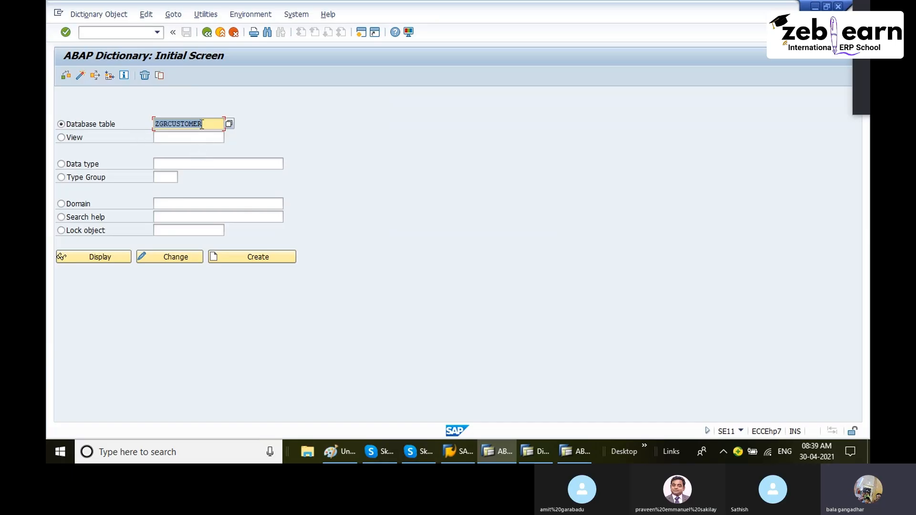
pyautogui.click(111, 253)
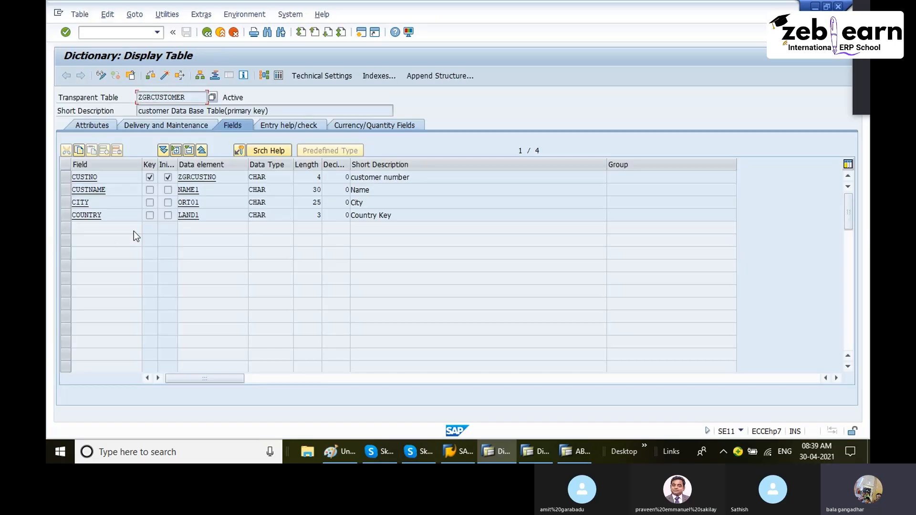
# - Check the table's package on the Attributes tab, then reopen ZGRCUSTOMER in change mode
pyautogui.click(95, 126)
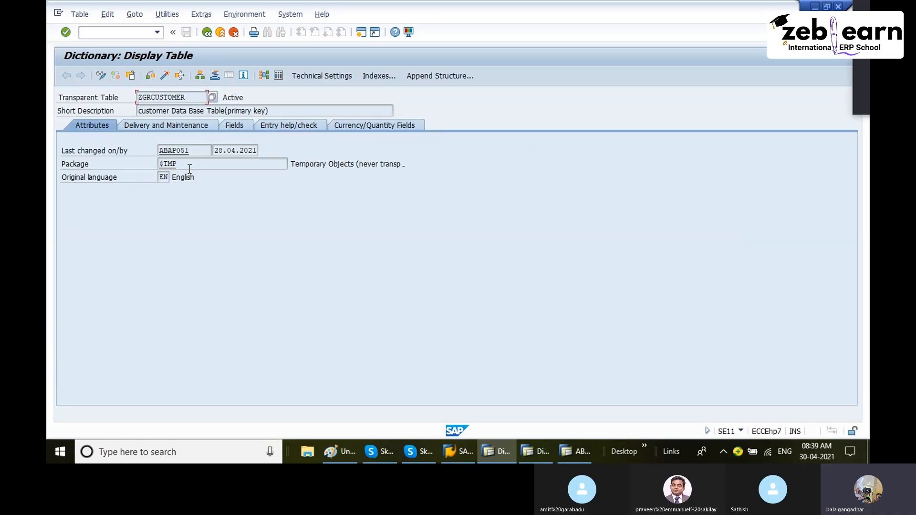
pyautogui.moveTo(189, 168); pyautogui.dragTo(148, 164)
pyautogui.click(186, 165)
pyautogui.click(207, 32)
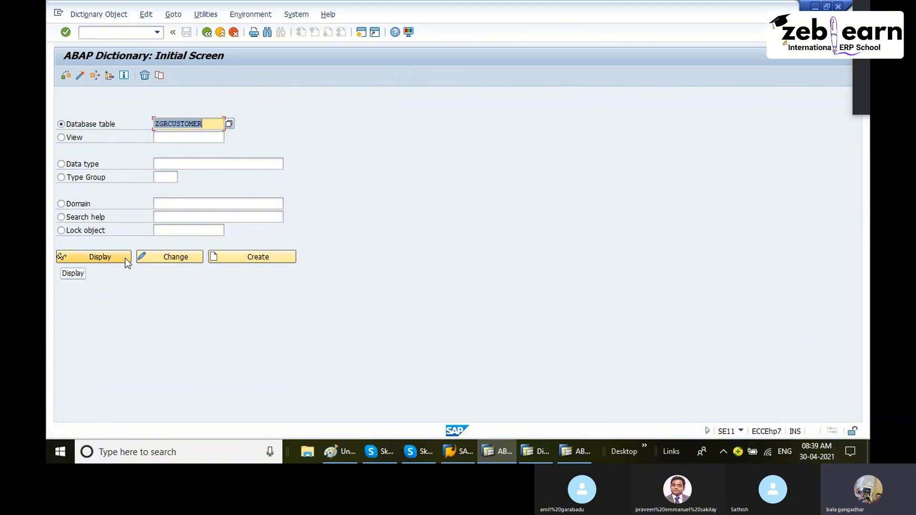
pyautogui.click(179, 258)
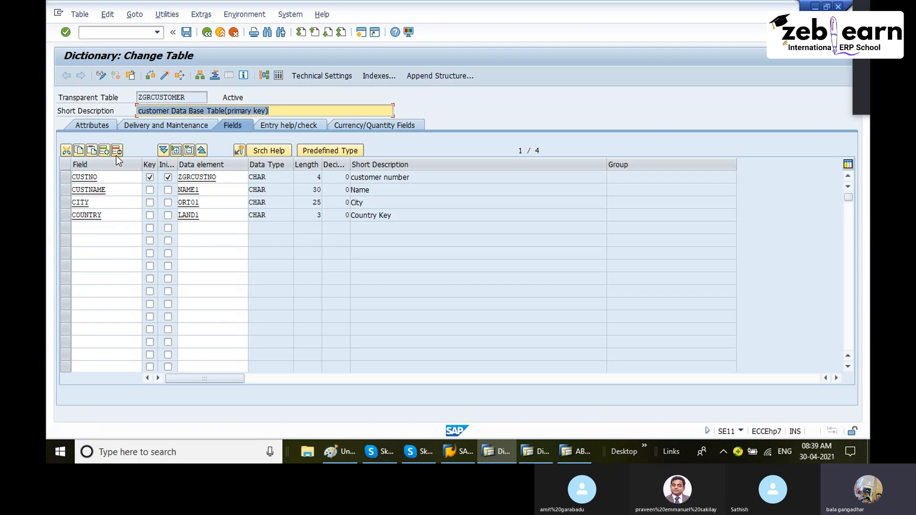
# - Examine the table's package field on the Attributes tab and browse the Utilities and Goto menus
pyautogui.click(101, 125)
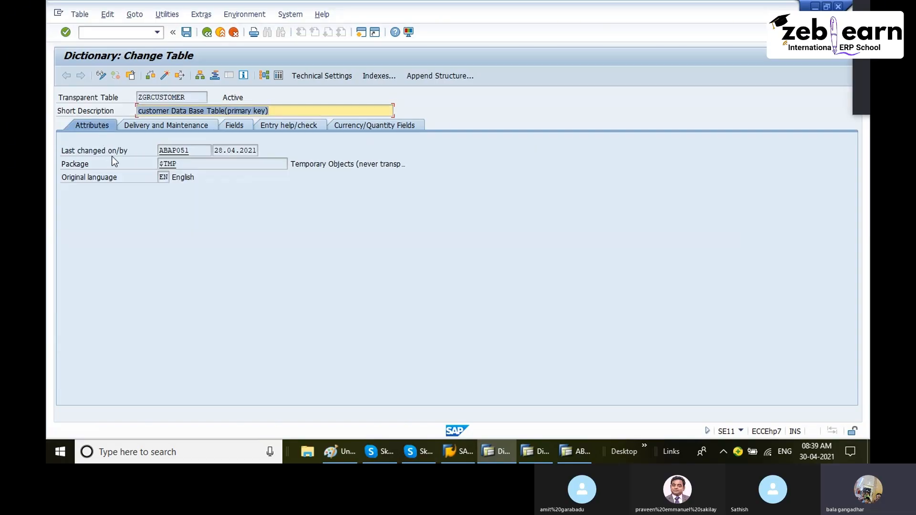
pyautogui.doubleClick(193, 163)
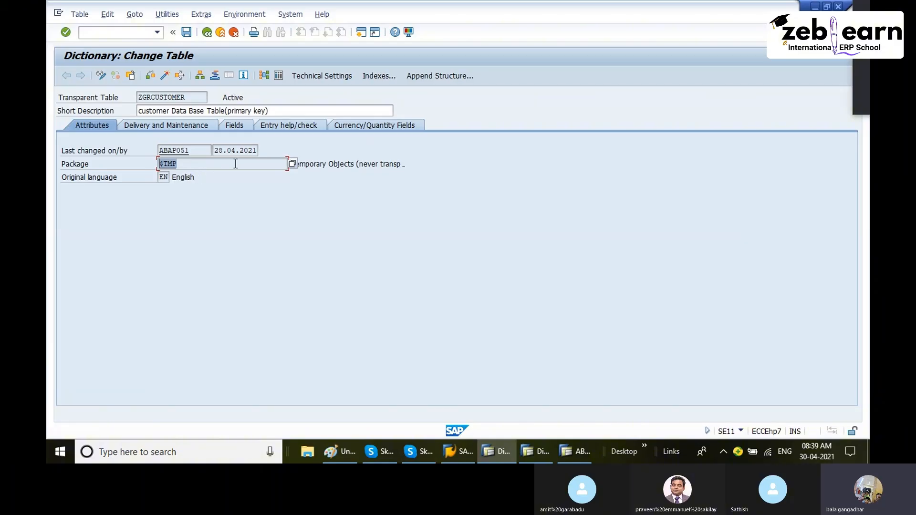
pyautogui.click(186, 166)
pyautogui.doubleClick(177, 167)
pyautogui.click(168, 18)
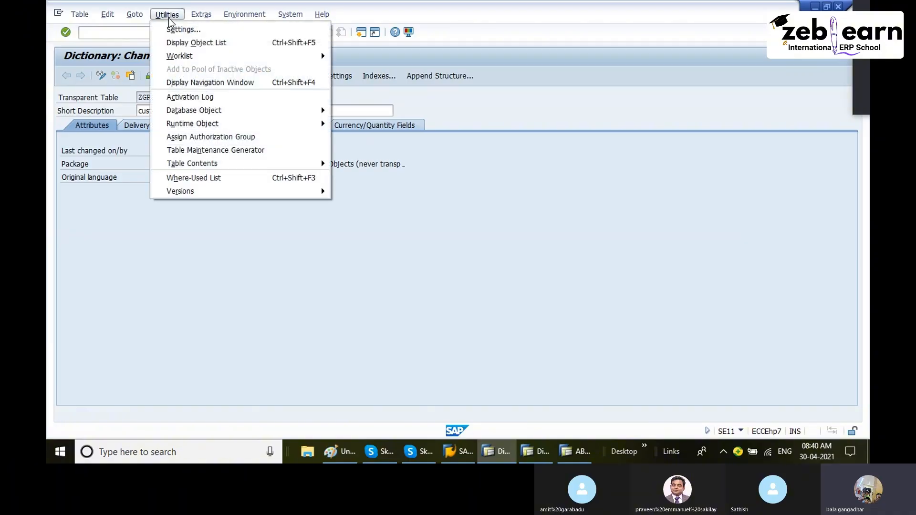
pyautogui.moveTo(135, 18)
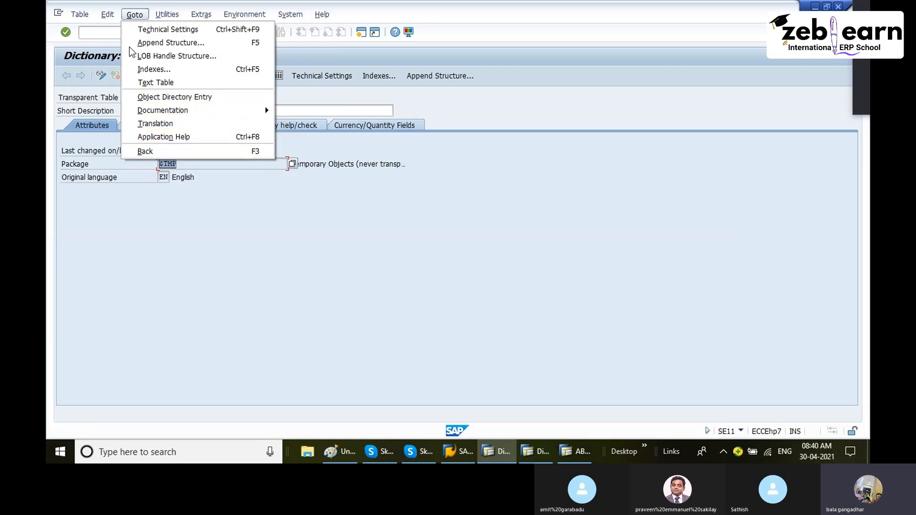
pyautogui.click(208, 213)
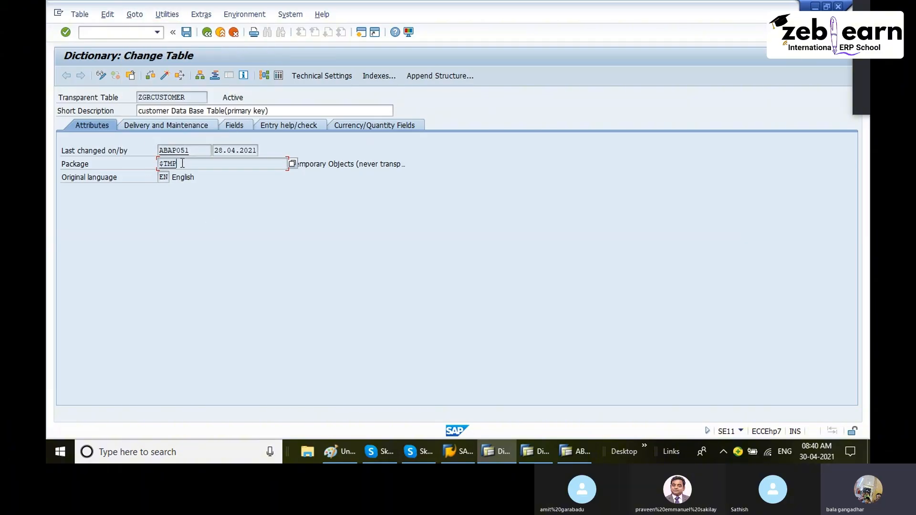
# - Open the table's object directory entry, change its package from $TMP to ZGANGA, and save
pyautogui.click(134, 15)
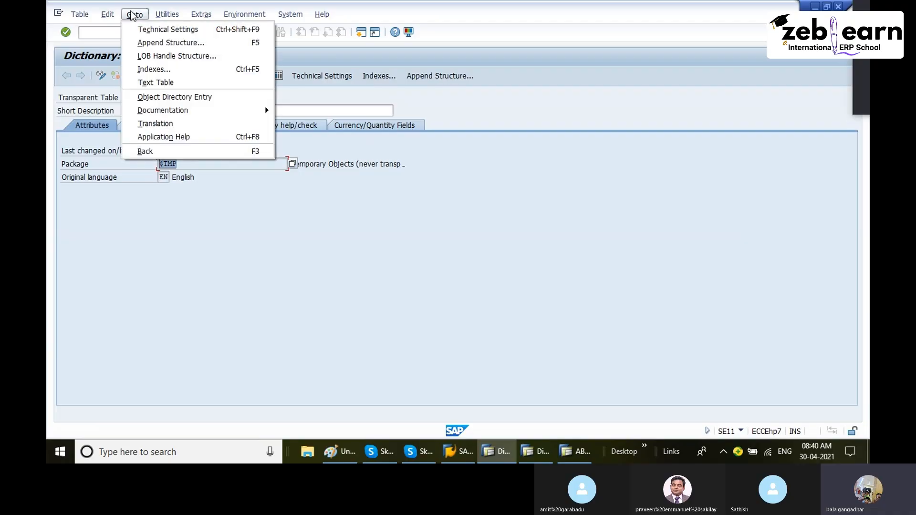
pyautogui.click(196, 99)
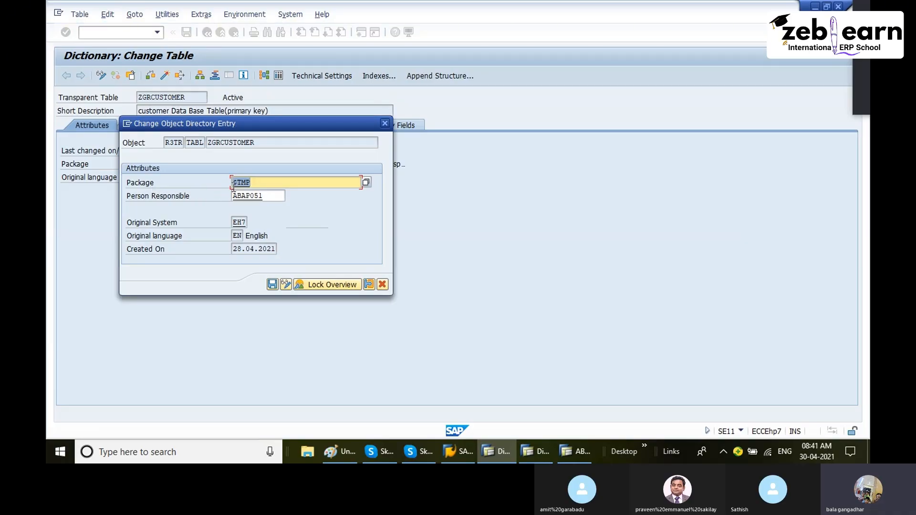
pyautogui.moveTo(260, 183); pyautogui.dragTo(211, 186)
pyautogui.press('BackSpace')
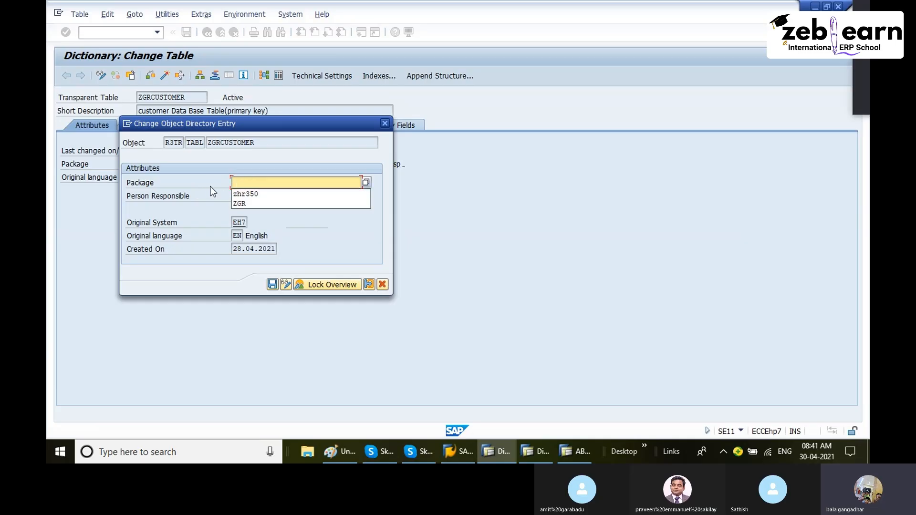
pyautogui.press('Escape')
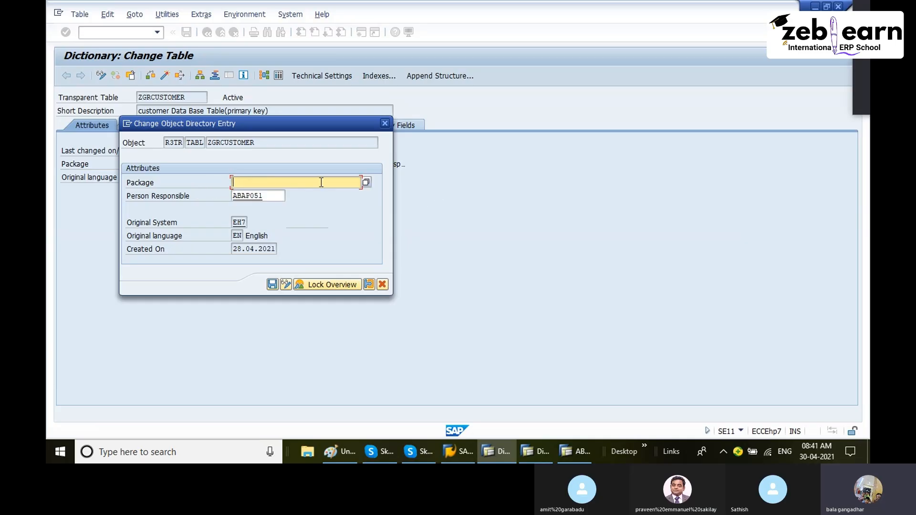
pyautogui.write('ZGANGA')
pyautogui.moveTo(241, 125); pyautogui.dragTo(365, 95)
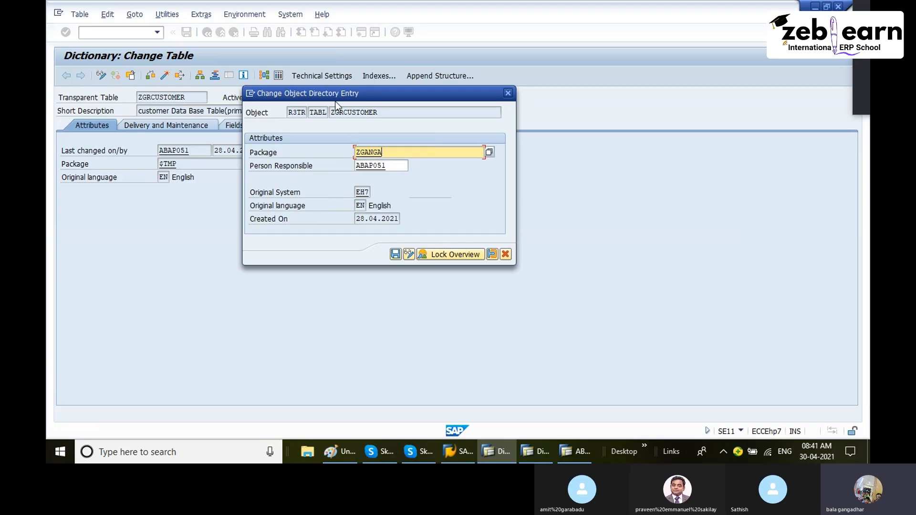
pyautogui.moveTo(335, 101); pyautogui.dragTo(334, 90)
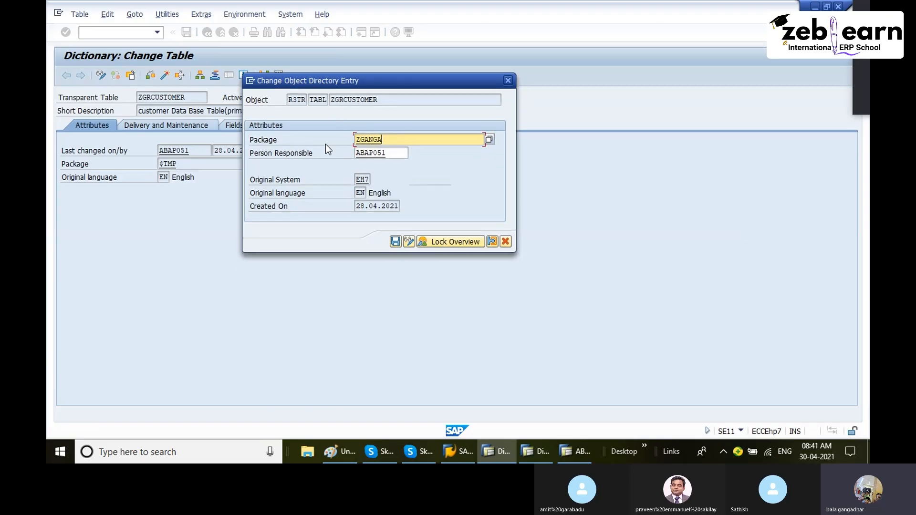
pyautogui.click(396, 242)
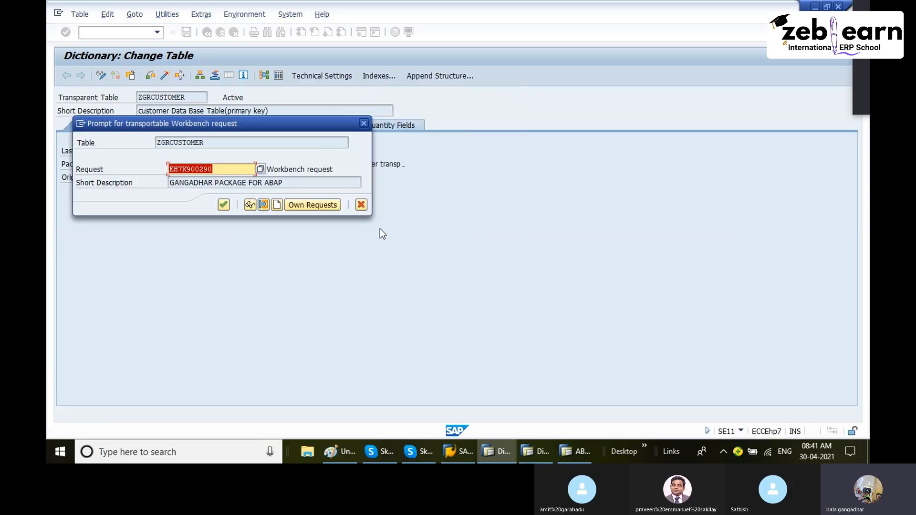
# - Create a new workbench request with the short description GANGA TABLE REQUEST ON 30 APR 2021
pyautogui.moveTo(205, 122); pyautogui.dragTo(372, 119)
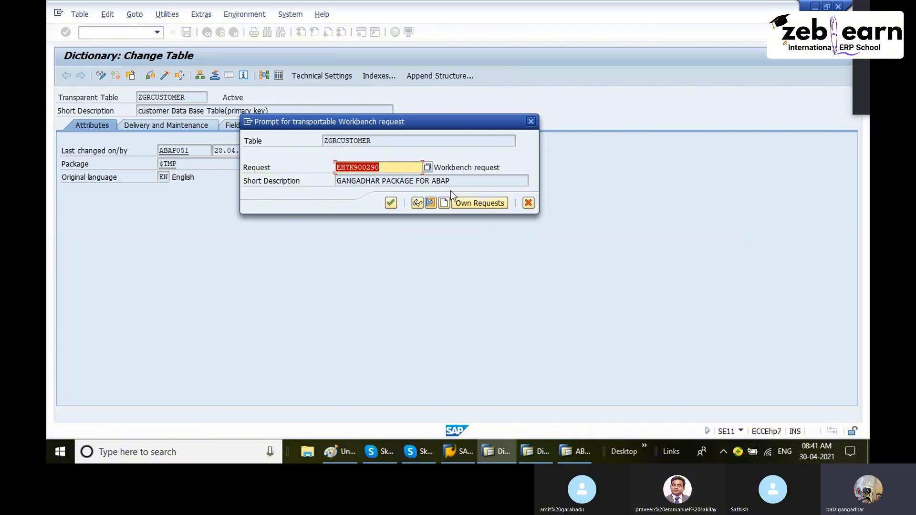
pyautogui.moveTo(456, 182); pyautogui.dragTo(337, 189)
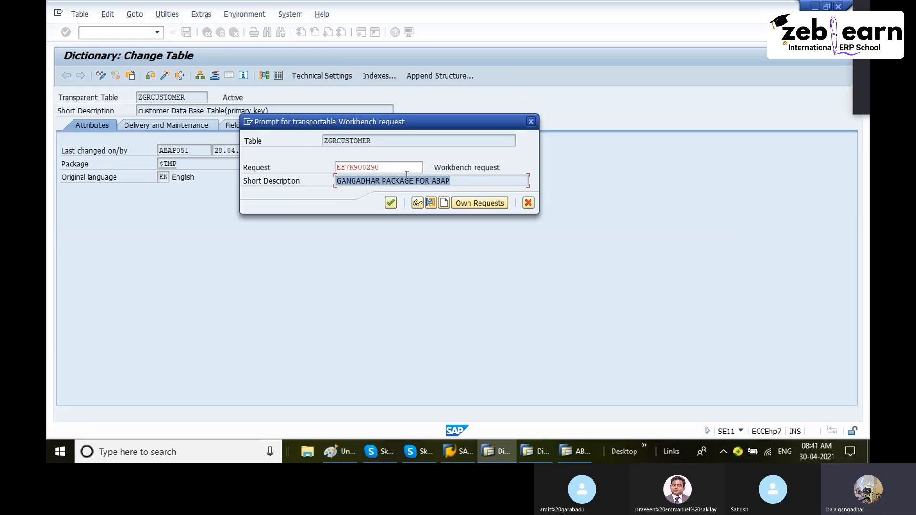
pyautogui.click(387, 169)
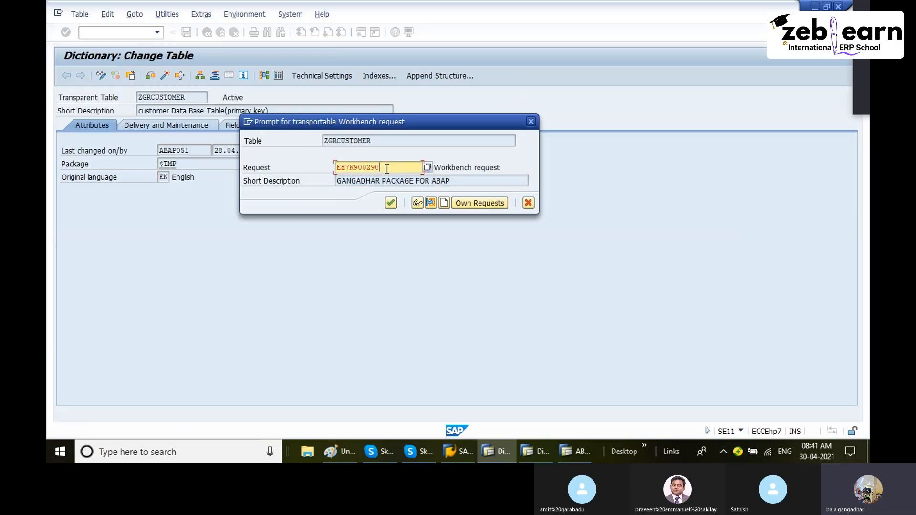
pyautogui.moveTo(387, 169); pyautogui.dragTo(307, 168)
pyautogui.moveTo(385, 181); pyautogui.dragTo(417, 181)
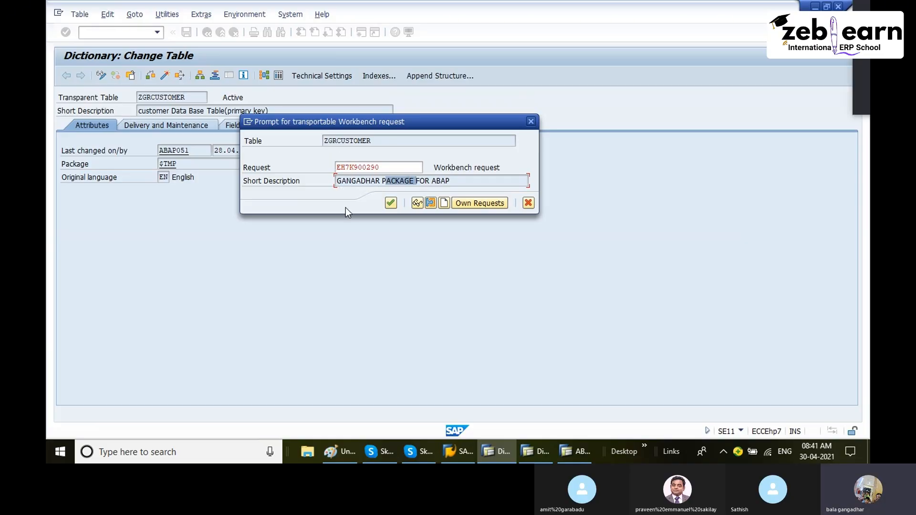
pyautogui.click(445, 204)
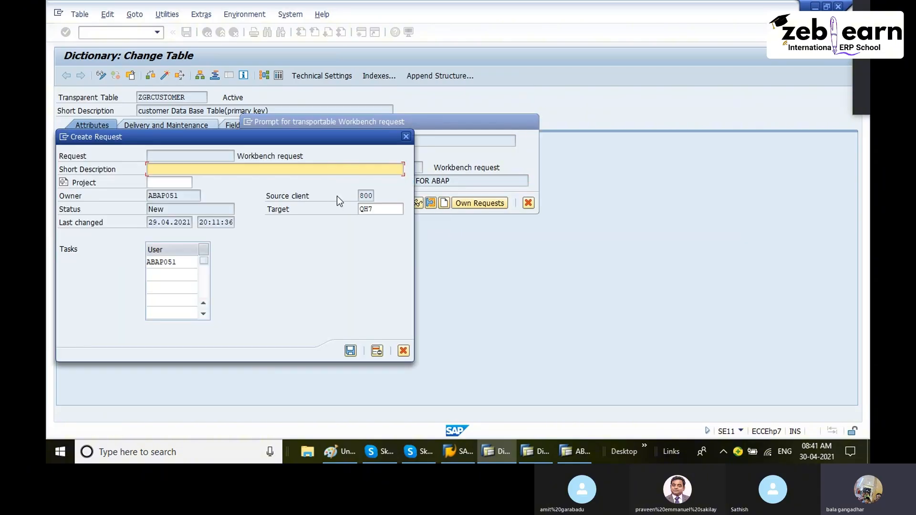
pyautogui.write('GANGA TABLE REQUEST ON ')
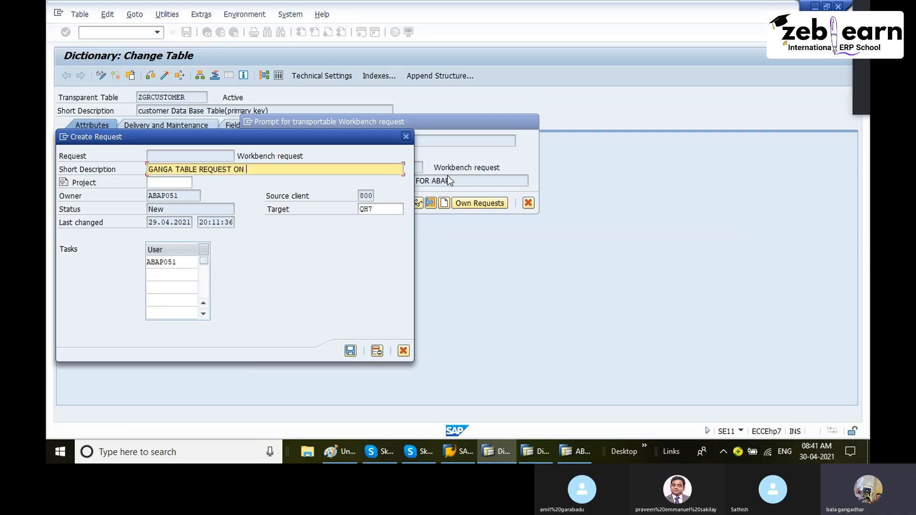
pyautogui.write('20 APR 2021')
pyautogui.click(346, 350)
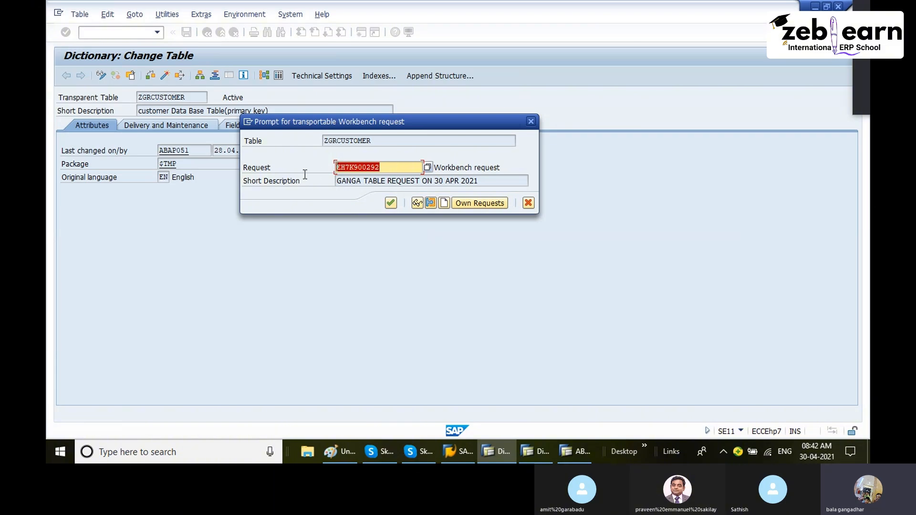
# - Switch to Paint, add the request numbers EH7K900292 and EH7K900293 to the diagram, and return to SAP
pyautogui.click(333, 451)
pyautogui.scroll(-5, 249, 311)
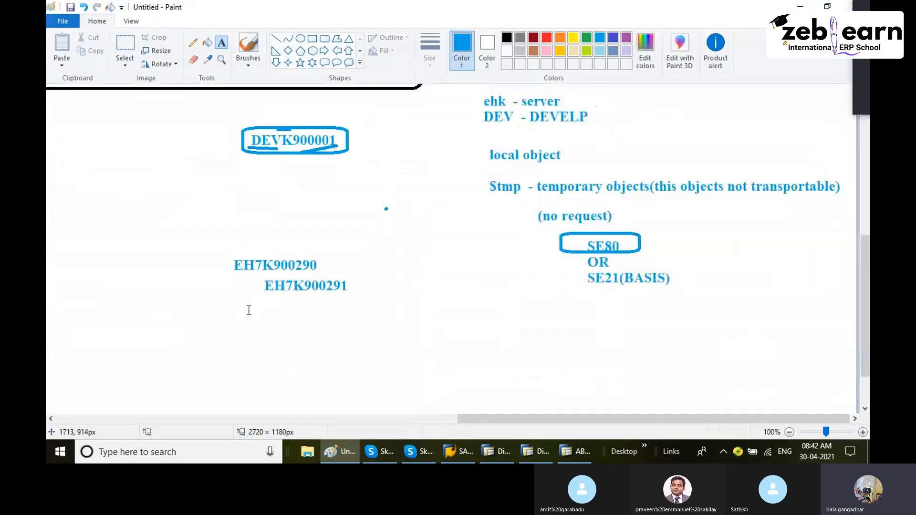
pyautogui.click(223, 333)
pyautogui.click(126, 312)
pyautogui.click(88, 284)
pyautogui.write('EH7K900292')
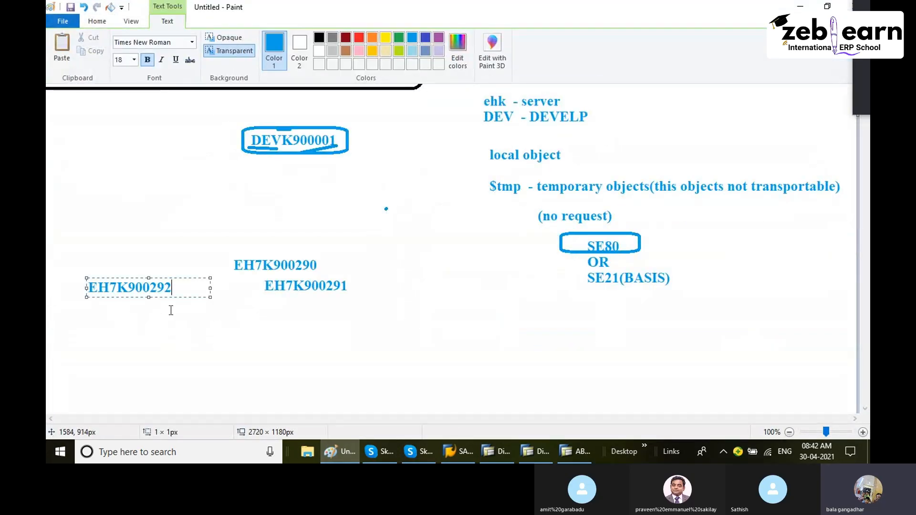
pyautogui.press('Return')
pyautogui.write('EH7K900292')
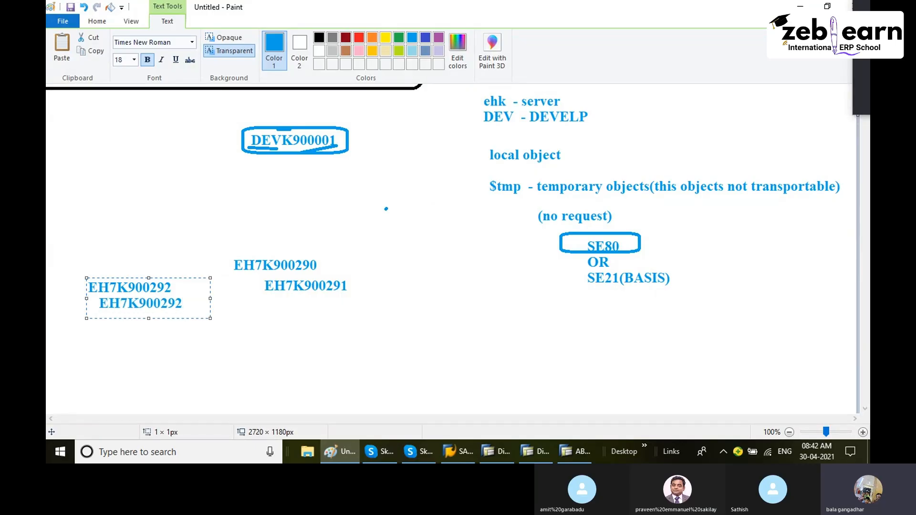
pyautogui.press('BackSpace')
pyautogui.write('3')
pyautogui.click(298, 335)
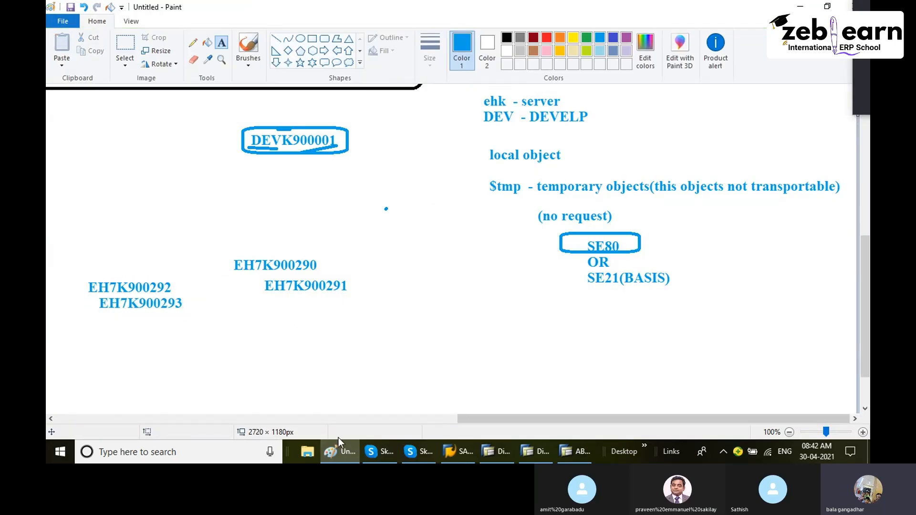
pyautogui.click(351, 445)
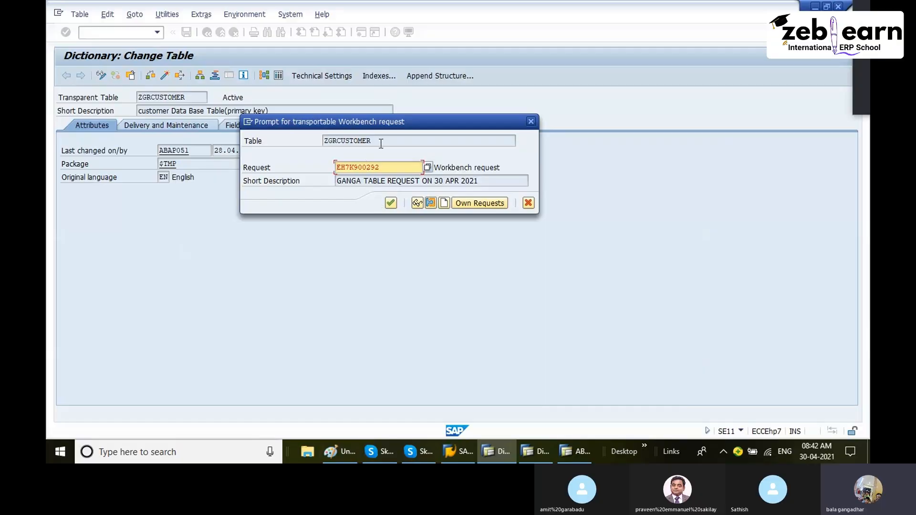
# - Assign the table change to the new workbench request, then save and activate ZGRCUSTOMER
pyautogui.click(391, 202)
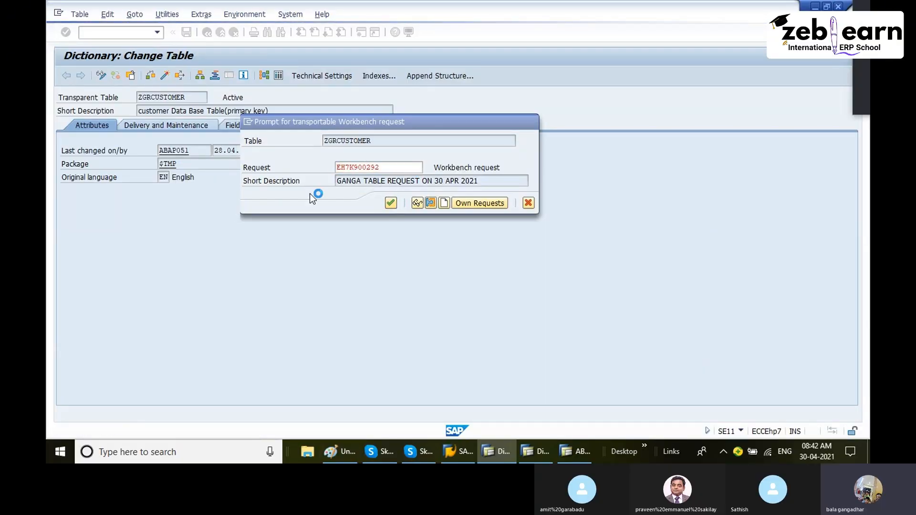
pyautogui.press('Tab')
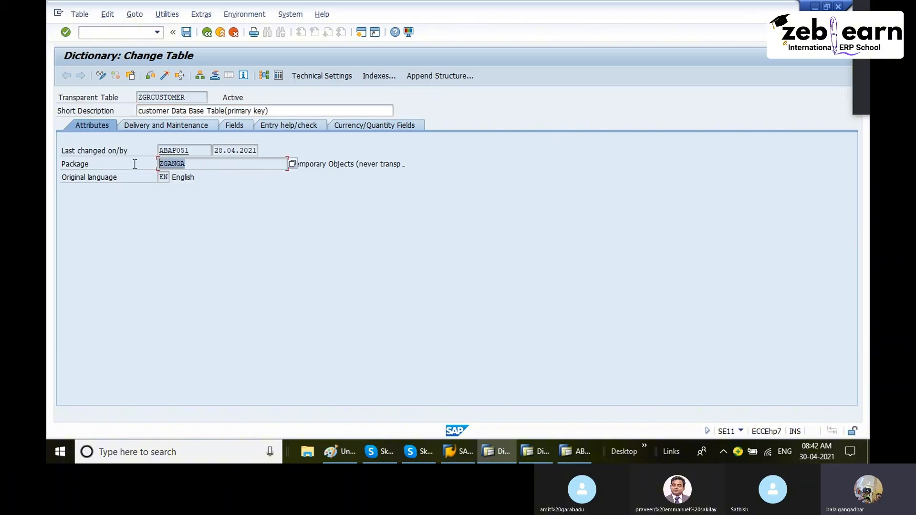
pyautogui.click(187, 34)
pyautogui.click(152, 76)
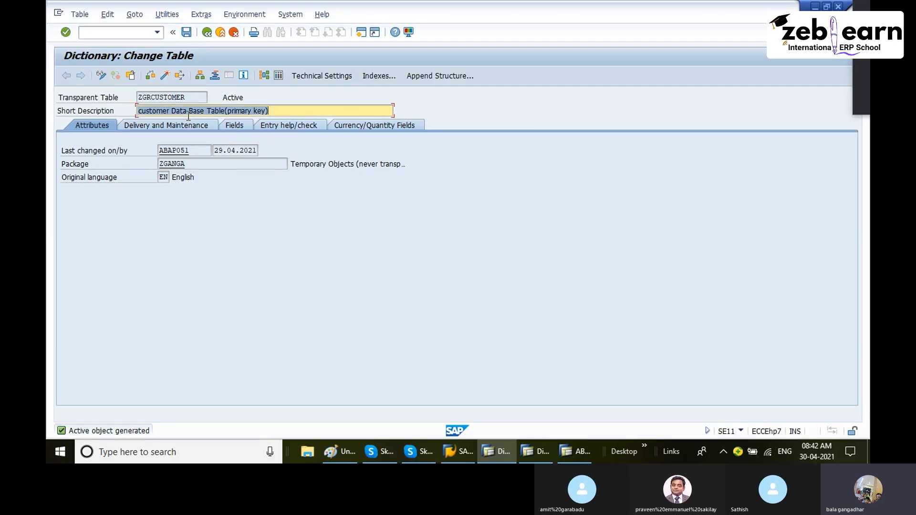
# - Redisplay ZGRCUSTOMER to check its package on the Attributes tab, then exit to SAP Easy Access
pyautogui.moveTo(300, 165); pyautogui.dragTo(399, 180)
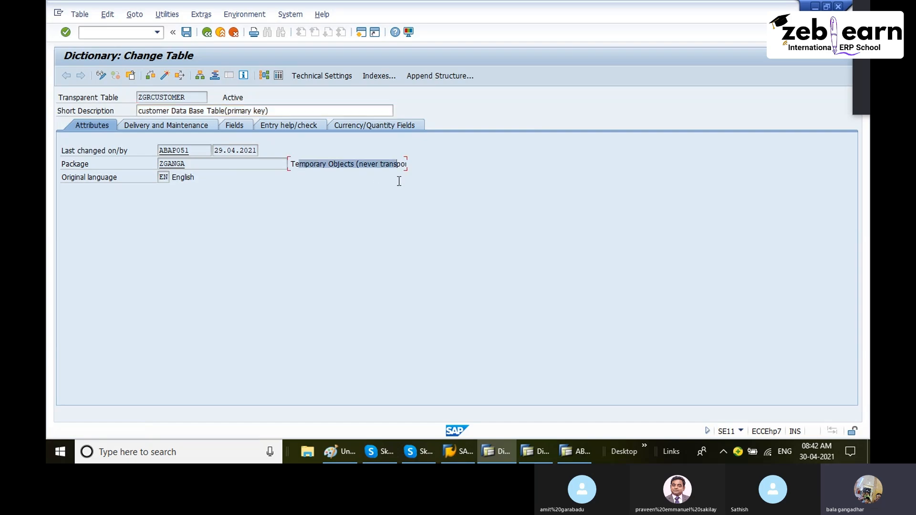
pyautogui.click(208, 34)
pyautogui.click(117, 256)
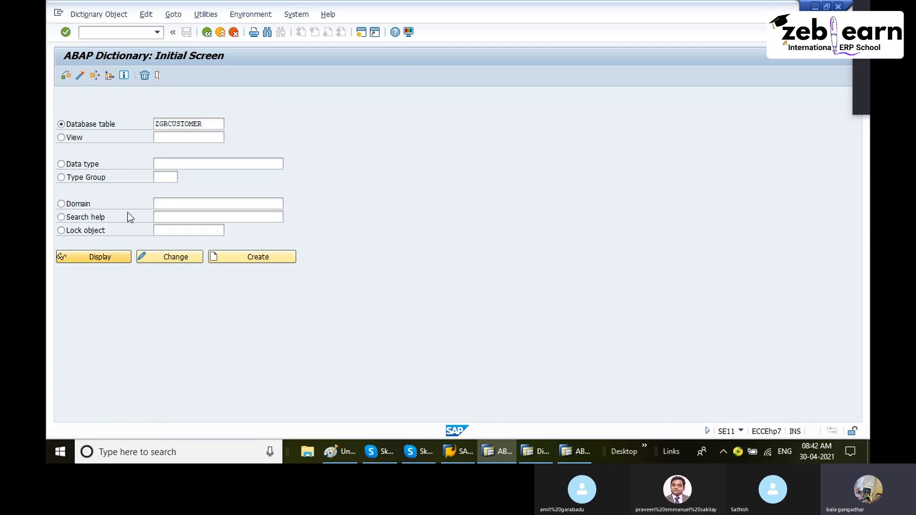
pyautogui.click(97, 126)
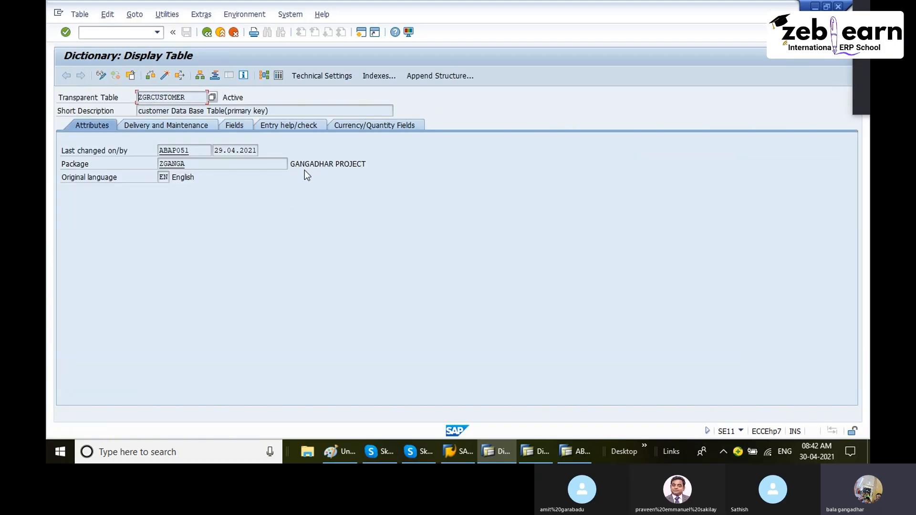
pyautogui.moveTo(289, 164); pyautogui.dragTo(389, 174)
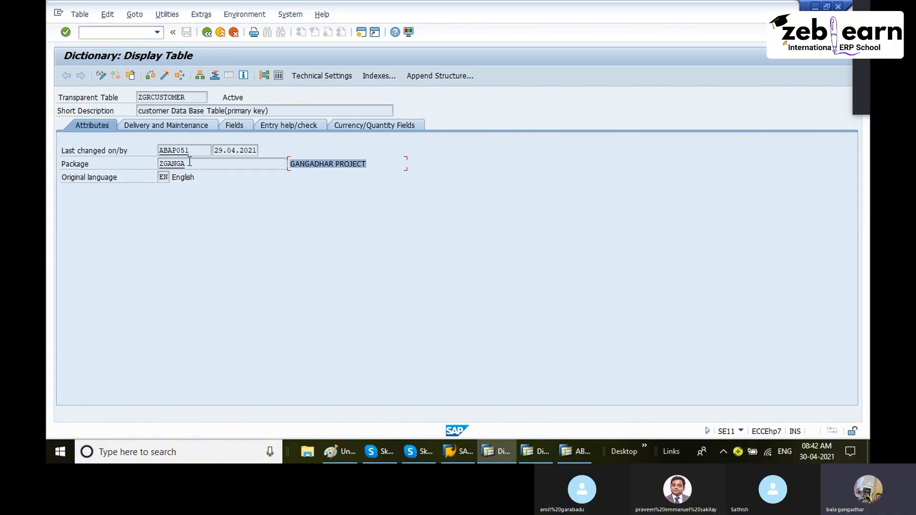
pyautogui.moveTo(190, 164); pyautogui.dragTo(142, 165)
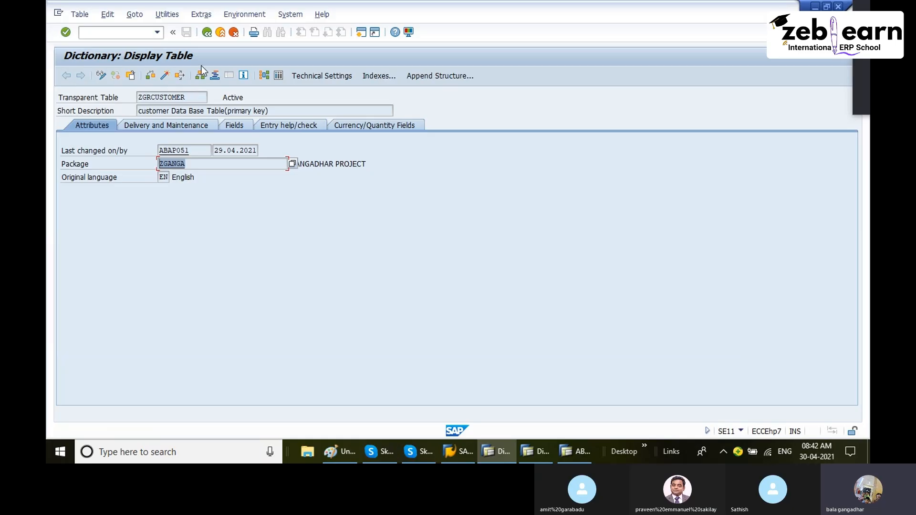
pyautogui.click(208, 33)
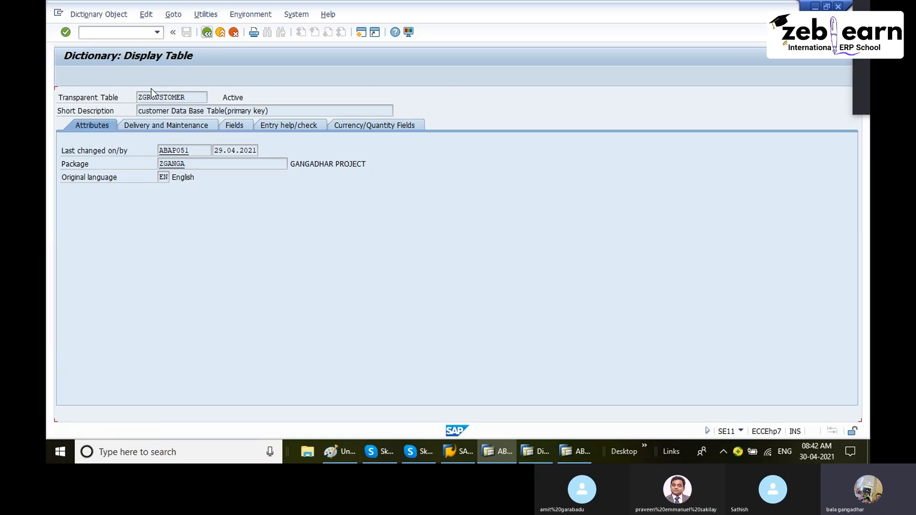
pyautogui.click(210, 34)
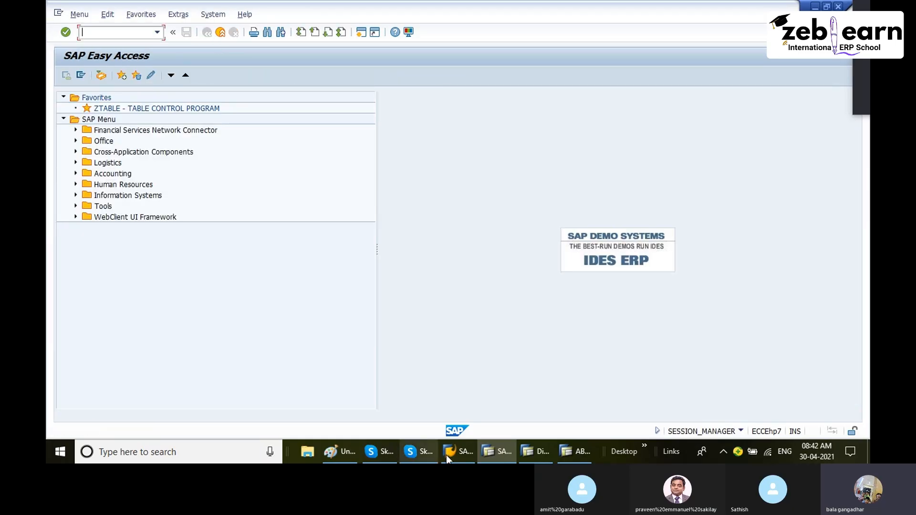
# - Return to the SAP Easy Access window and open the Object Navigator with transaction SE80
pyautogui.click(568, 448)
pyautogui.click(542, 451)
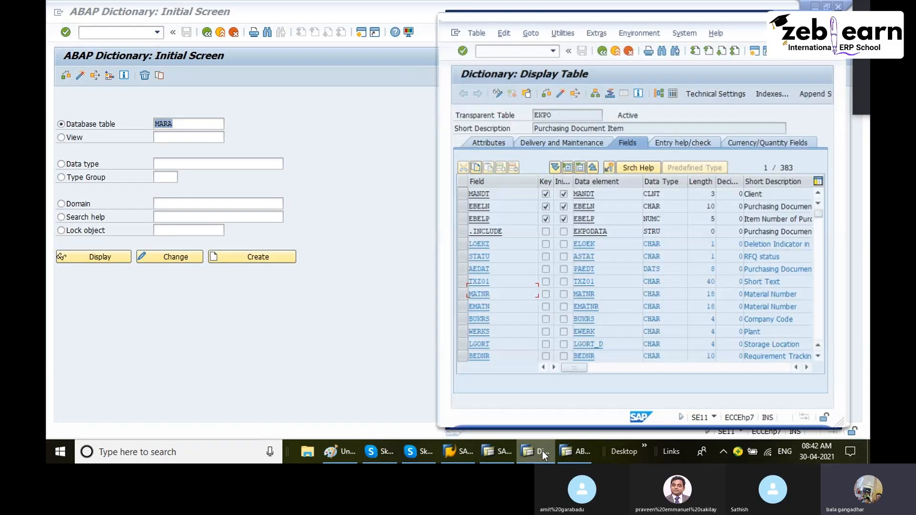
pyautogui.click(502, 452)
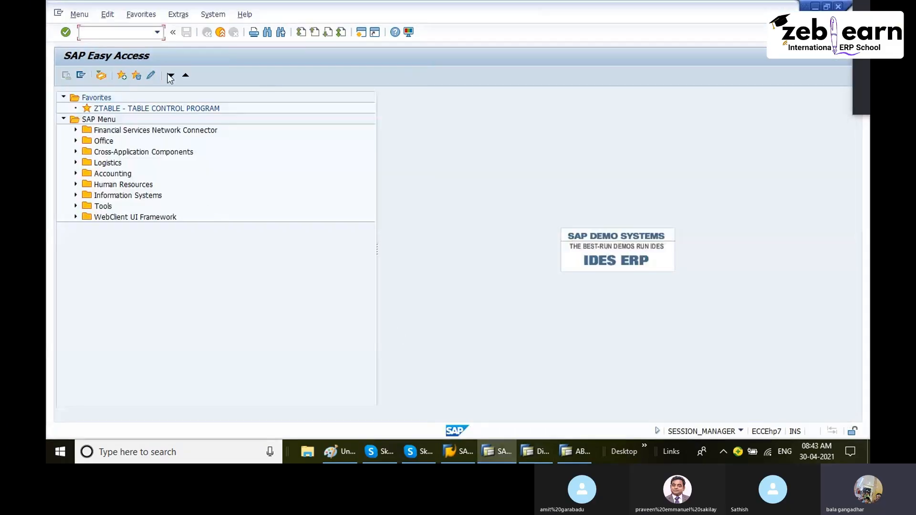
pyautogui.write('SE80')
pyautogui.press('Return')
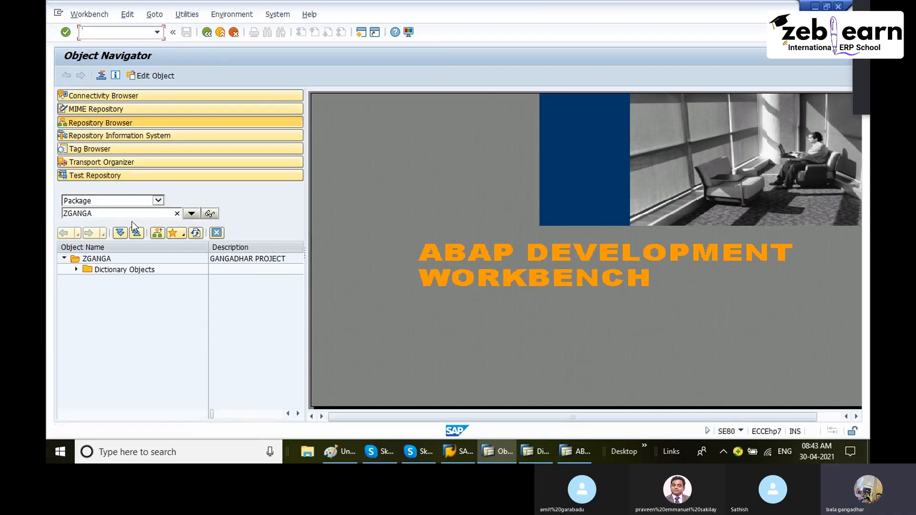
# - Expand package ZGANGA's Dictionary Objects and Database Tables nodes and open table ZGRCUSTOMER for display
pyautogui.click(96, 260)
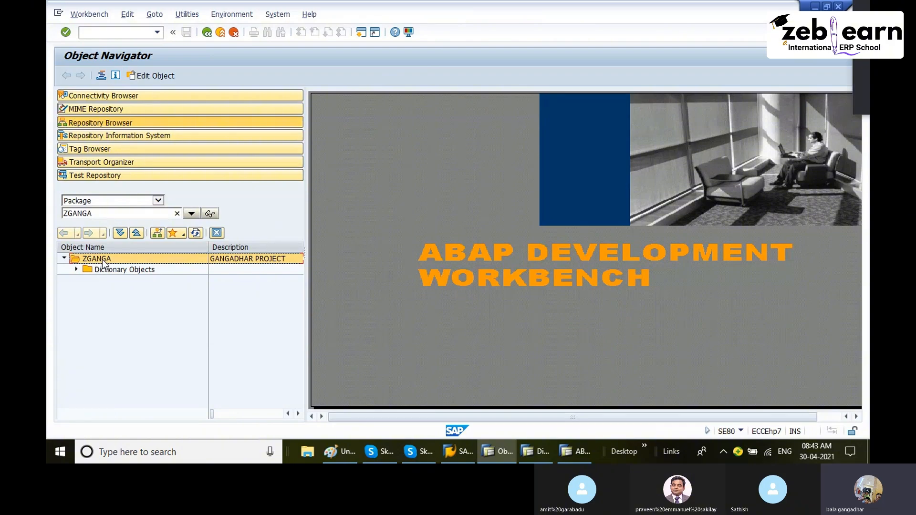
pyautogui.click(107, 270)
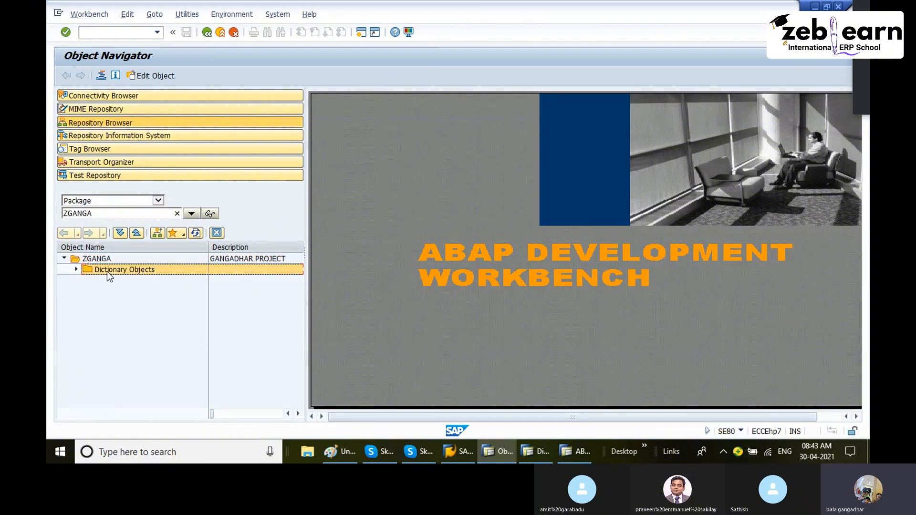
pyautogui.click(76, 270)
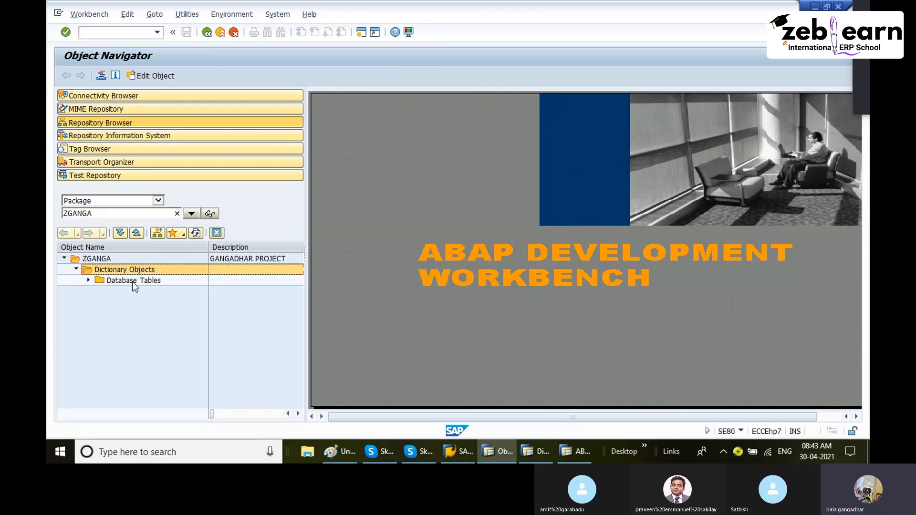
pyautogui.click(133, 282)
pyautogui.click(88, 281)
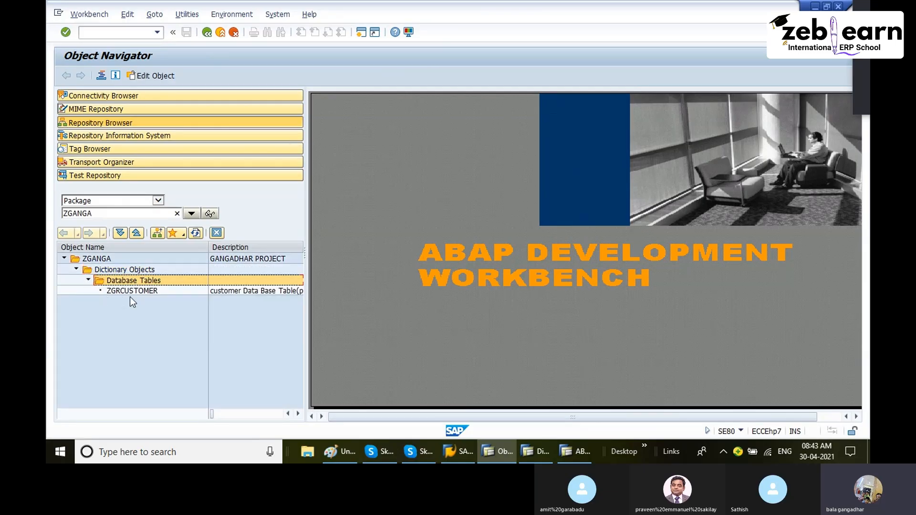
pyautogui.click(131, 292)
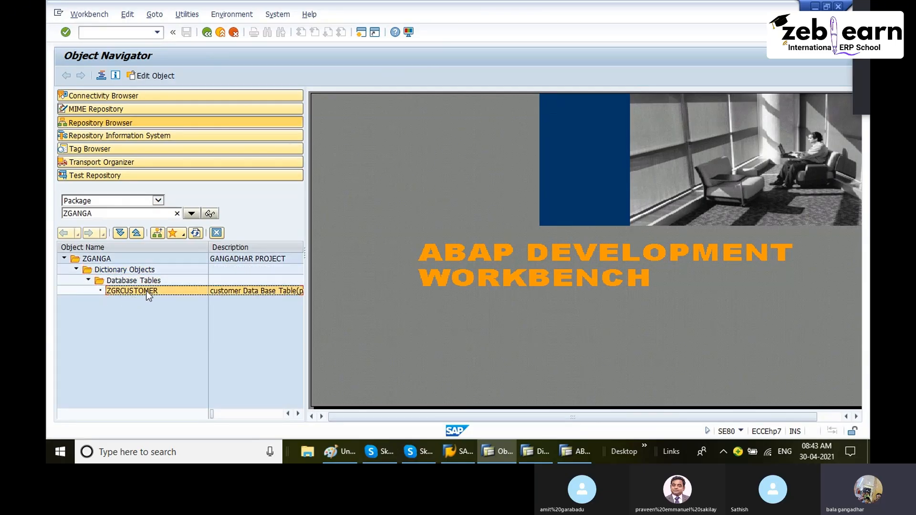
pyautogui.doubleClick(147, 292)
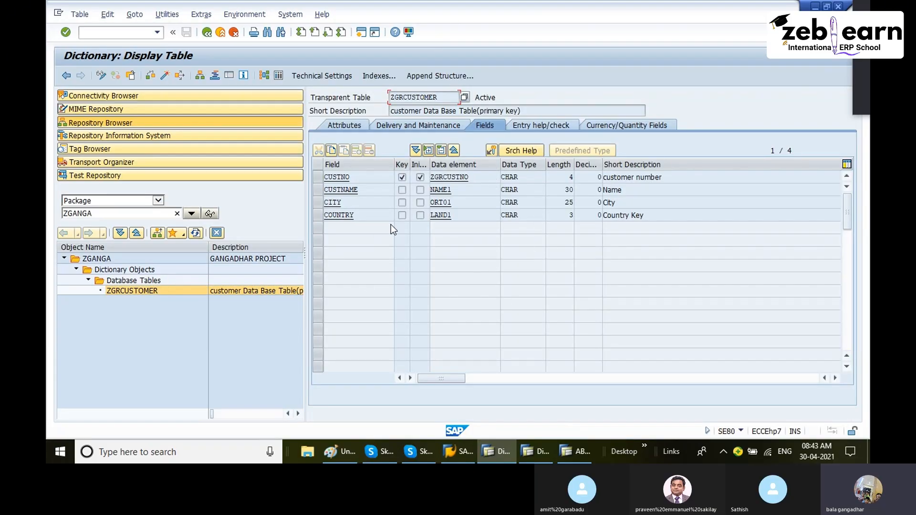
# - Collapse the ZGANGA package tree in the Object Navigator
pyautogui.click(75, 270)
pyautogui.click(76, 270)
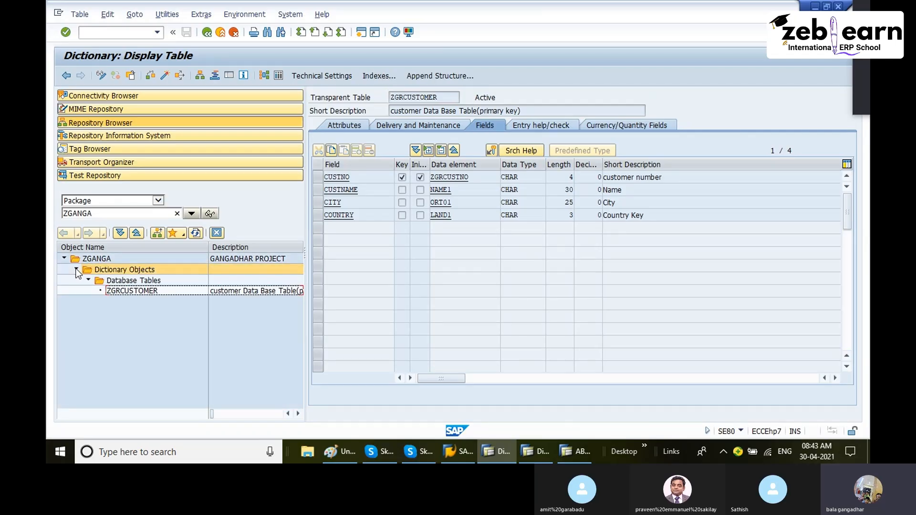
pyautogui.click(135, 294)
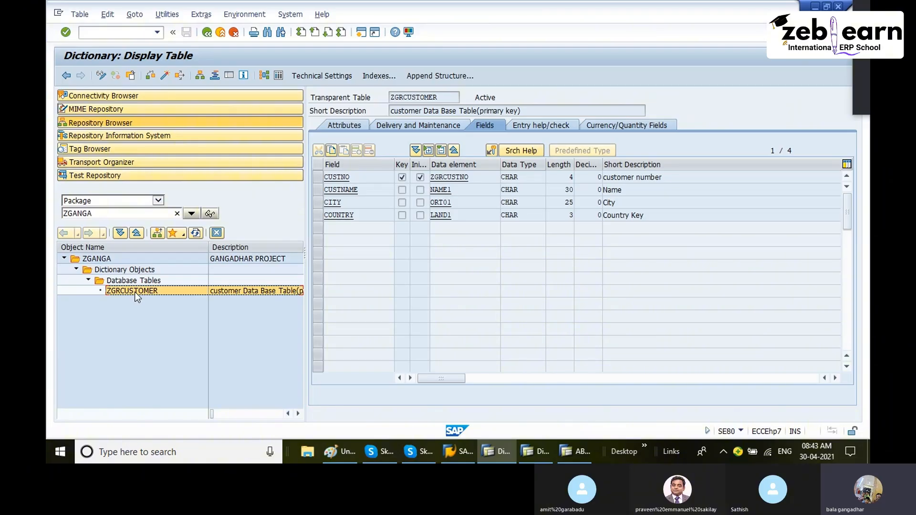
pyautogui.click(71, 260)
pyautogui.click(64, 259)
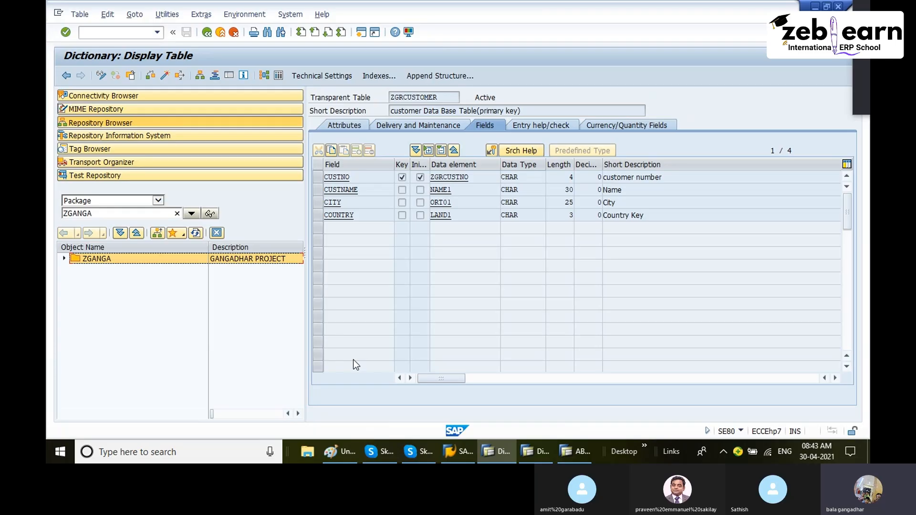
# - Back out of the Object Navigator to SAP Easy Access and switch to the Paint diagram
pyautogui.click(342, 454)
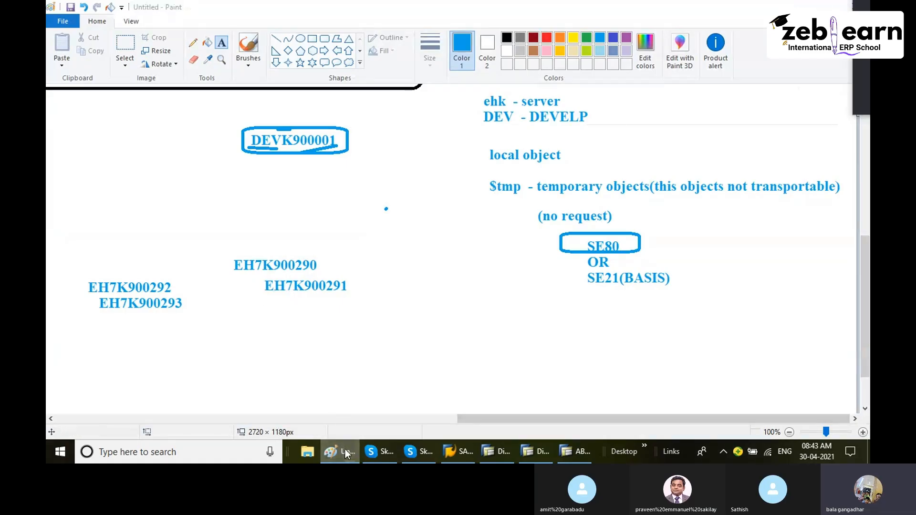
pyautogui.click(347, 453)
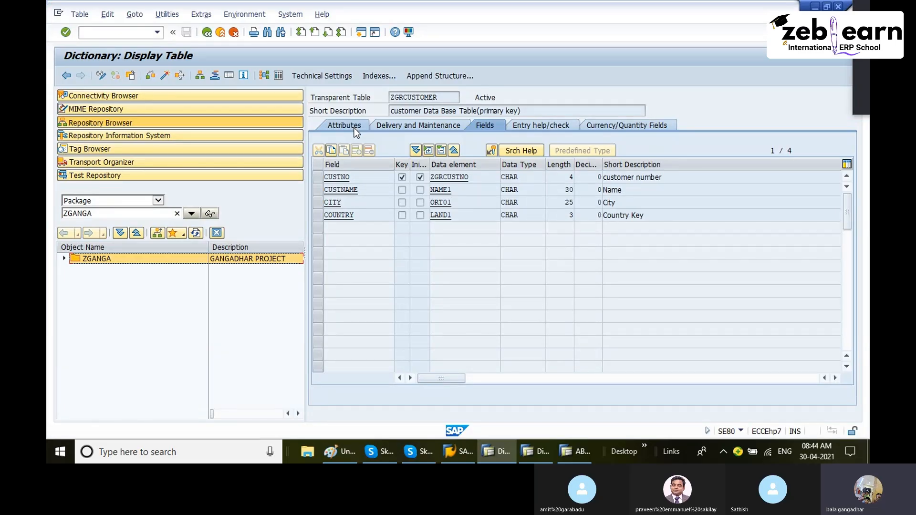
pyautogui.click(208, 35)
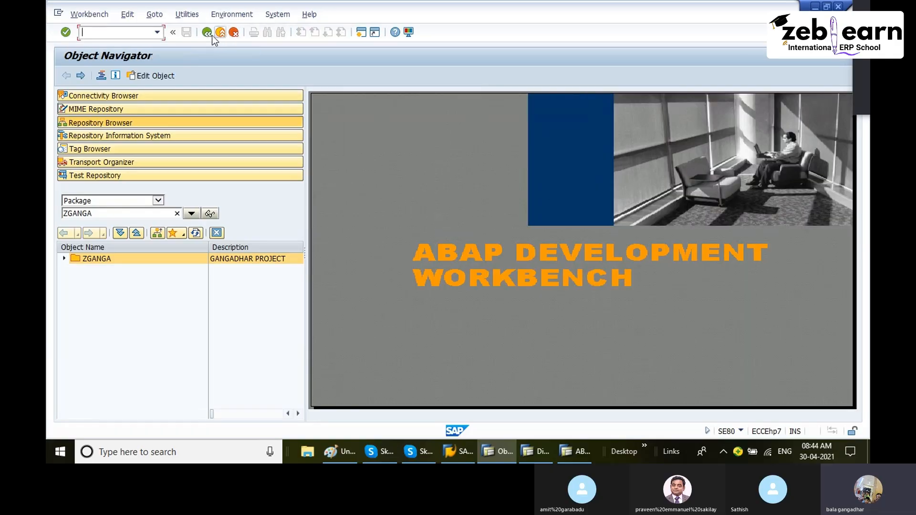
pyautogui.click(207, 35)
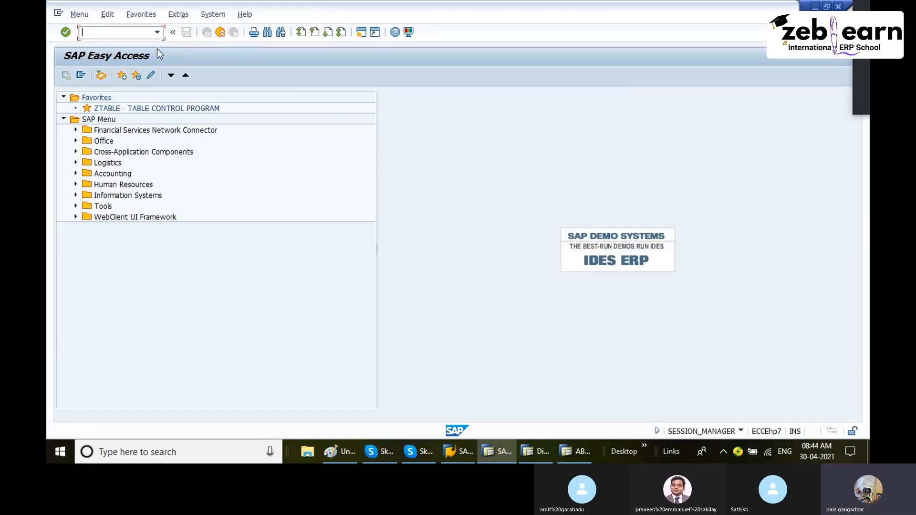
pyautogui.click(335, 441)
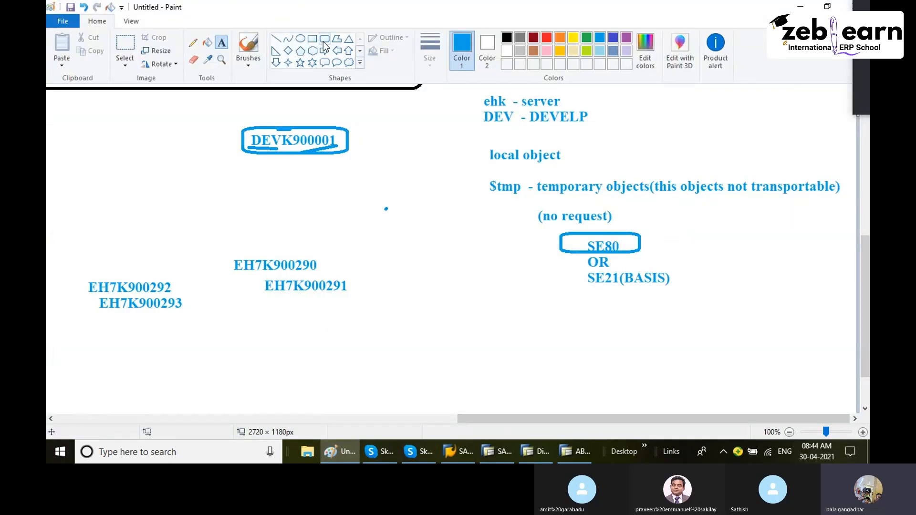
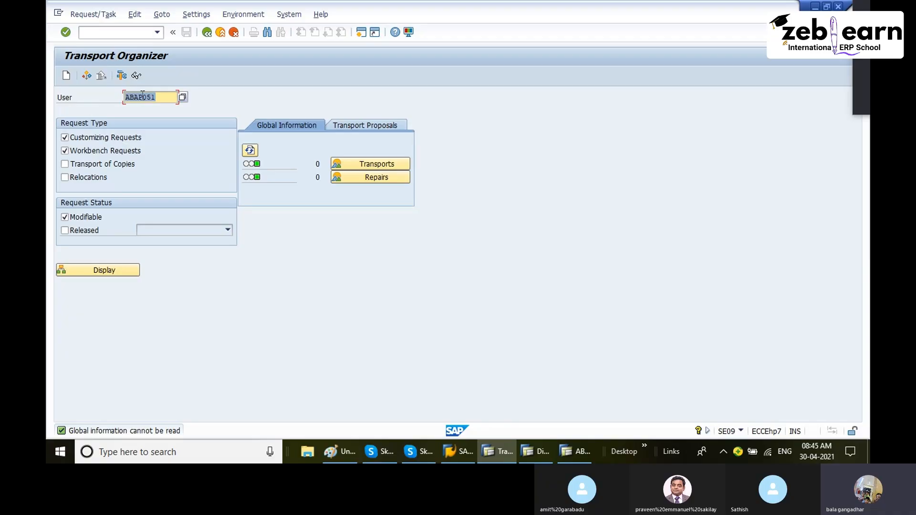
# - Display only the modifiable workbench requests in the Transport Organizer, excluding customizing requests
pyautogui.click(742, 432)
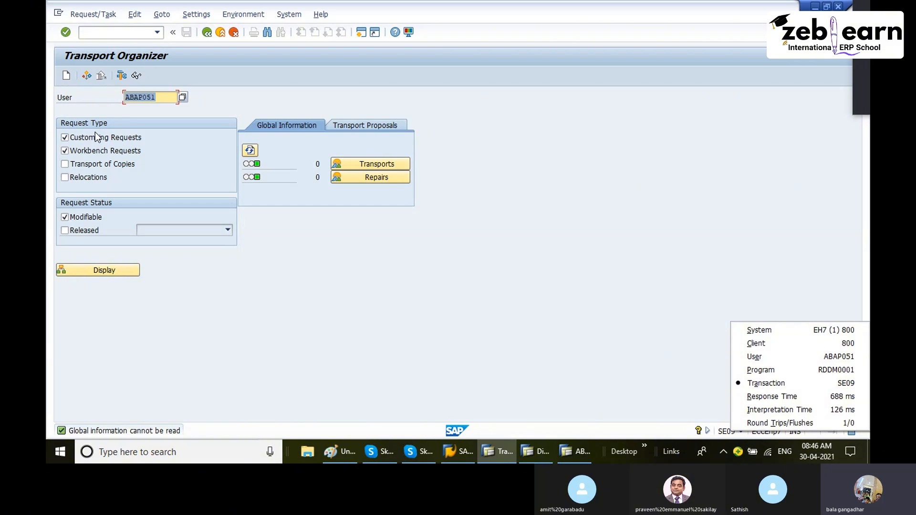
pyautogui.click(65, 138)
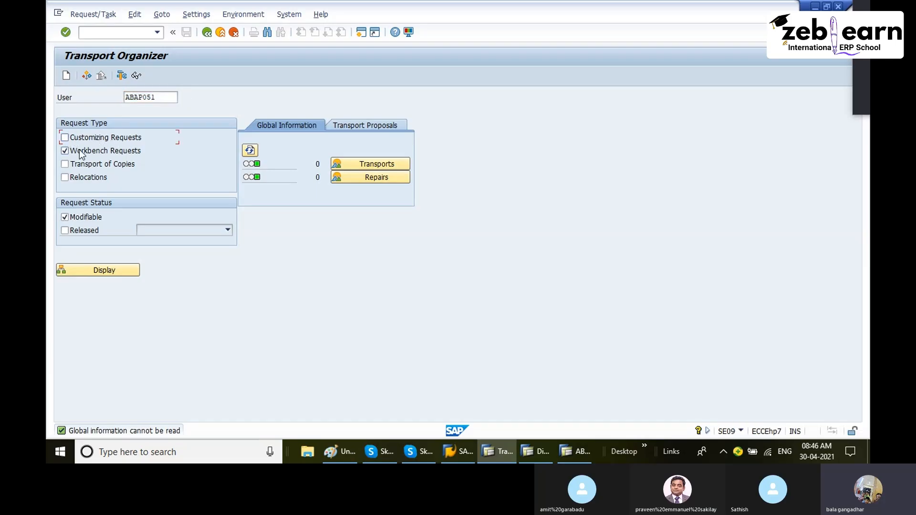
pyautogui.click(67, 153)
pyautogui.click(65, 151)
pyautogui.click(66, 141)
pyautogui.click(65, 140)
pyautogui.click(111, 271)
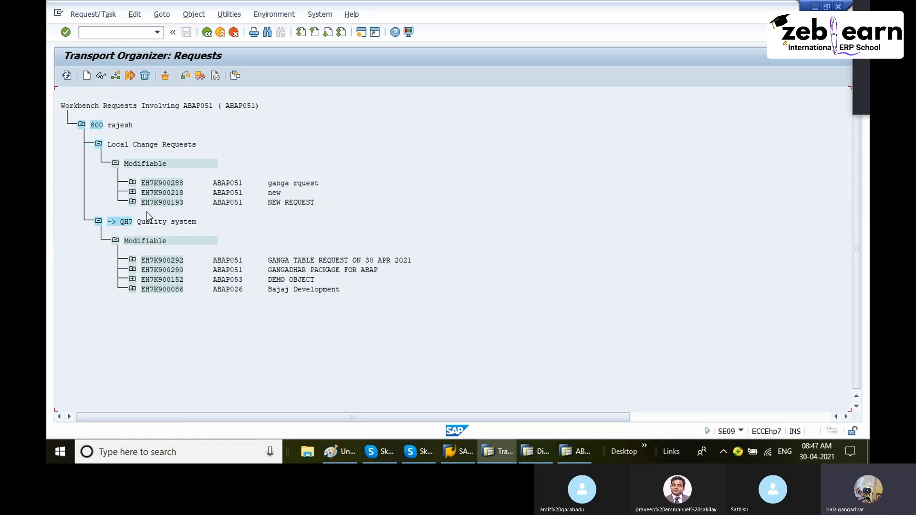
# - Expand the local change request EH7K900218 to inspect its task, and collapse it again
pyautogui.click(132, 192)
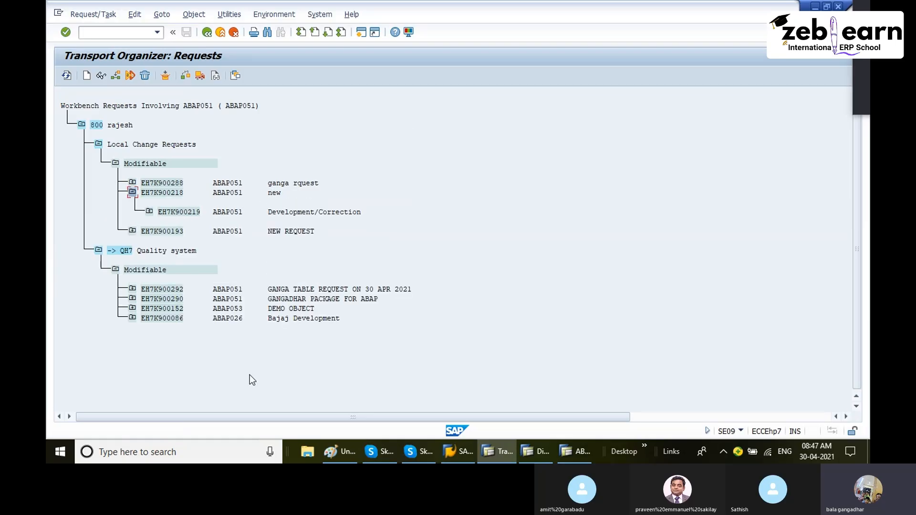
pyautogui.click(346, 454)
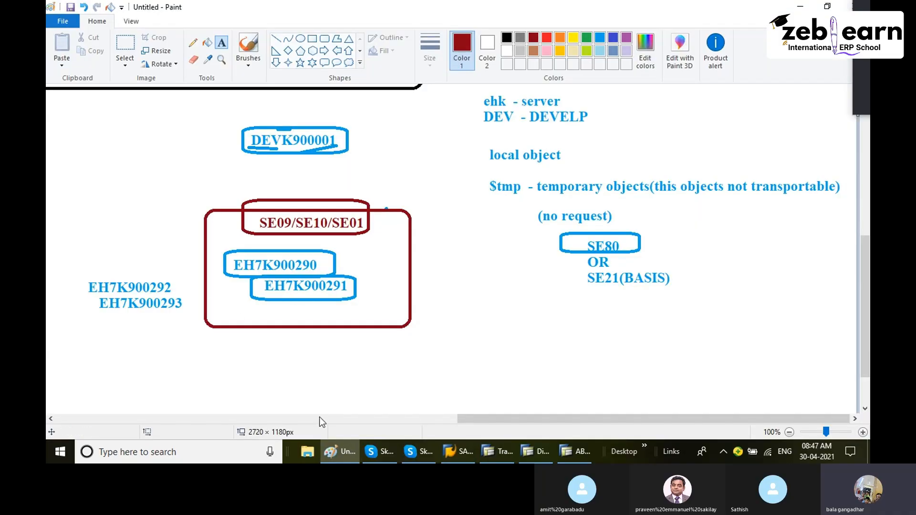
pyautogui.click(345, 453)
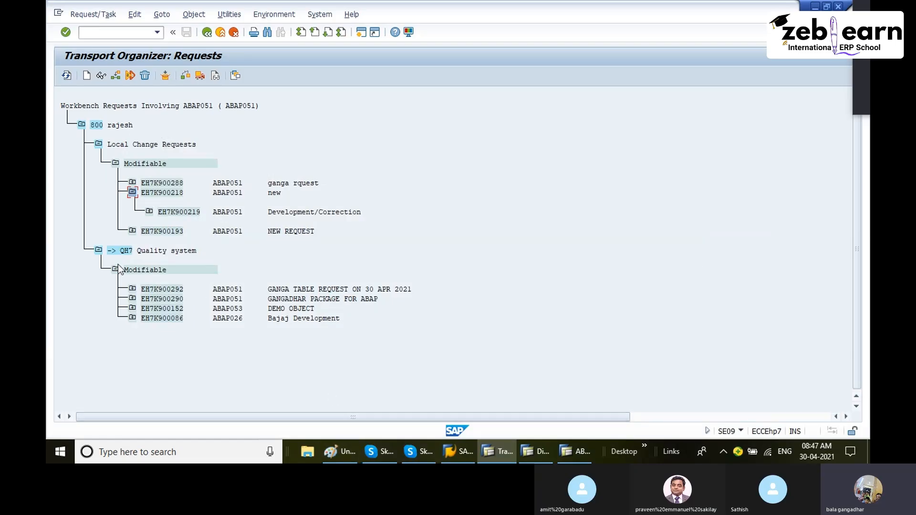
pyautogui.click(132, 193)
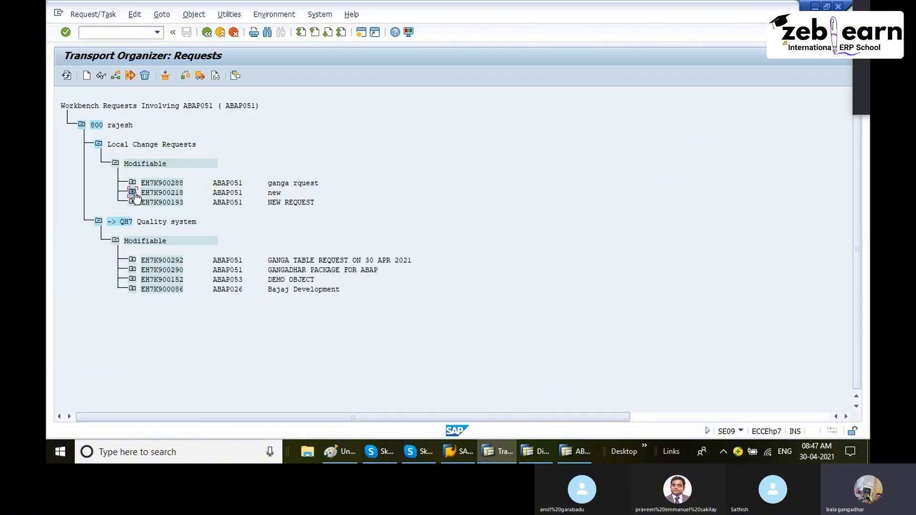
# - Expand request EH7K900292 in the quality system branch to show its task
pyautogui.click(300, 262)
pyautogui.click(133, 261)
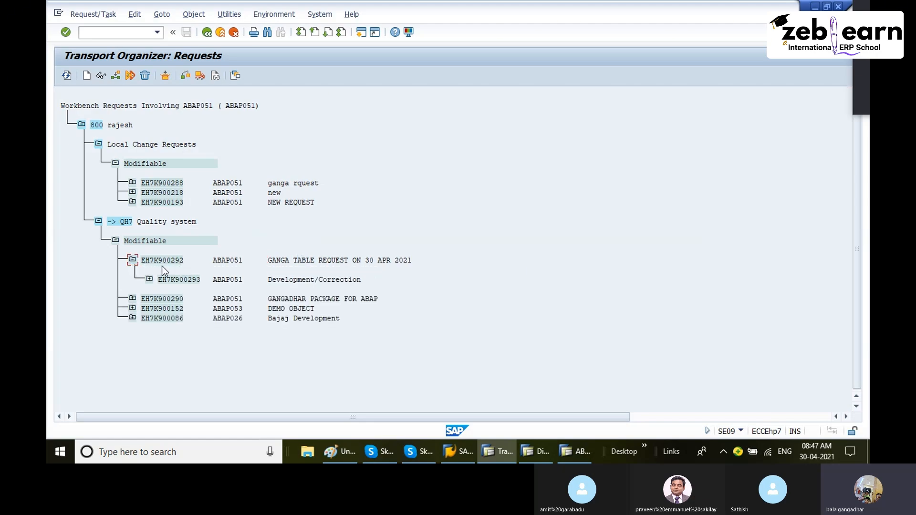
pyautogui.click(177, 263)
pyautogui.click(344, 452)
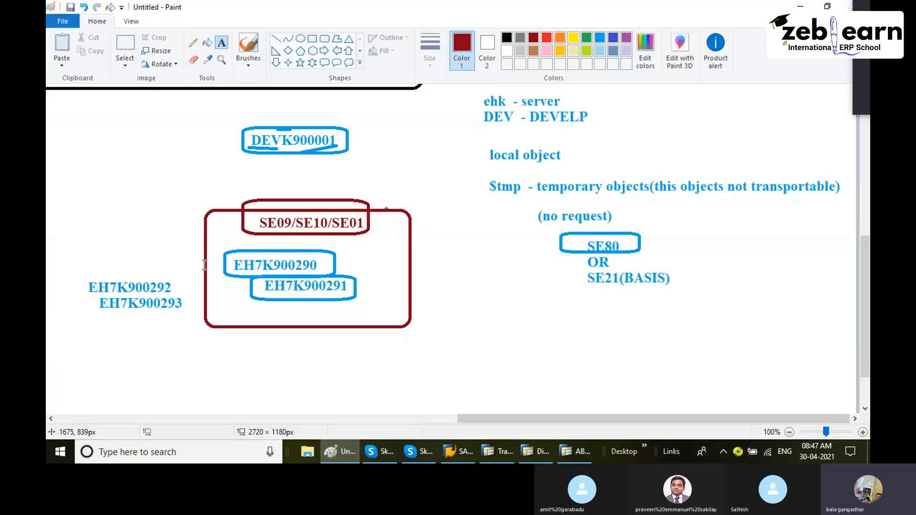
pyautogui.moveTo(149, 278); pyautogui.dragTo(282, 316)
pyautogui.click(190, 298)
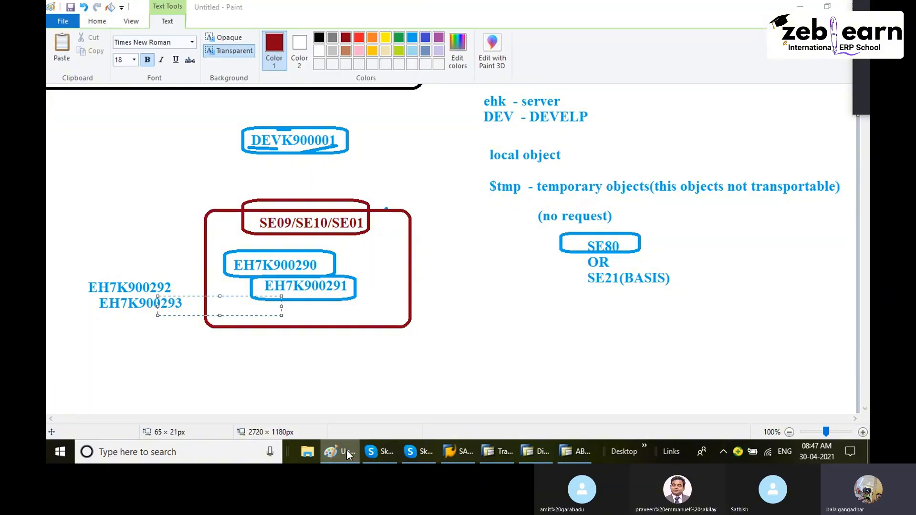
pyautogui.click(342, 446)
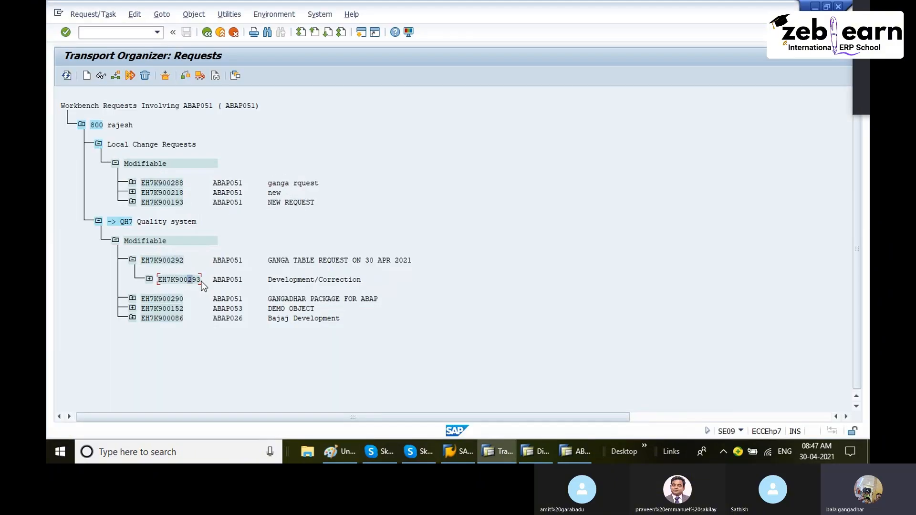
# - Expand task EH7K900293 down to table ZGRCUSTOMER and request EH7K900290 down to package ZGANGA
pyautogui.click(149, 278)
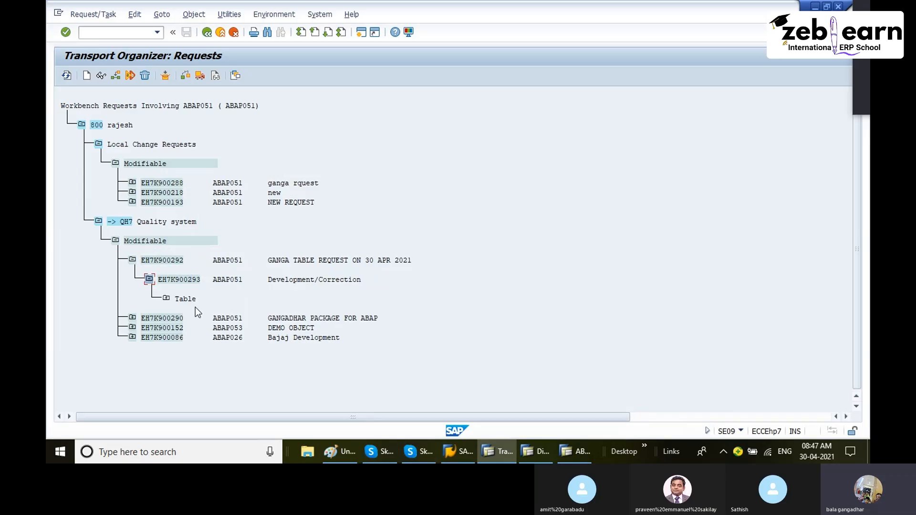
pyautogui.click(167, 299)
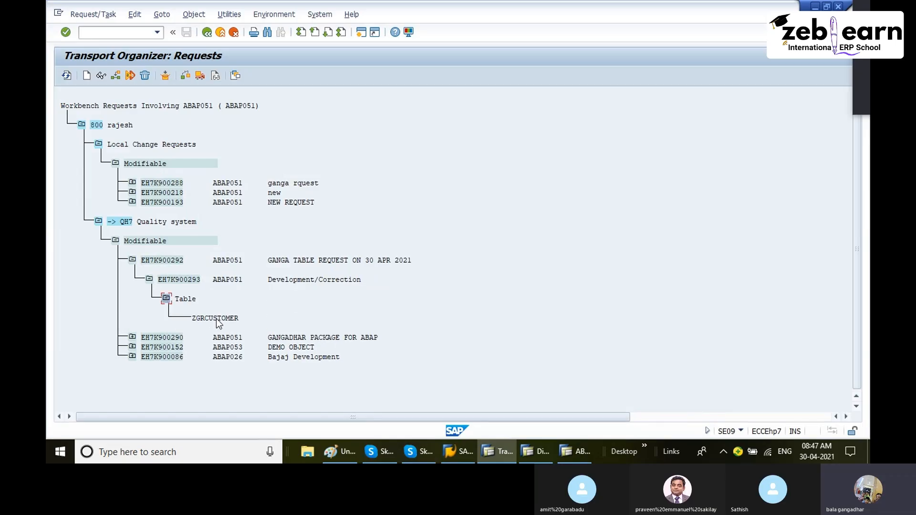
pyautogui.click(179, 340)
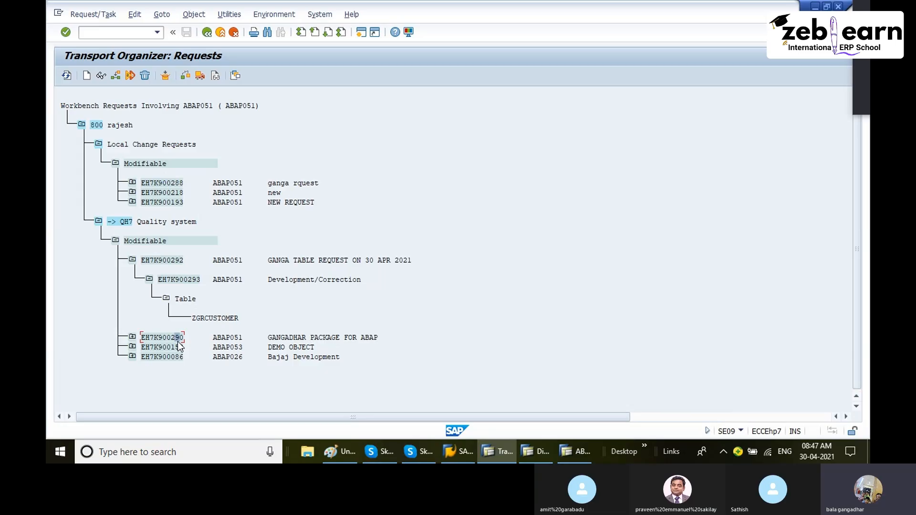
pyautogui.click(133, 338)
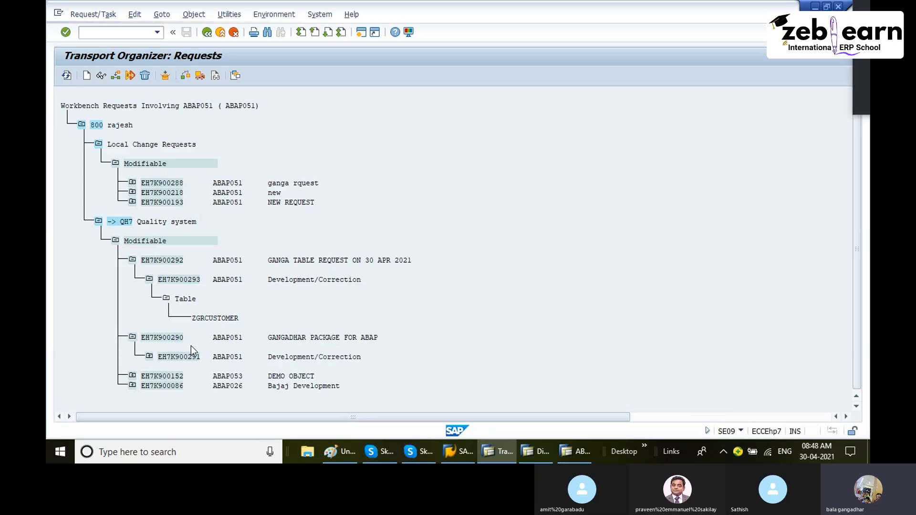
pyautogui.click(145, 358)
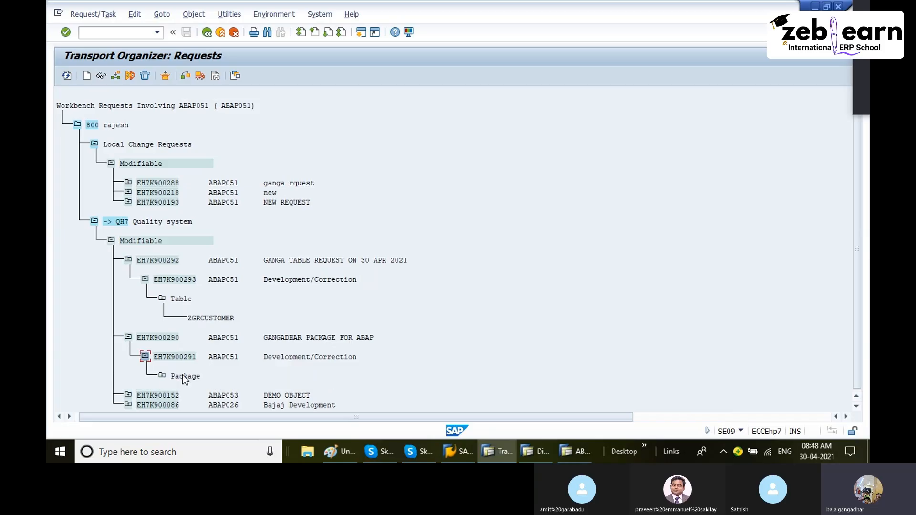
pyautogui.click(162, 377)
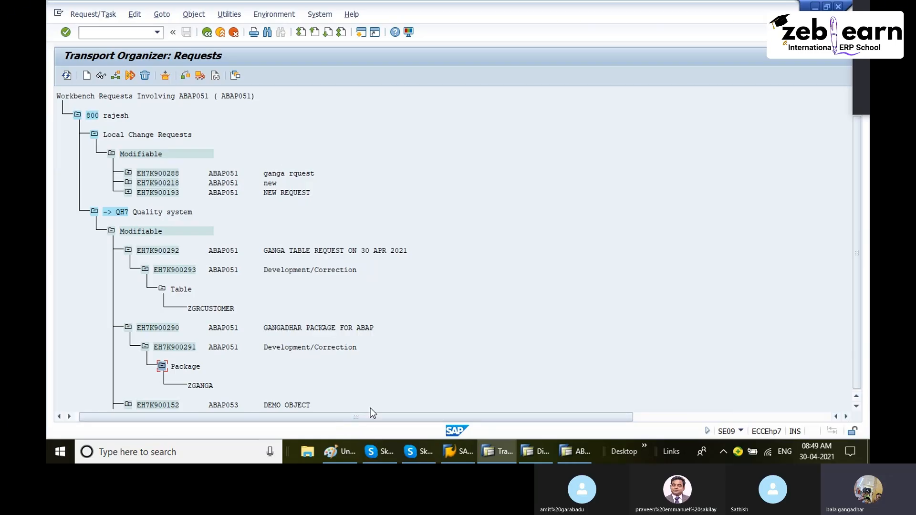
pyautogui.click(353, 451)
pyautogui.click(353, 452)
pyautogui.scroll(1, 199, 239)
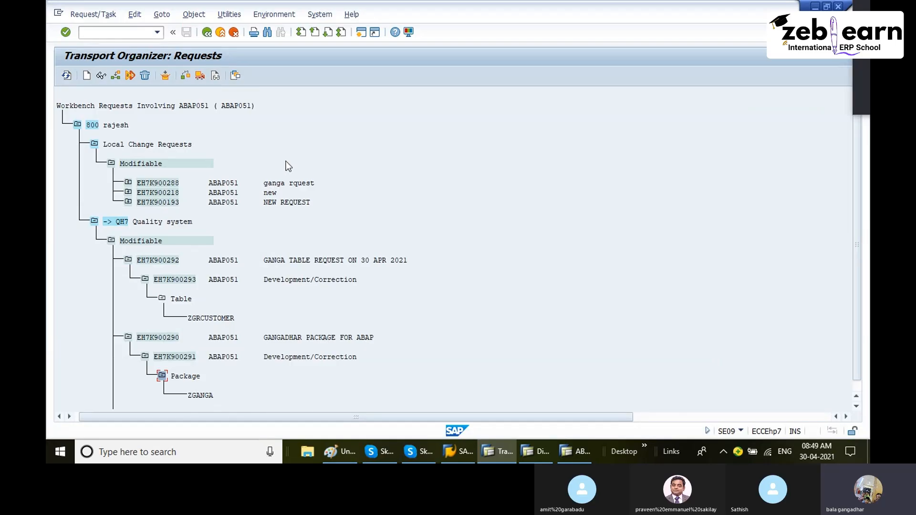
pyautogui.click(342, 449)
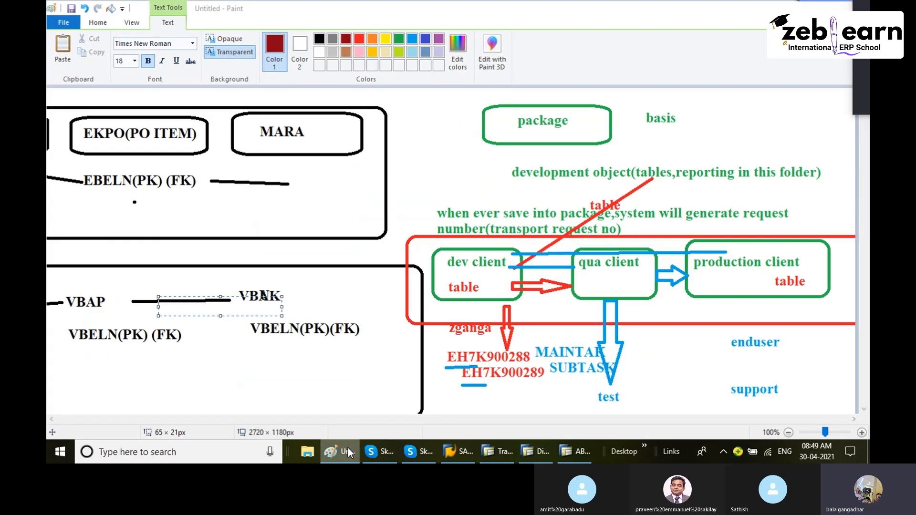
pyautogui.click(498, 451)
pyautogui.scroll(-1, 225, 194)
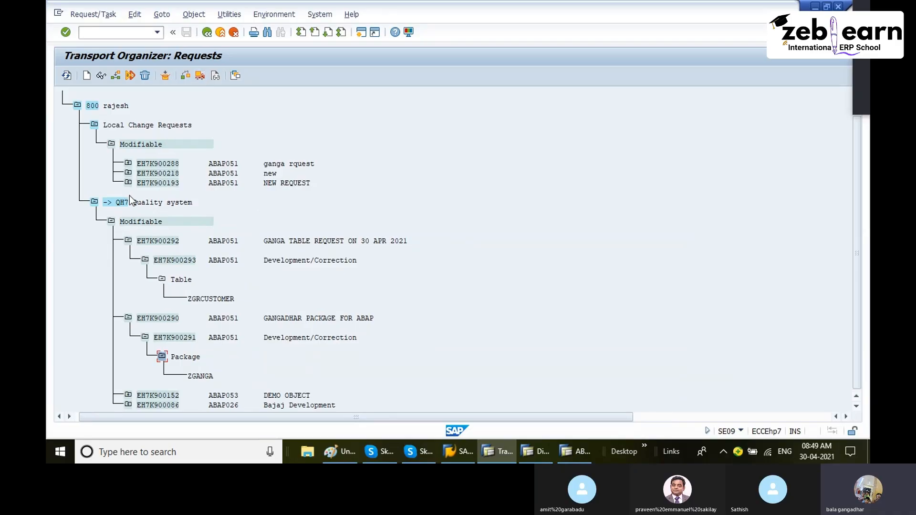
# - Release task EH7K900293 and its request EH7K900292 for transport to the quality system
pyautogui.click(120, 204)
pyautogui.click(178, 261)
pyautogui.click(200, 76)
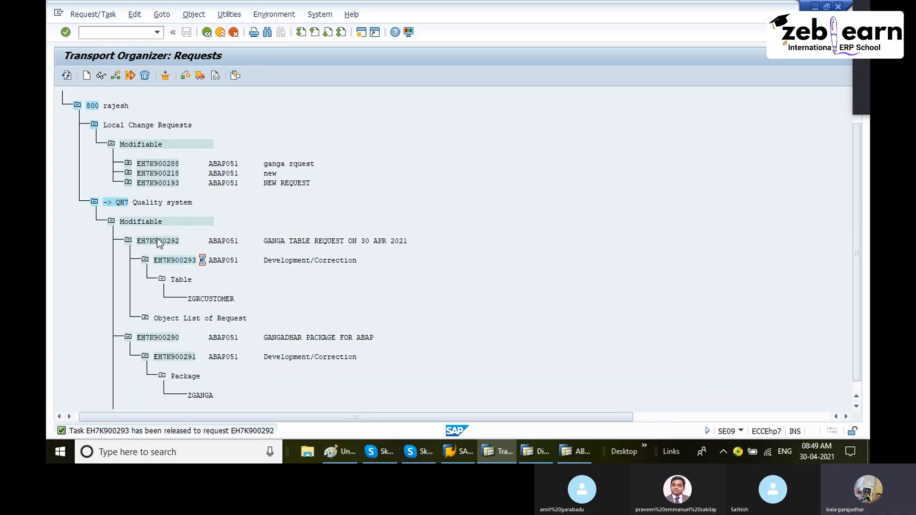
pyautogui.click(201, 77)
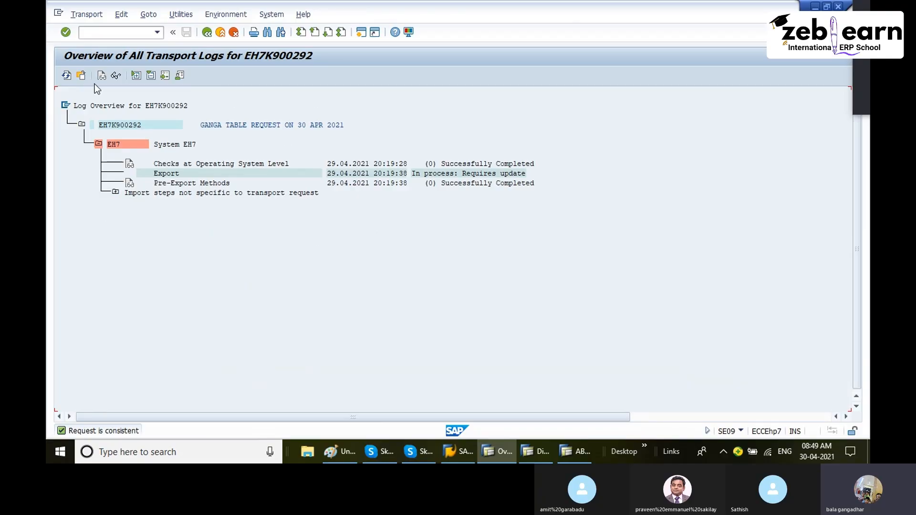
# - Refresh the transport log overview for EH7K900292 and return to the request list
pyautogui.click(68, 76)
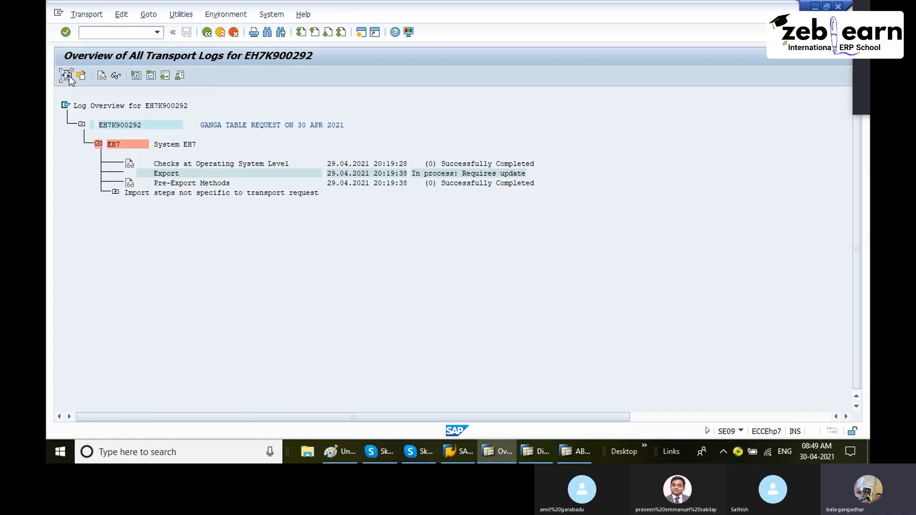
pyautogui.click(69, 76)
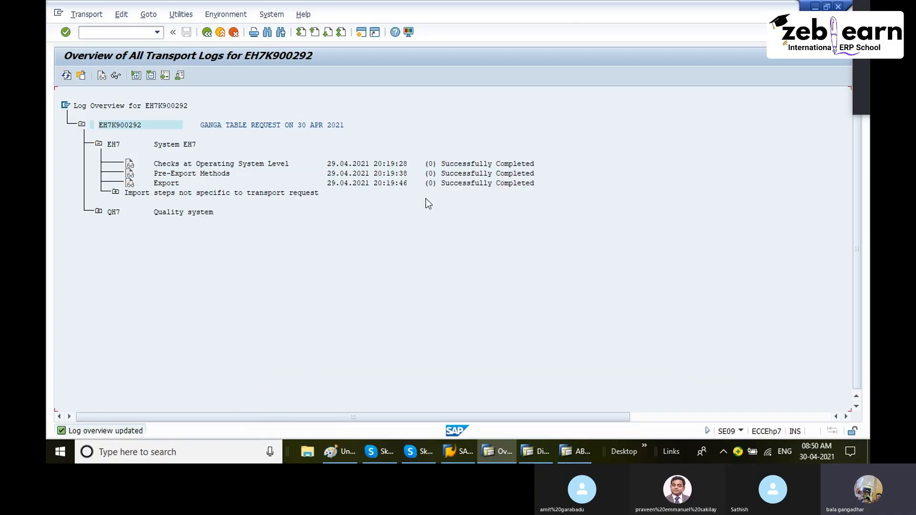
pyautogui.click(477, 165)
pyautogui.click(207, 33)
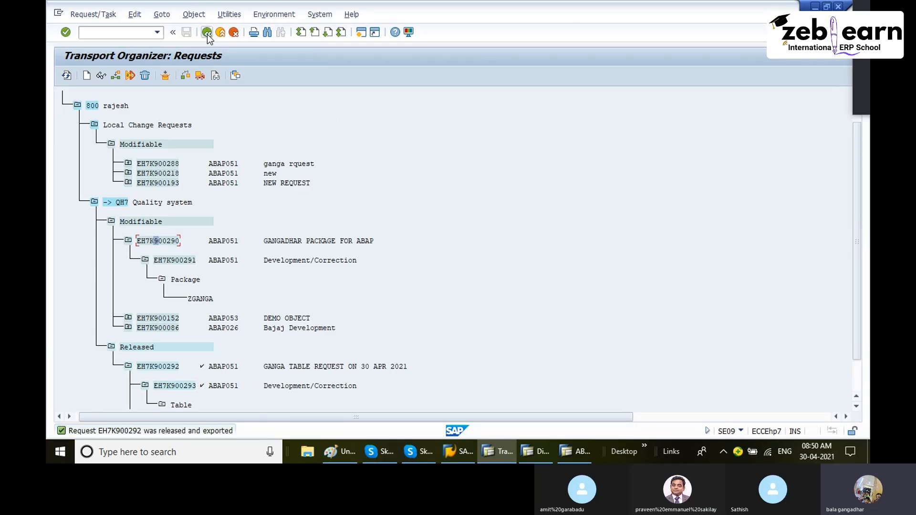
# - Refresh the request list and display only the released workbench requests
pyautogui.click(67, 75)
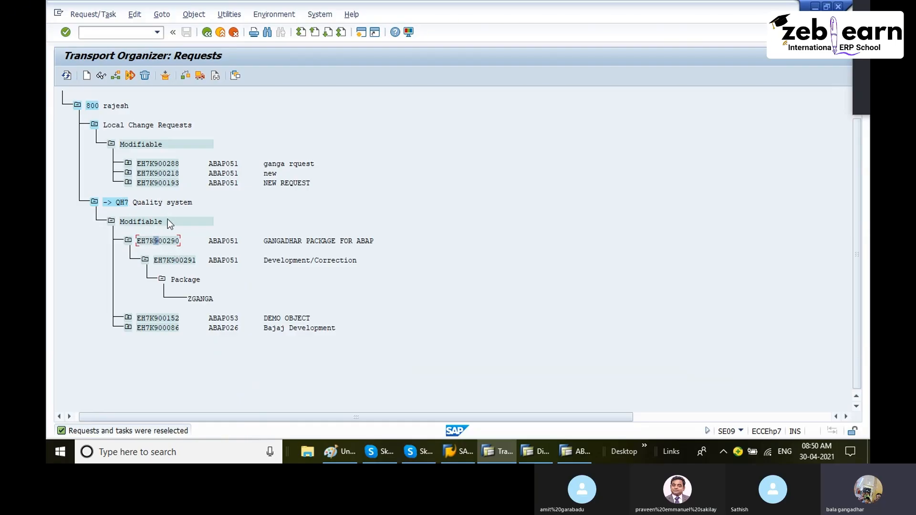
pyautogui.click(219, 33)
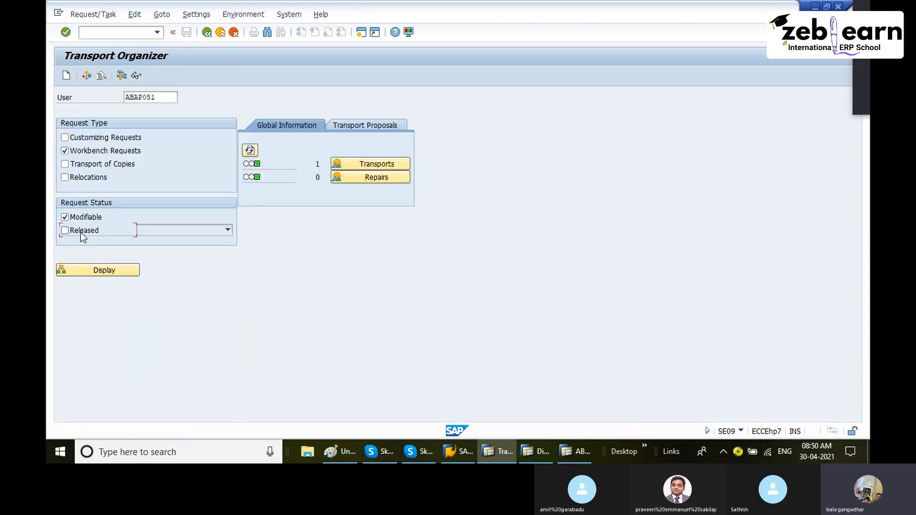
pyautogui.click(81, 233)
pyautogui.click(66, 218)
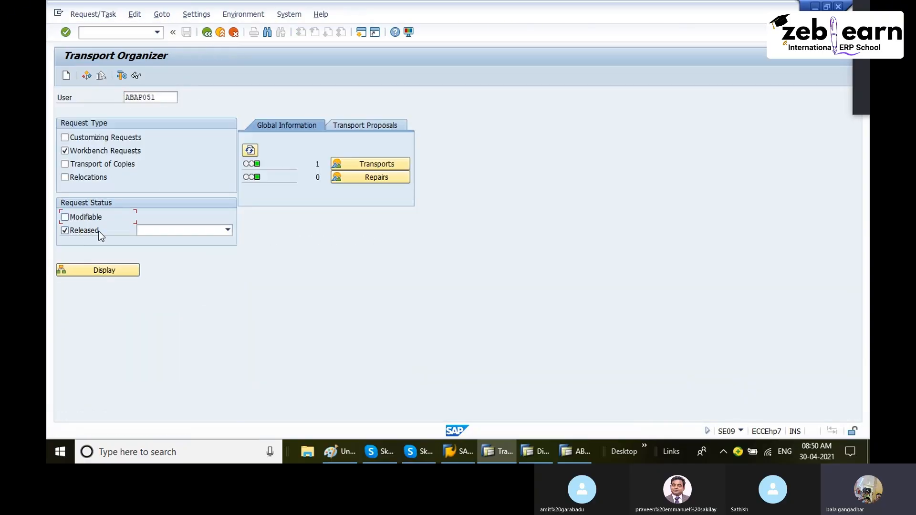
pyautogui.click(113, 270)
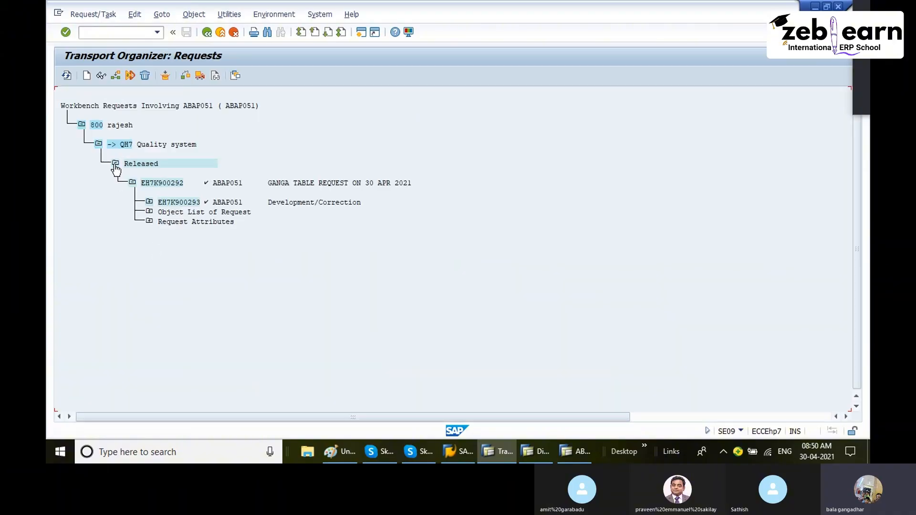
# - Expand the released task EH7K900293 and exit the Transport Organizer to SAP Easy Access
pyautogui.click(149, 202)
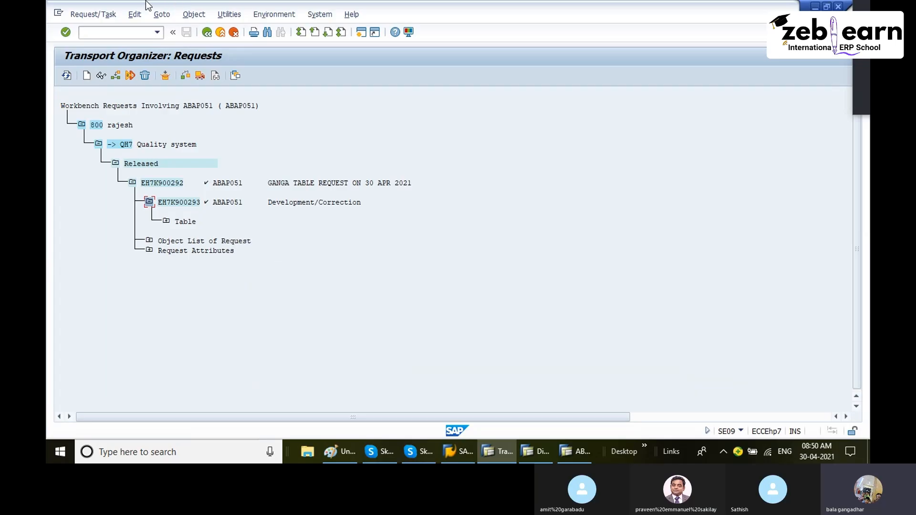
pyautogui.click(213, 33)
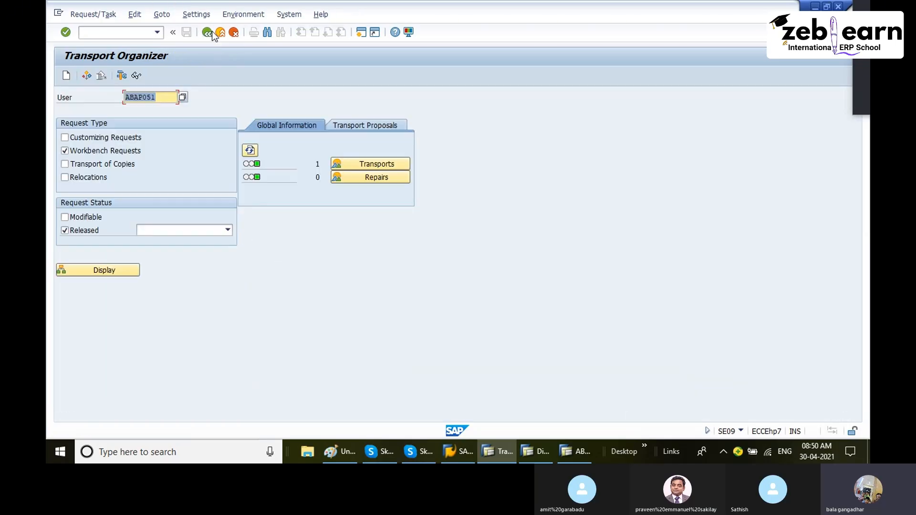
pyautogui.click(213, 33)
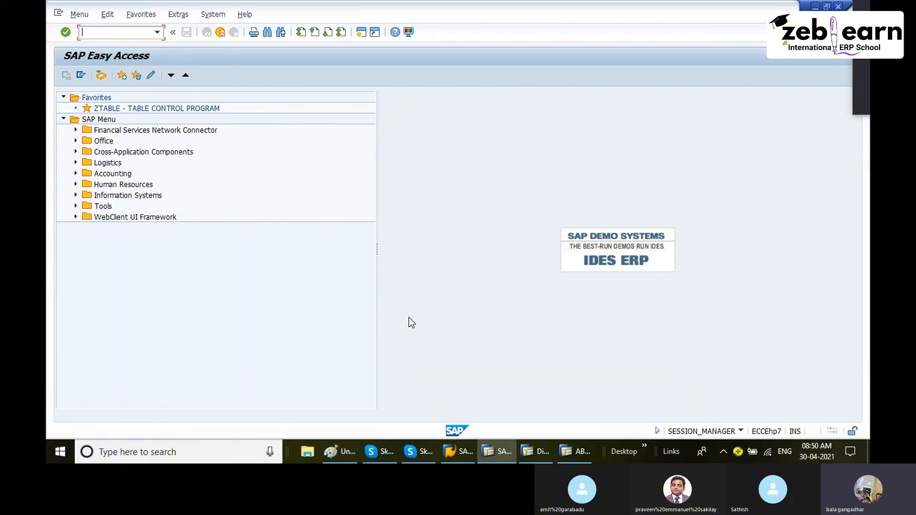
# - Switch to Paint, find an empty canvas area, and start a text note headed "VIEWS:"
pyautogui.click(343, 452)
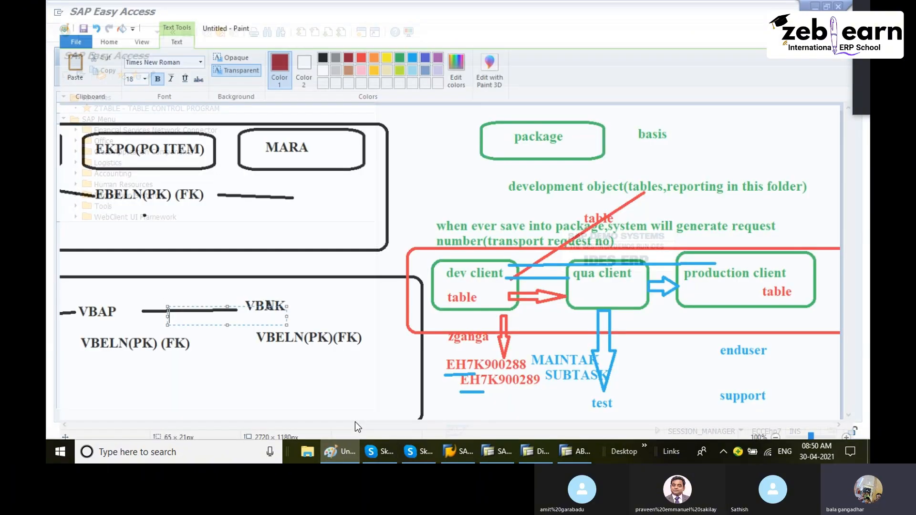
pyautogui.scroll(-7, 466, 229)
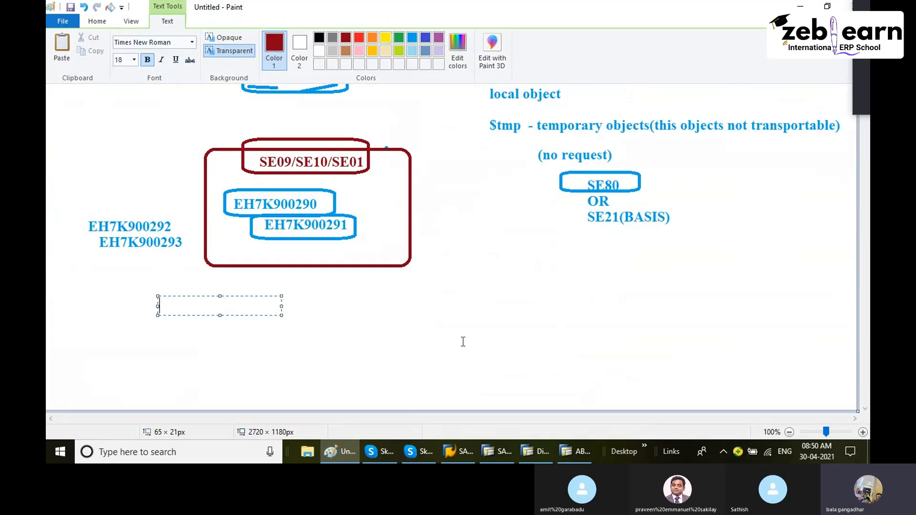
pyautogui.click(432, 328)
pyautogui.moveTo(462, 419); pyautogui.dragTo(115, 325)
pyautogui.scroll(3, 155, 250)
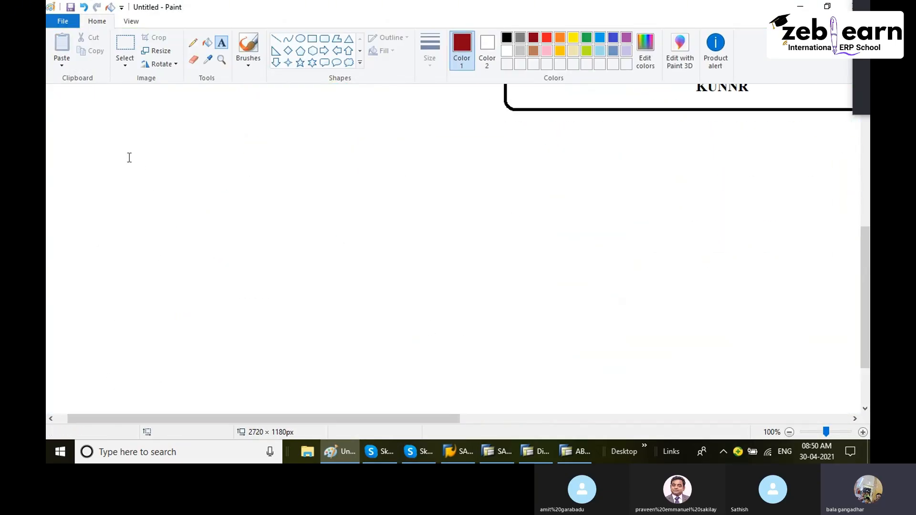
pyautogui.click(107, 121)
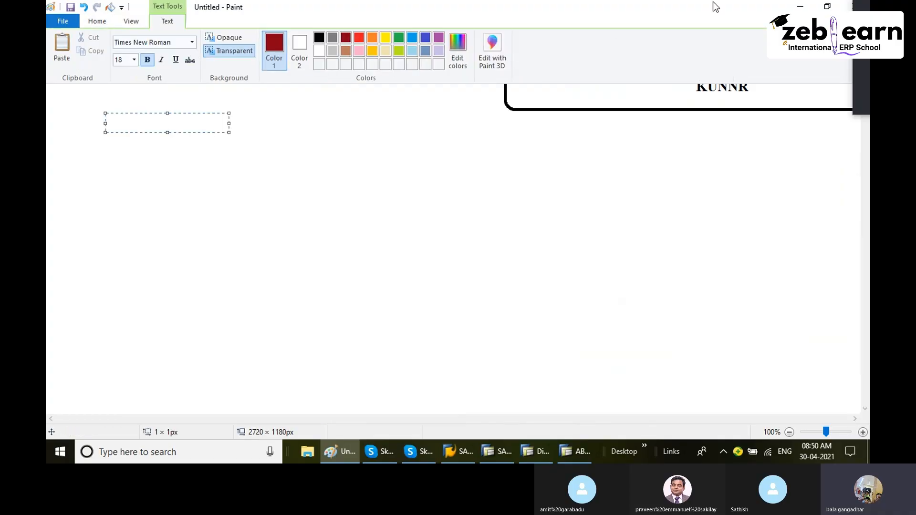
pyautogui.write('VIEWS')
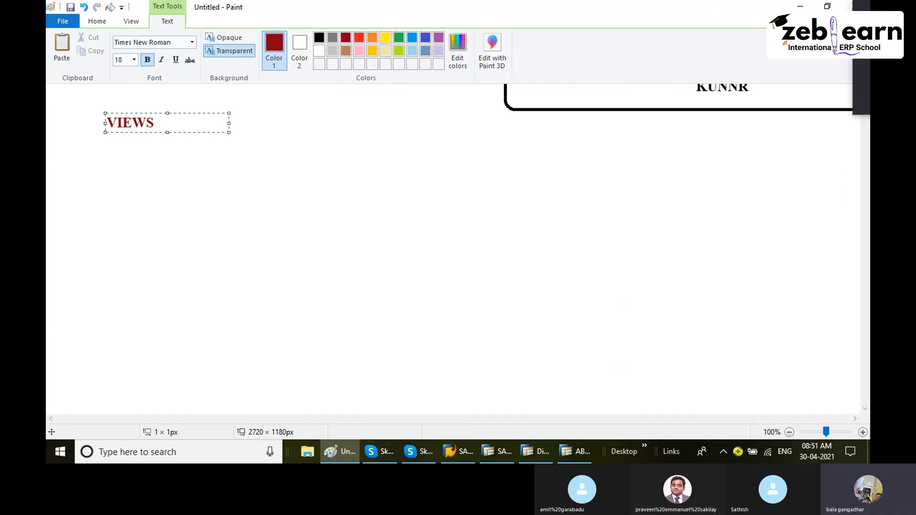
pyautogui.write(':')
# - Add the line "VIRTUAL OBJECT,RUNTIME OBJECT(NO PHYSICAL DATA STORAGE)" and widen the text box to about 900 × 202 px
pyautogui.press('Return')
pyautogui.press('Return')
pyautogui.write('VIRTUA')
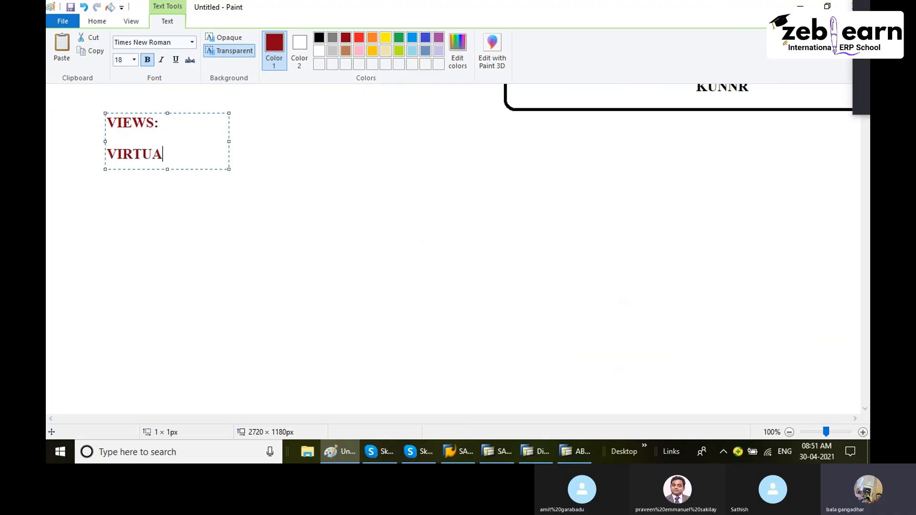
pyautogui.write('L OBJECT,RUNTIME ')
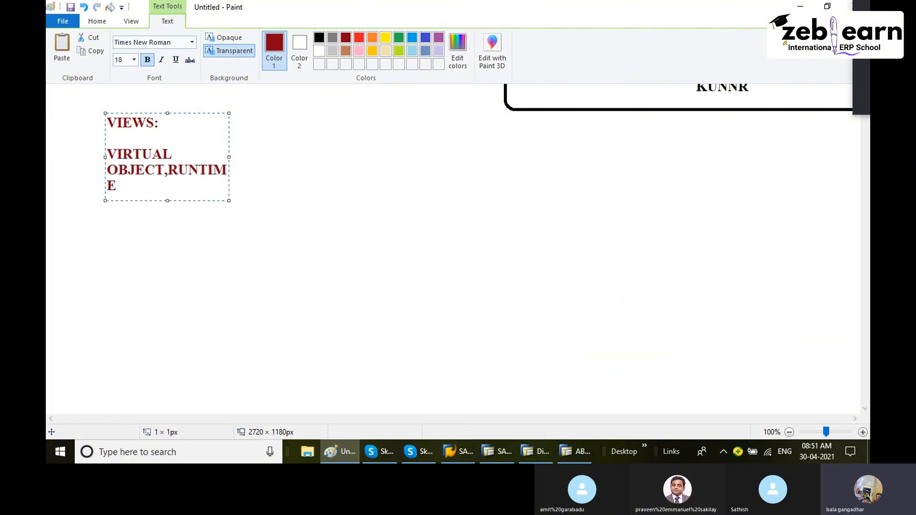
pyautogui.write('OBJECT(NO PH')
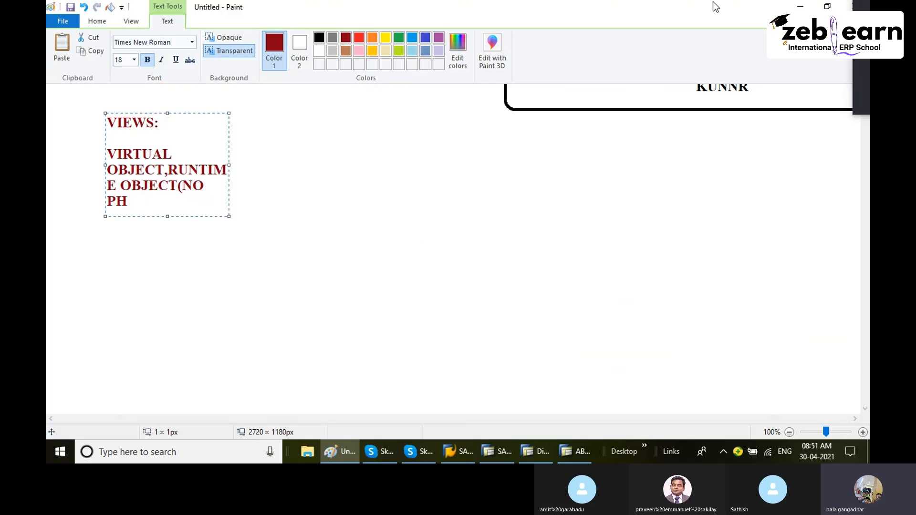
pyautogui.write('YSICAL DAT ')
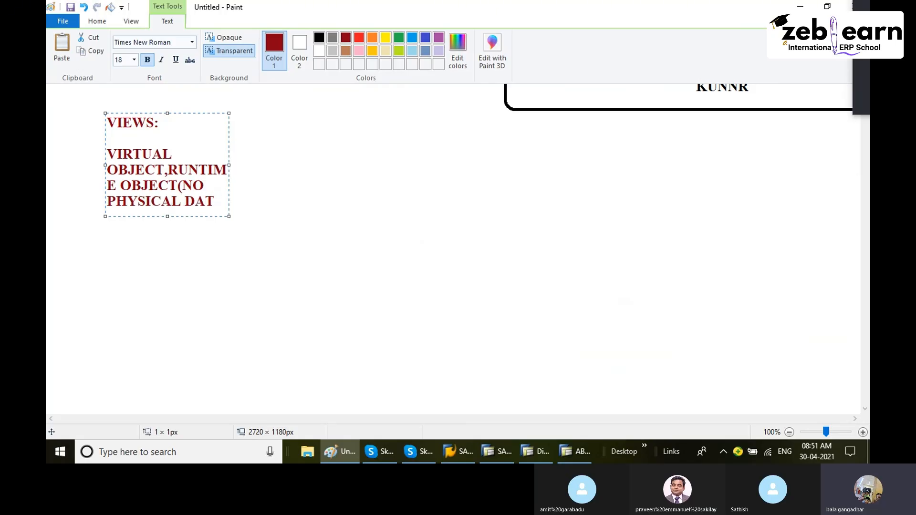
pyautogui.write('A')
pyautogui.press('BackSpace')
pyautogui.write('A STORAG')
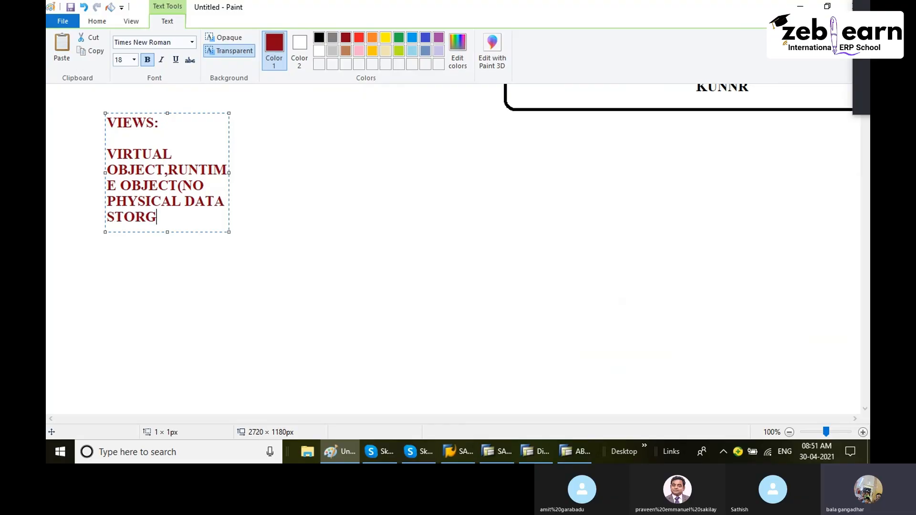
pyautogui.press('BackSpace')
pyautogui.write('AGE)')
pyautogui.moveTo(231, 171); pyautogui.dragTo(647, 229)
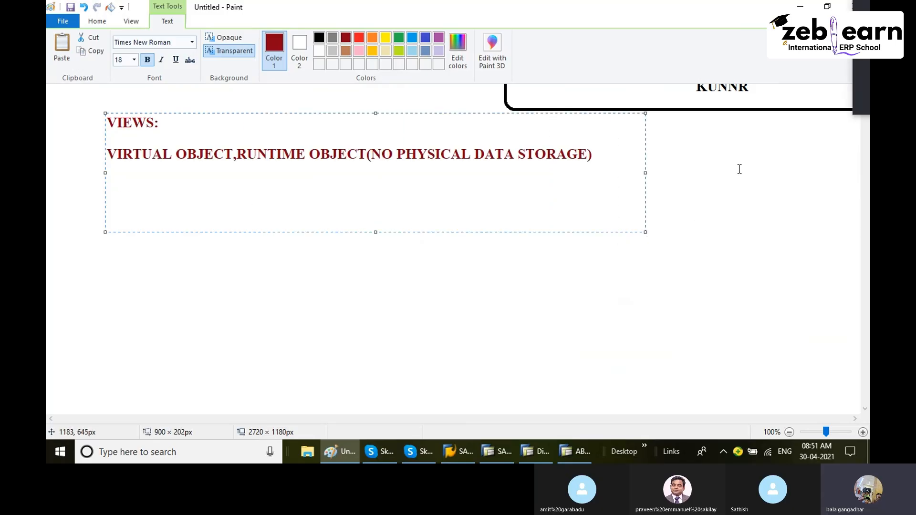
# - Under a "TYPES:" heading, list DATA BASE VIEW and PROJECT VIEW, and start a third type beginning "MAINT"
pyautogui.press('Return')
pyautogui.write('TYPES:')
pyautogui.press('Return')
pyautogui.write('DATA')
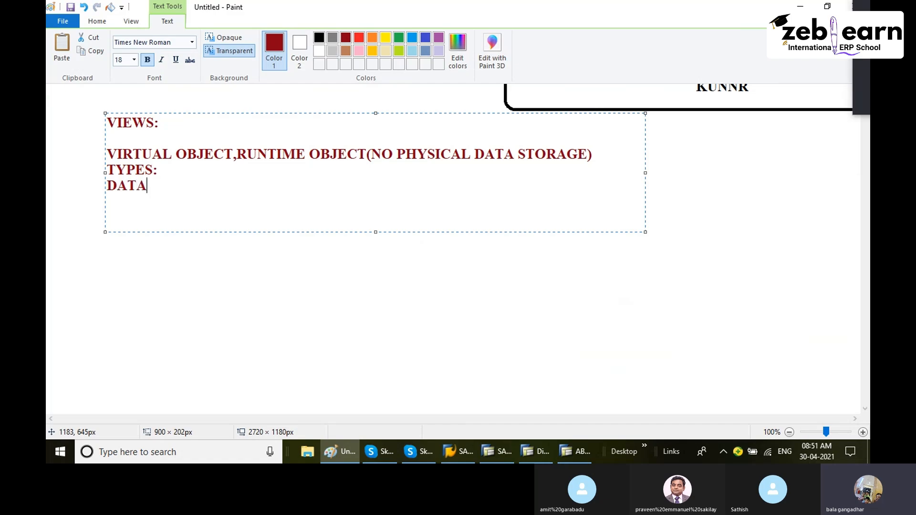
pyautogui.write(' BASE VIEW ')
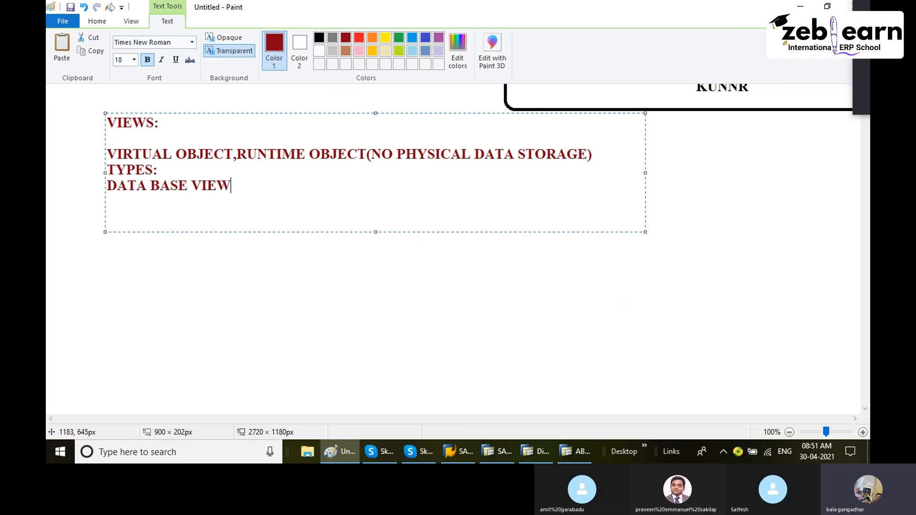
pyautogui.write('PROJECT VIEW ')
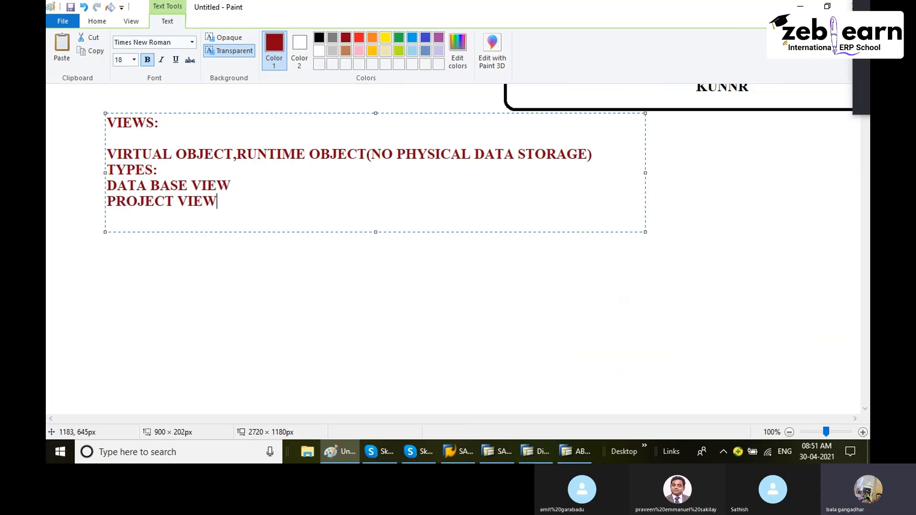
pyautogui.write('MAINI')
pyautogui.press('BackSpace')
pyautogui.write('TA')
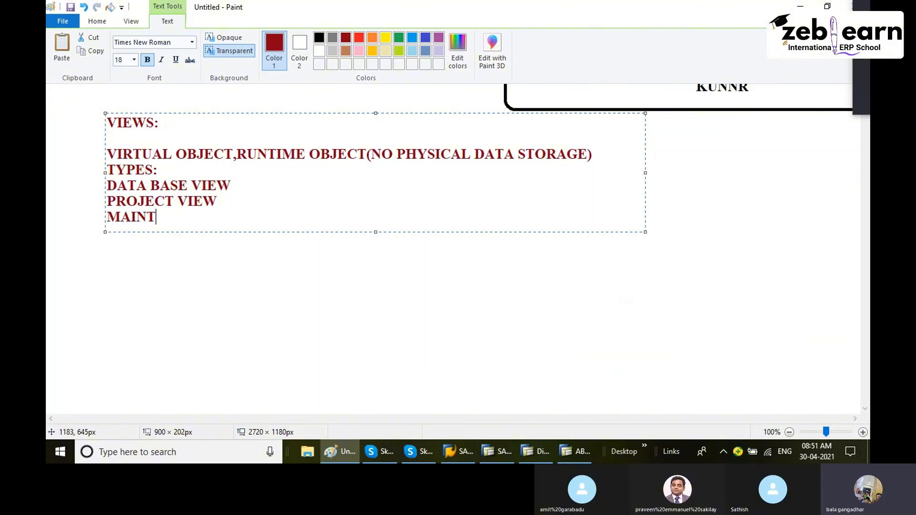
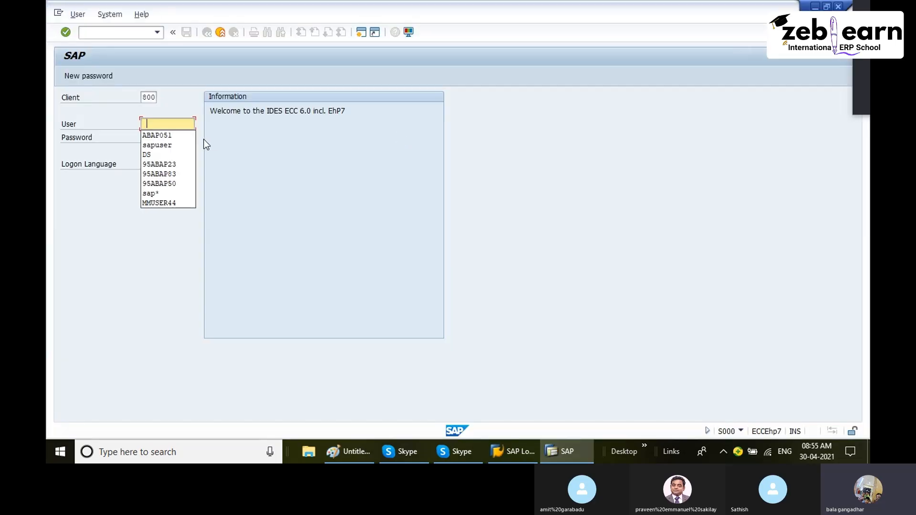
# - Log on to the SAP system with the user and password, continuing this logon and ending other sessions
pyautogui.click(175, 137)
pyautogui.press('Tab')
pyautogui.write('************')
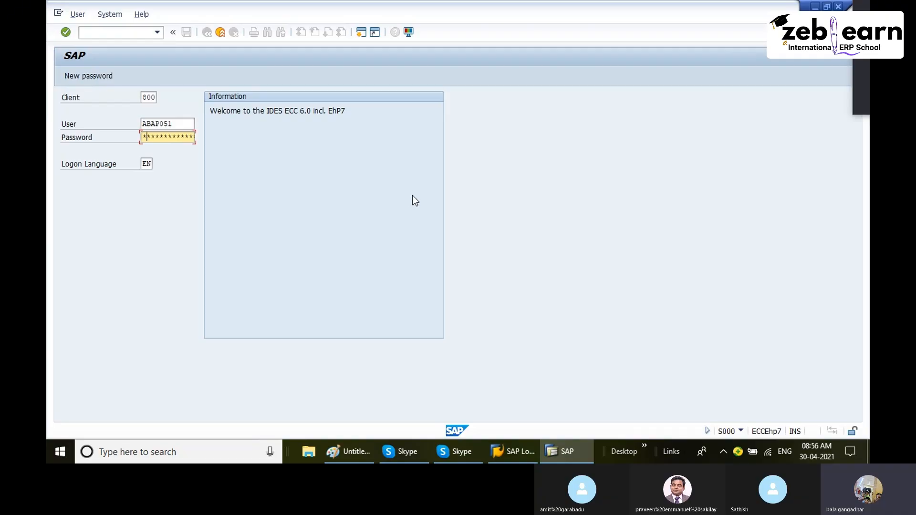
pyautogui.press('Right')
pyautogui.press('Right')
pyautogui.press('Return')
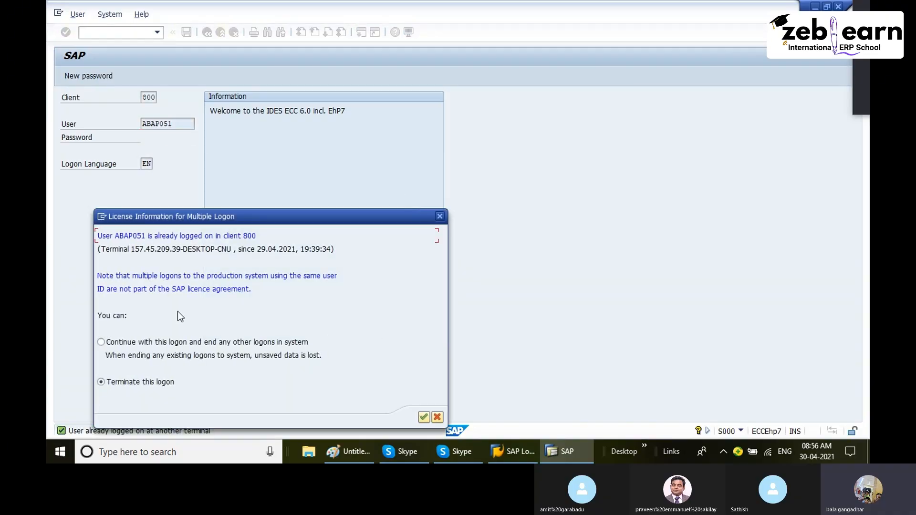
pyautogui.click(104, 343)
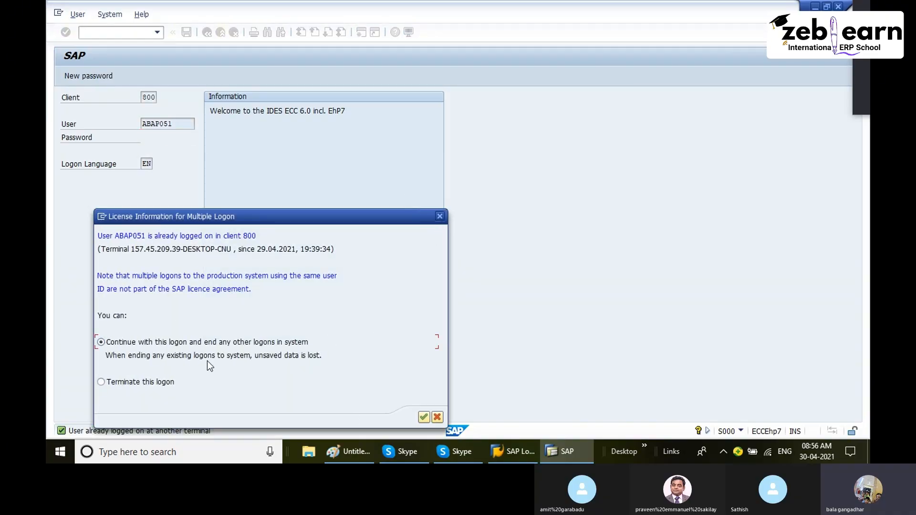
pyautogui.click(420, 419)
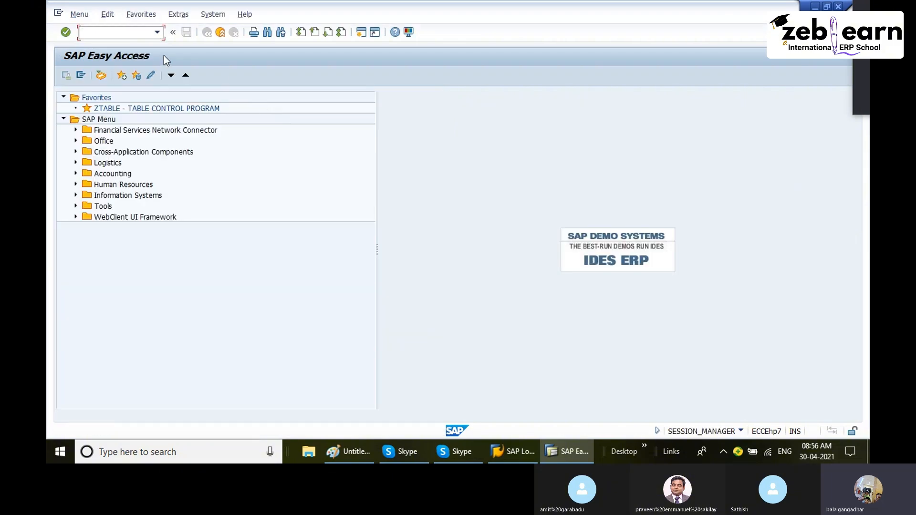
# - Open the ABAP Dictionary (SE11) and enter ZDBVIEW as the view name
pyautogui.write('se11')
pyautogui.press('Return')
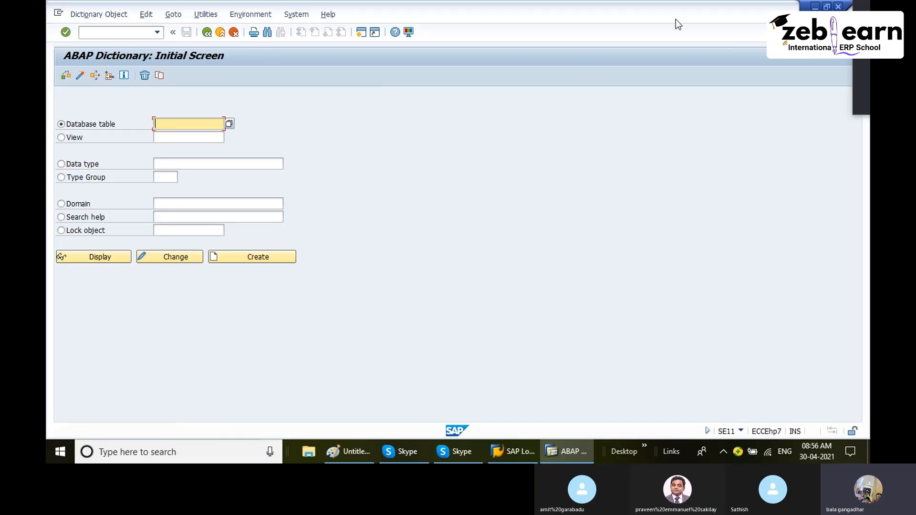
pyautogui.click(67, 140)
pyautogui.click(173, 143)
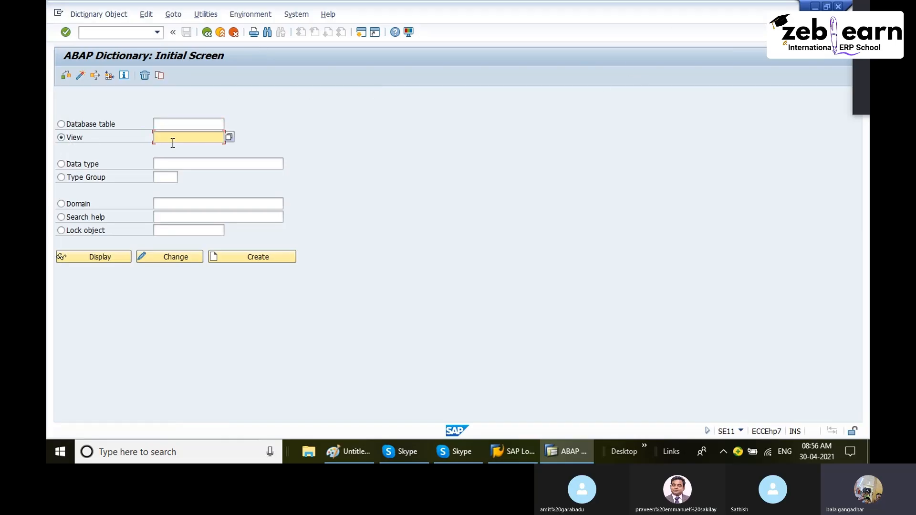
pyautogui.write('z')
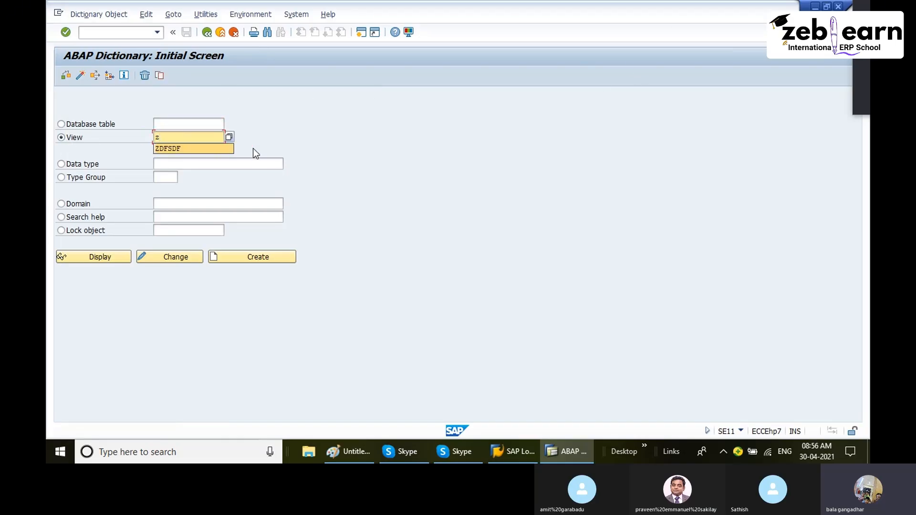
pyautogui.write('d')
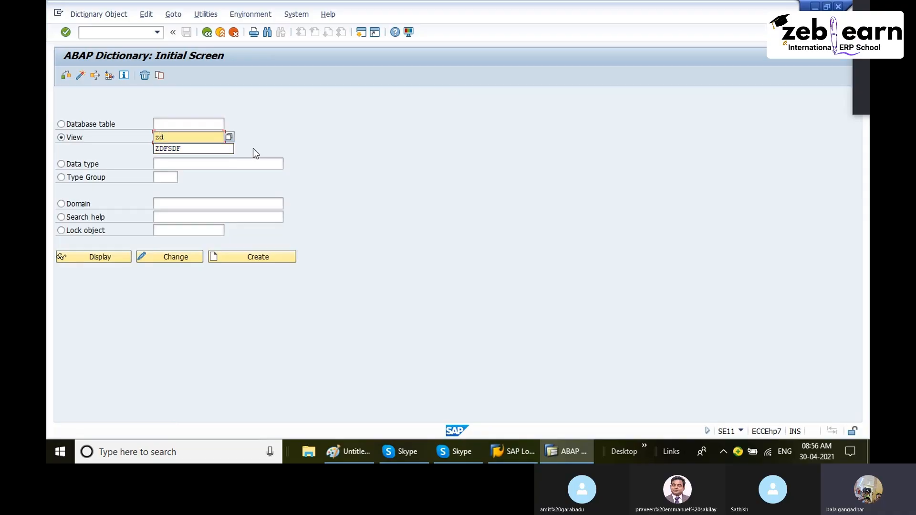
pyautogui.write('bvi')
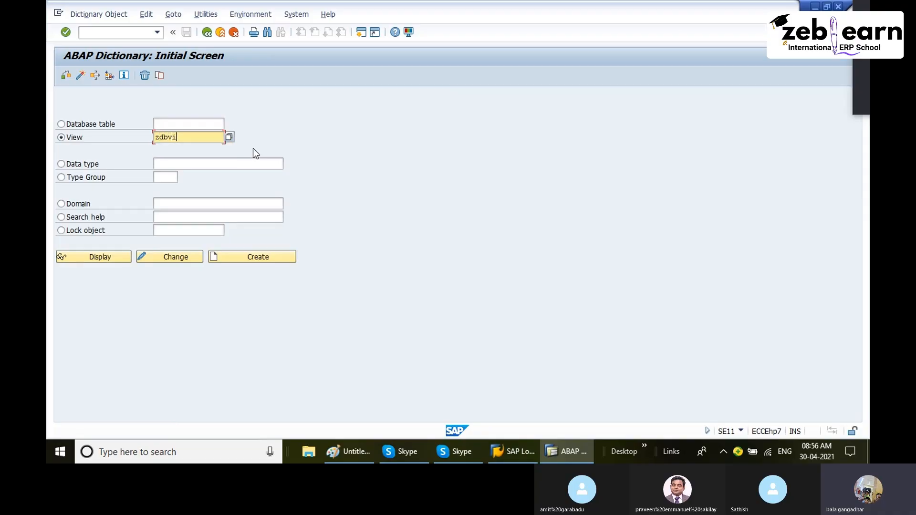
pyautogui.write('ew')
pyautogui.press('Return')
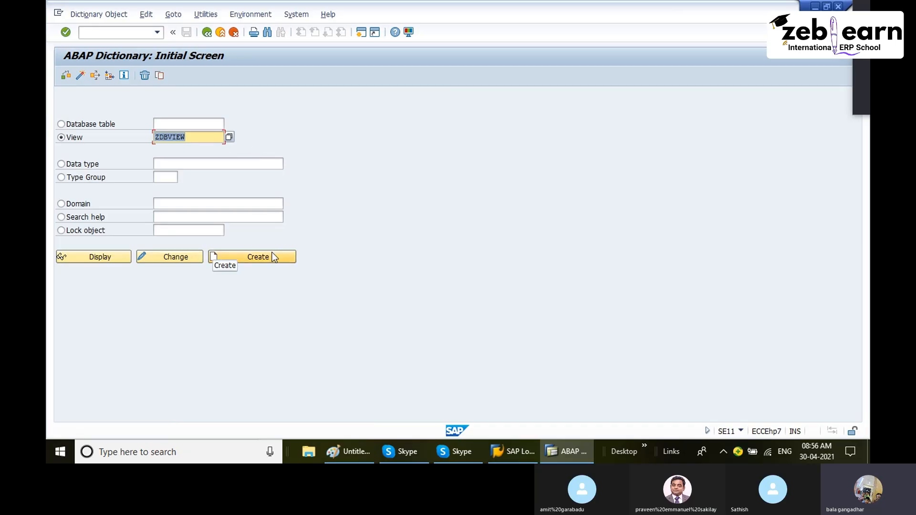
# - Start creating the dictionary view ZDBVIEW
pyautogui.click(157, 32)
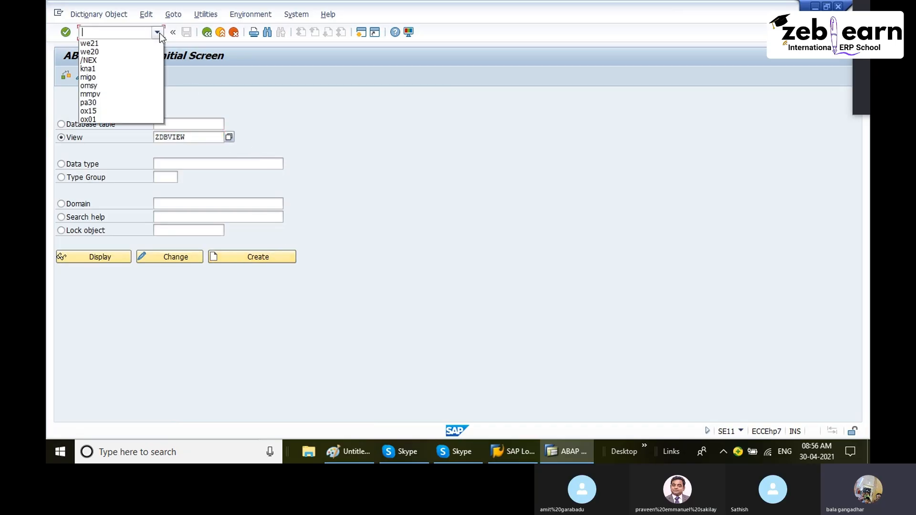
pyautogui.click(222, 92)
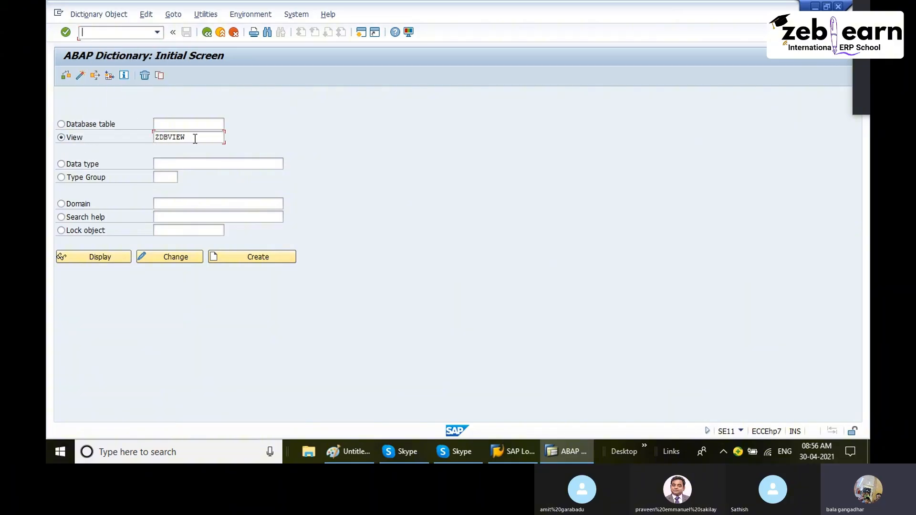
pyautogui.moveTo(195, 138); pyautogui.dragTo(106, 139)
pyautogui.click(268, 256)
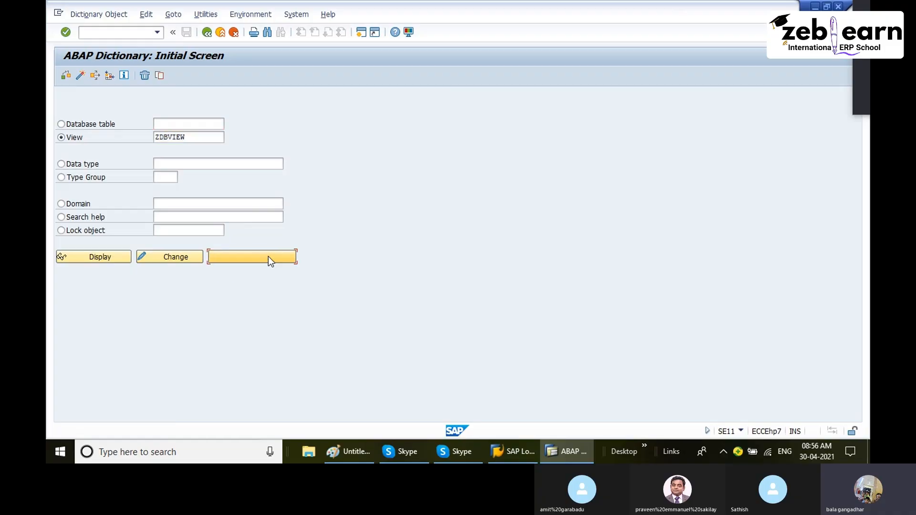
pyautogui.moveTo(135, 177); pyautogui.dragTo(238, 126)
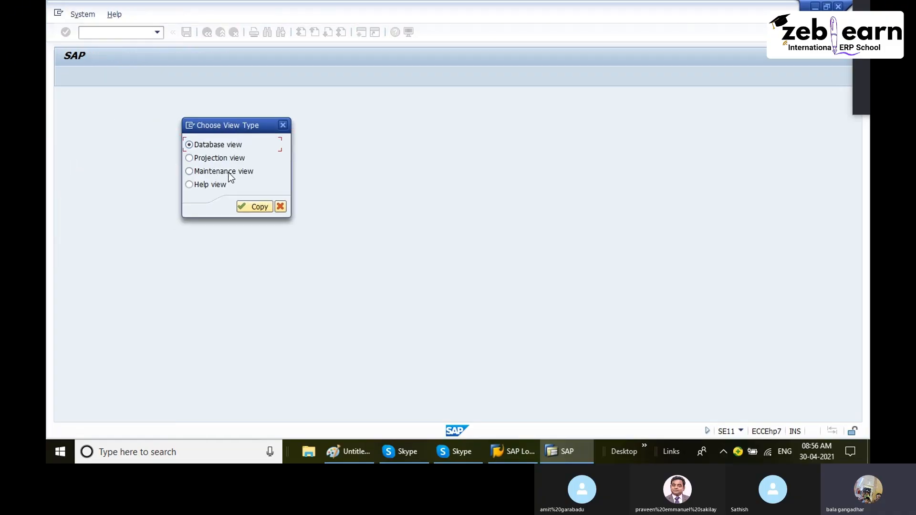
# - Review the VIEWS notes in Paint and return to SAP
pyautogui.click(351, 450)
pyautogui.scroll(-3, 371, 341)
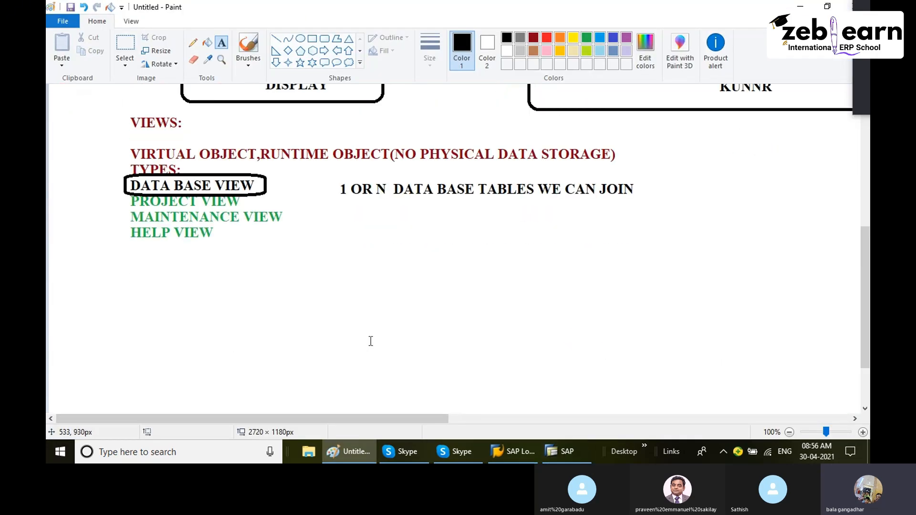
pyautogui.scroll(4, 291, 258)
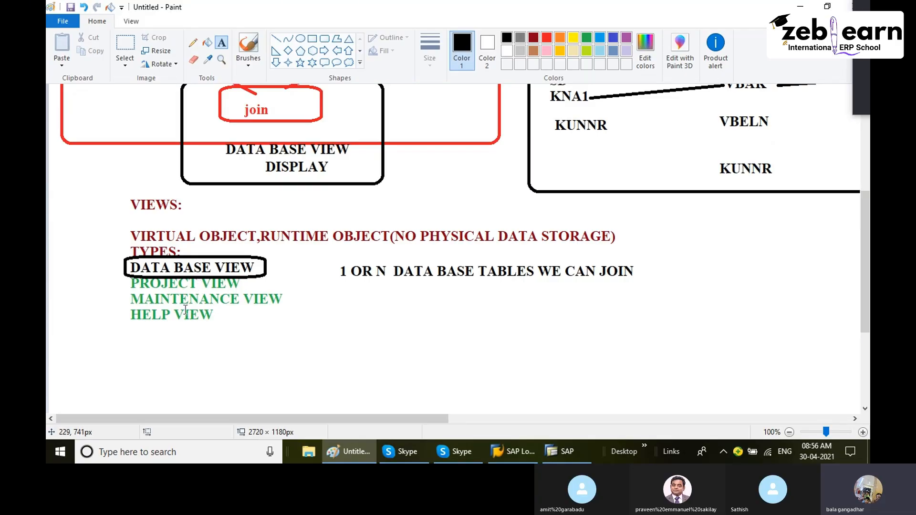
pyautogui.click(351, 454)
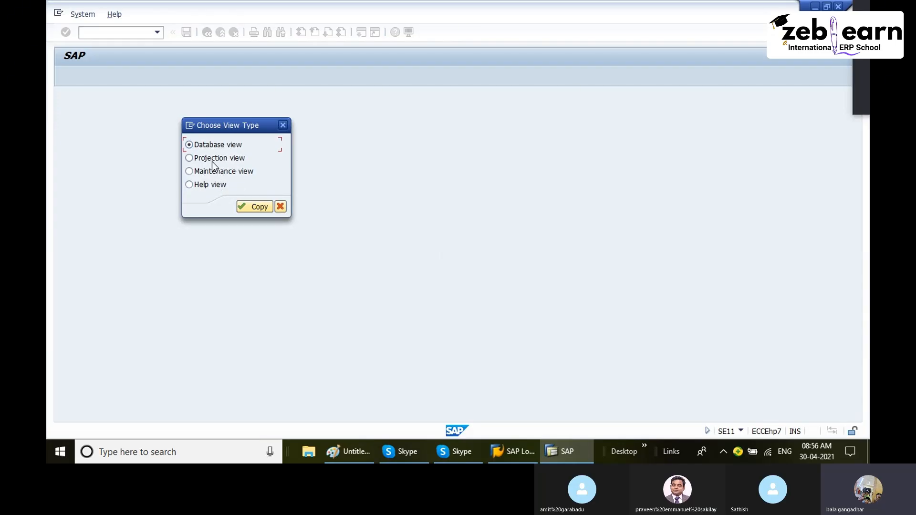
# - Choose the Database view type and set the short description to "data base view"
pyautogui.click(260, 208)
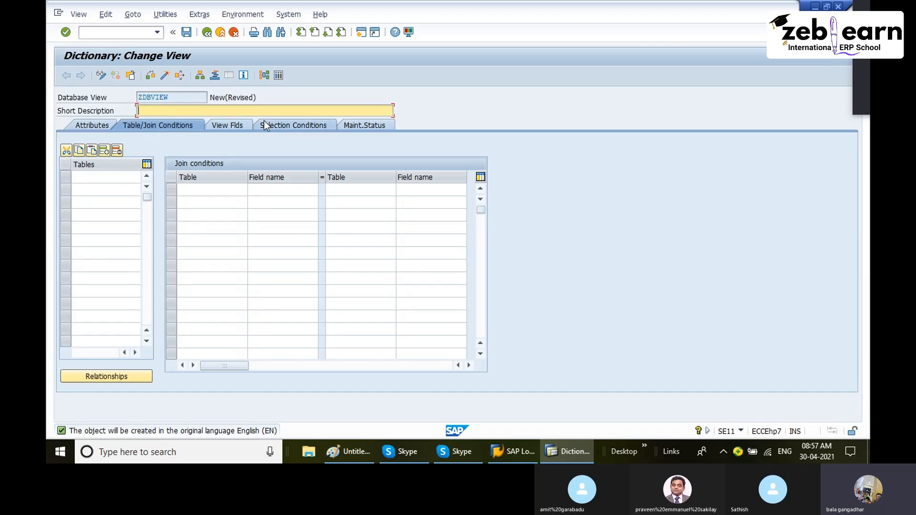
pyautogui.write('data base view')
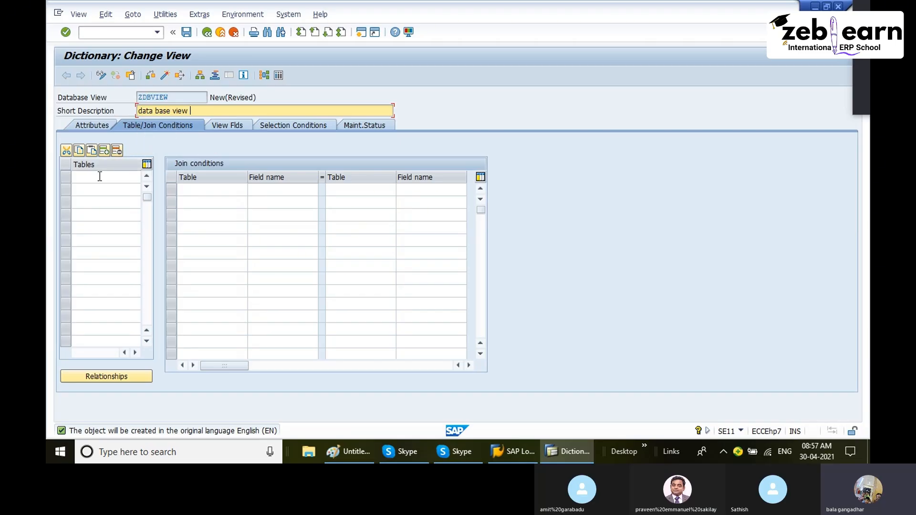
pyautogui.click(80, 175)
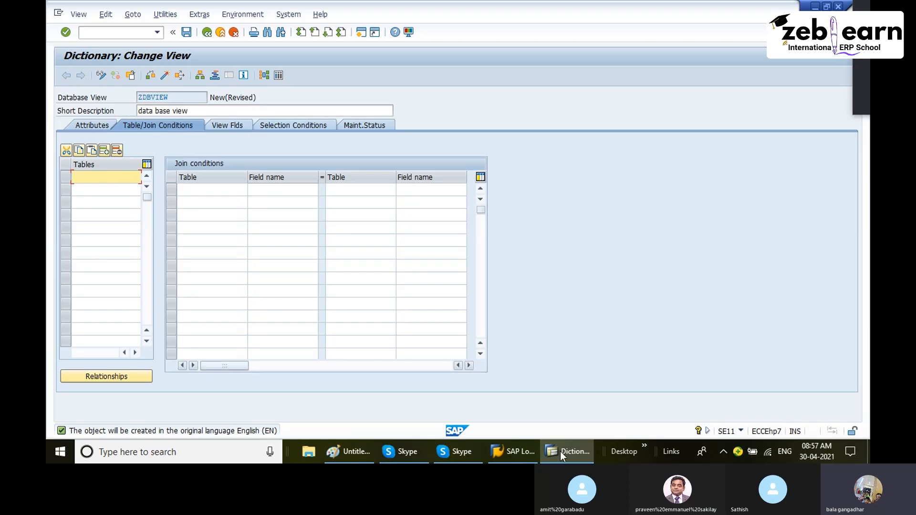
# - Open a new session in SE11 and display the database table ZgrCUSTOMER
pyautogui.click(361, 33)
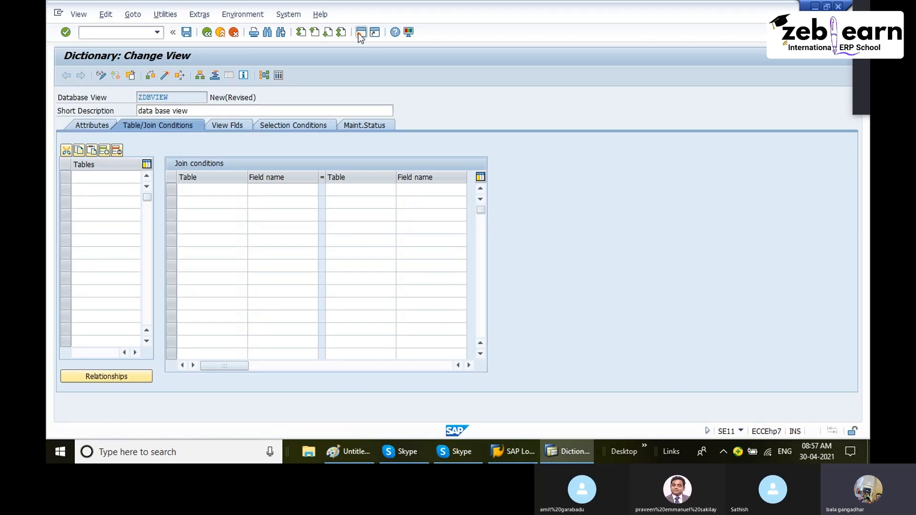
pyautogui.write('se11')
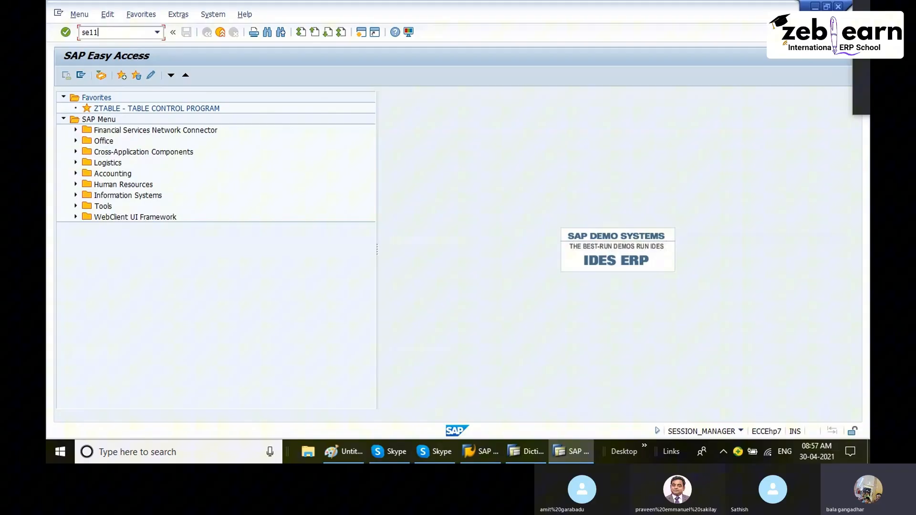
pyautogui.press('Return')
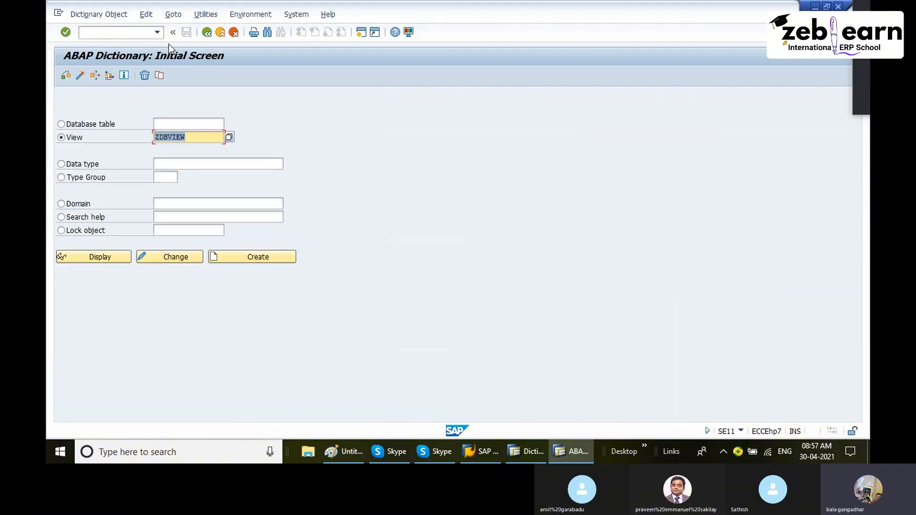
pyautogui.click(78, 125)
pyautogui.click(155, 125)
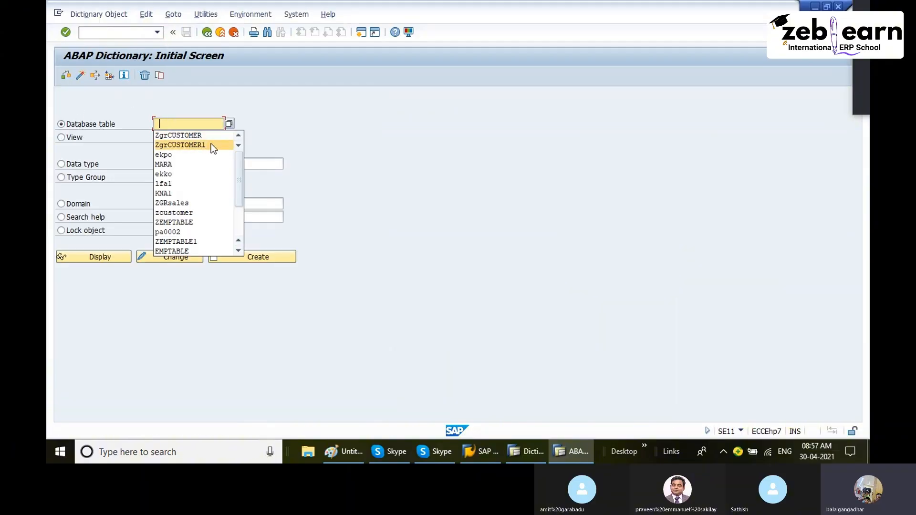
pyautogui.click(197, 137)
pyautogui.click(114, 256)
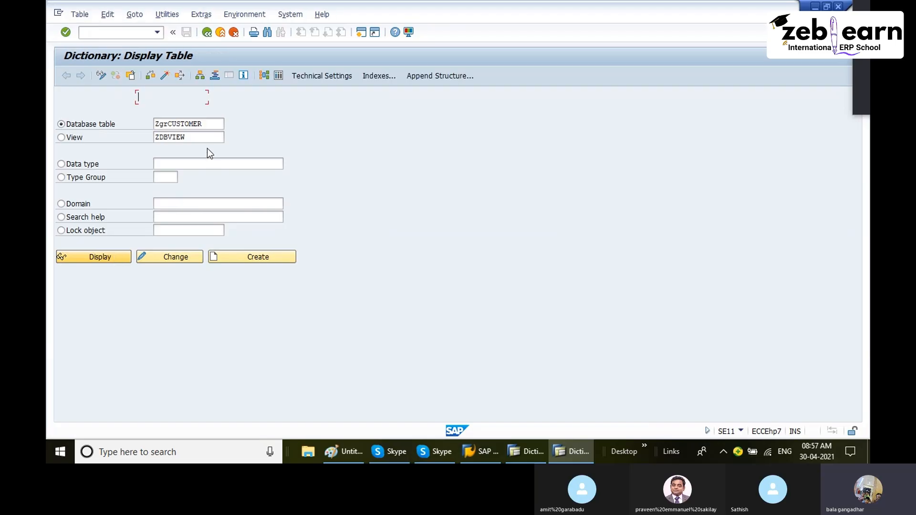
# - Copy the table name ZGRCUSTOMER and paste it into the view's tables list
pyautogui.moveTo(268, 111); pyautogui.dragTo(125, 99)
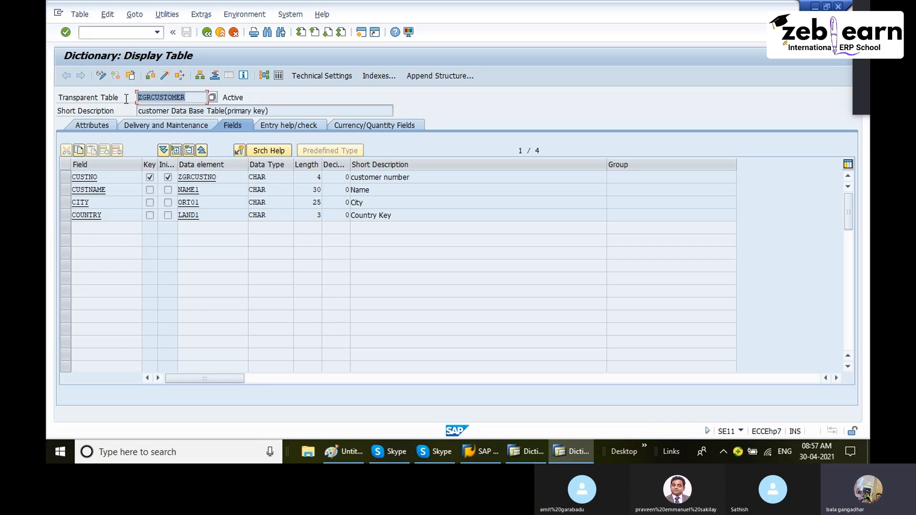
pyautogui.click(127, 99)
pyautogui.hotkey('alt', 'Tab')
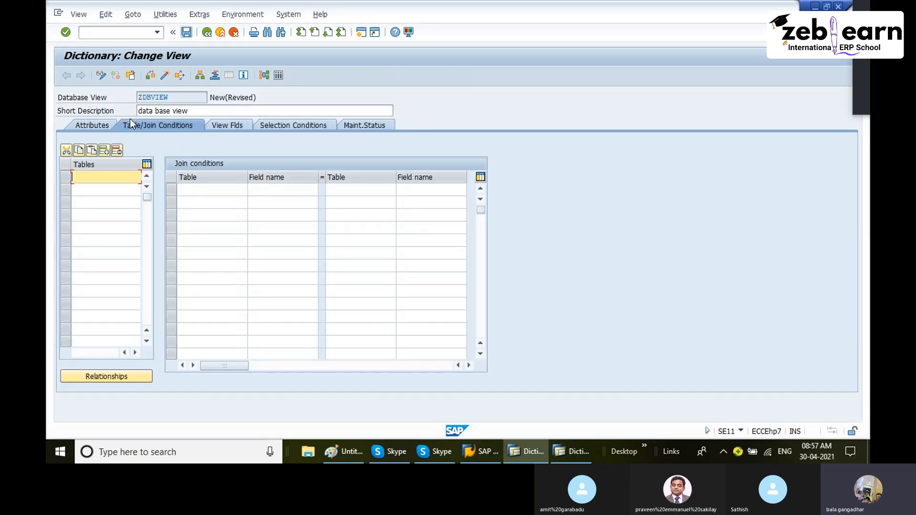
pyautogui.hotkey('ctrl', 'v')
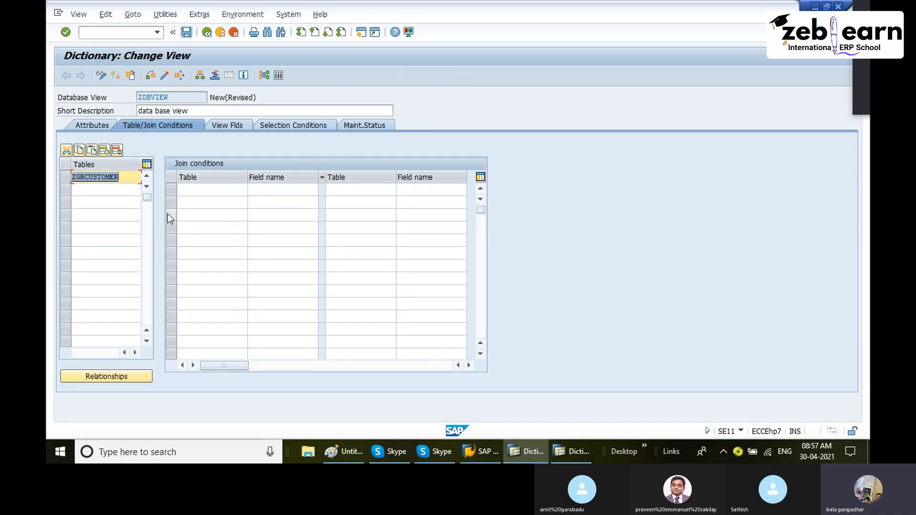
# - Open the relationships of table ZGRCUSTOMER and close them
pyautogui.click(123, 181)
pyautogui.click(124, 377)
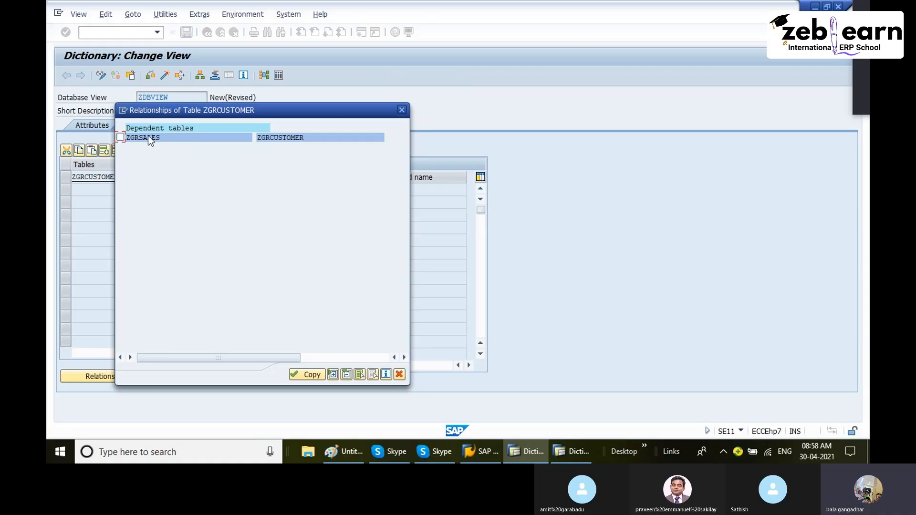
pyautogui.click(402, 110)
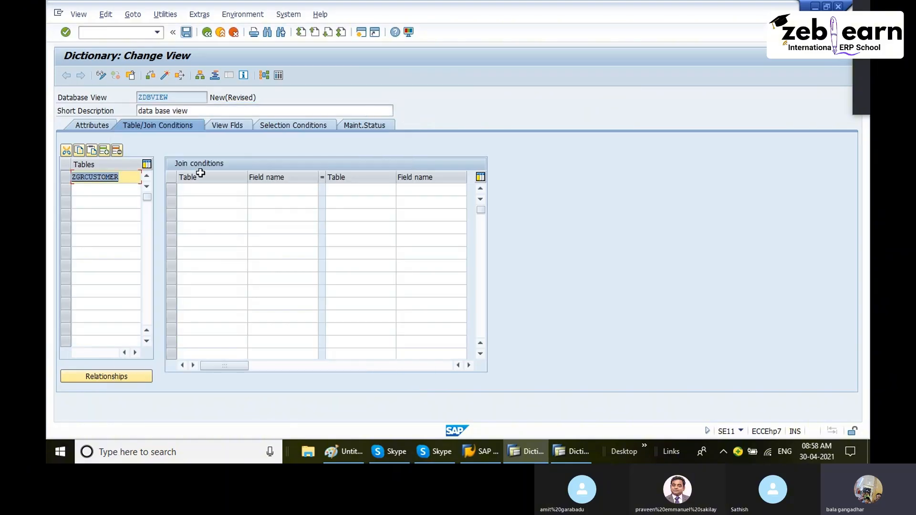
# - Replace ZGRCUSTOMER in the view's tables list with LFA1
pyautogui.click(117, 150)
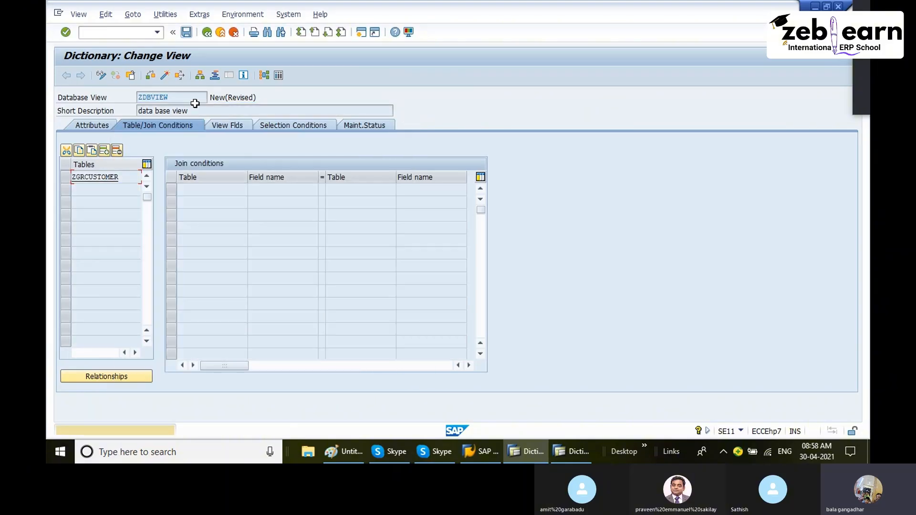
pyautogui.press('Return')
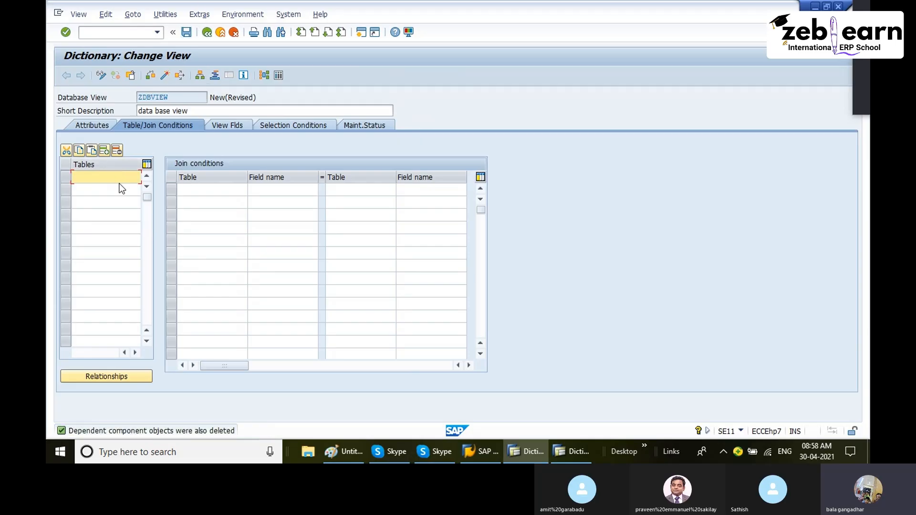
pyautogui.write('lfa1')
pyautogui.press('Return')
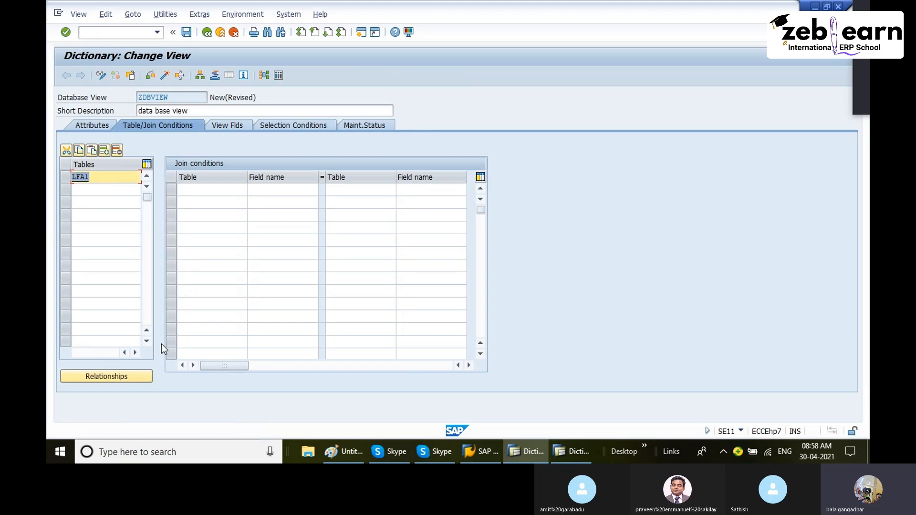
# - Open the relationships of table LFA1 and scroll through its referenced and dependent tables
pyautogui.click(120, 376)
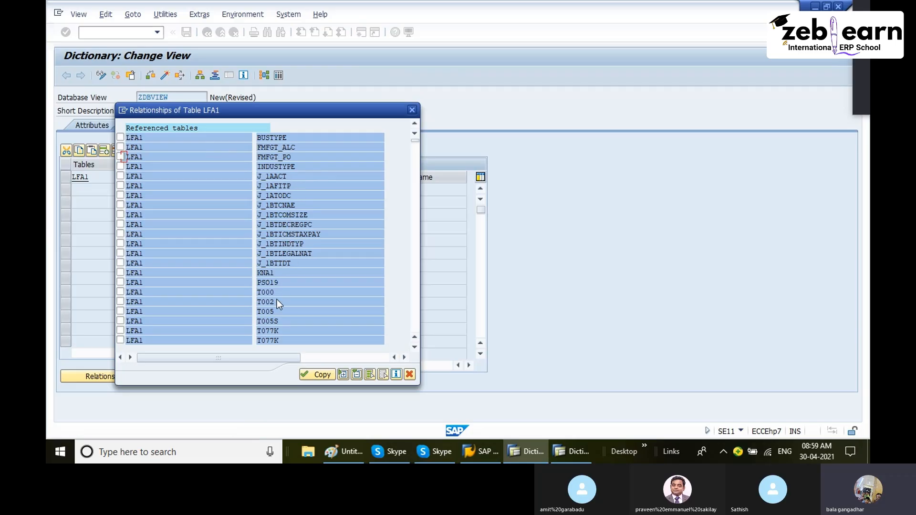
pyautogui.scroll(-3, 293, 297)
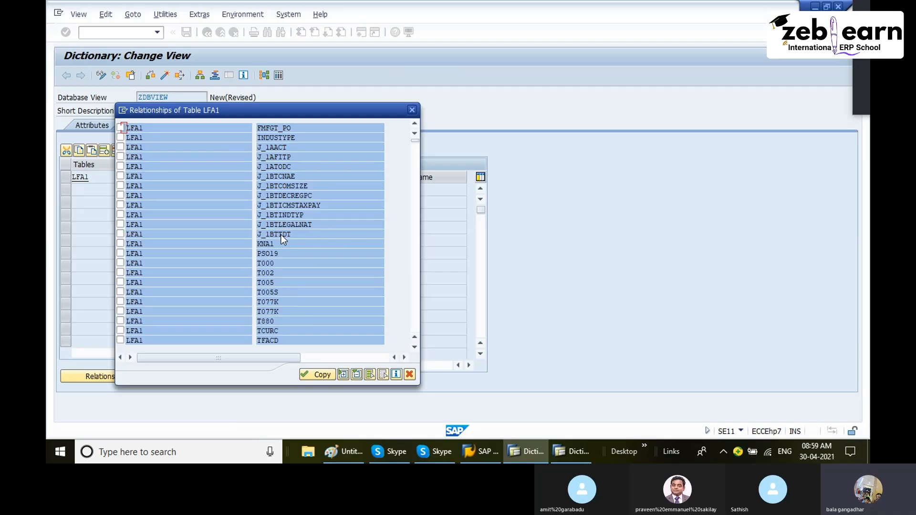
pyautogui.scroll(-1, 293, 139)
pyautogui.scroll(-1, 301, 147)
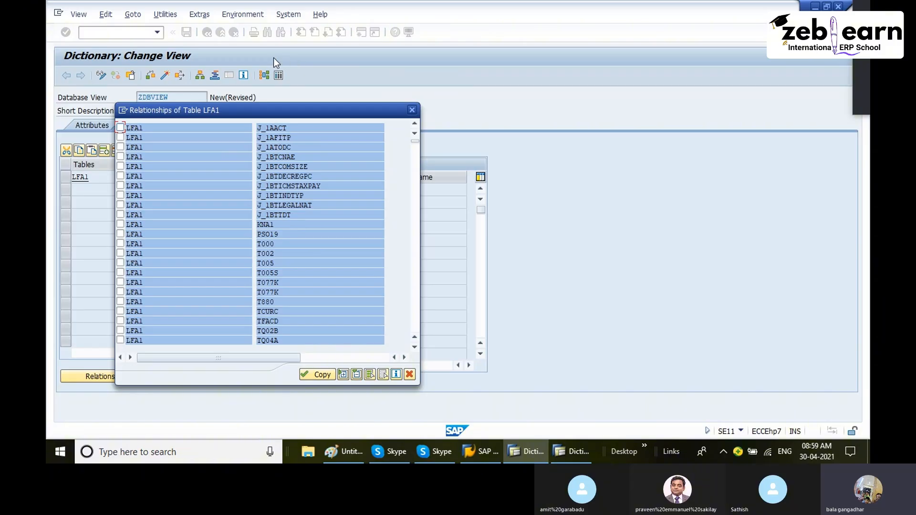
pyautogui.scroll(-3, 328, 288)
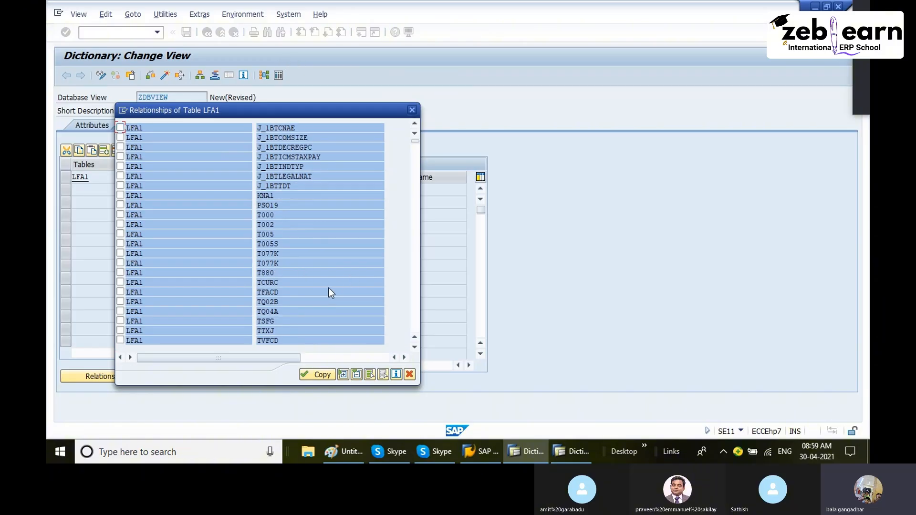
pyautogui.scroll(-2, 331, 285)
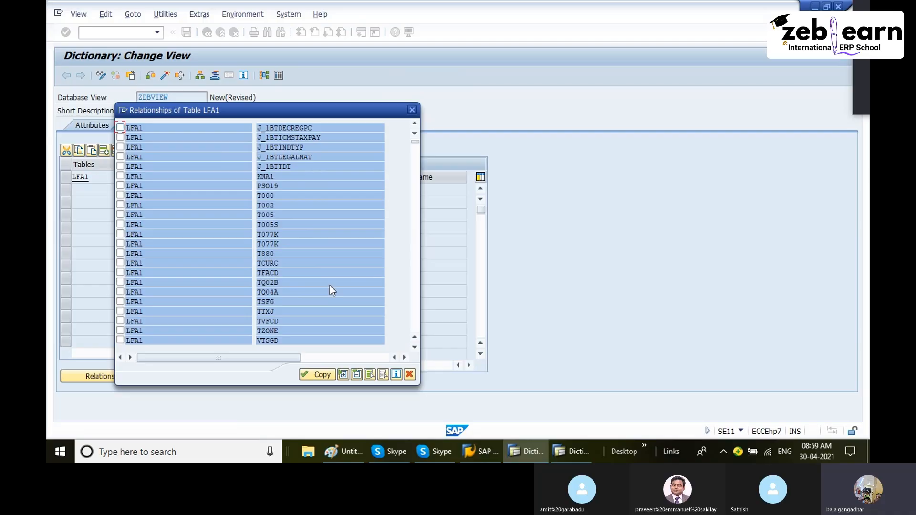
pyautogui.scroll(-6, 331, 287)
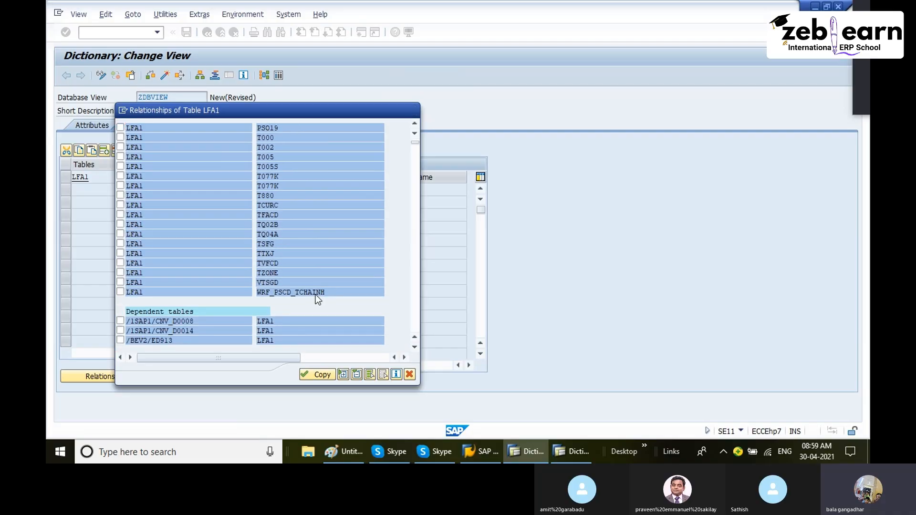
pyautogui.scroll(-4, 316, 294)
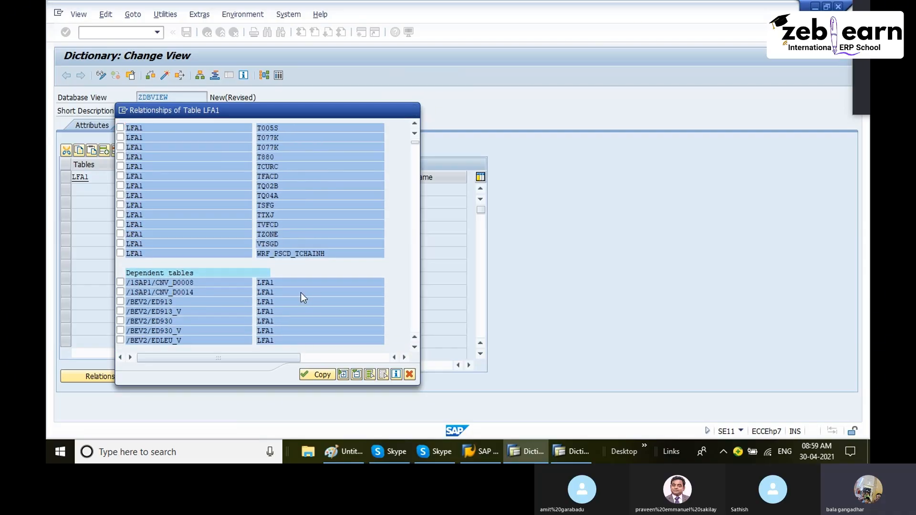
pyautogui.scroll(-2, 301, 293)
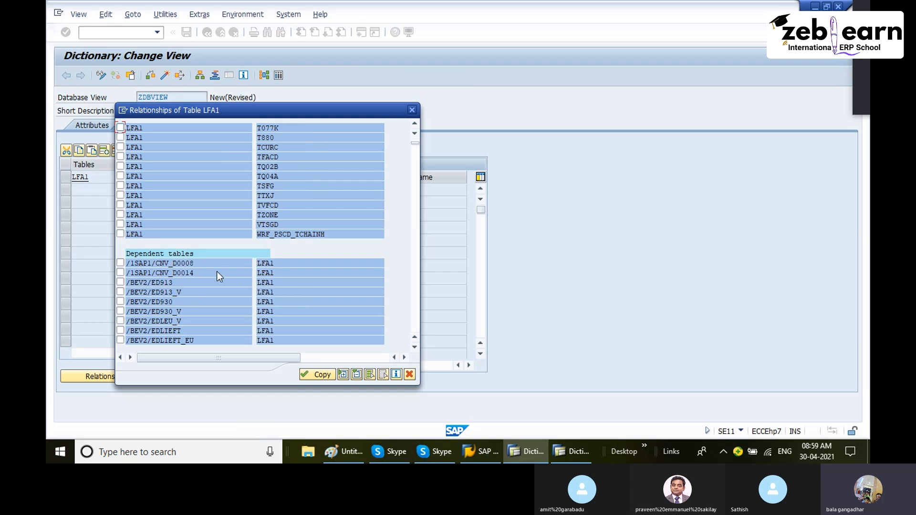
pyautogui.scroll(-6, 168, 254)
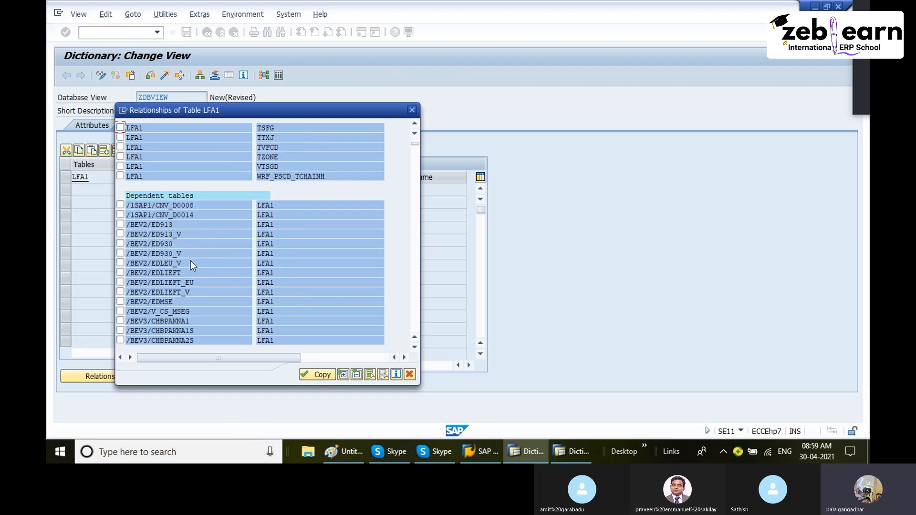
pyautogui.scroll(-2, 195, 264)
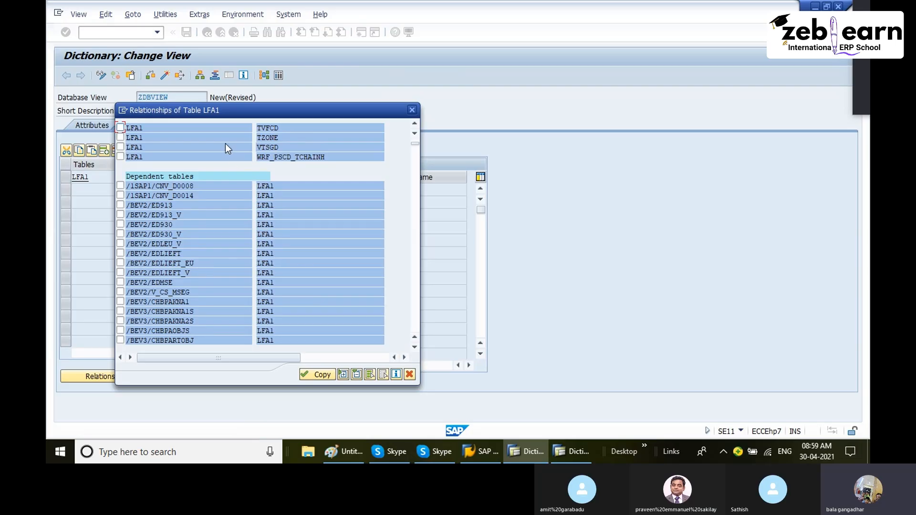
pyautogui.scroll(1, 228, 143)
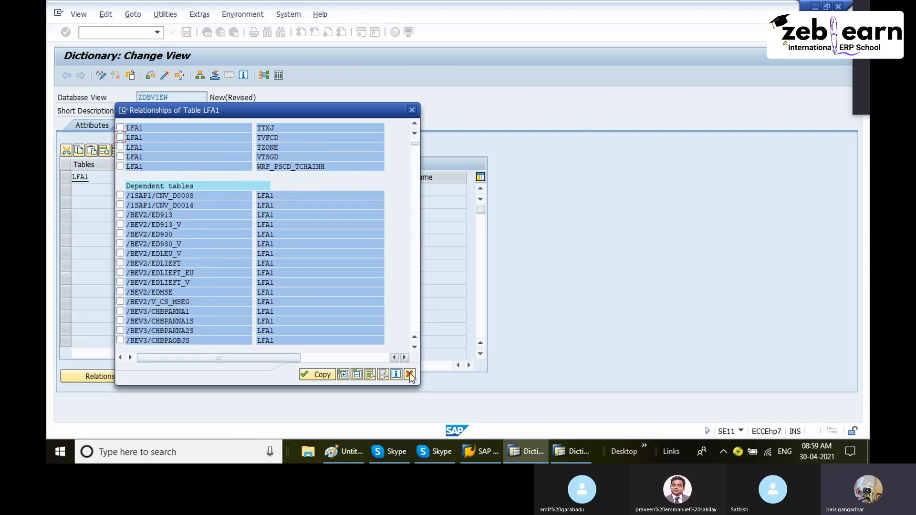
# - Switch to Paint and review the MM diagram linking LFA1 vendor to EKKO purchase order
pyautogui.click(354, 454)
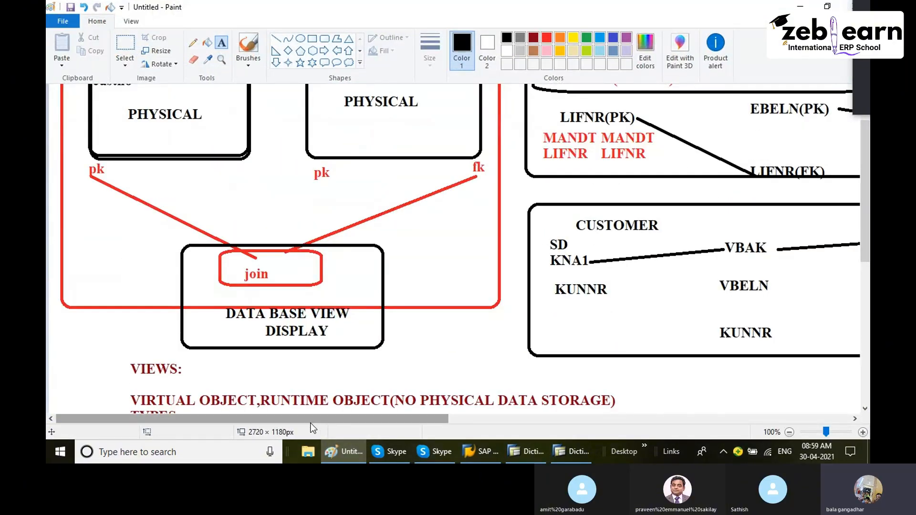
pyautogui.moveTo(359, 418); pyautogui.dragTo(567, 416)
pyautogui.scroll(2, 493, 292)
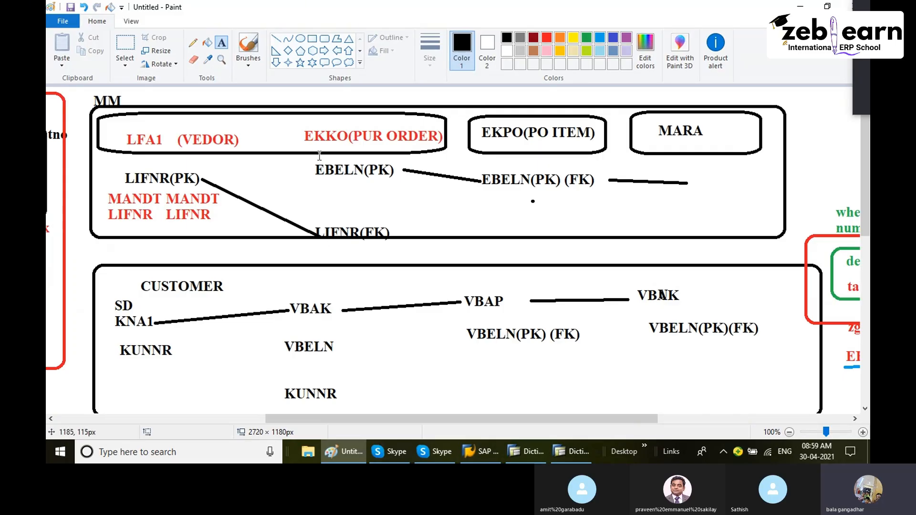
pyautogui.moveTo(305, 130); pyautogui.dragTo(427, 148)
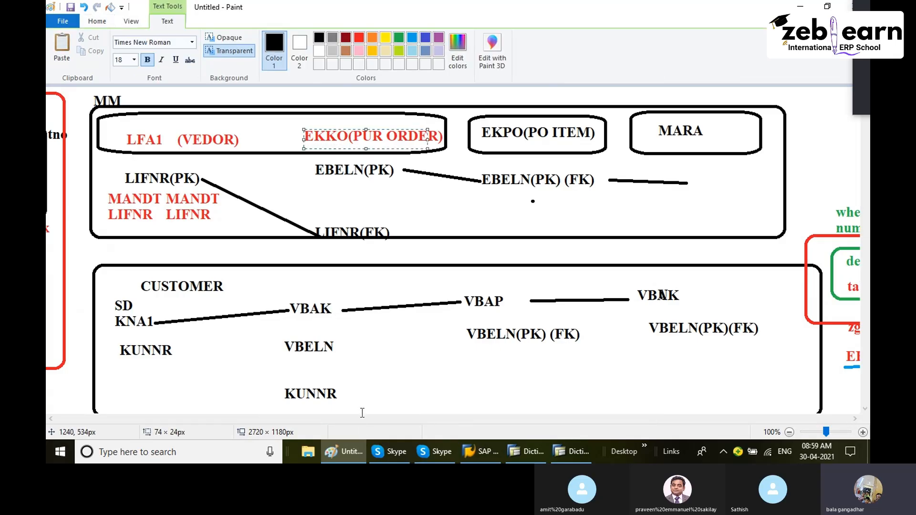
pyautogui.click(525, 451)
# - Search the LFA1 dependent tables list for the EKKO entries
pyautogui.scroll(-1, 266, 202)
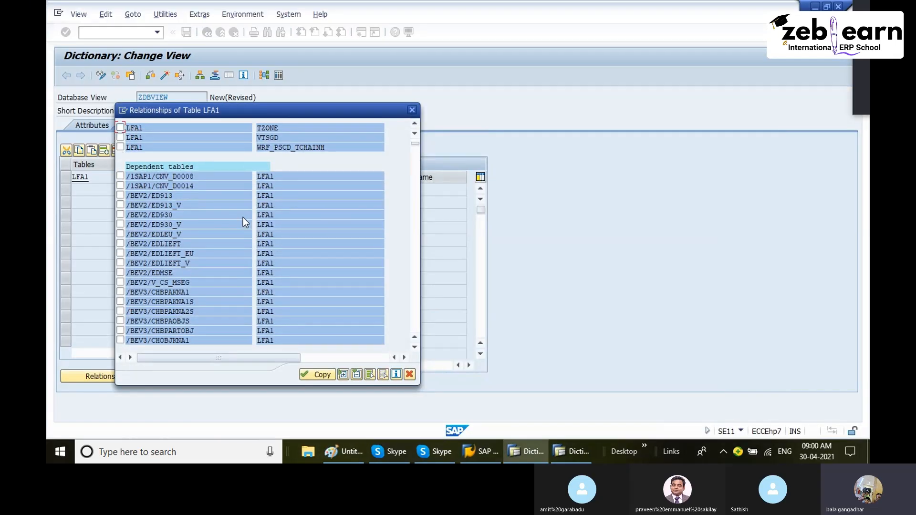
pyautogui.scroll(-3, 176, 260)
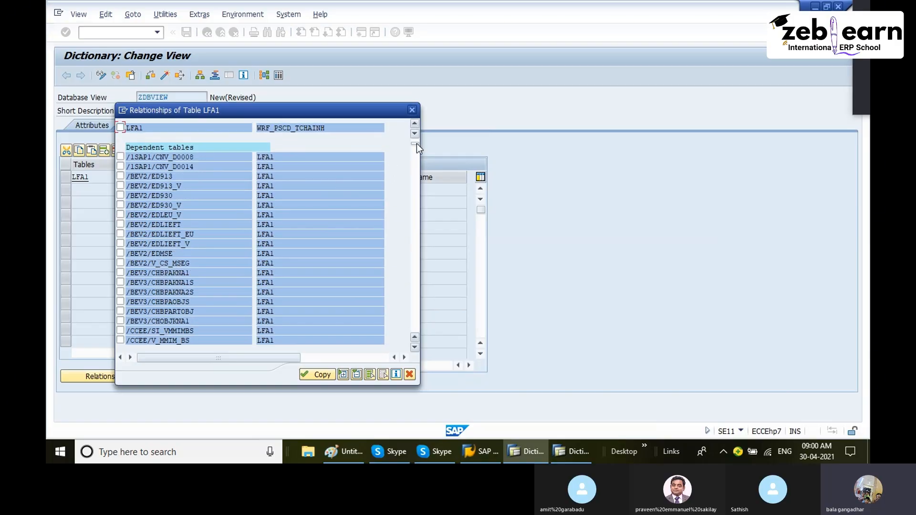
pyautogui.moveTo(417, 144); pyautogui.dragTo(415, 225)
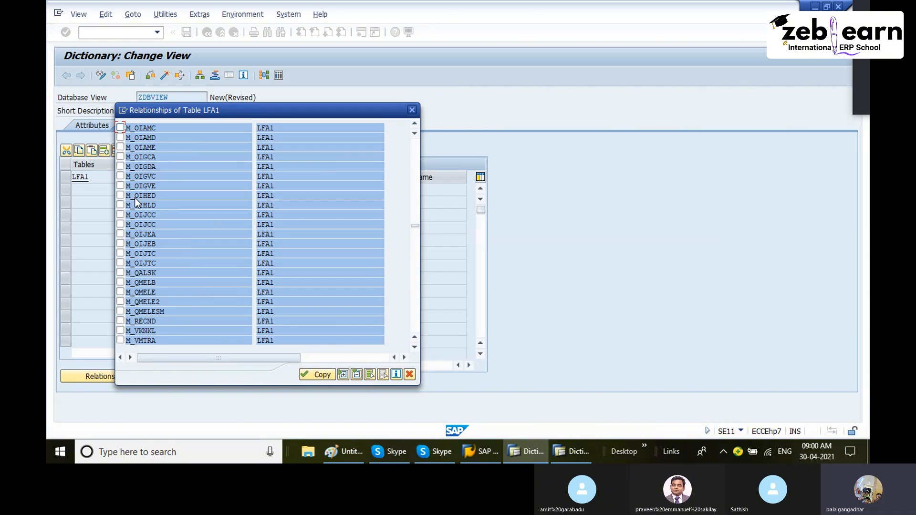
pyautogui.click(412, 211)
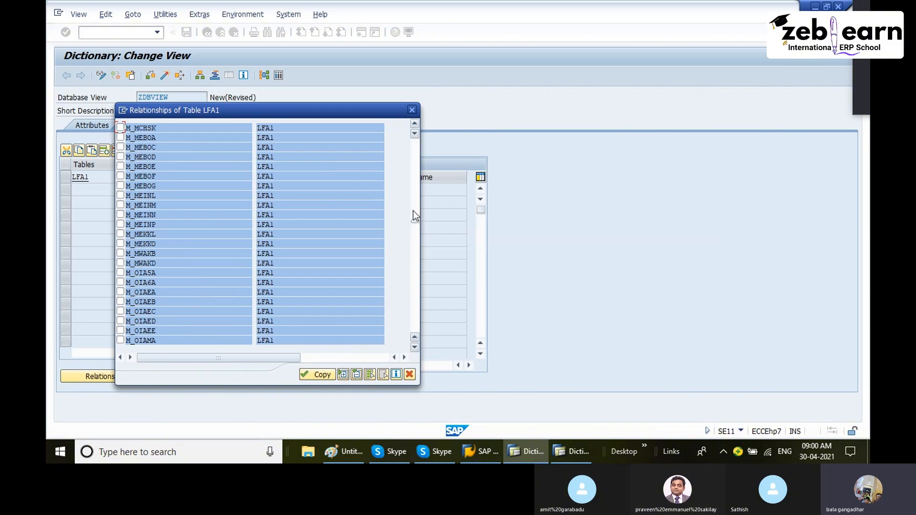
pyautogui.click(418, 188)
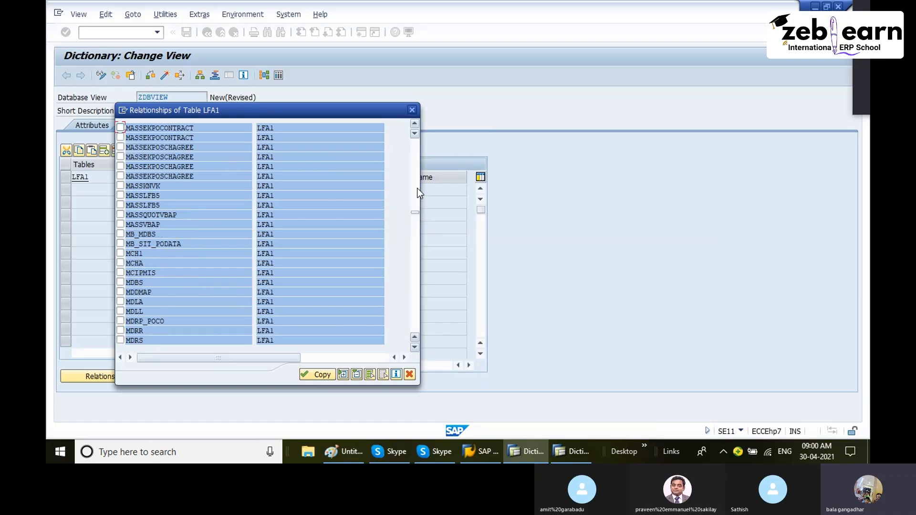
pyautogui.click(417, 199)
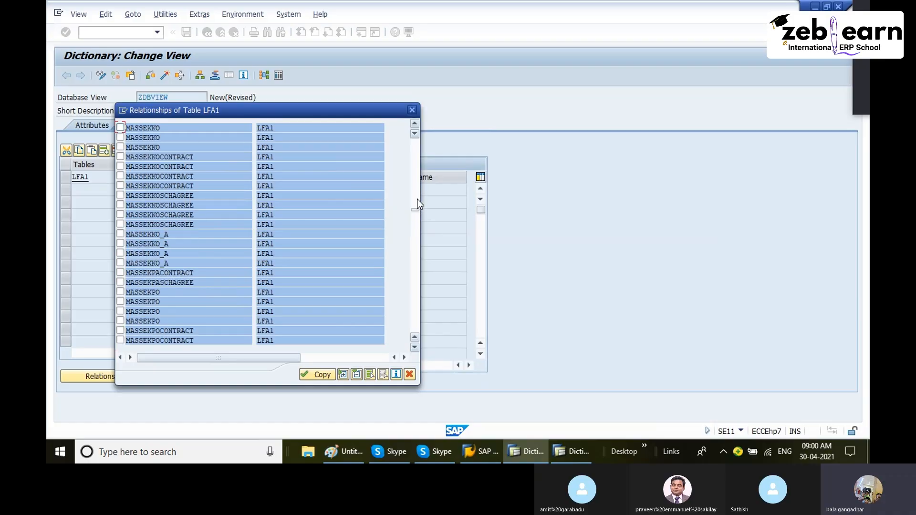
pyautogui.moveTo(414, 210); pyautogui.dragTo(414, 190)
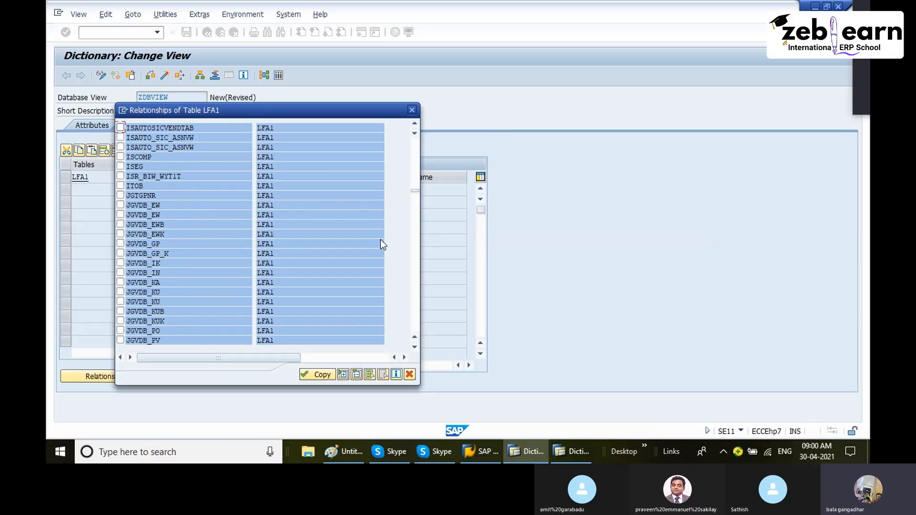
pyautogui.moveTo(415, 190); pyautogui.dragTo(420, 181)
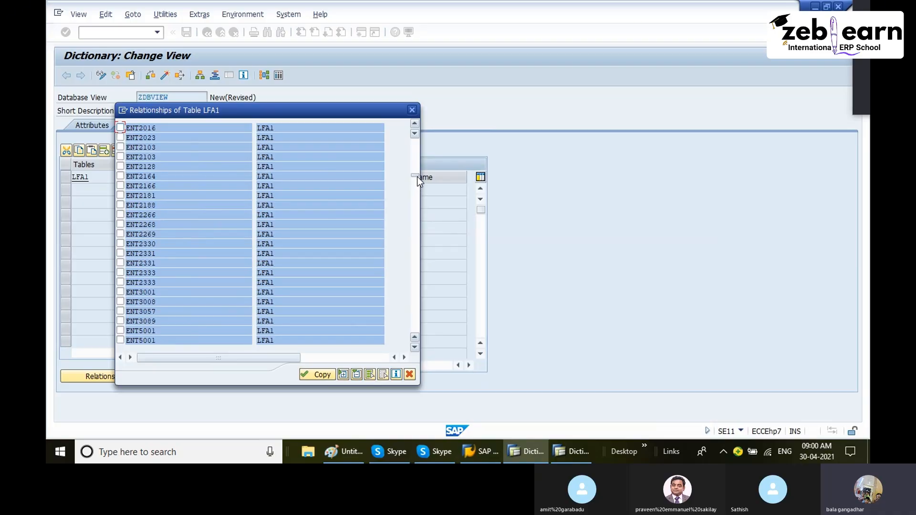
pyautogui.moveTo(416, 173); pyautogui.dragTo(418, 173)
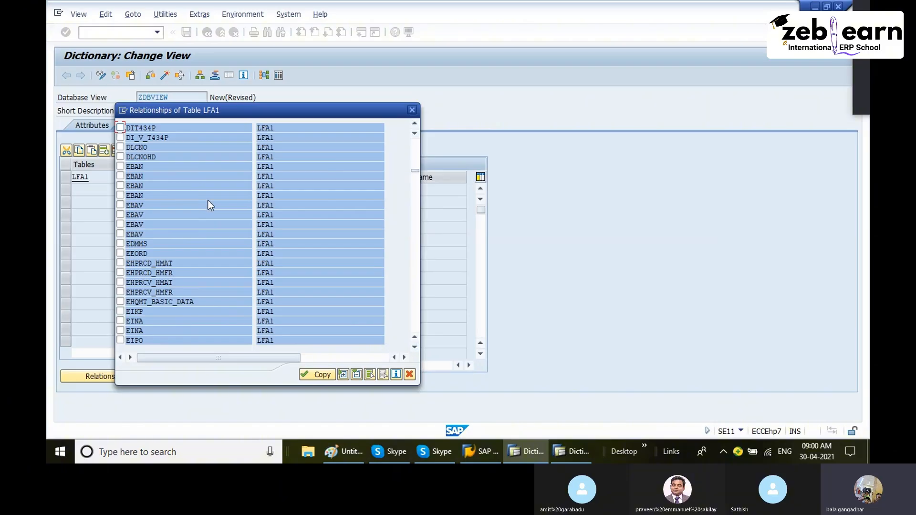
pyautogui.scroll(1, 207, 203)
pyautogui.scroll(-2, 164, 216)
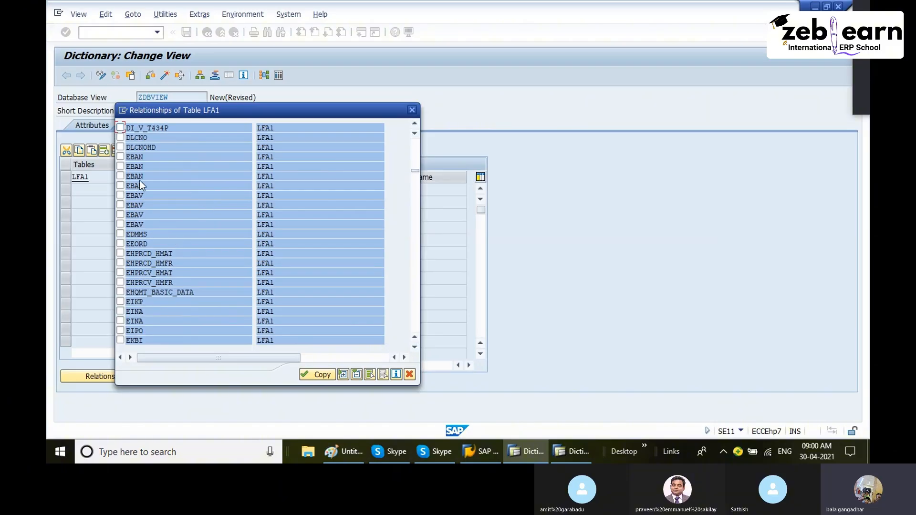
pyautogui.scroll(-3, 142, 199)
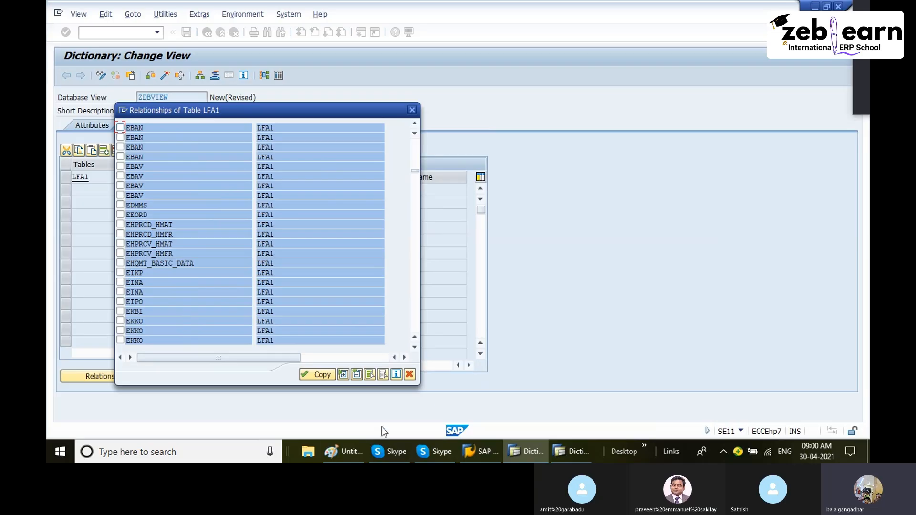
# - Check the EKKO box in the Paint diagram again and return to the relationships list
pyautogui.click(343, 452)
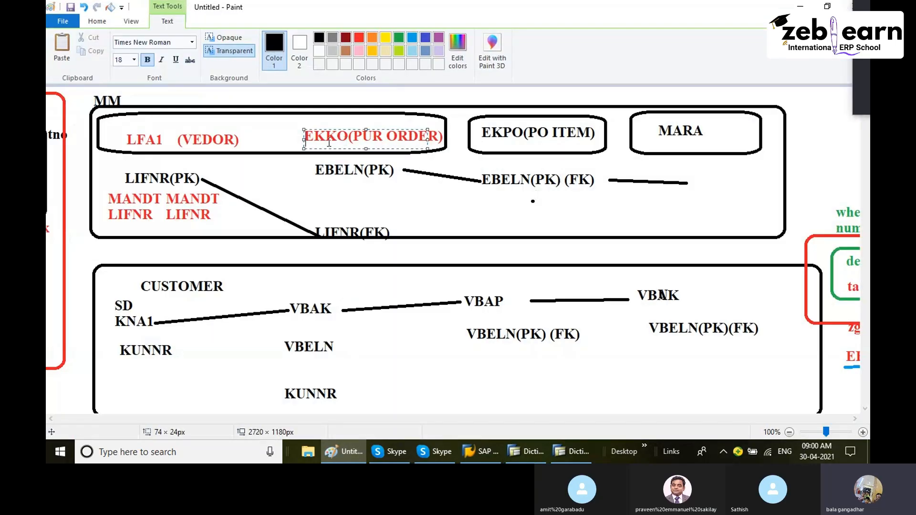
pyautogui.click(153, 122)
pyautogui.moveTo(472, 120); pyautogui.dragTo(351, 131)
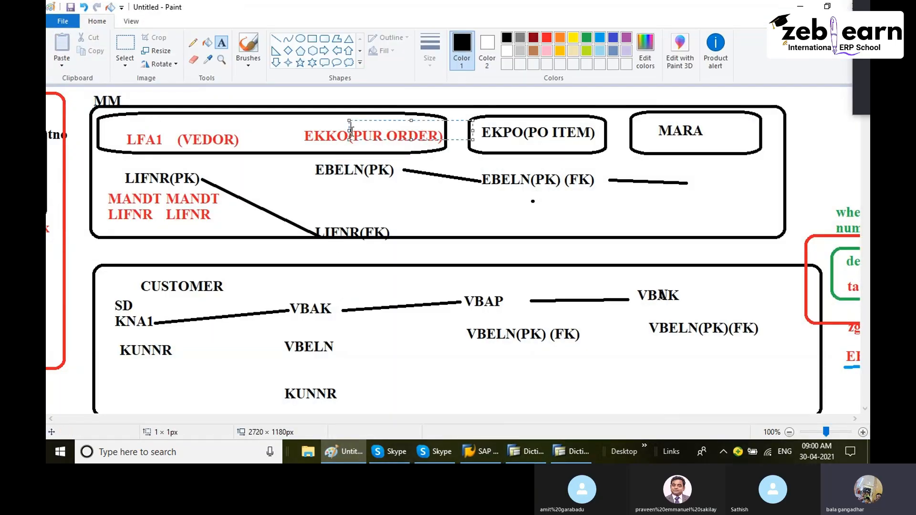
pyautogui.click(347, 450)
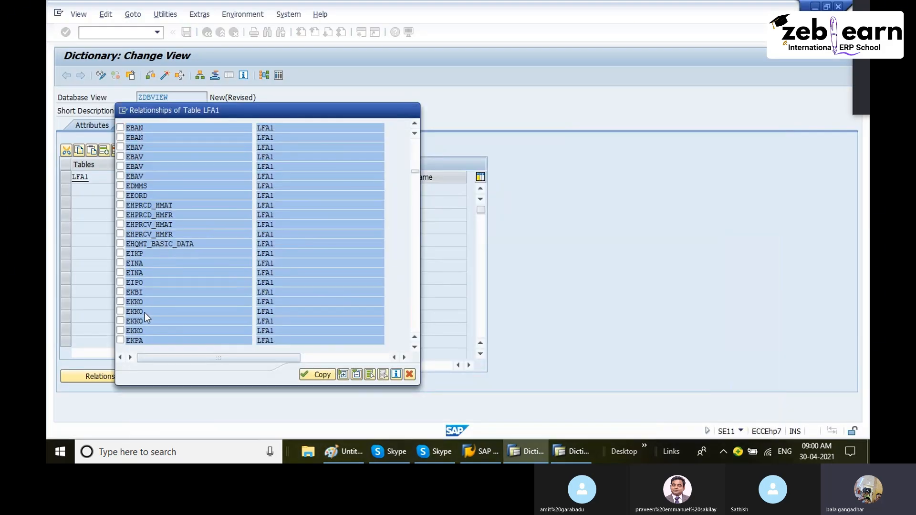
# - Mark and expand the EKKO dependent-table entries to show their MANDT and vendor join field pairs
pyautogui.scroll(-2, 167, 313)
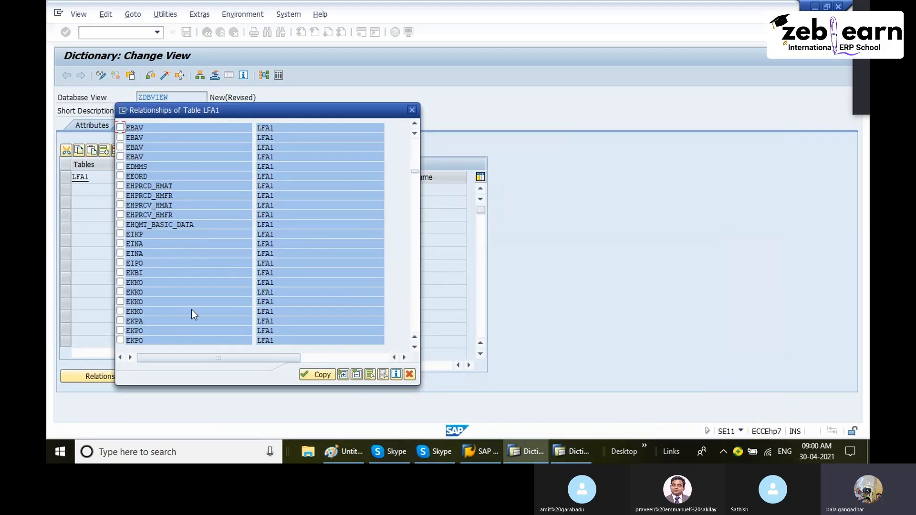
pyautogui.click(141, 282)
pyautogui.doubleClick(139, 284)
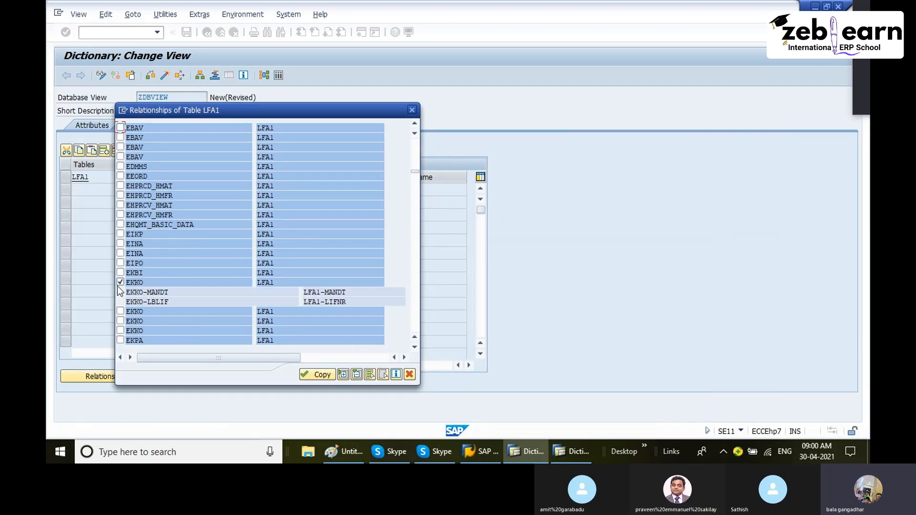
pyautogui.doubleClick(139, 311)
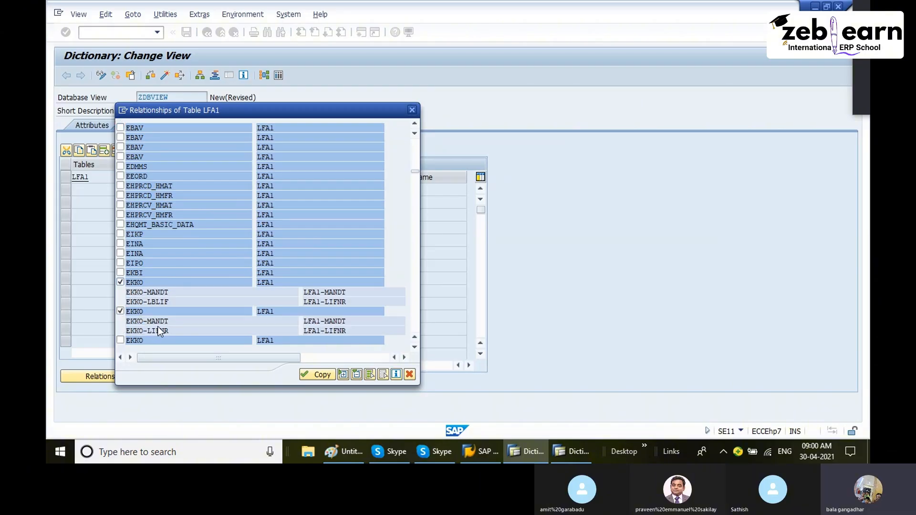
pyautogui.scroll(-2, 148, 329)
pyautogui.doubleClick(136, 321)
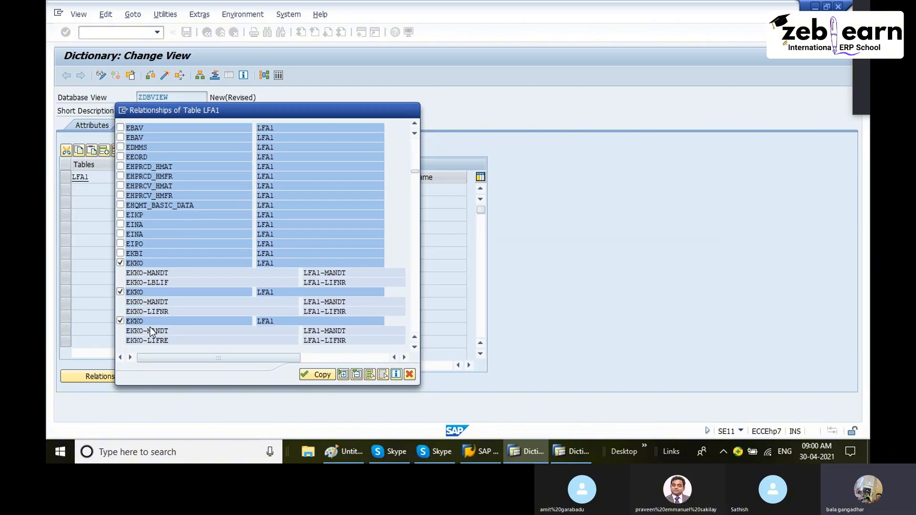
pyautogui.scroll(-1, 150, 329)
pyautogui.doubleClick(141, 338)
pyautogui.scroll(-3, 167, 319)
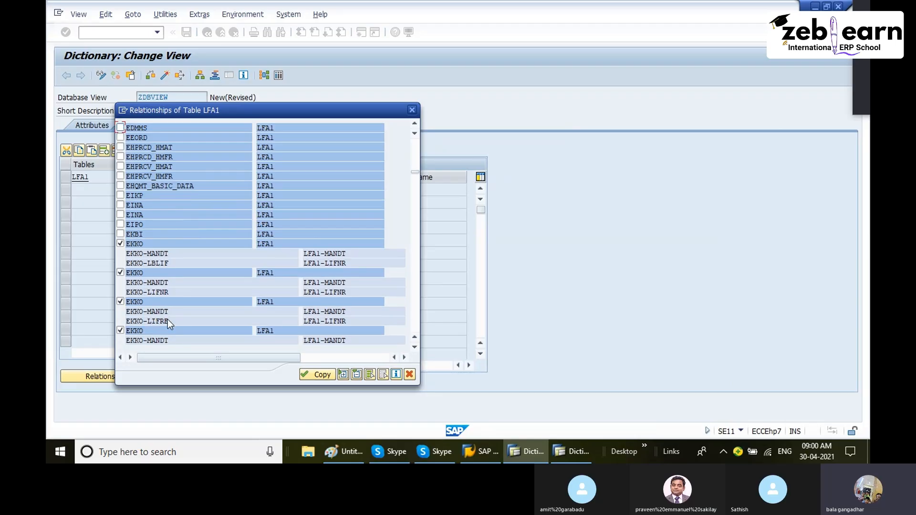
pyautogui.scroll(-1, 171, 314)
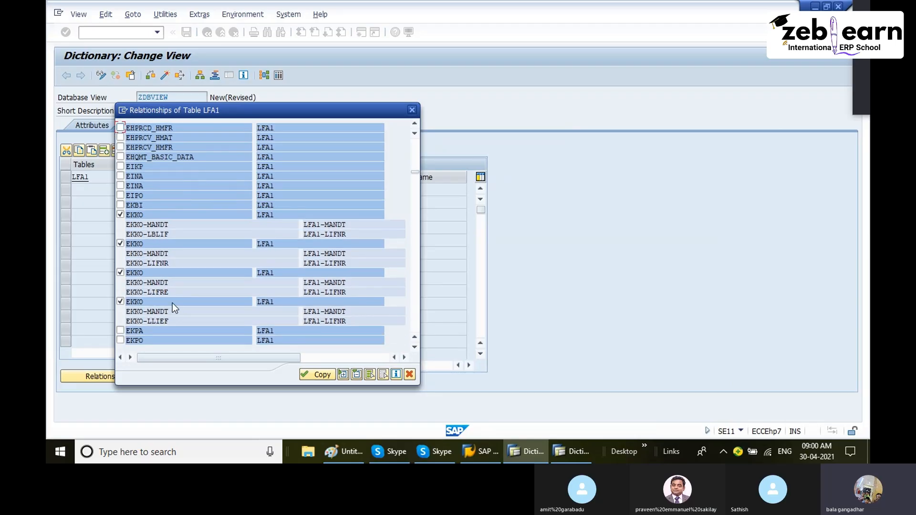
# - Keep only the EKKO relationship joining EKKO-LIFNR to LFA1-LIFNR selected, unchecking the other EKKO entries
pyautogui.click(121, 301)
pyautogui.click(121, 273)
pyautogui.click(120, 215)
pyautogui.click(158, 265)
pyautogui.click(322, 266)
pyautogui.click(262, 265)
pyautogui.click(150, 266)
pyautogui.click(334, 271)
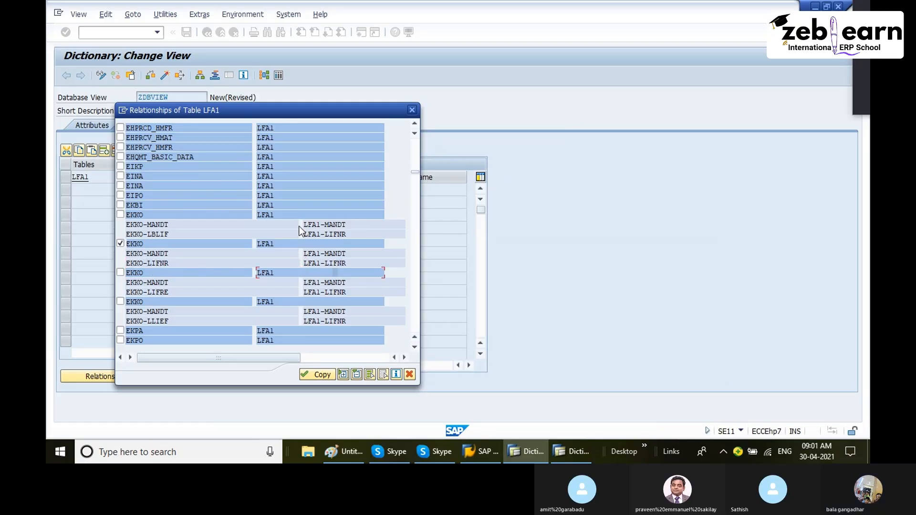
# - Copy the selected EKKO relationship into the view so EKKO and its MANDT and LIFNR join conditions are added
pyautogui.click(157, 292)
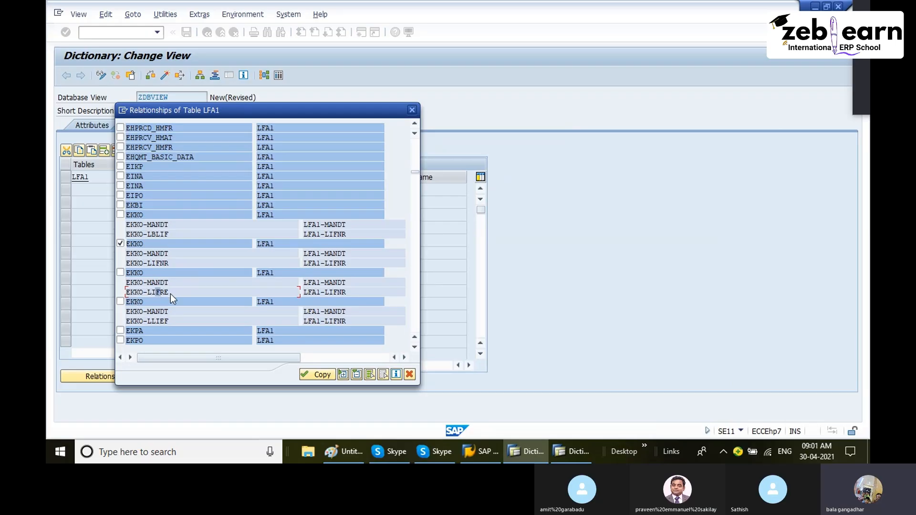
pyautogui.click(121, 244)
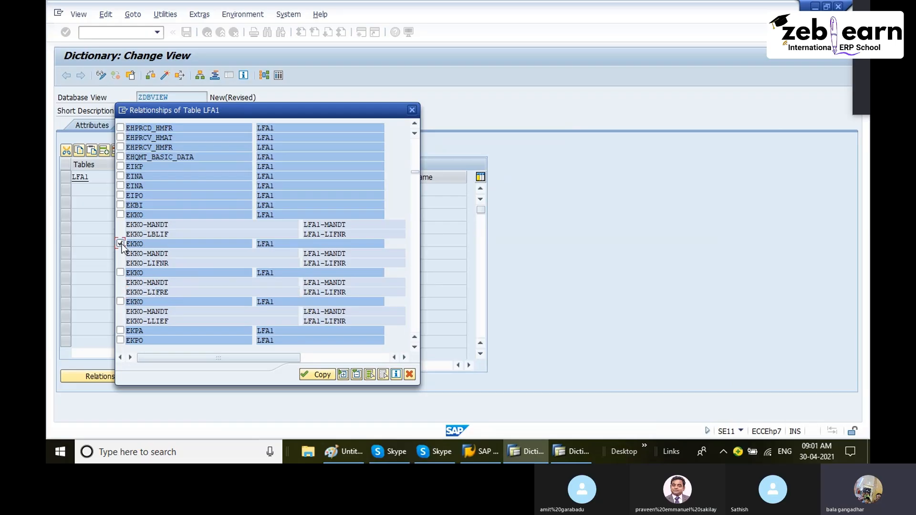
pyautogui.click(161, 262)
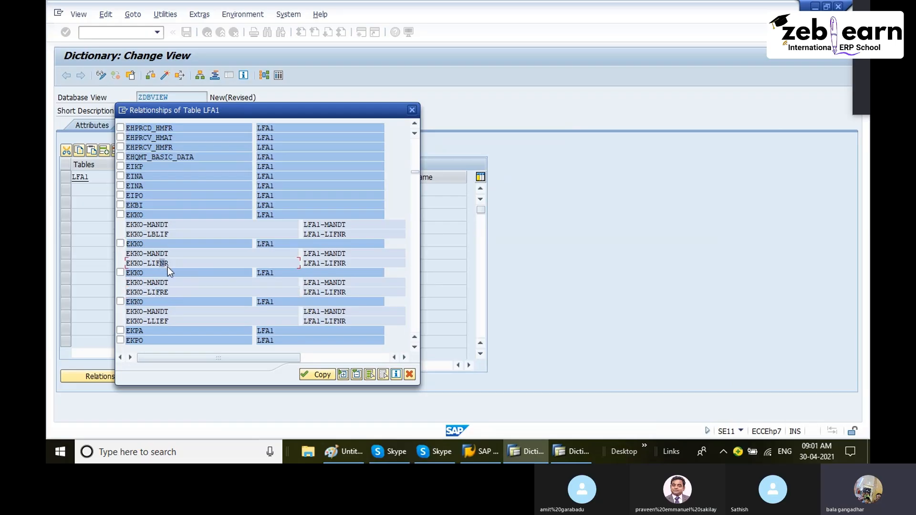
pyautogui.click(332, 263)
pyautogui.click(120, 244)
pyautogui.click(323, 375)
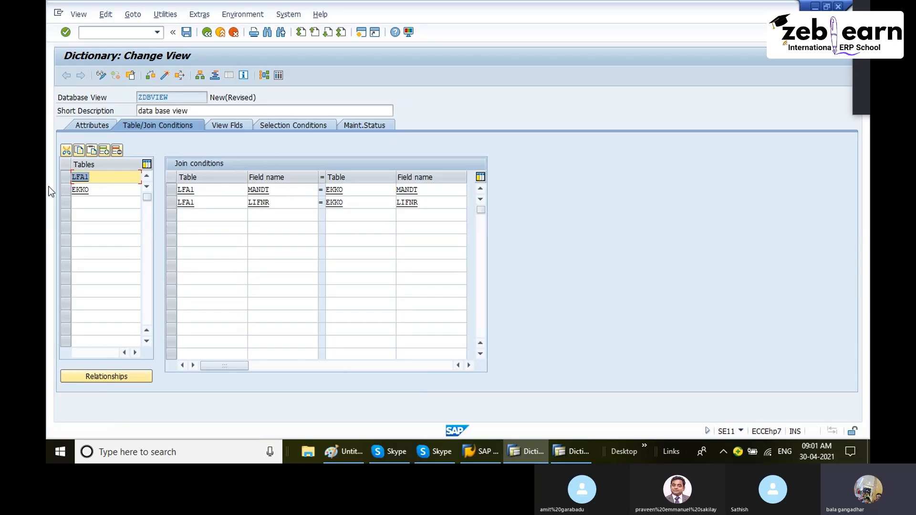
# - Delete the LFA1 and EKKO base tables from the view along with their join conditions
pyautogui.click(119, 150)
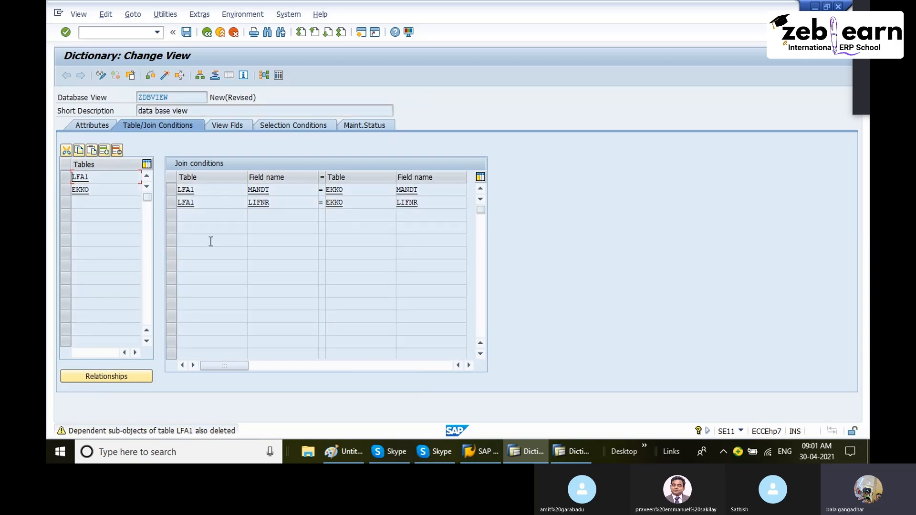
pyautogui.press('Delete')
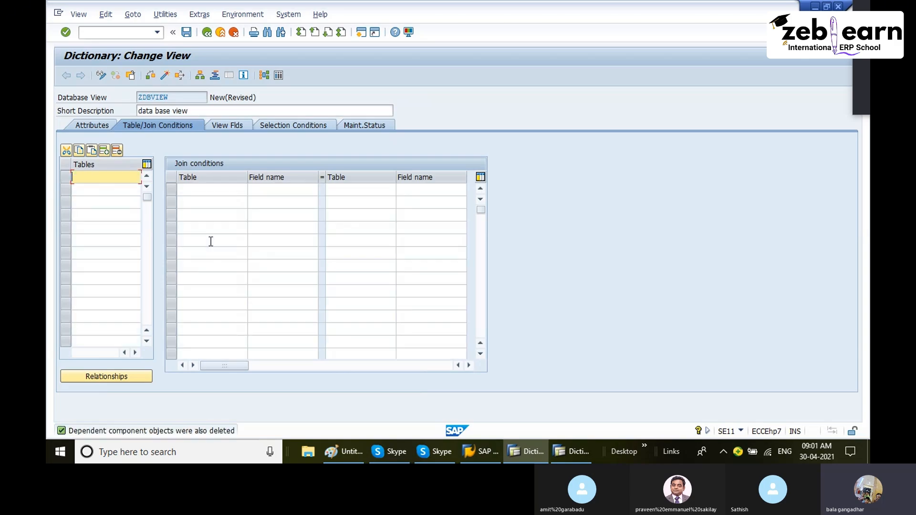
pyautogui.press('Return')
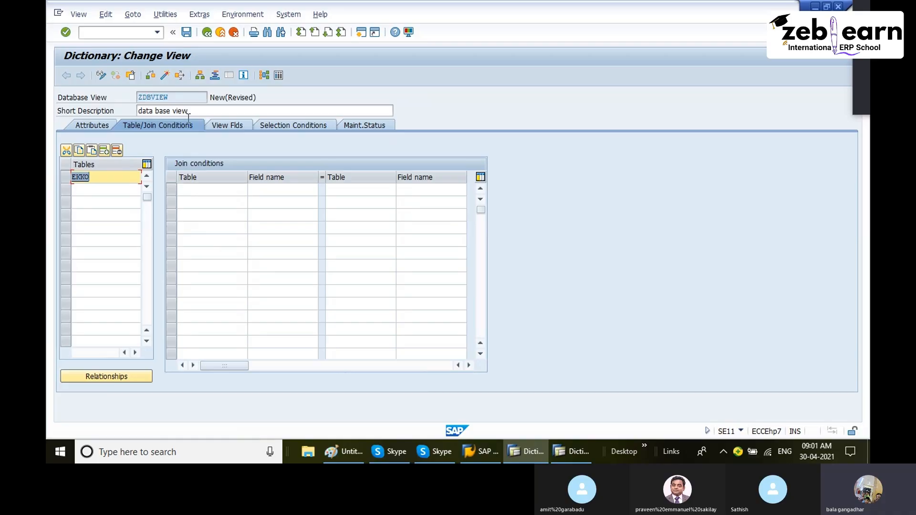
pyautogui.press('BackSpace')
pyautogui.click(119, 228)
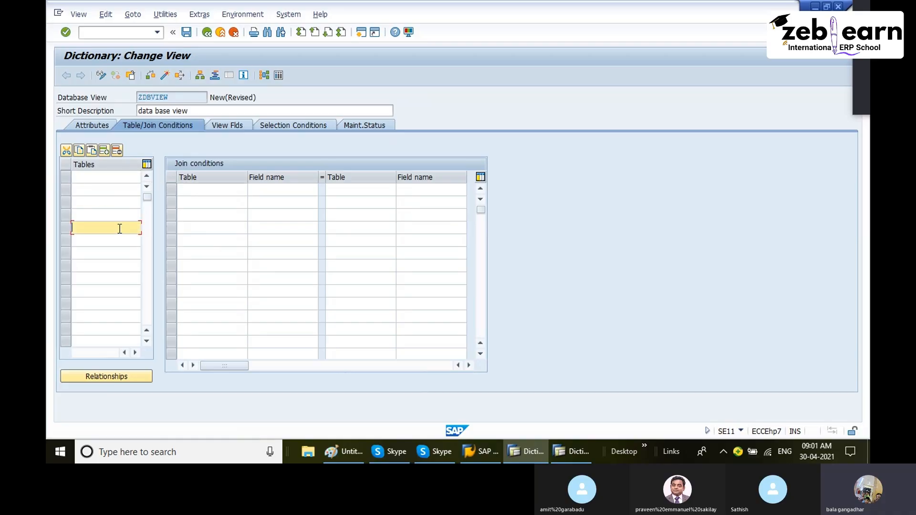
# - Enter ZGRCUSTOMER as the view's base table and confirm keeping the change
pyautogui.click(110, 179)
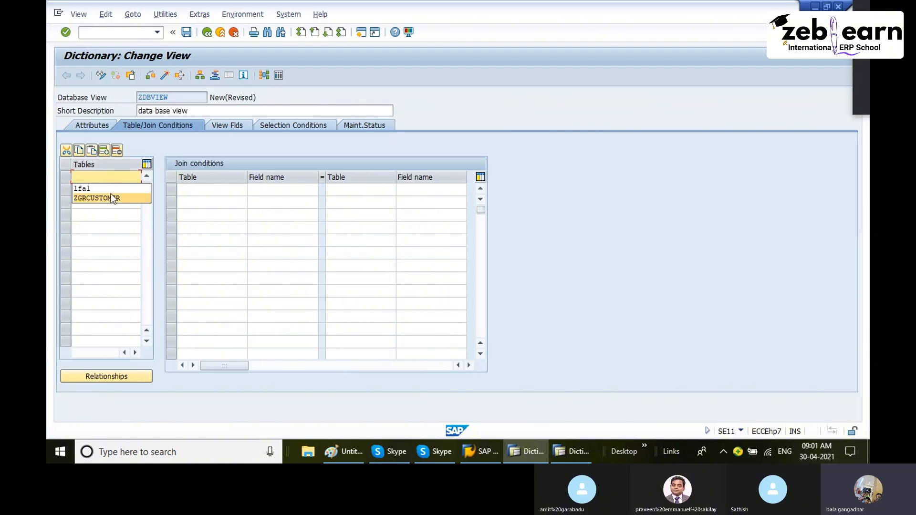
pyautogui.click(111, 194)
pyautogui.press('Return')
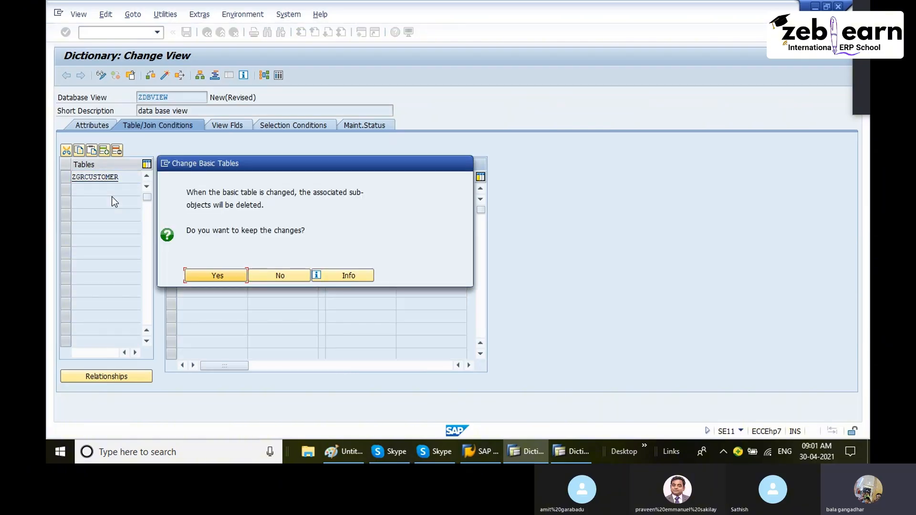
pyautogui.click(221, 275)
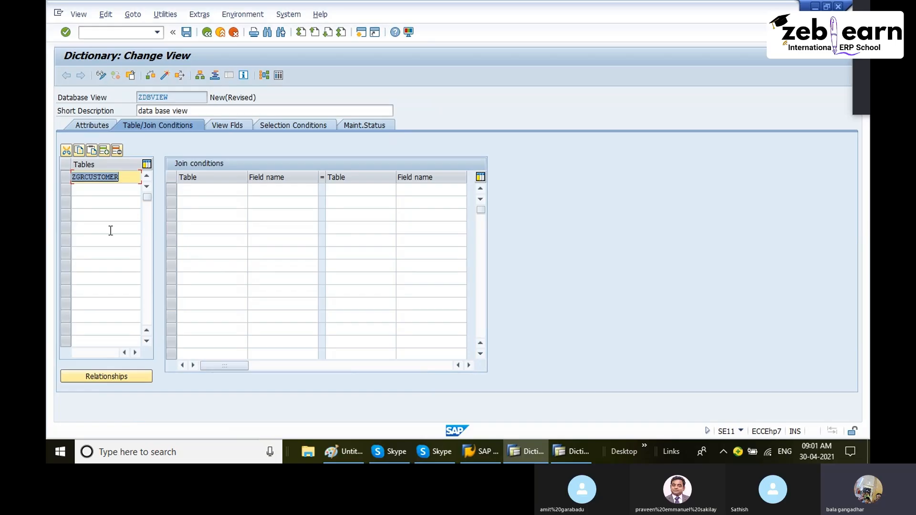
# - Copy the ZGRSALES dependent-table relationship of ZGRCUSTOMER into the view's tables and join conditions
pyautogui.click(125, 376)
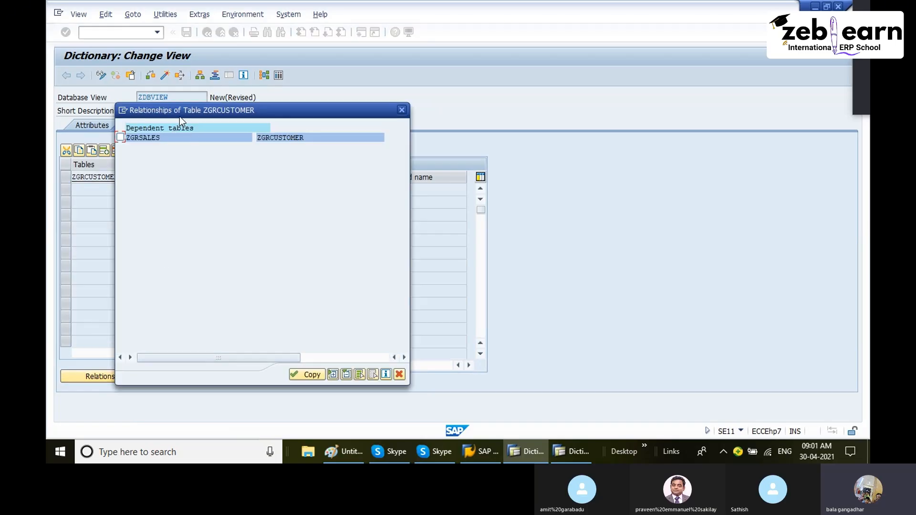
pyautogui.moveTo(178, 112); pyautogui.dragTo(300, 114)
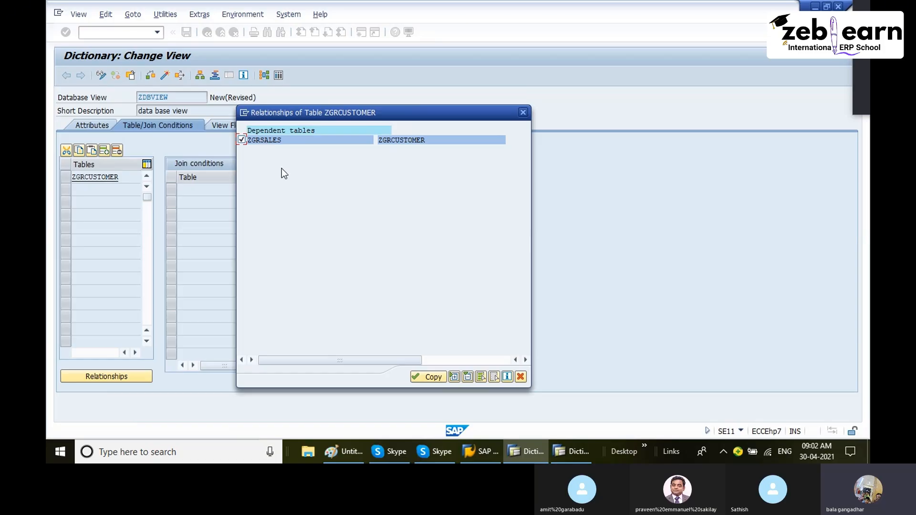
pyautogui.click(433, 377)
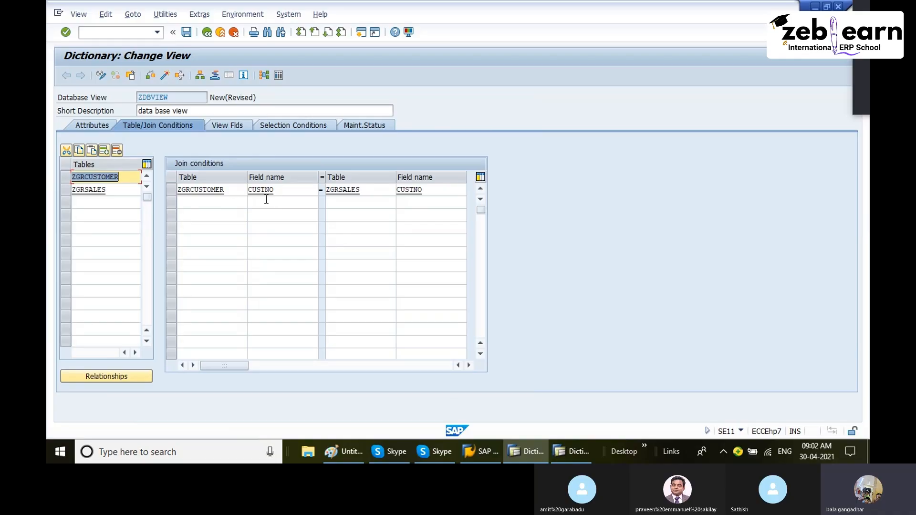
# - Examine the table and field cells of the ZGRCUSTOMER–ZGRSALES join condition
pyautogui.doubleClick(228, 190)
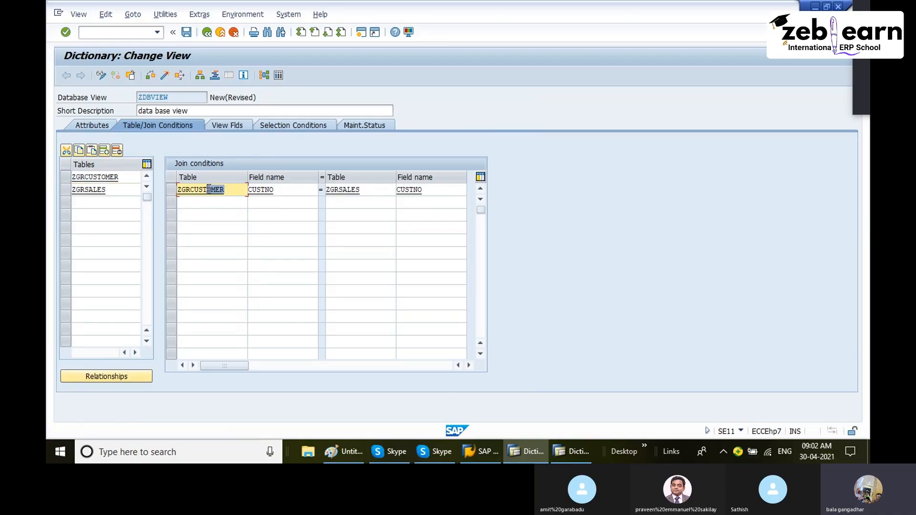
pyautogui.doubleClick(282, 190)
pyautogui.doubleClick(362, 190)
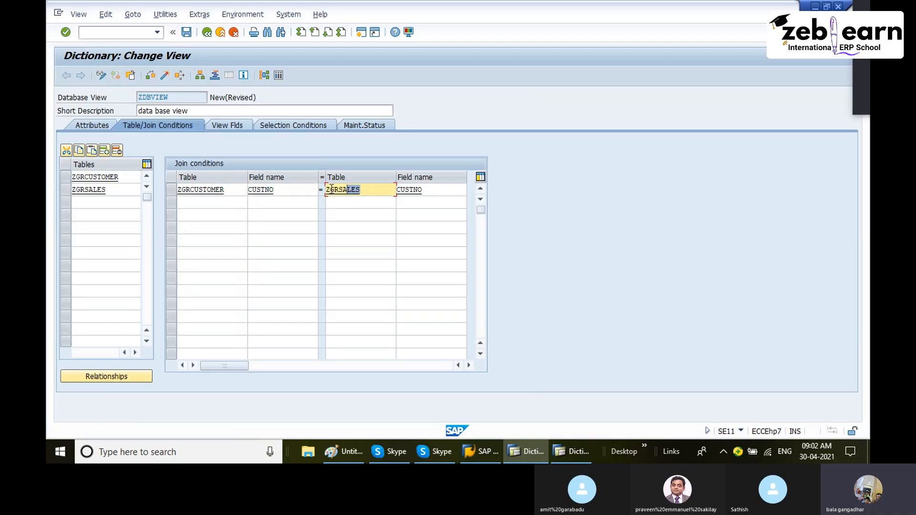
pyautogui.doubleClick(431, 189)
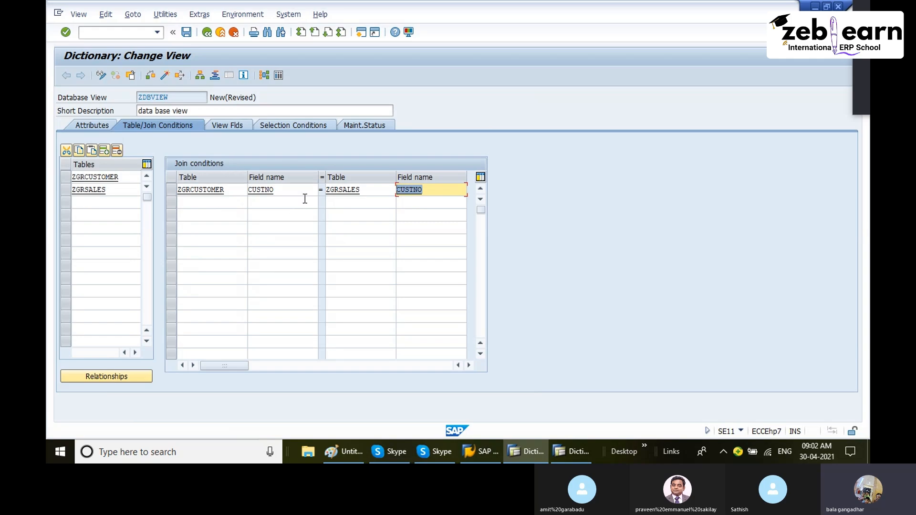
# - Open the view's View Fields tab and switch to the Paint notes diagram
pyautogui.click(236, 125)
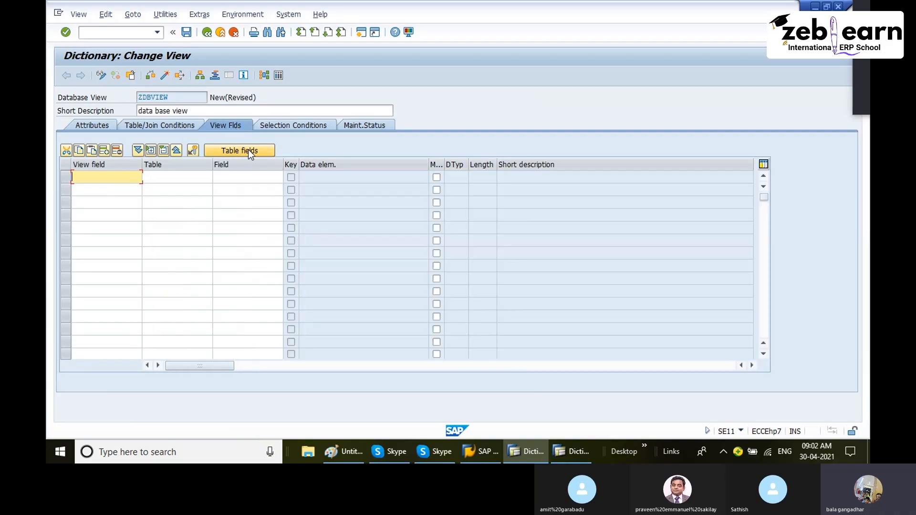
pyautogui.click(352, 452)
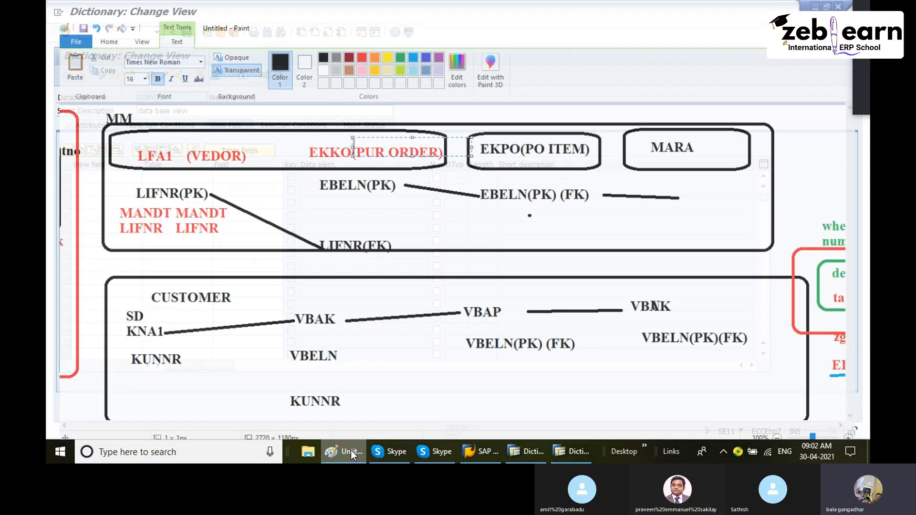
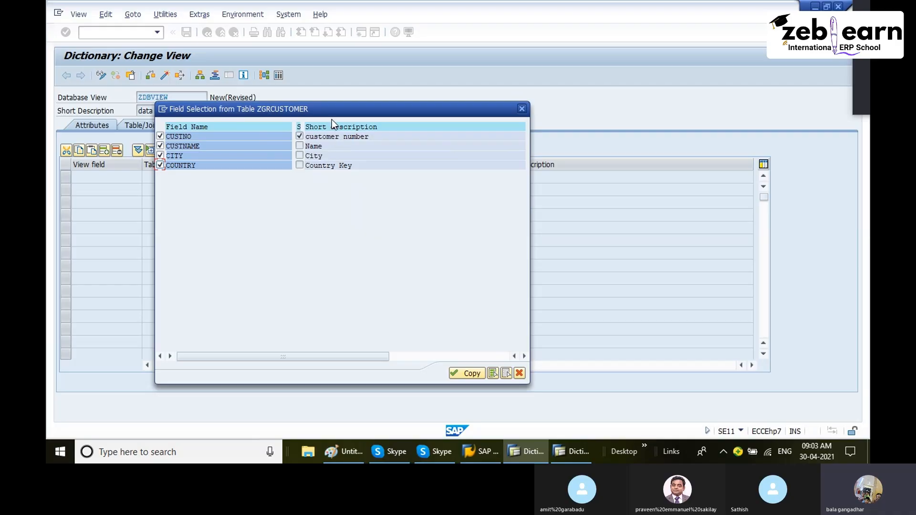
# - Copy all four selected ZGRCUSTOMER fields into the view fields
pyautogui.moveTo(324, 114); pyautogui.dragTo(383, 87)
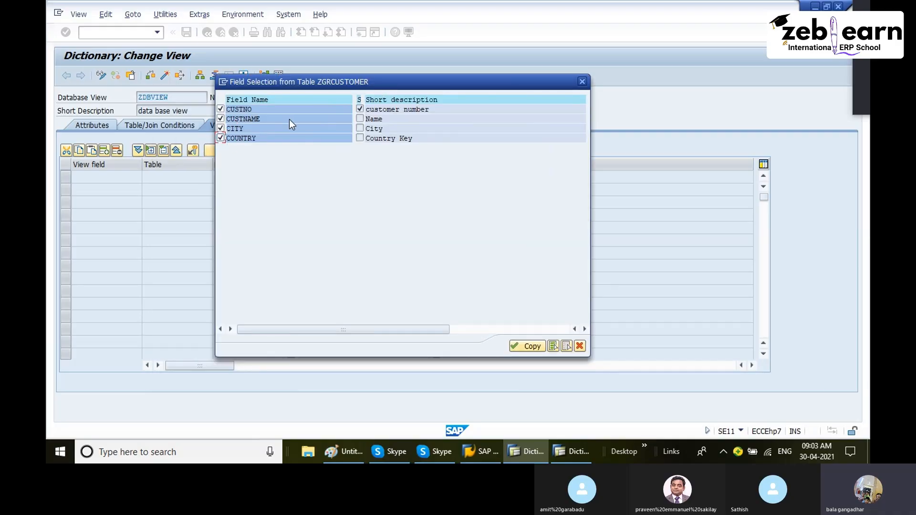
pyautogui.click(528, 346)
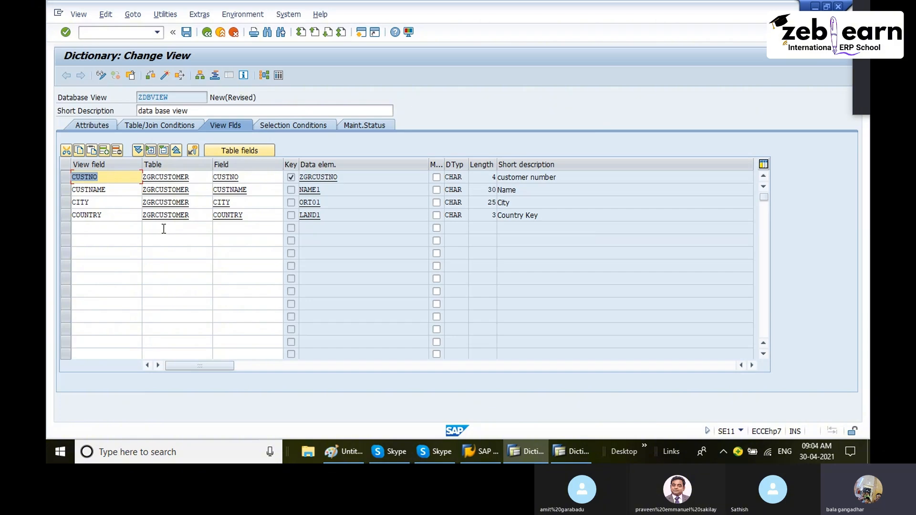
# - Add every ZGRSALES field except CUSTNO to the view fields
pyautogui.click(244, 151)
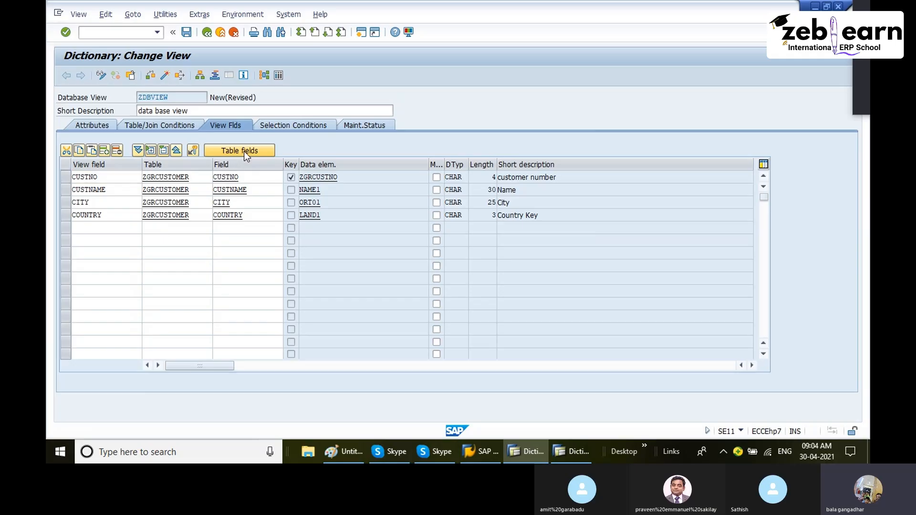
pyautogui.moveTo(168, 144); pyautogui.dragTo(340, 119)
pyautogui.click(312, 152)
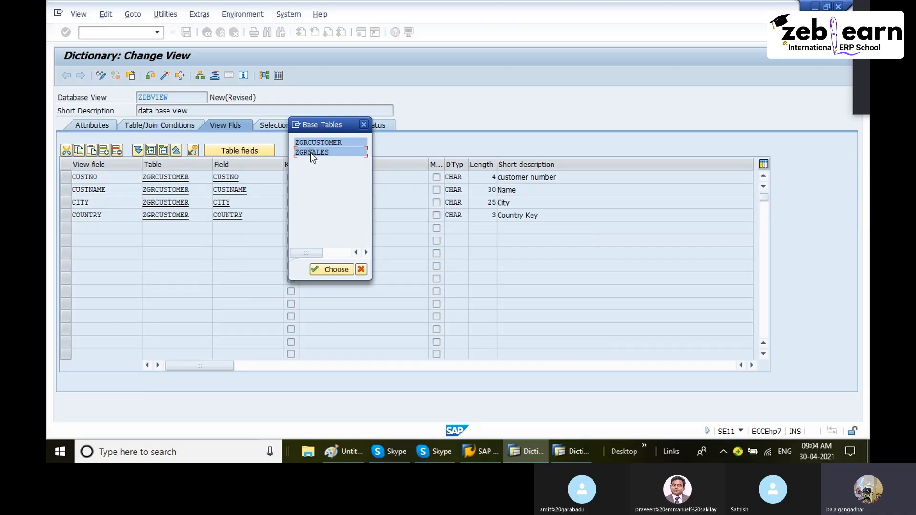
pyautogui.doubleClick(312, 153)
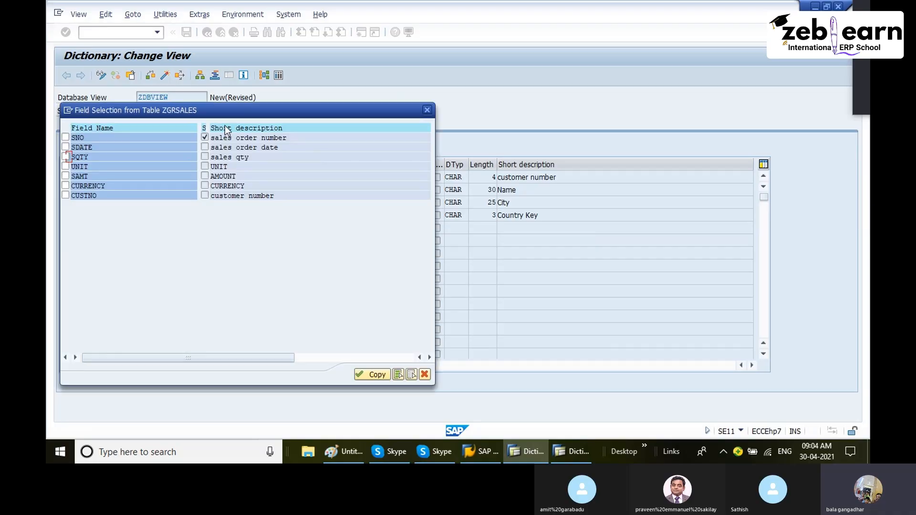
pyautogui.moveTo(196, 116); pyautogui.dragTo(417, 122)
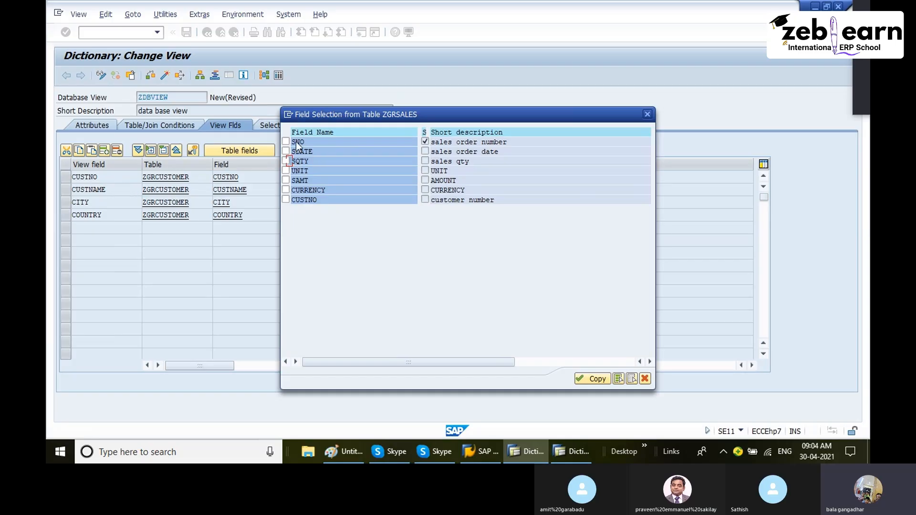
pyautogui.click(619, 379)
pyautogui.click(285, 200)
pyautogui.click(285, 200)
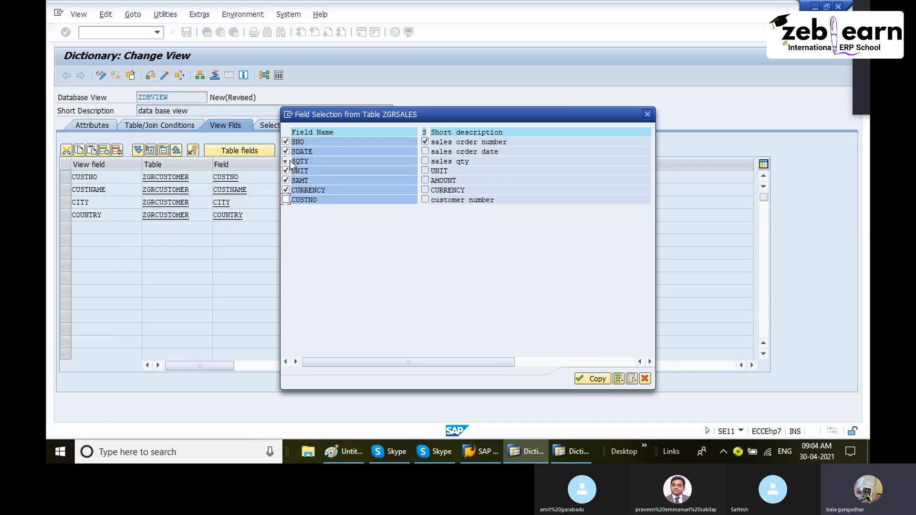
pyautogui.click(632, 380)
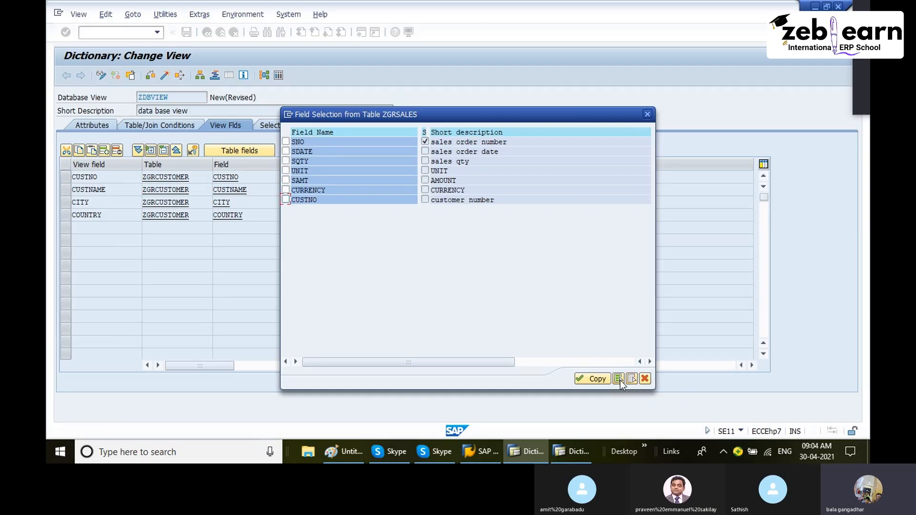
pyautogui.click(619, 379)
pyautogui.click(286, 162)
pyautogui.click(287, 161)
pyautogui.click(286, 199)
pyautogui.click(599, 379)
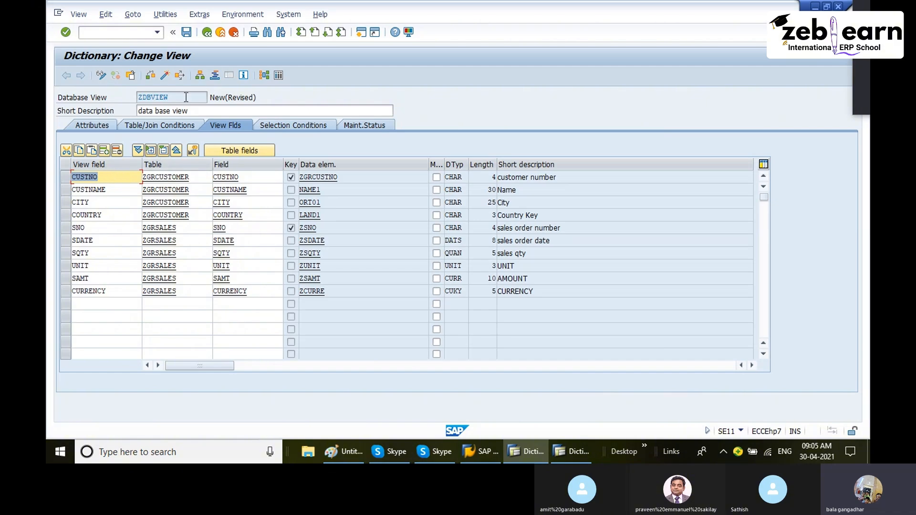
# - Save the view in package ZGANGA, creating a new workbench request described as data base req
pyautogui.click(186, 32)
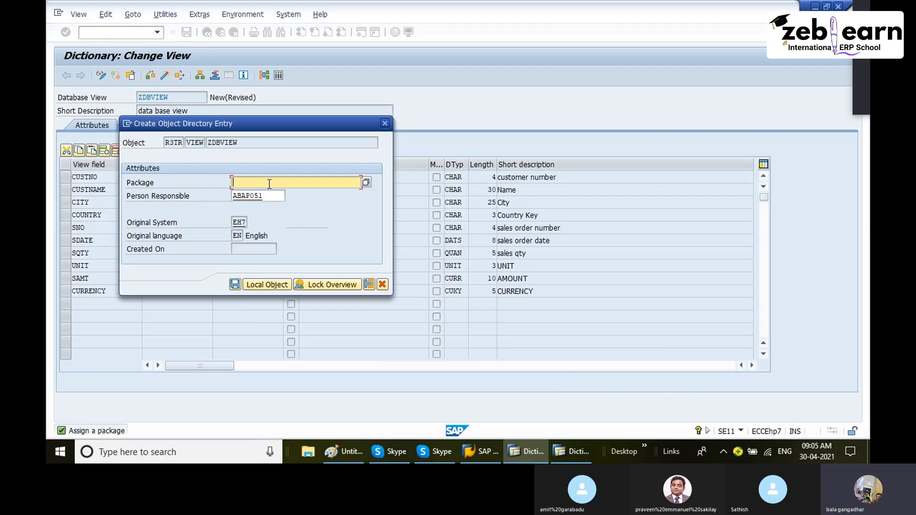
pyautogui.write('ZGANGA')
pyautogui.click(236, 284)
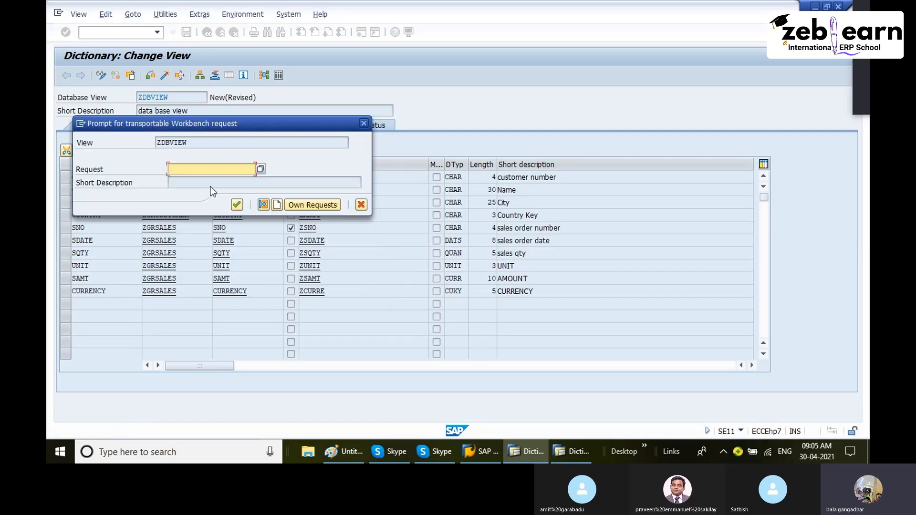
pyautogui.moveTo(211, 124); pyautogui.dragTo(430, 132)
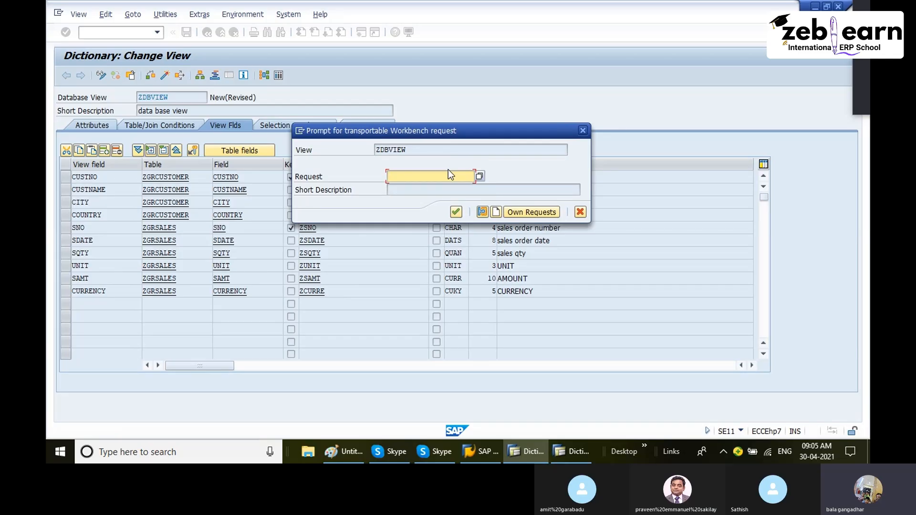
pyautogui.click(496, 212)
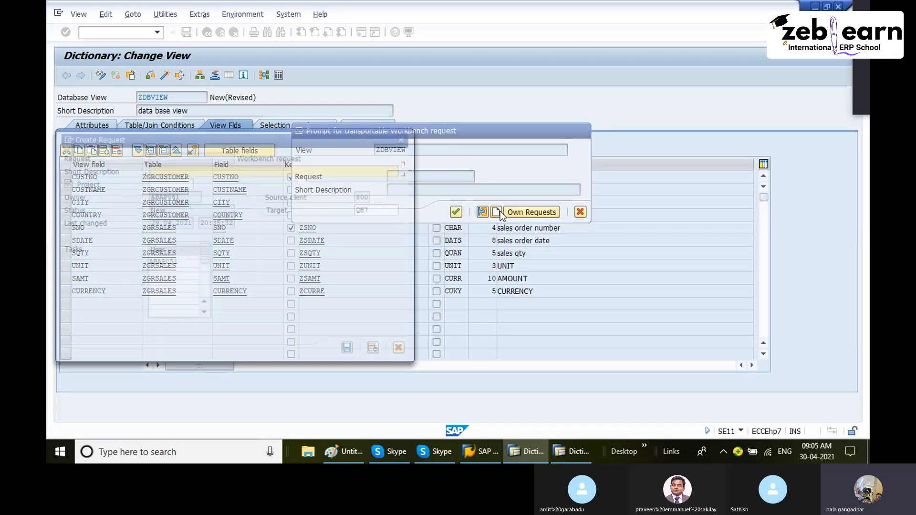
pyautogui.write('data')
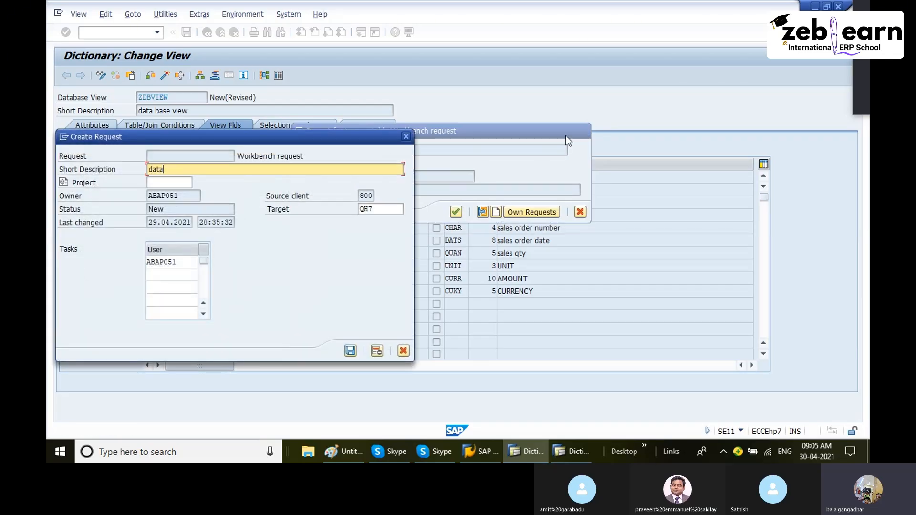
pyautogui.write(' base req')
pyautogui.press('Return')
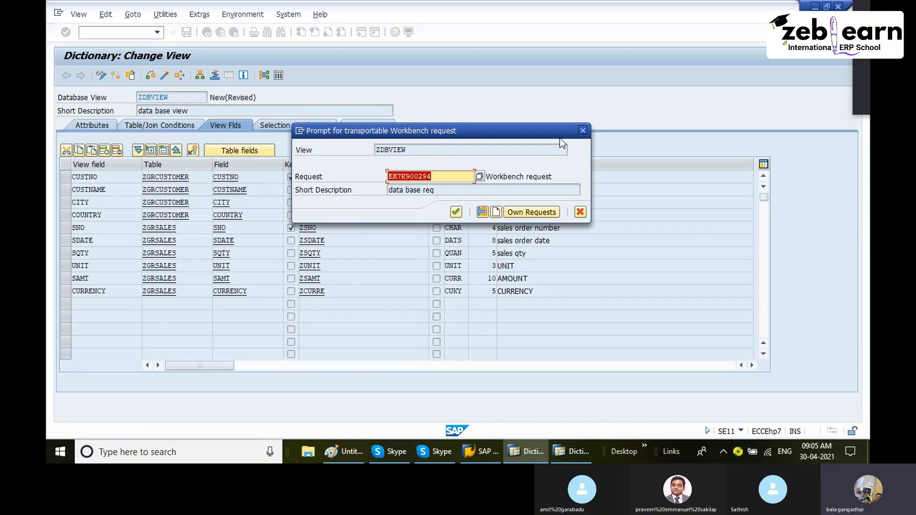
pyautogui.moveTo(432, 177); pyautogui.dragTo(414, 177)
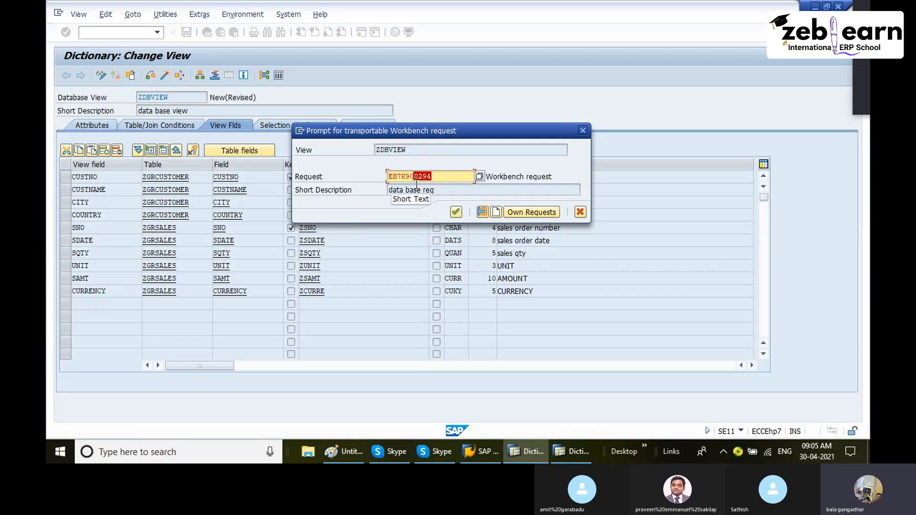
pyautogui.click(456, 213)
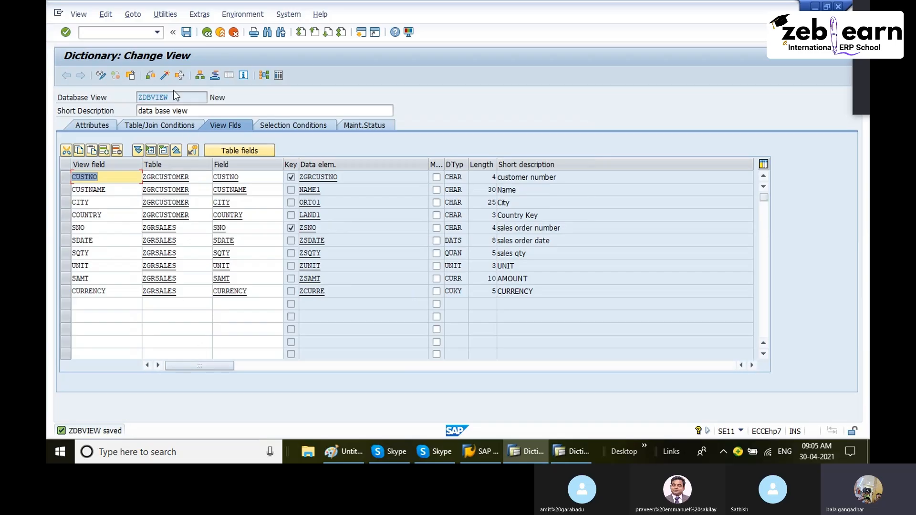
# - Activate the view ZDBVIEW without displaying the activation log
pyautogui.moveTo(233, 99); pyautogui.dragTo(194, 98)
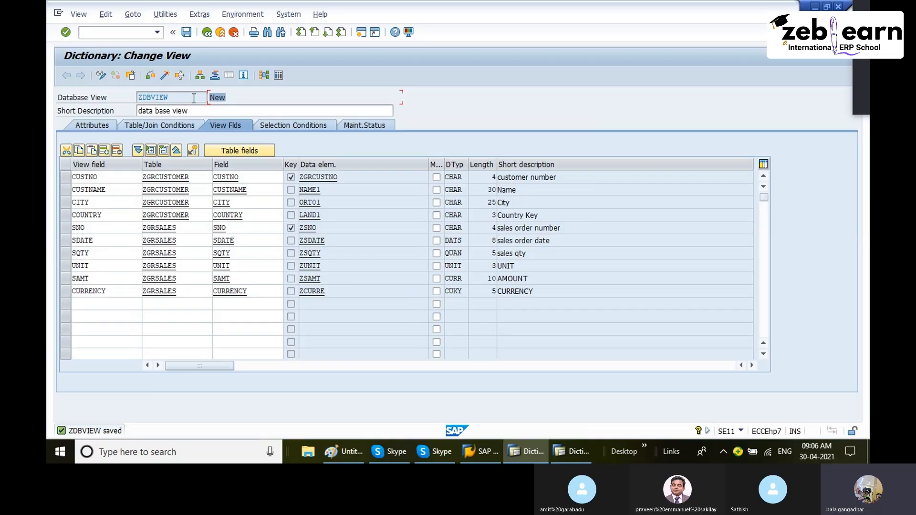
pyautogui.click(166, 75)
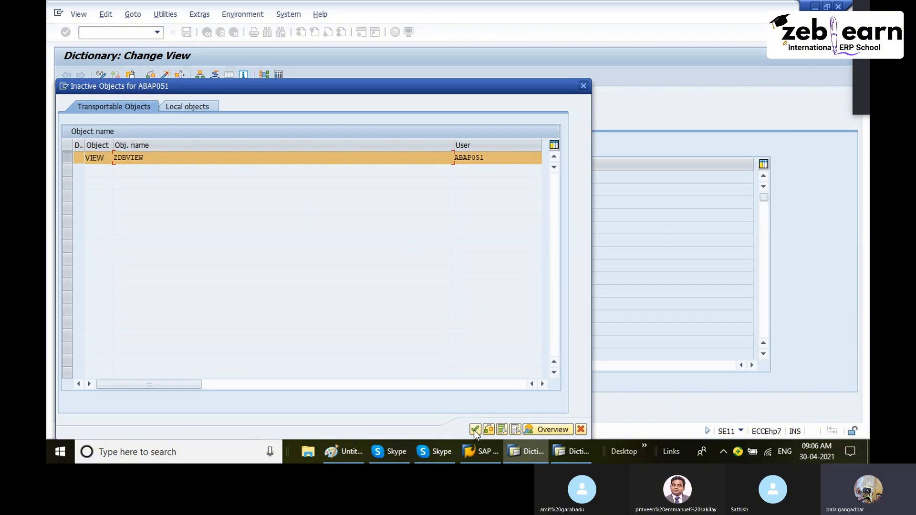
pyautogui.click(475, 430)
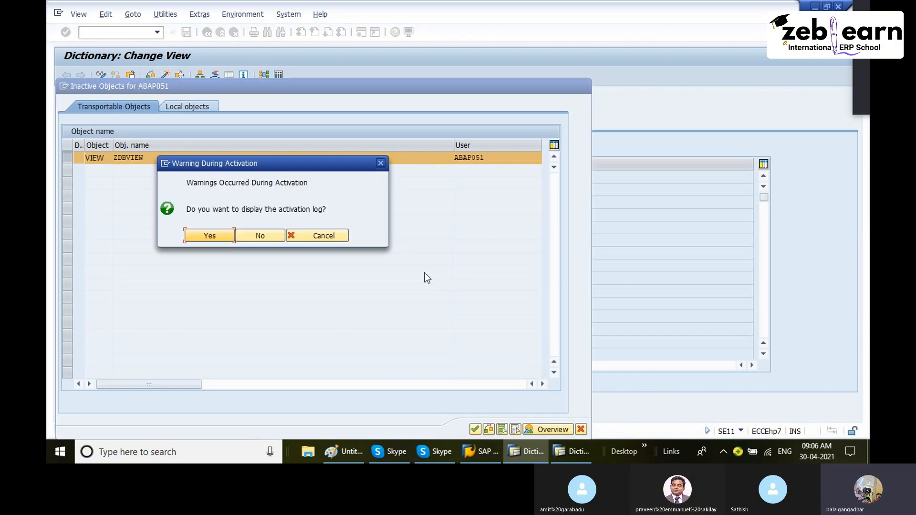
pyautogui.click(268, 236)
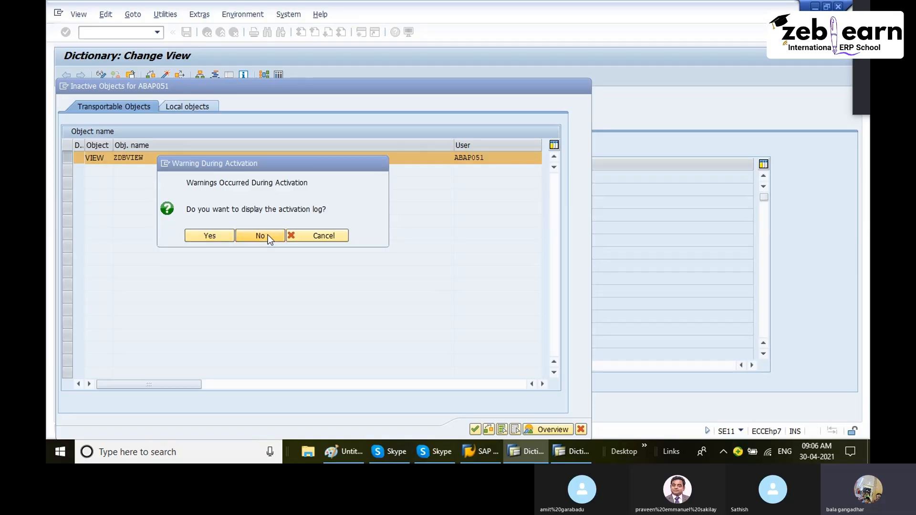
pyautogui.moveTo(236, 99); pyautogui.dragTo(209, 98)
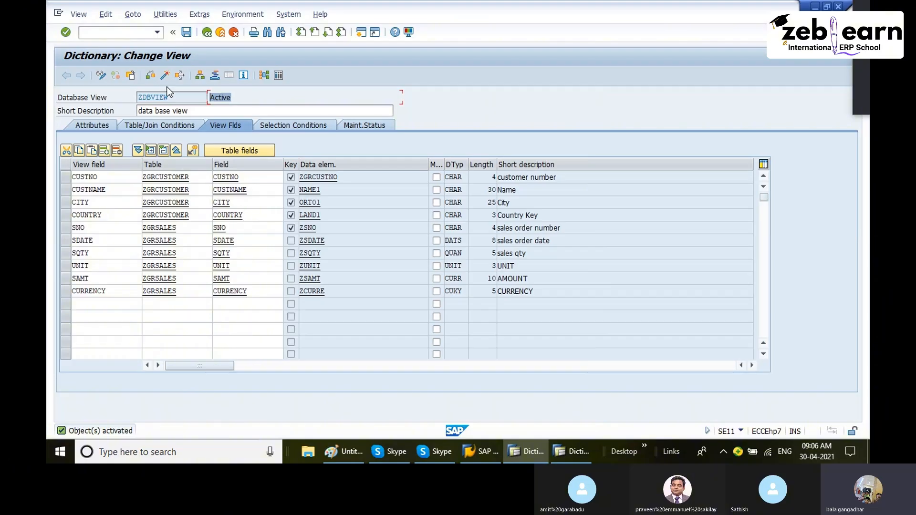
# - Open the view's contents in the data browser, check the number of entries and execute the selection
pyautogui.click(163, 15)
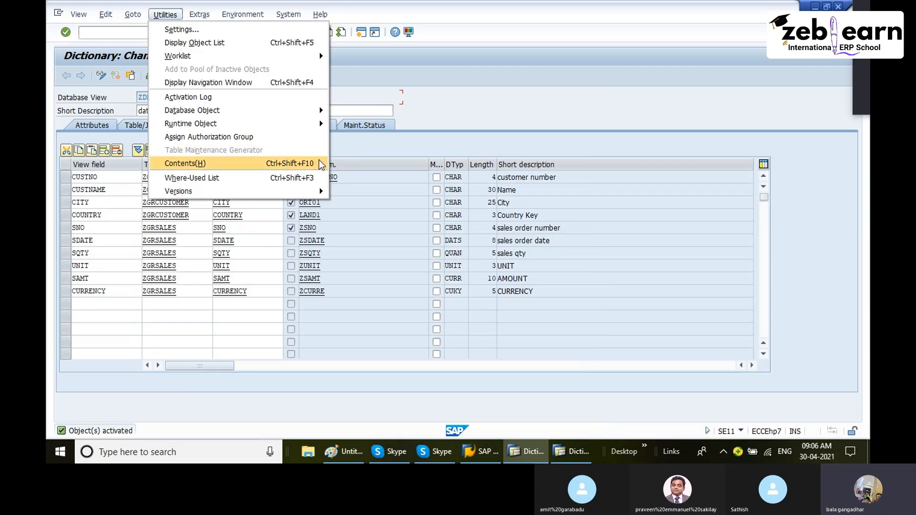
pyautogui.click(200, 168)
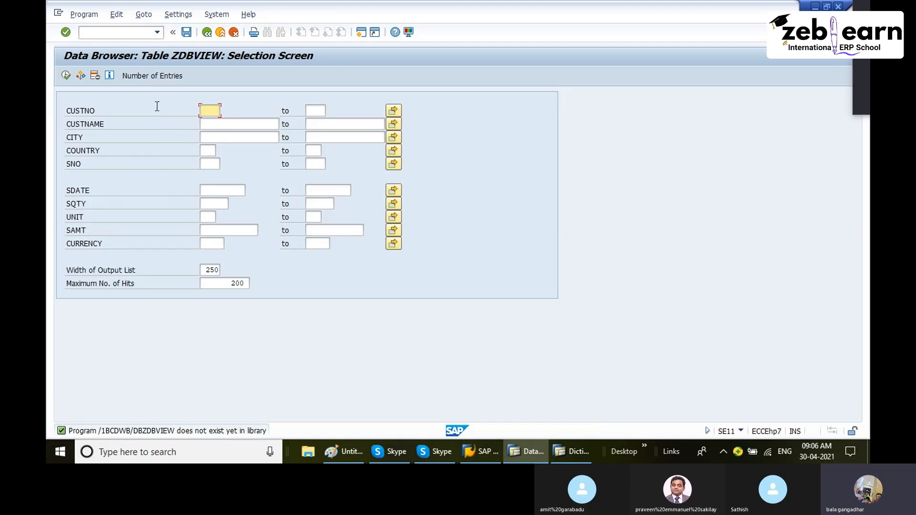
pyautogui.click(159, 77)
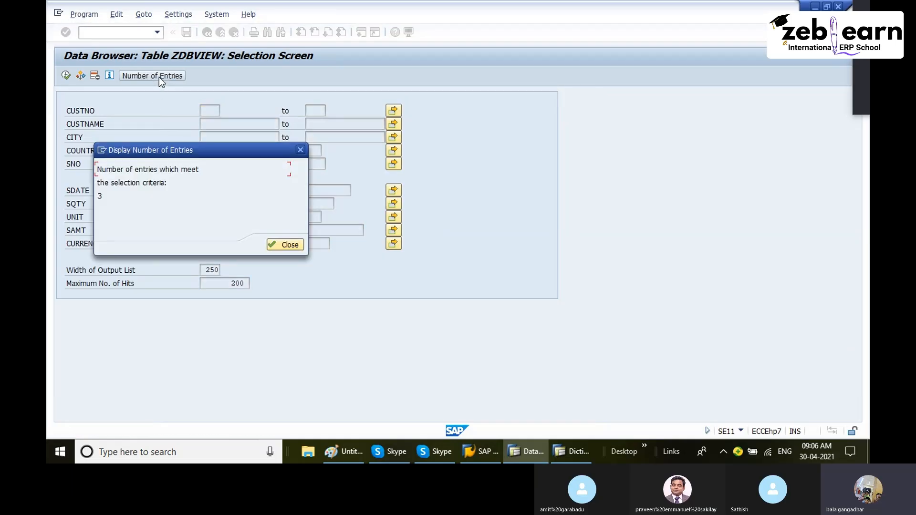
pyautogui.click(300, 150)
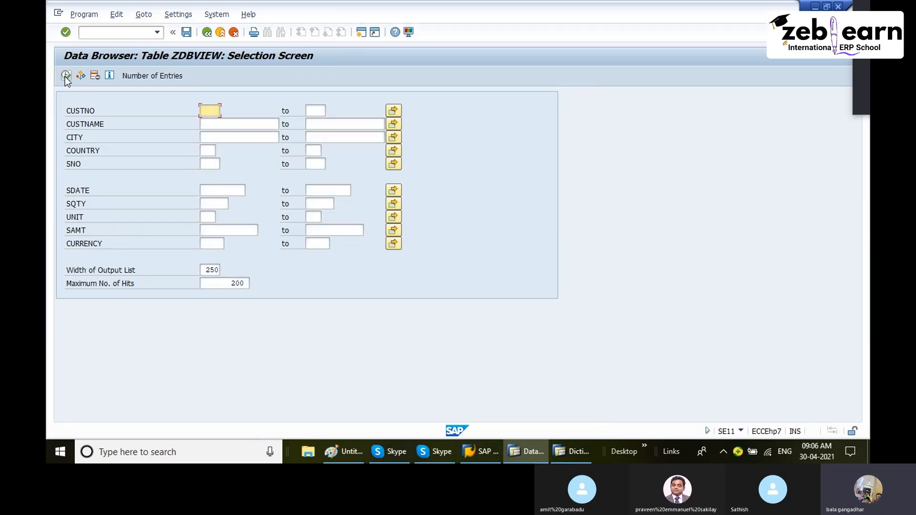
pyautogui.click(66, 75)
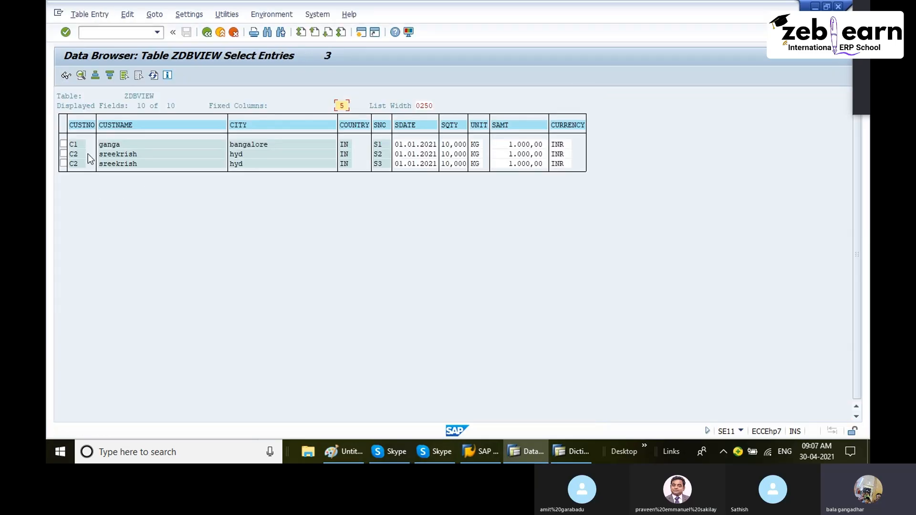
# - Examine the joined customer and sales rows and return to the view definition
pyautogui.click(64, 143)
pyautogui.click(382, 146)
pyautogui.click(64, 154)
pyautogui.click(380, 165)
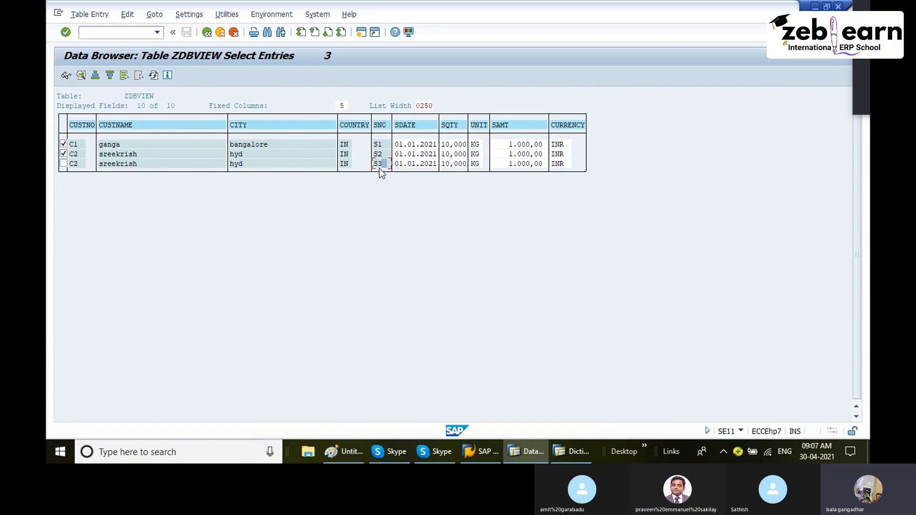
pyautogui.click(64, 144)
pyautogui.click(64, 153)
pyautogui.click(126, 126)
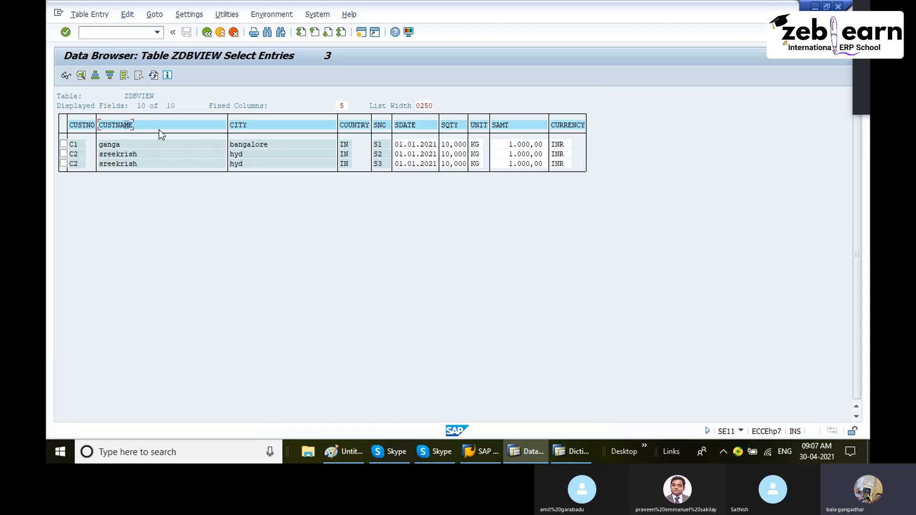
pyautogui.click(352, 126)
pyautogui.click(212, 37)
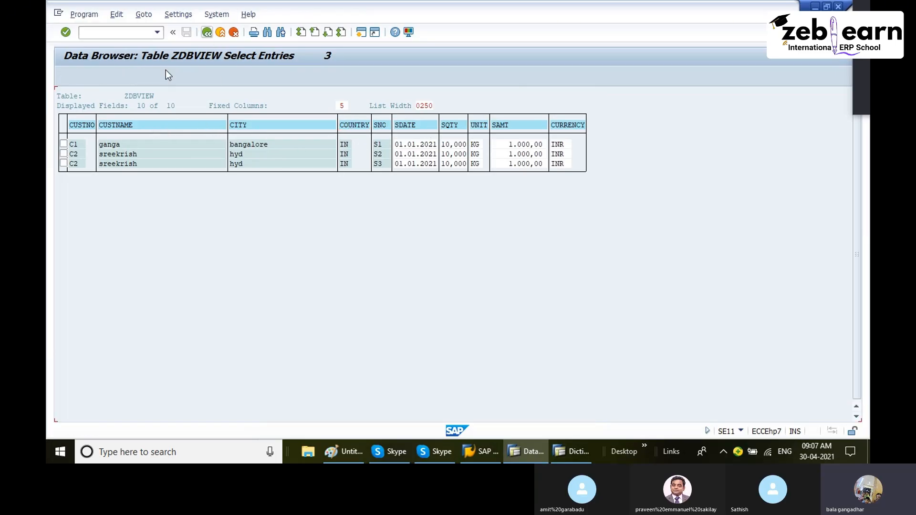
pyautogui.click(67, 77)
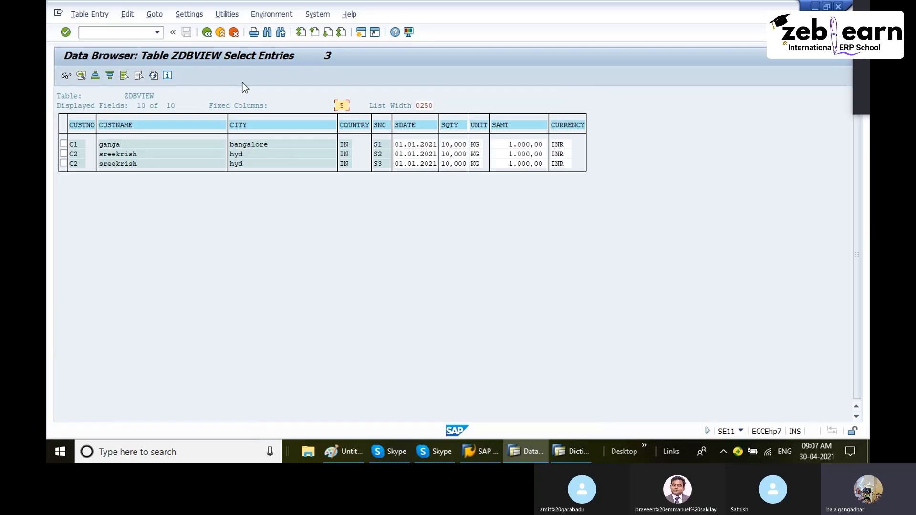
pyautogui.click(211, 37)
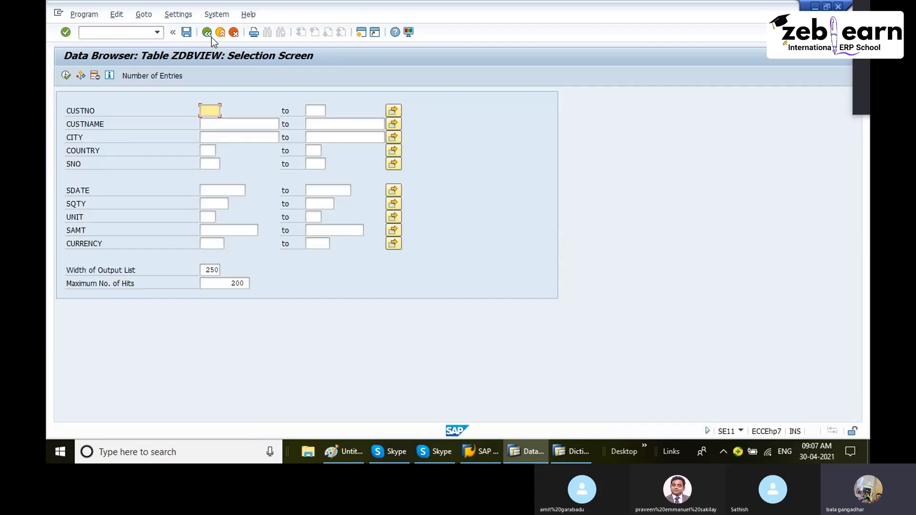
pyautogui.click(211, 37)
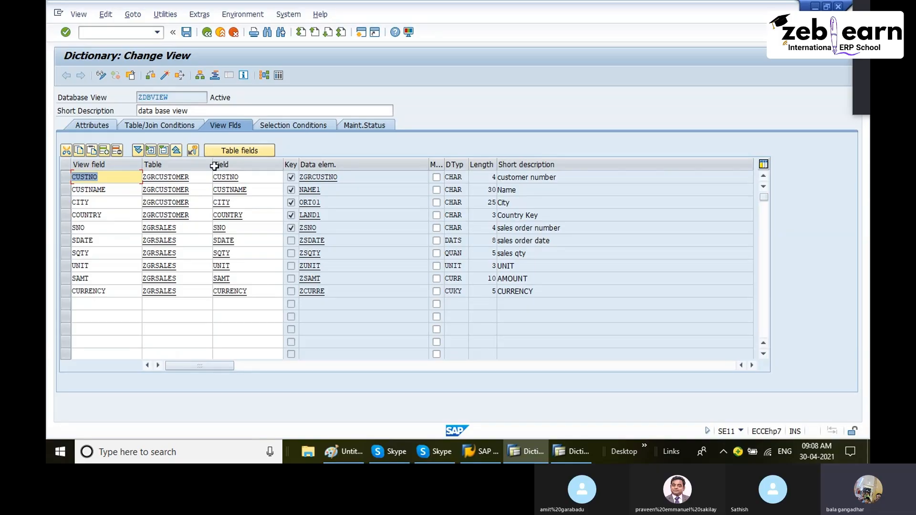
# - Switch to Paint and draw a green rectangle about 554 × 84 px around the LFA1 and EKKO tables
pyautogui.click(342, 450)
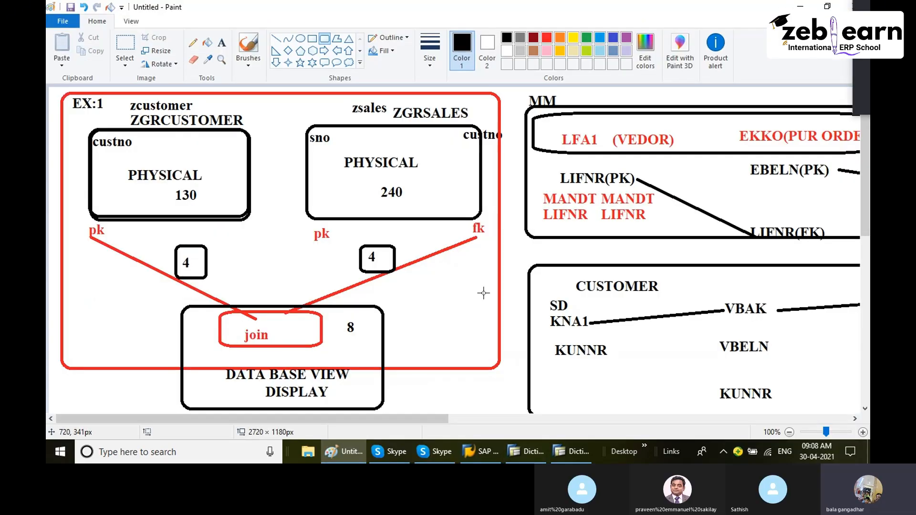
pyautogui.moveTo(323, 418); pyautogui.dragTo(519, 445)
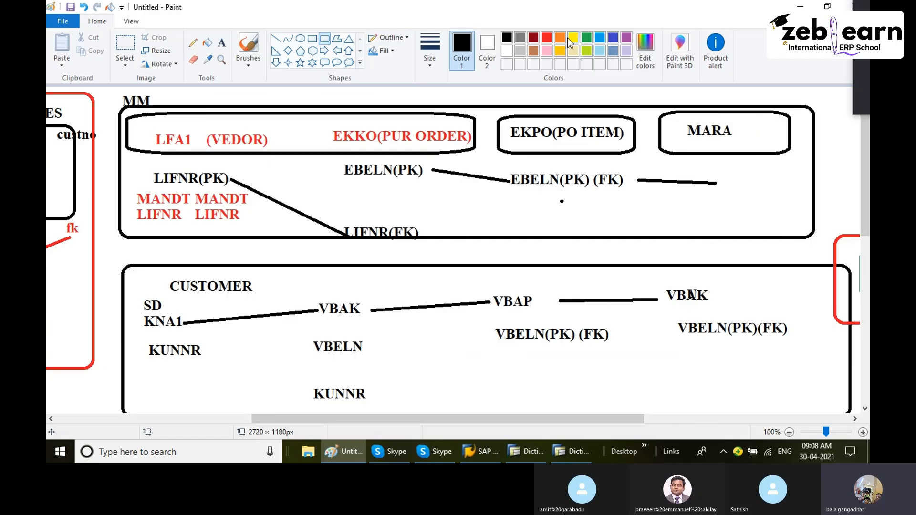
pyautogui.click(586, 38)
pyautogui.moveTo(135, 106); pyautogui.dragTo(468, 156)
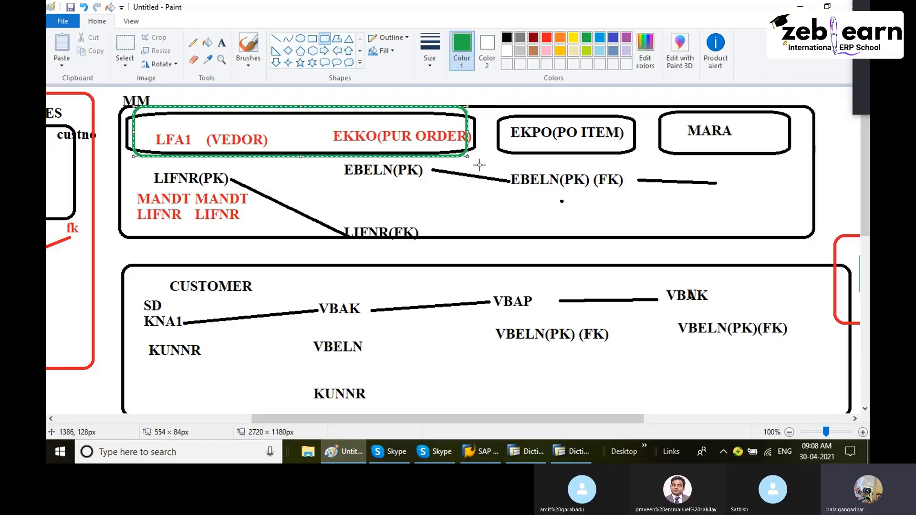
pyautogui.click(481, 166)
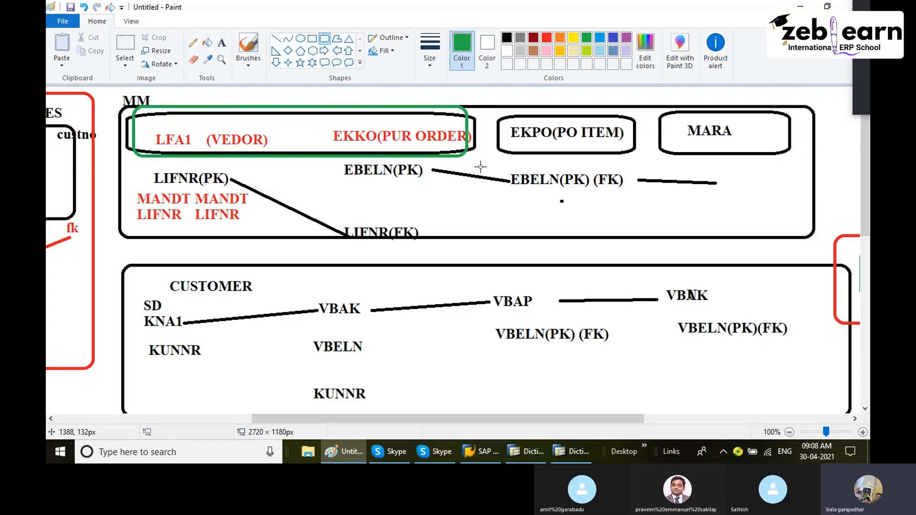